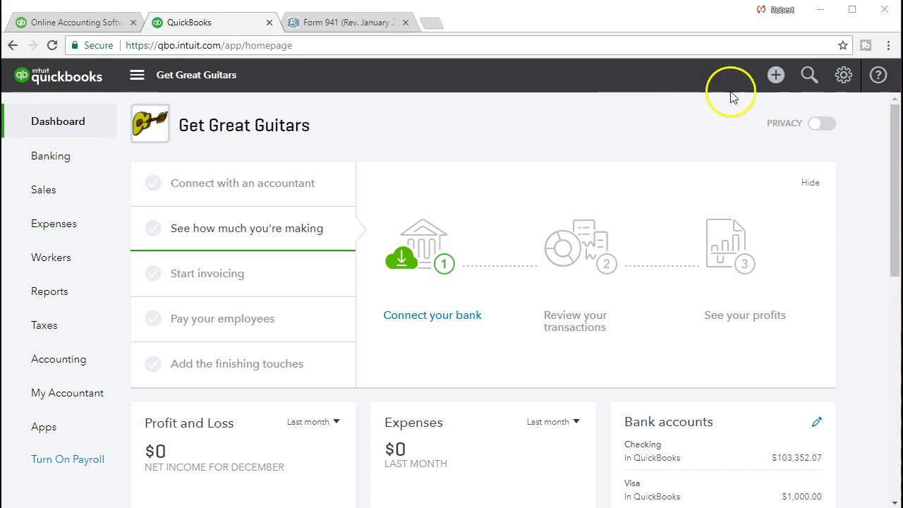
# Start a new invoice from the sales invoices list
pyautogui.click(772, 79)
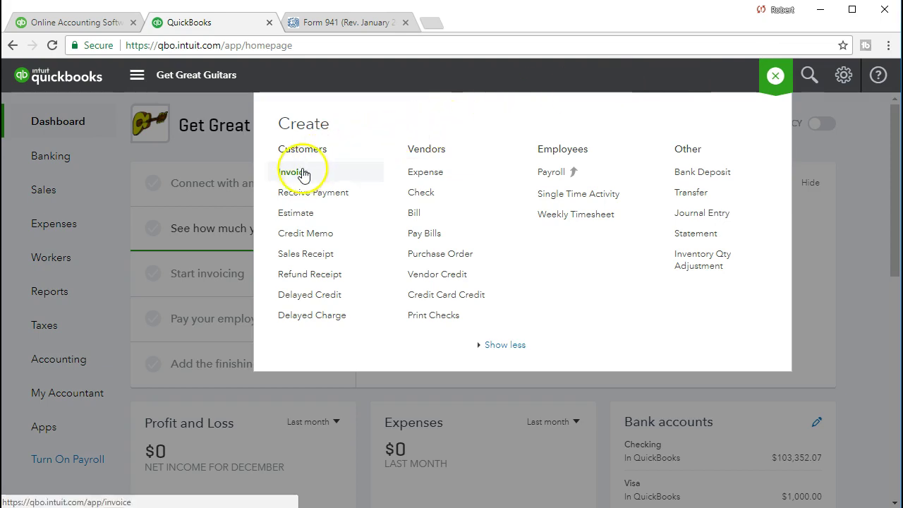
pyautogui.click(200, 153)
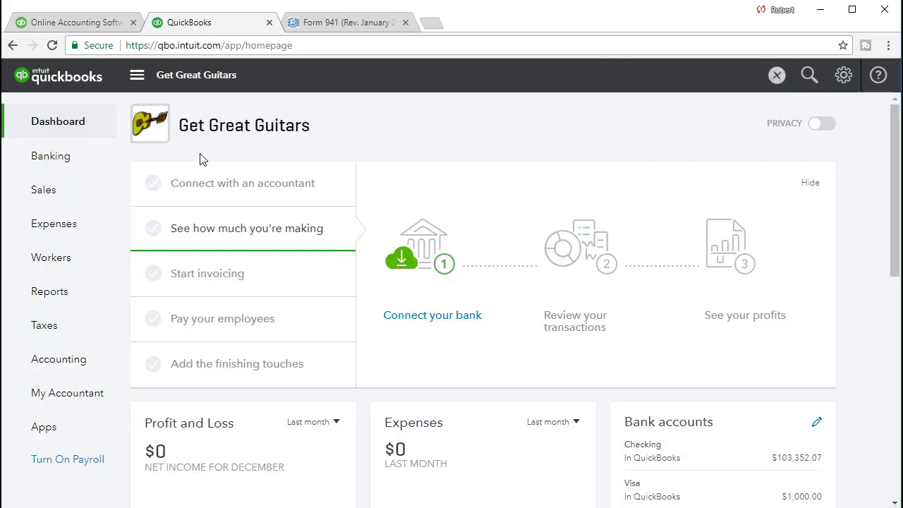
pyautogui.click(97, 199)
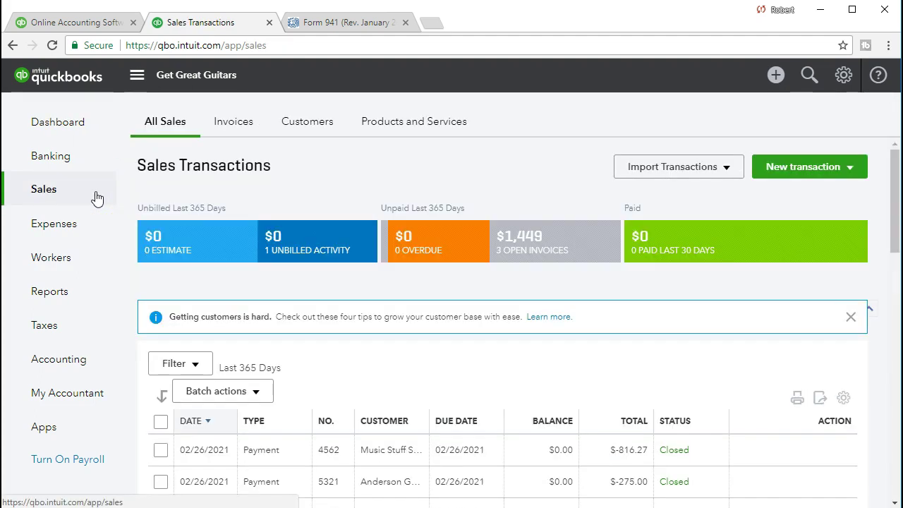
pyautogui.click(233, 131)
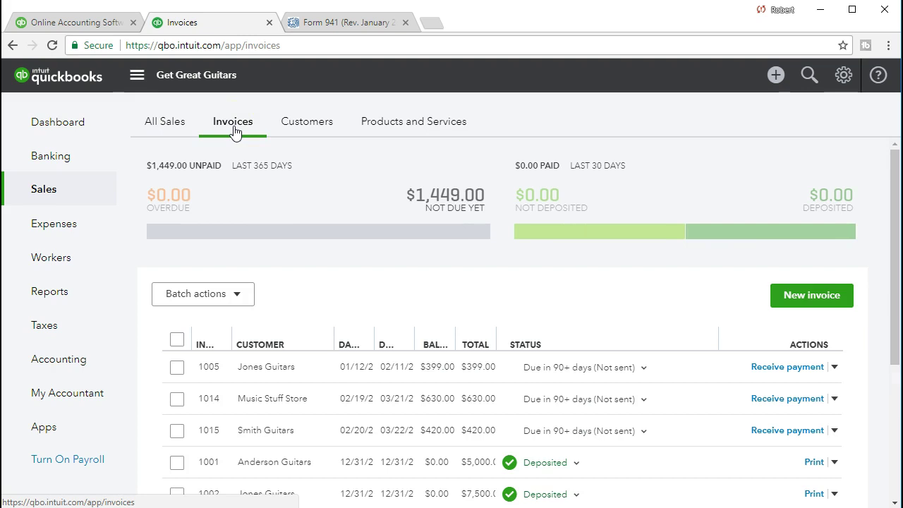
pyautogui.click(789, 301)
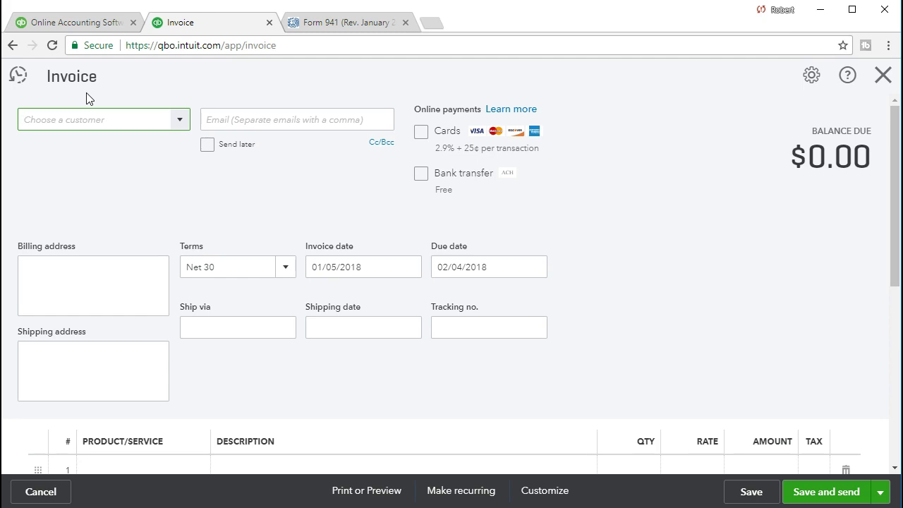
# Add a new customer to the invoice by entering the customer's full name and saving the record
pyautogui.click(180, 126)
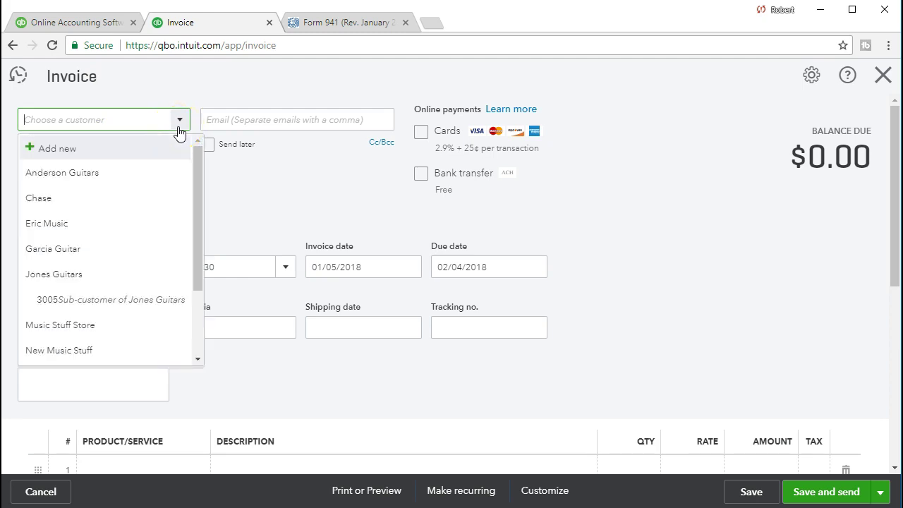
pyautogui.write('Star Le')
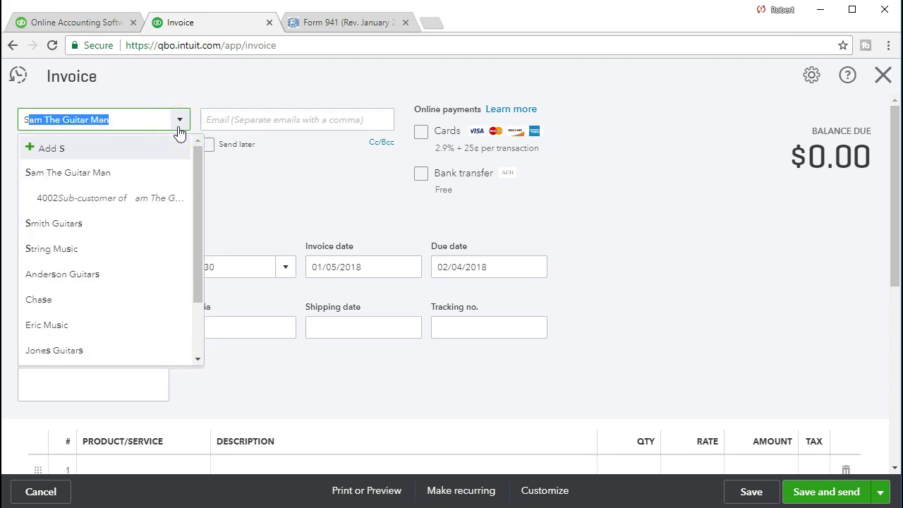
pyautogui.write('e')
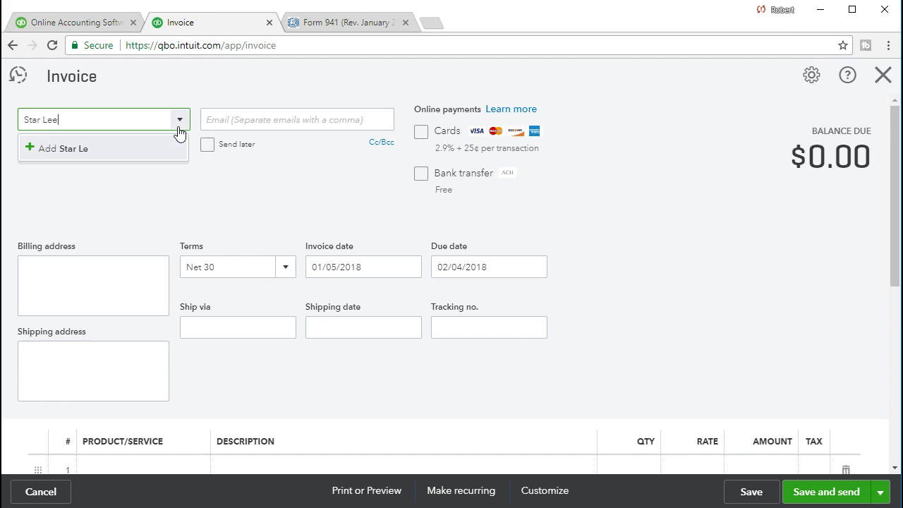
pyautogui.click(177, 144)
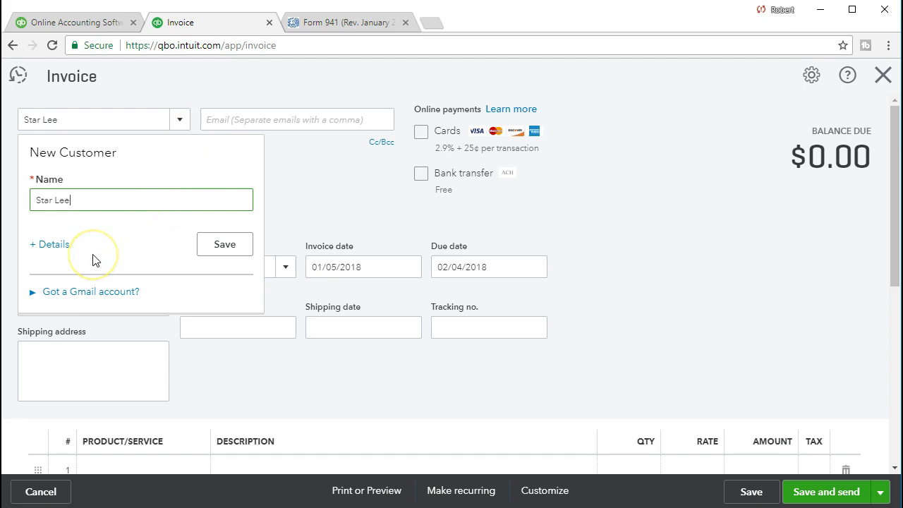
pyautogui.click(199, 248)
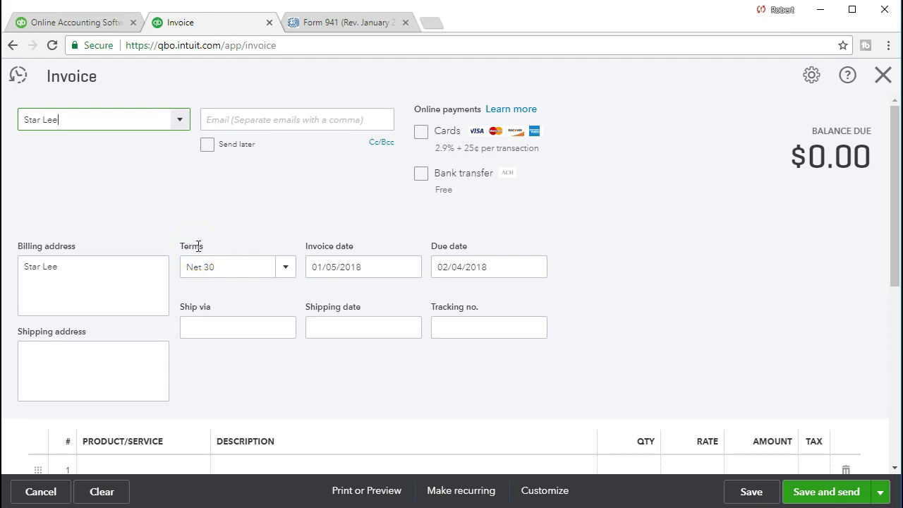
pyautogui.click(233, 232)
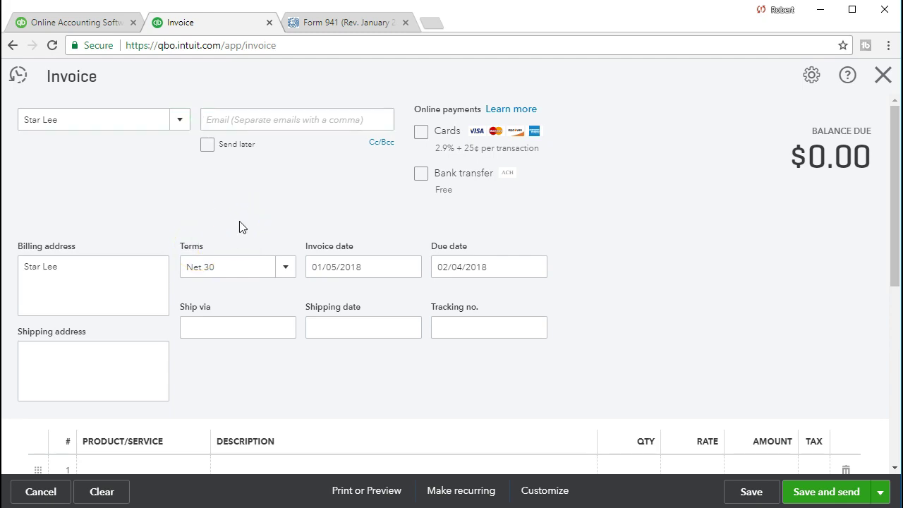
# Set the invoice date to 02/28/2021, leaving the addresses and payment terms as they are
pyautogui.click(145, 292)
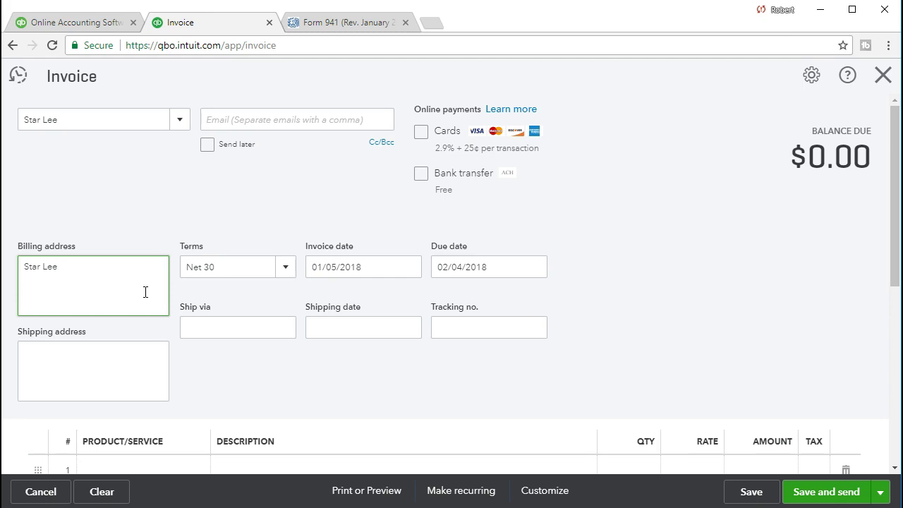
pyautogui.press('Tab')
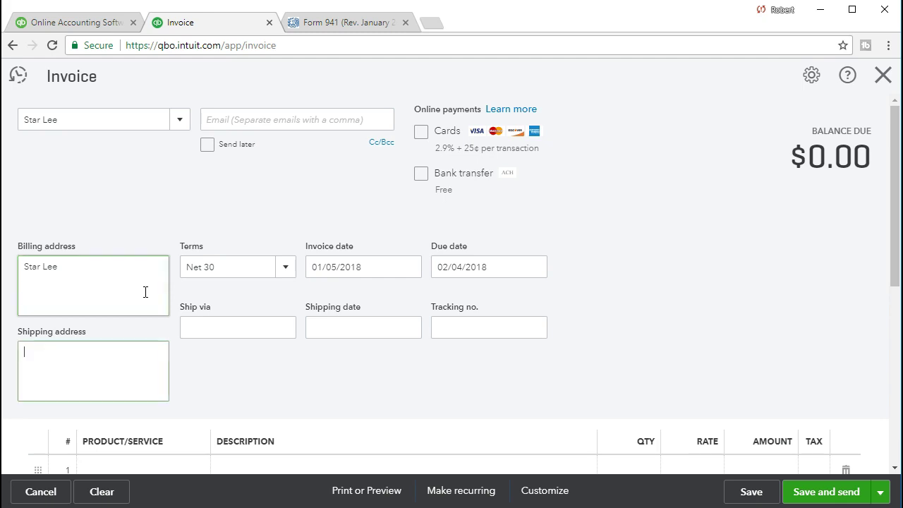
pyautogui.press('Tab')
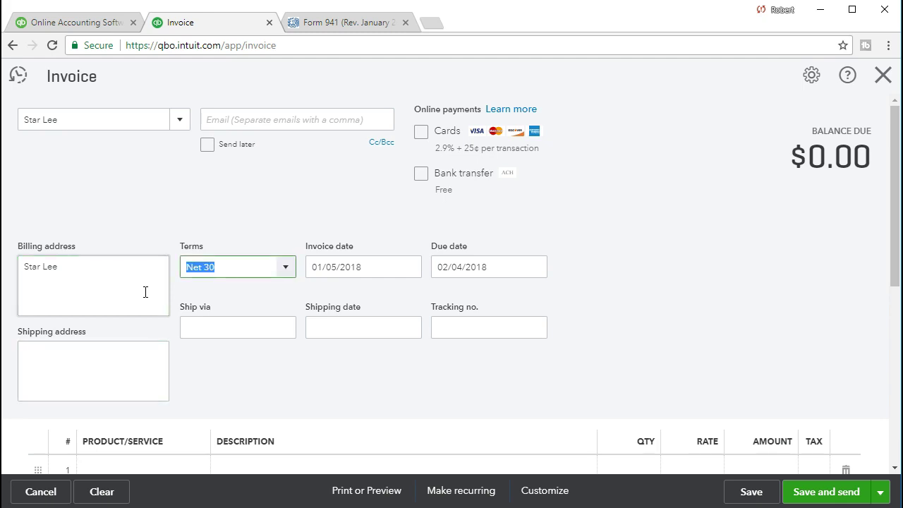
pyautogui.press('Tab')
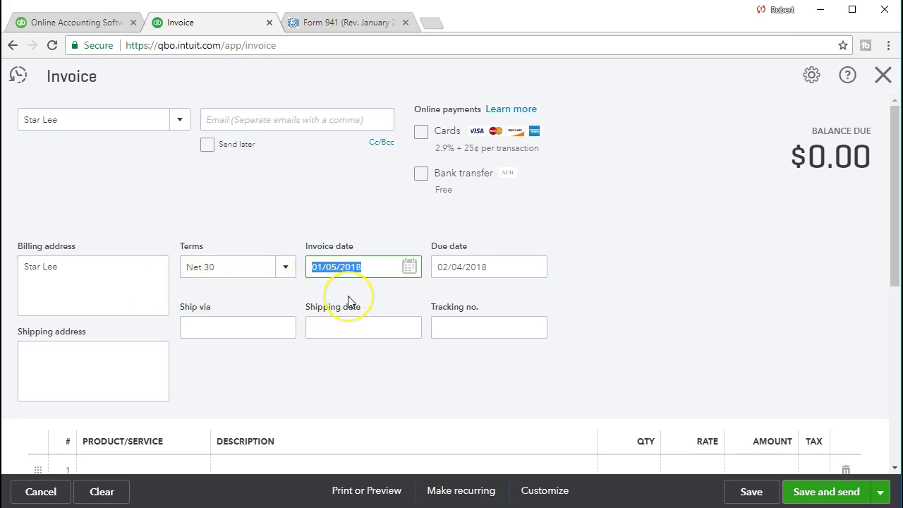
pyautogui.write('022821')
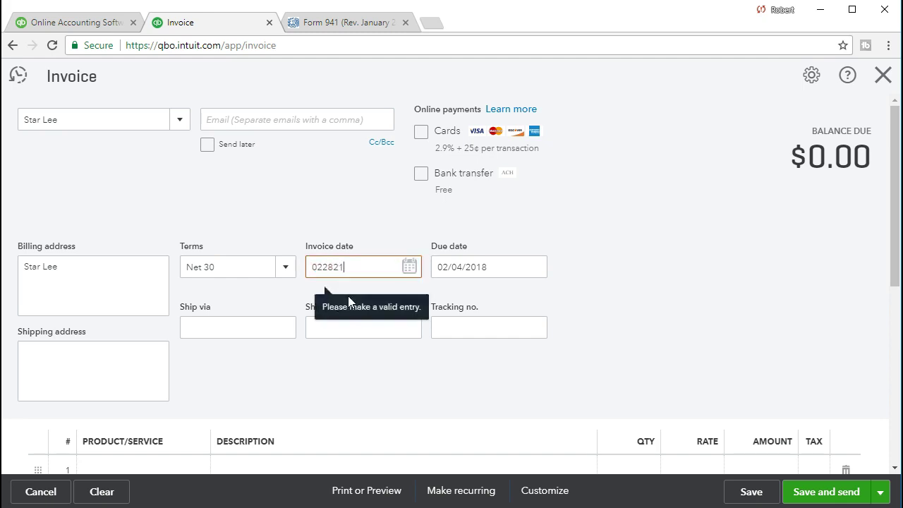
pyautogui.press('Tab')
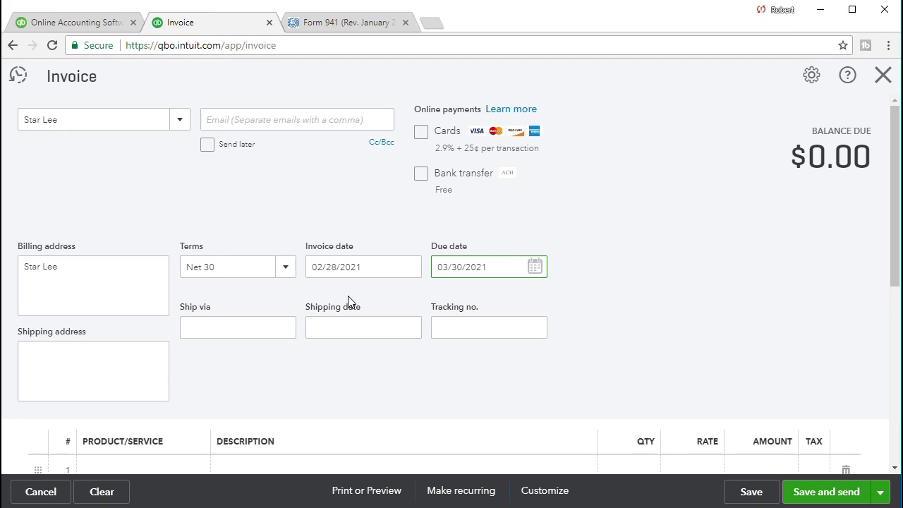
# Add a new item named "Jody Guitar Lessons" on the first invoice line, choosing the Service type
pyautogui.click(333, 335)
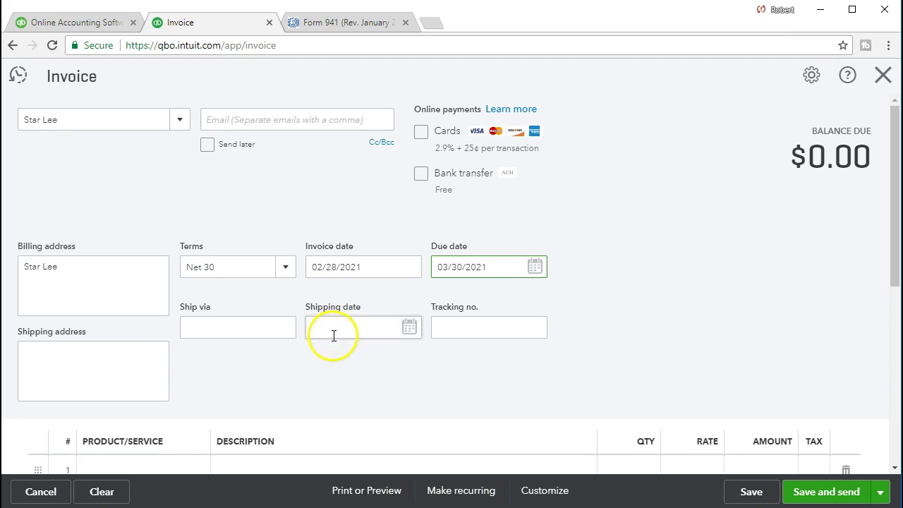
pyautogui.scroll(-1, 333, 336)
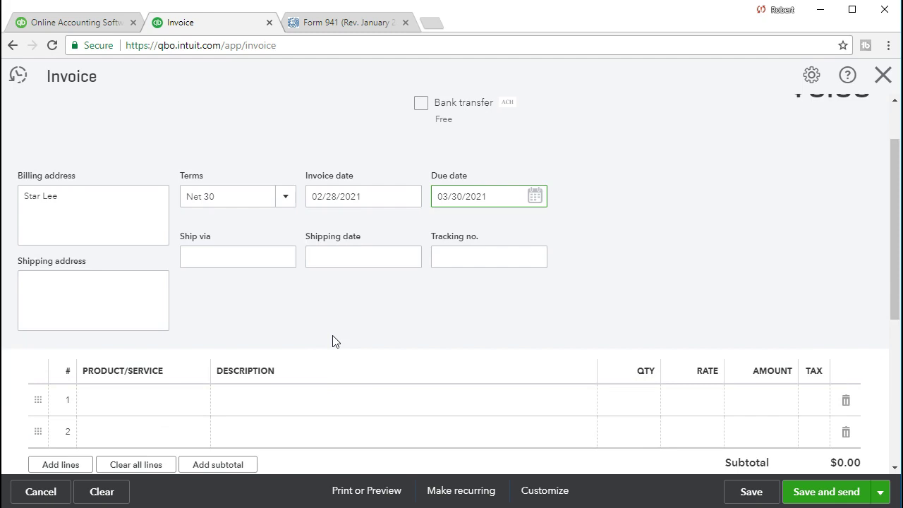
pyautogui.press('Tab')
pyautogui.press('Tab')
pyautogui.press('Tab')
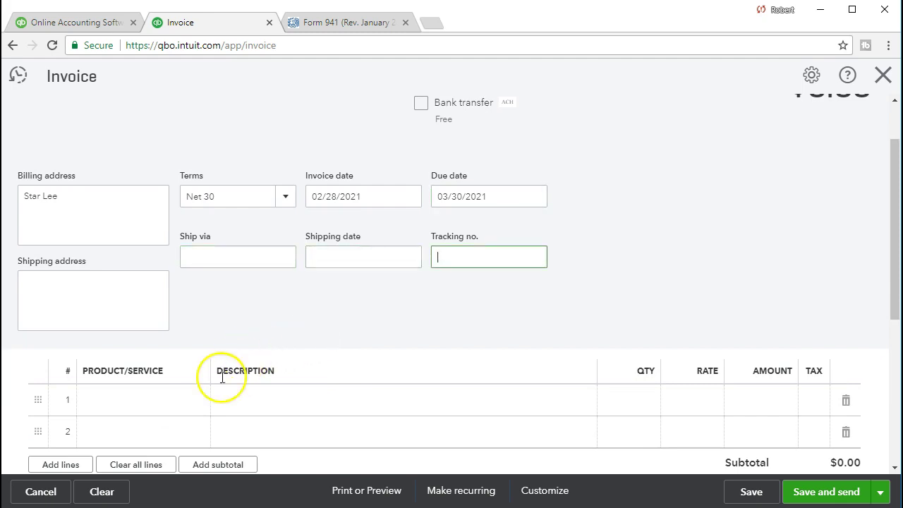
pyautogui.click(170, 416)
pyautogui.scroll(-1, 313, 330)
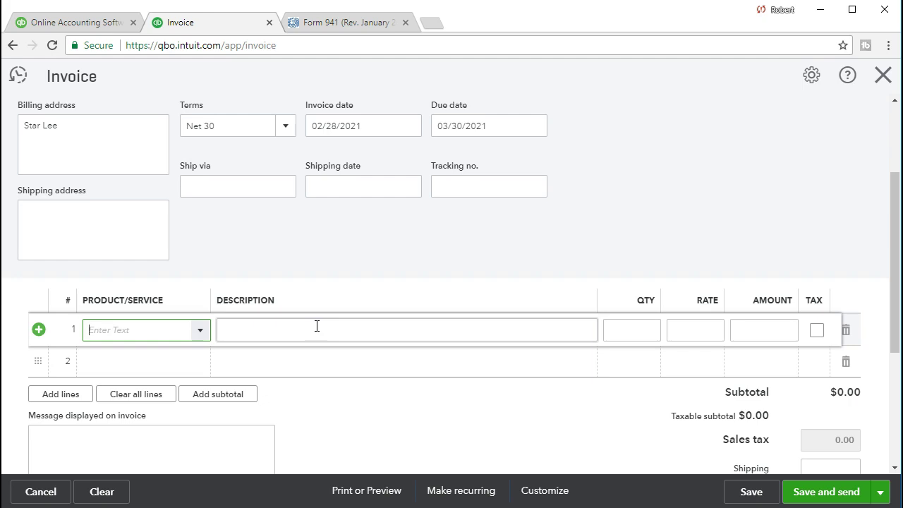
pyautogui.write('Jody Guitar Lesson')
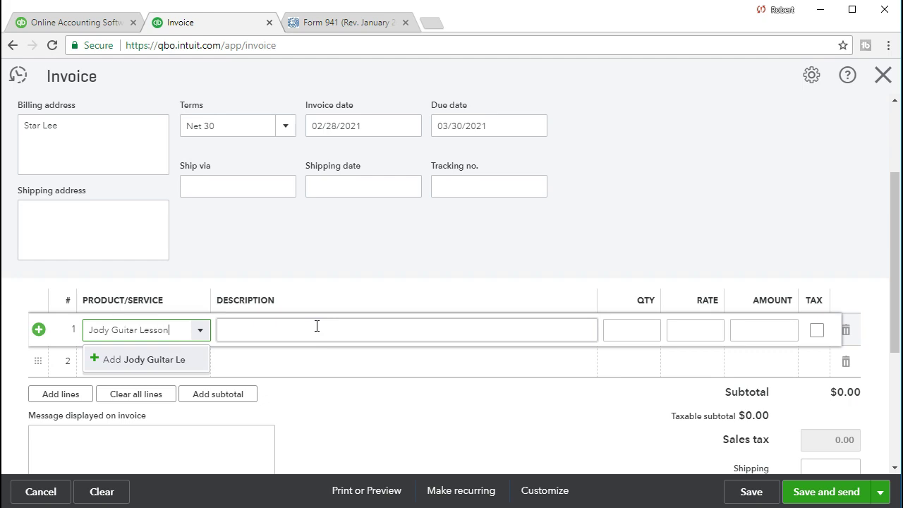
pyautogui.write('s')
pyautogui.click(192, 368)
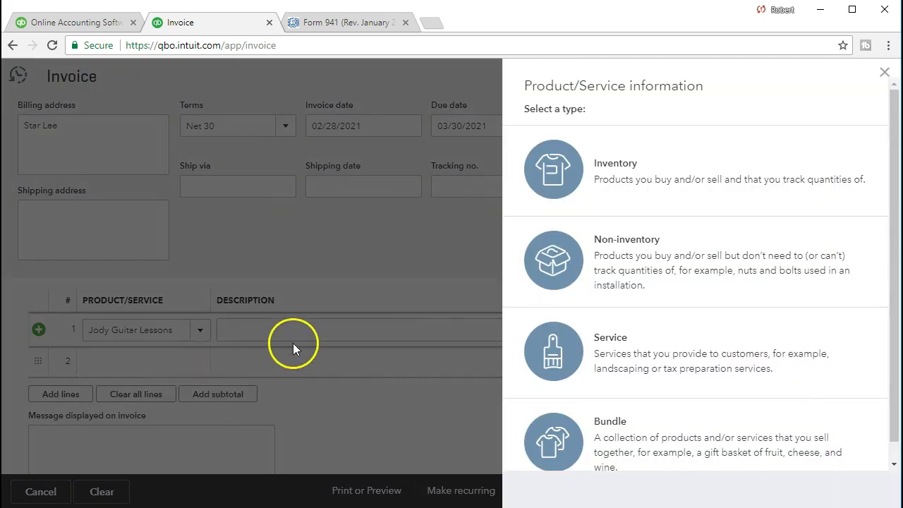
pyautogui.click(597, 196)
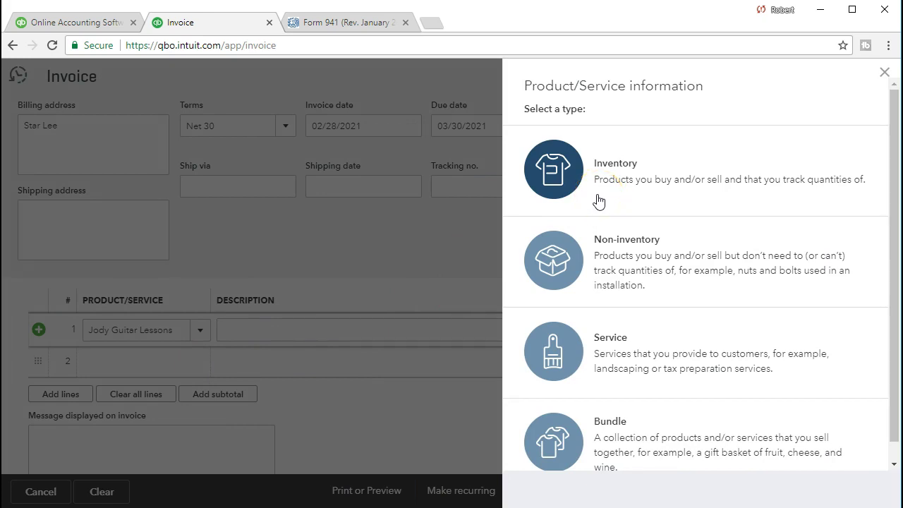
pyautogui.click(590, 351)
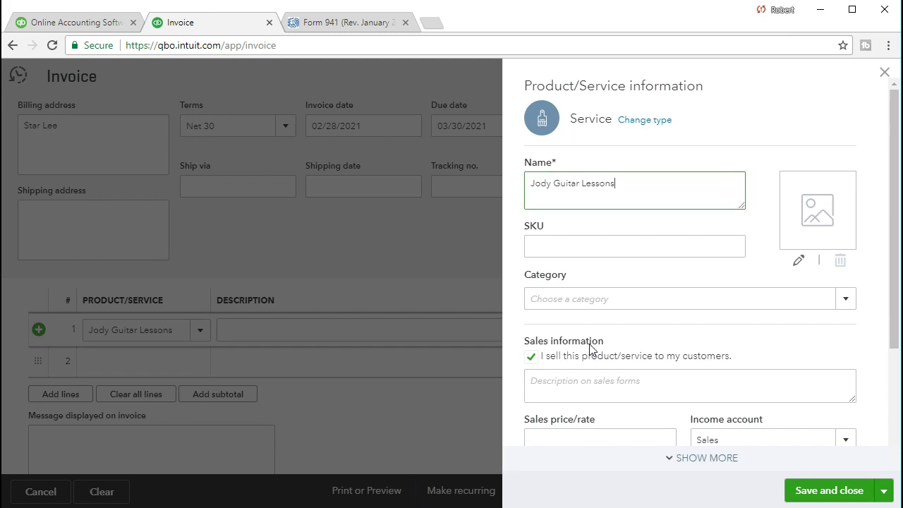
# Enter "Jody Guitar Lessona" as the service's description on sales forms, leaving SKU and category blank
pyautogui.press('Tab')
pyautogui.press('Tab')
pyautogui.press('Tab')
pyautogui.scroll(-1, 590, 349)
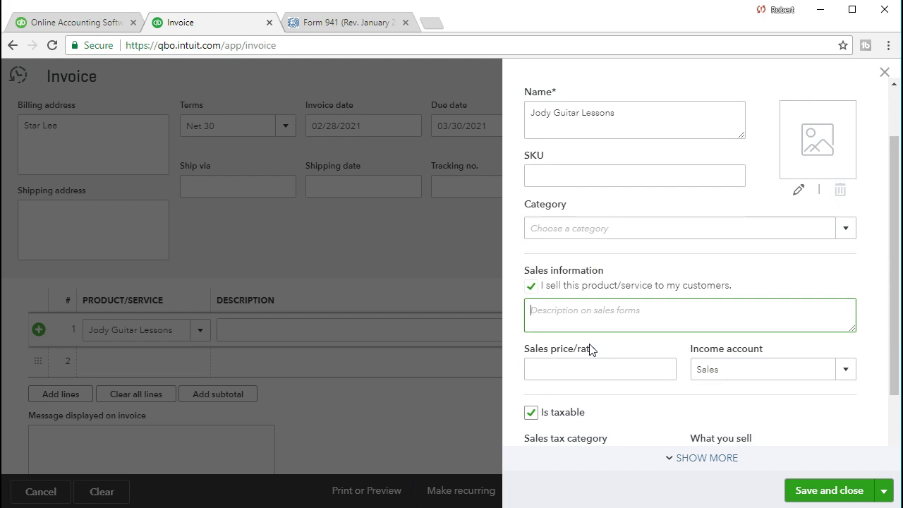
pyautogui.write('Jody G')
pyautogui.write('ui')
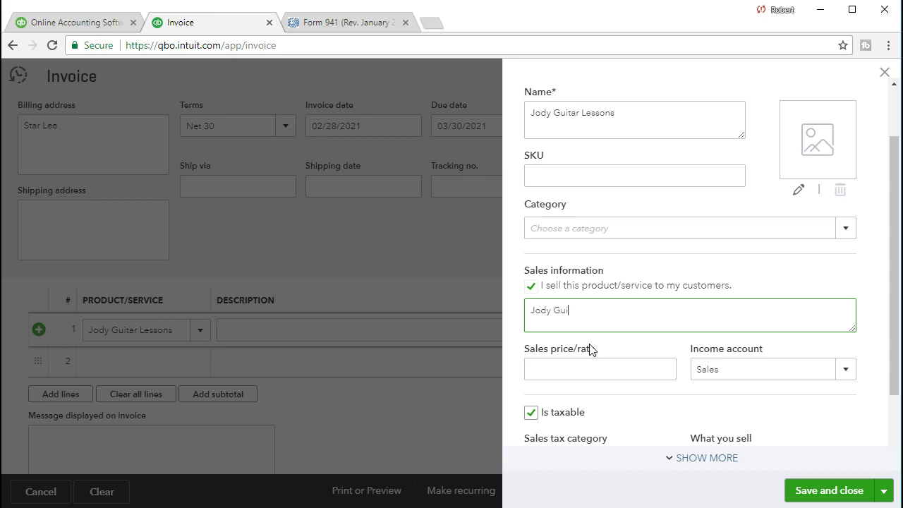
pyautogui.write('tar Lessona')
# Set the service's sales price to 190 and its income account to Service/Fee Income
pyautogui.click(589, 349)
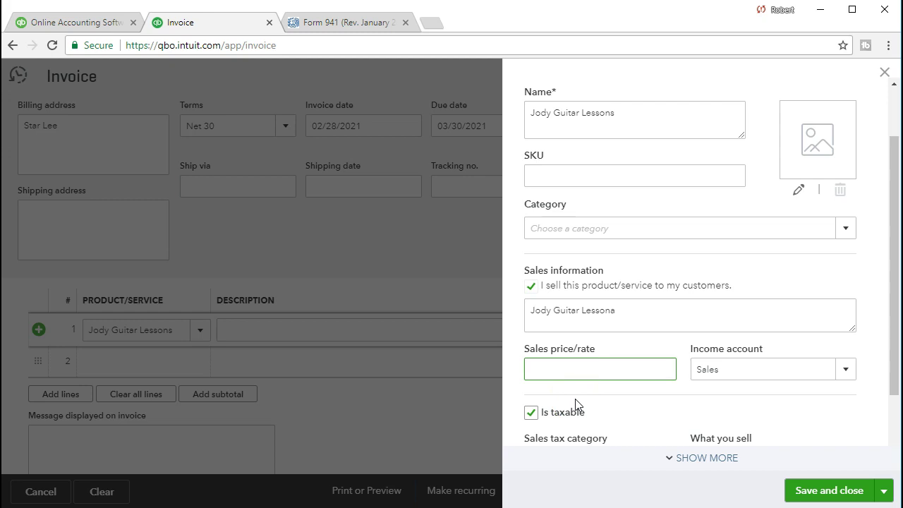
pyautogui.write('0')
pyautogui.press('Tab')
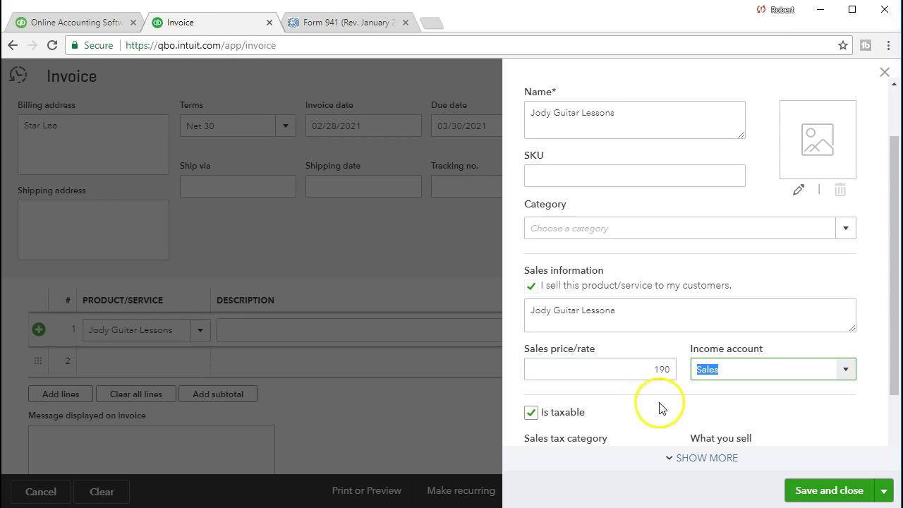
pyautogui.click(849, 369)
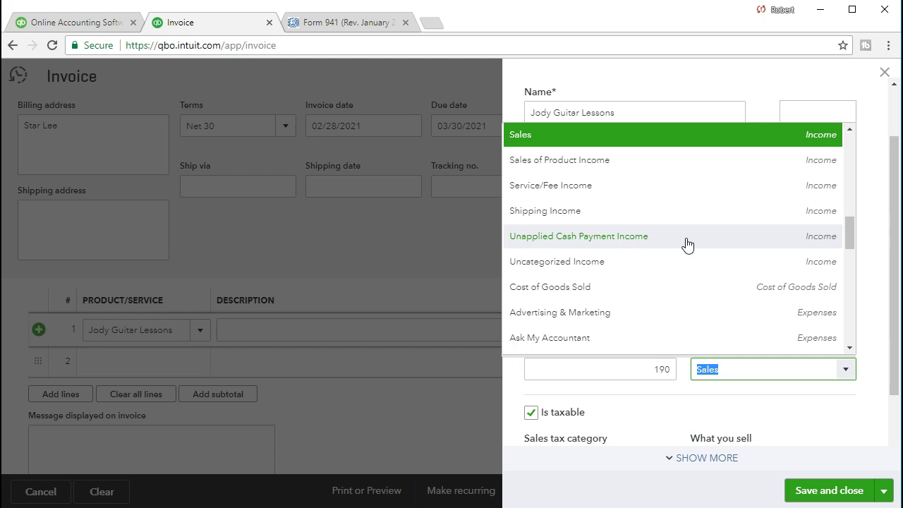
pyautogui.click(629, 197)
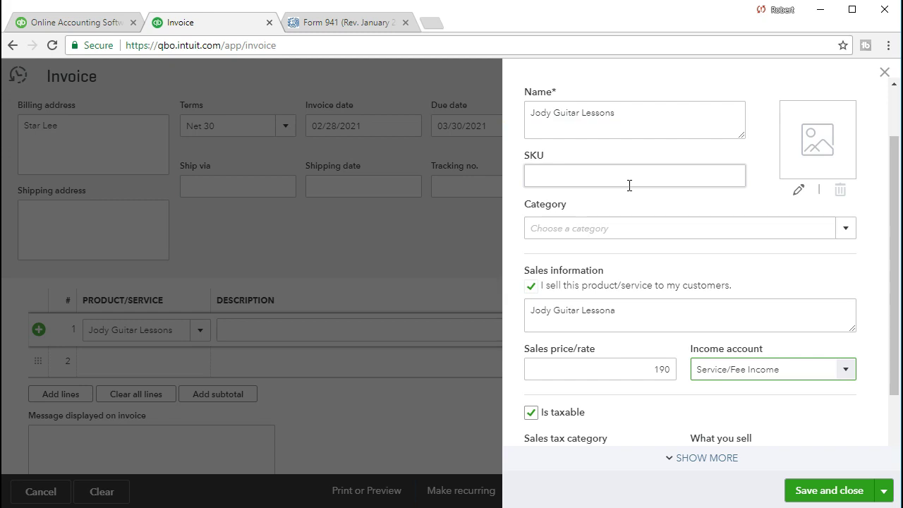
# Review and save the new service item, and go to the quantity of the first invoice line
pyautogui.scroll(1, 686, 380)
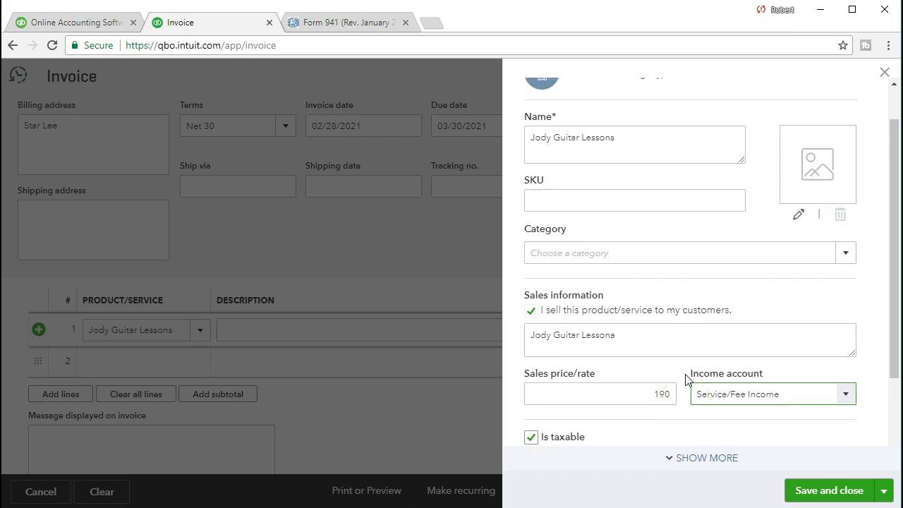
pyautogui.scroll(1, 685, 381)
pyautogui.scroll(-3, 685, 375)
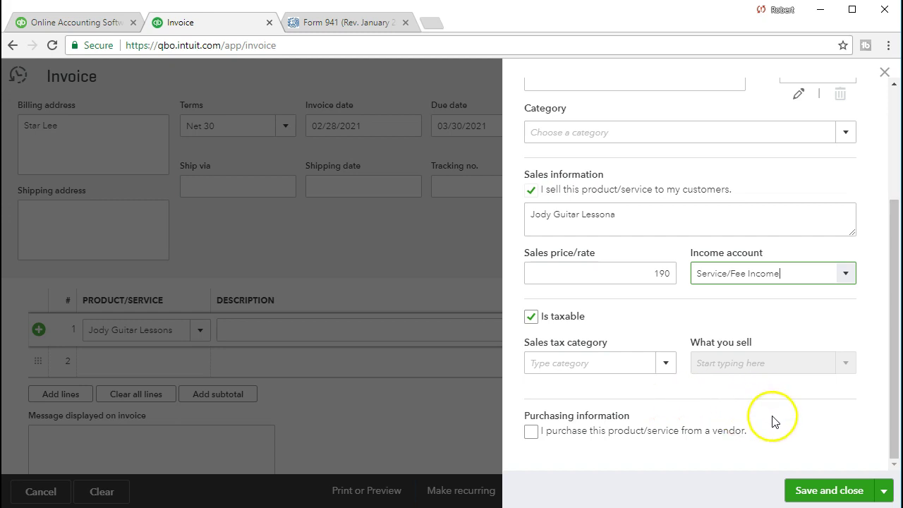
pyautogui.click(822, 491)
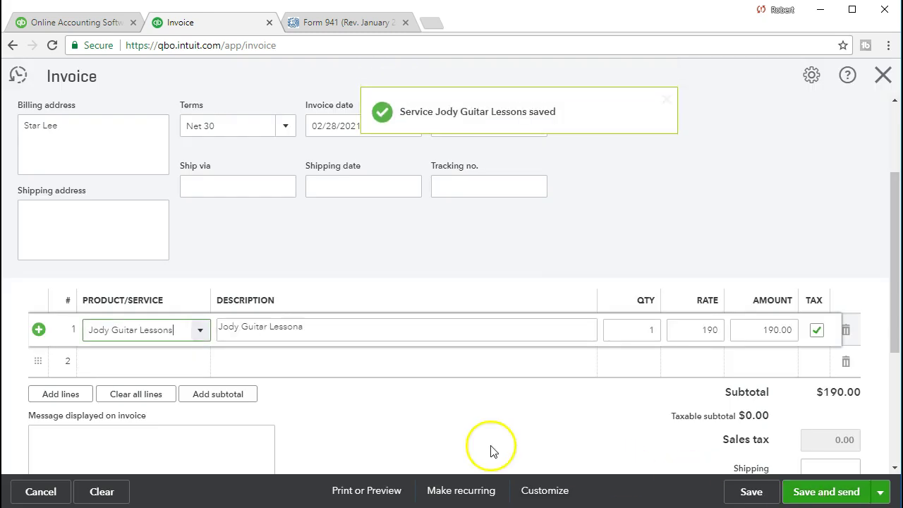
pyautogui.press('Tab')
pyautogui.press('Tab')
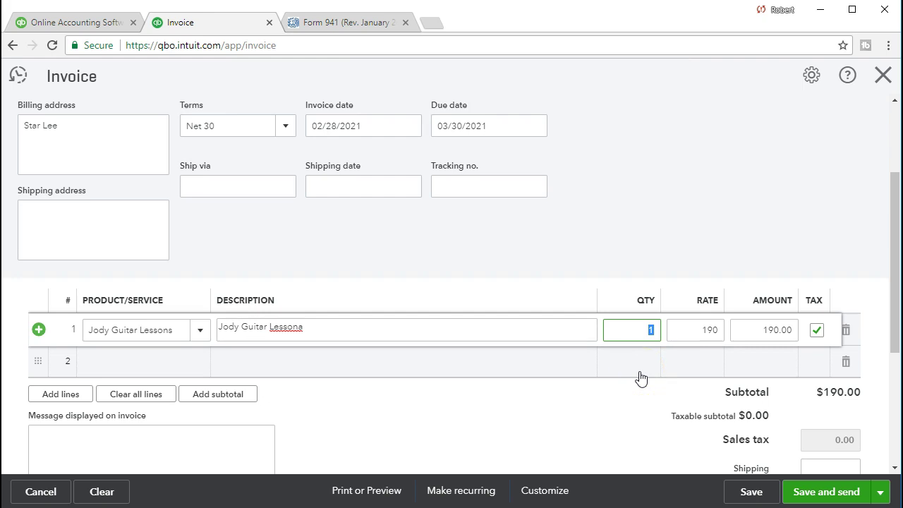
# Set the quantity of the first invoice line to 5 and leave the line so the totals update
pyautogui.write('5')
pyautogui.press('Tab')
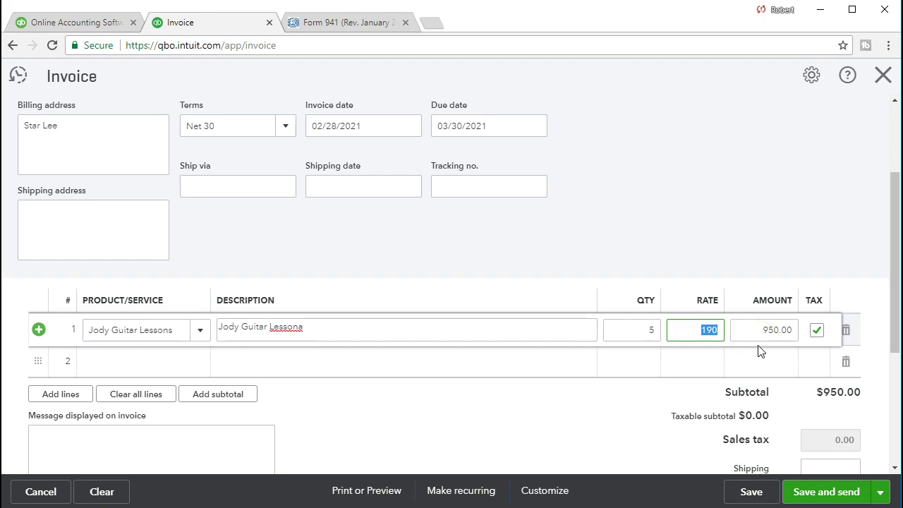
pyautogui.scroll(-1, 760, 351)
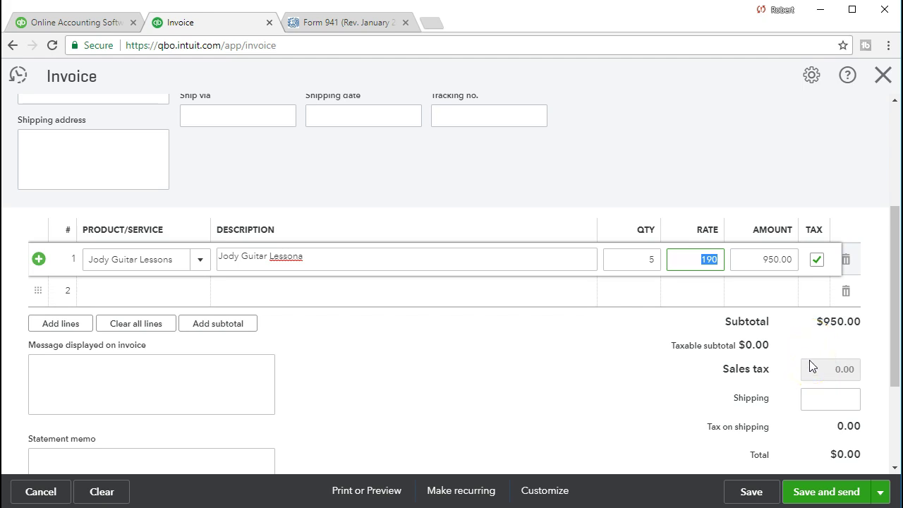
pyautogui.click(530, 293)
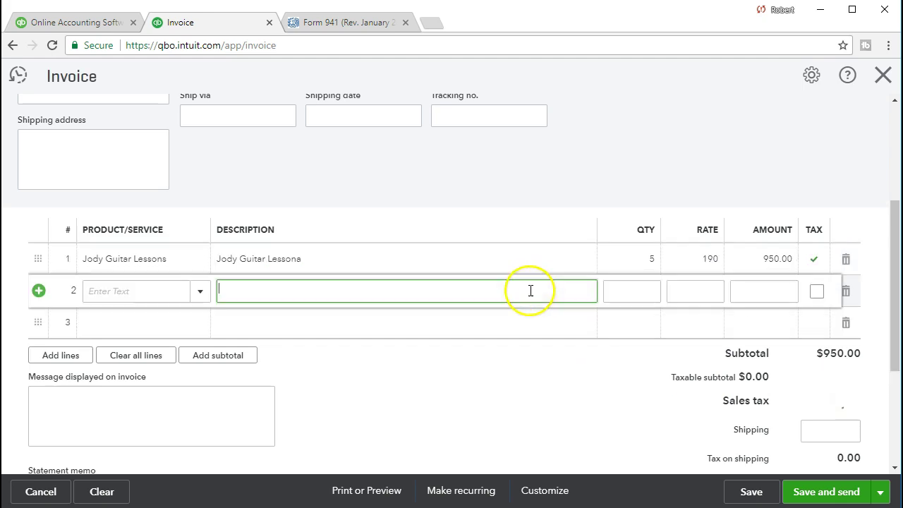
pyautogui.scroll(-1, 528, 339)
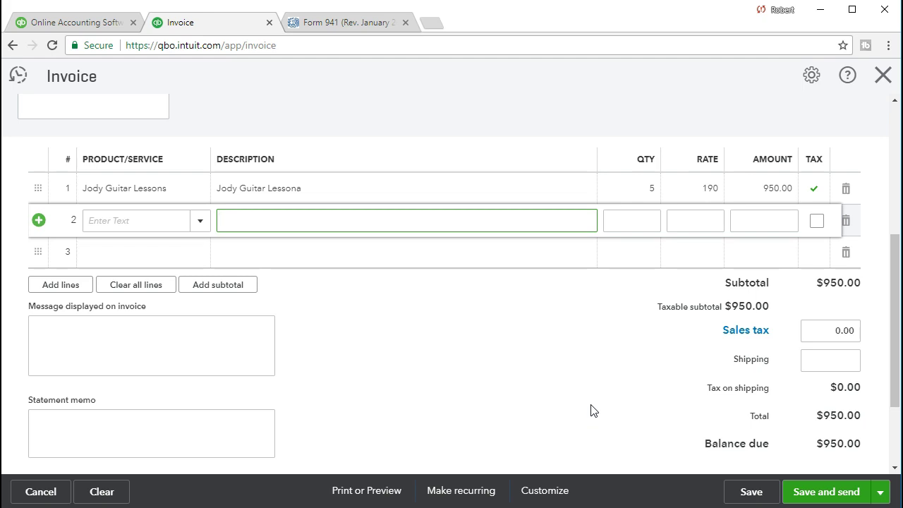
# Check the invoice from its header to its totals, and save and close it without sending
pyautogui.scroll(4, 536, 381)
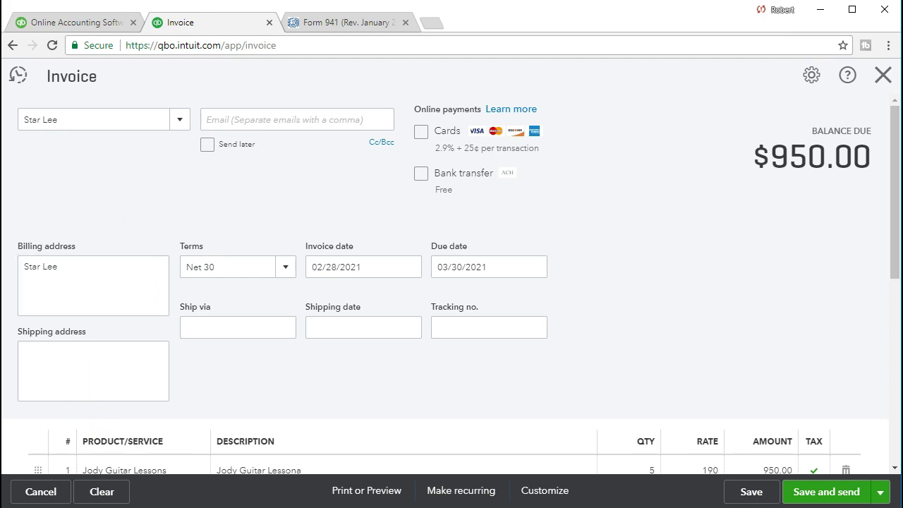
pyautogui.scroll(-2, 616, 328)
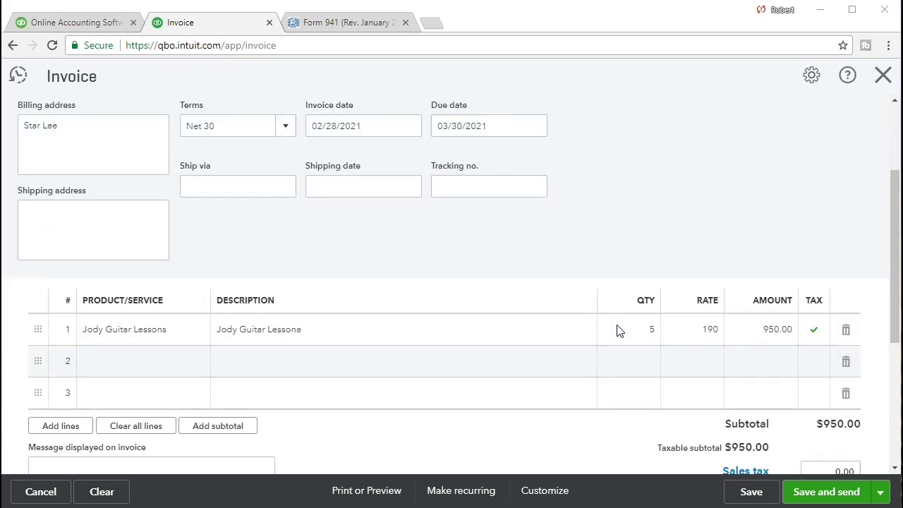
pyautogui.click(822, 494)
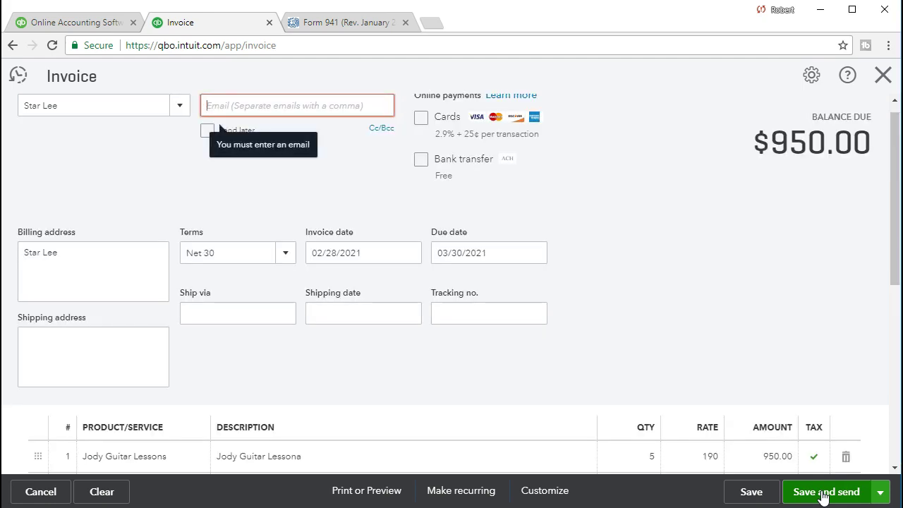
pyautogui.click(750, 492)
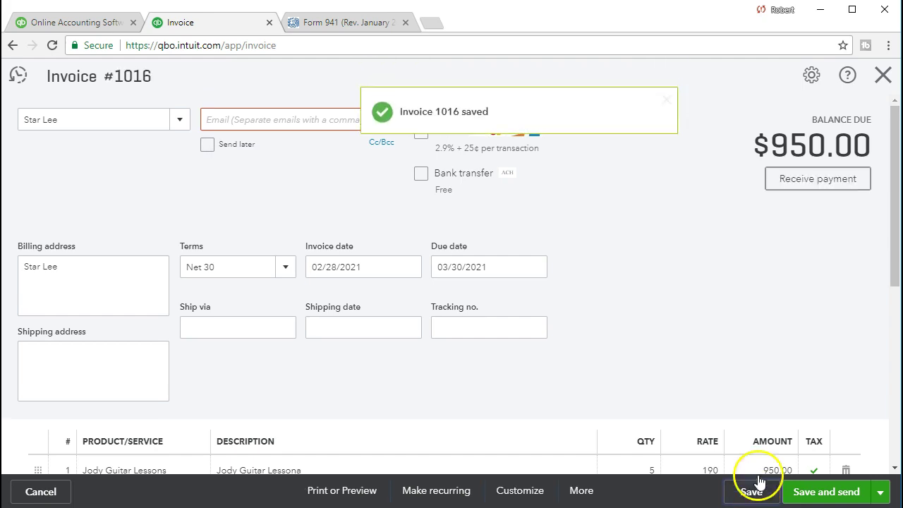
pyautogui.click(882, 77)
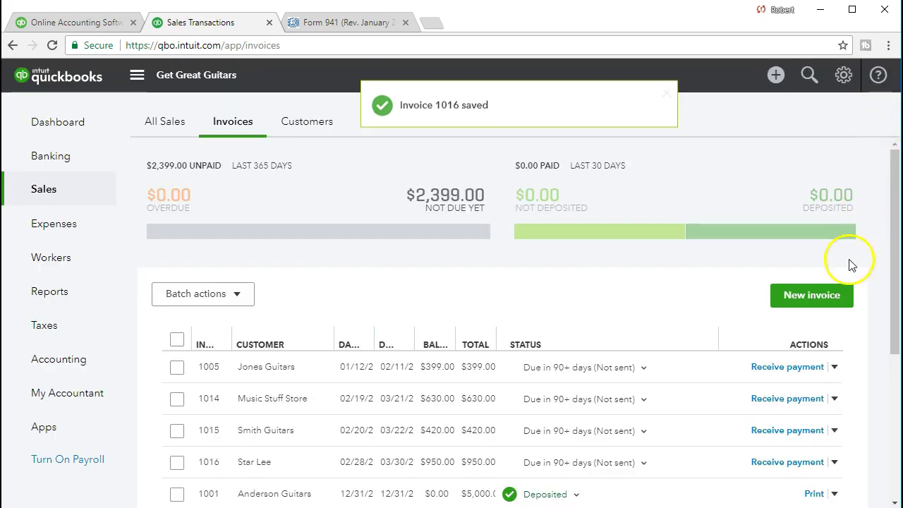
# Start a new invoice and add a new customer to it by entering and saving the customer's full name
pyautogui.click(830, 307)
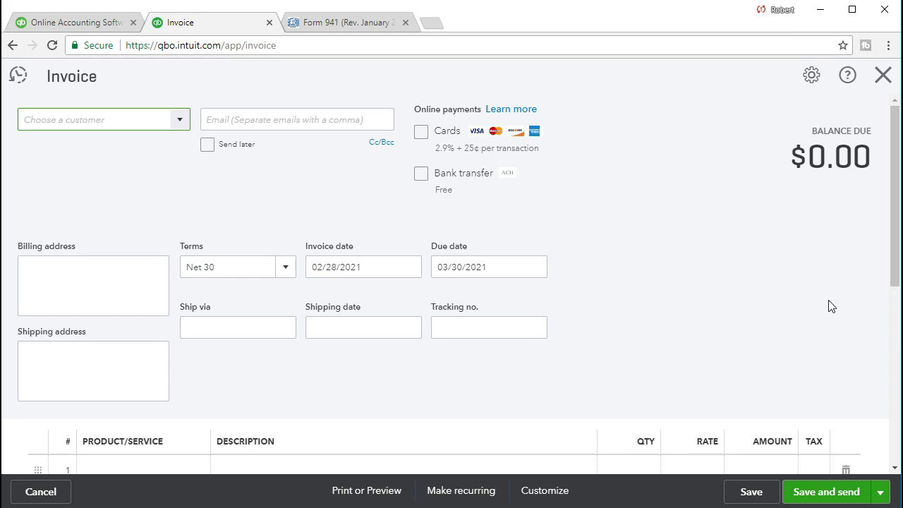
pyautogui.write('Da')
pyautogui.press('BackSpace')
pyautogui.write('ian')
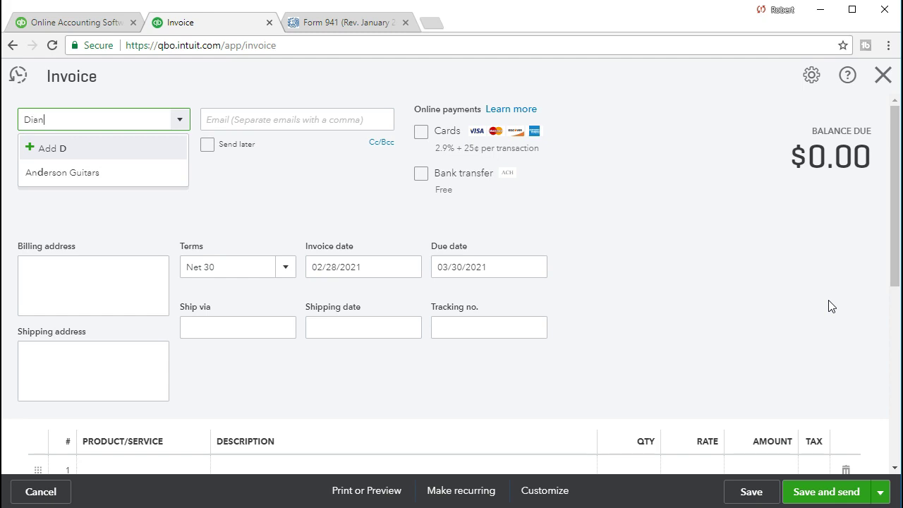
pyautogui.write('a Martinez')
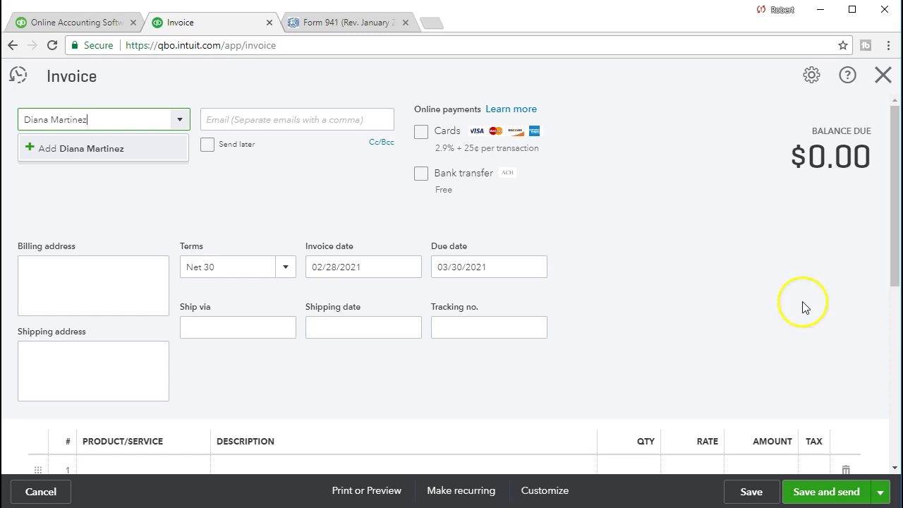
pyautogui.click(101, 150)
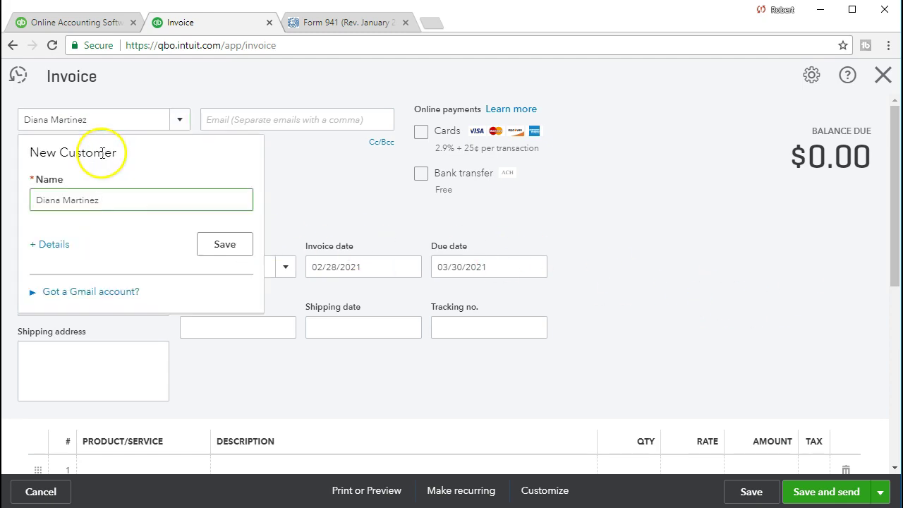
pyautogui.click(224, 244)
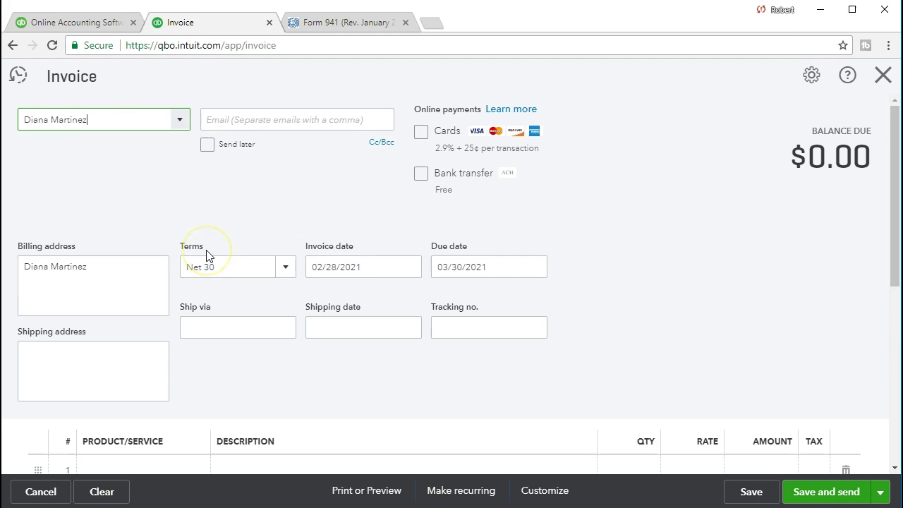
# Go through the invoice's terms, date and shipping fields, keeping Net 30 and 02/28/2021, to the first line's product or service
pyautogui.press('Tab')
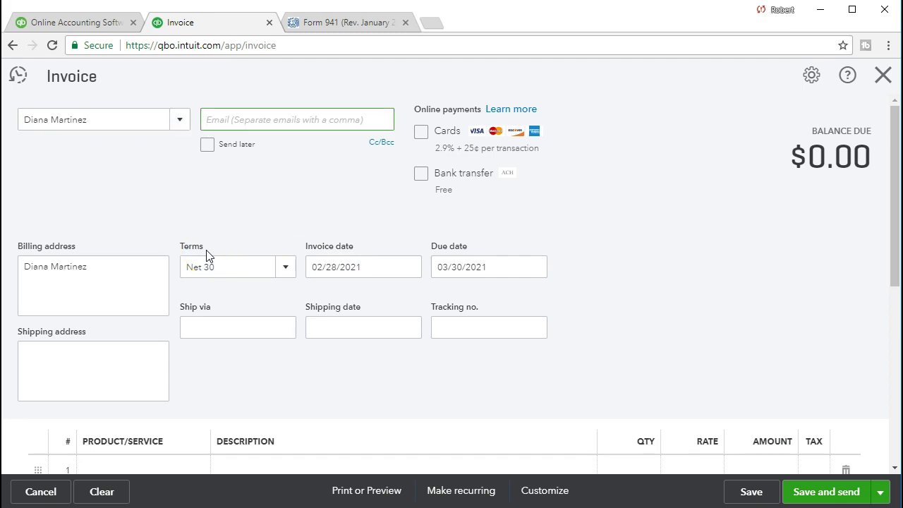
pyautogui.click(206, 256)
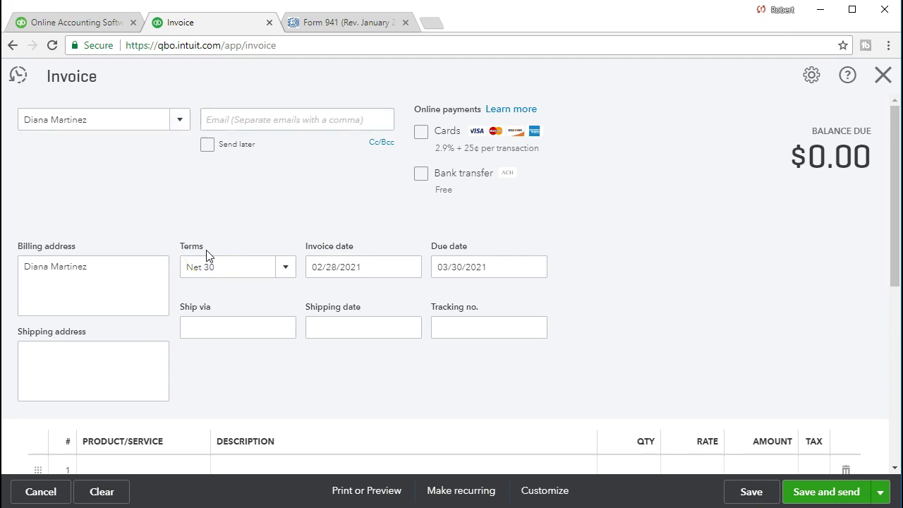
pyautogui.hotkey('shift', 'Tab')
pyautogui.click(169, 286)
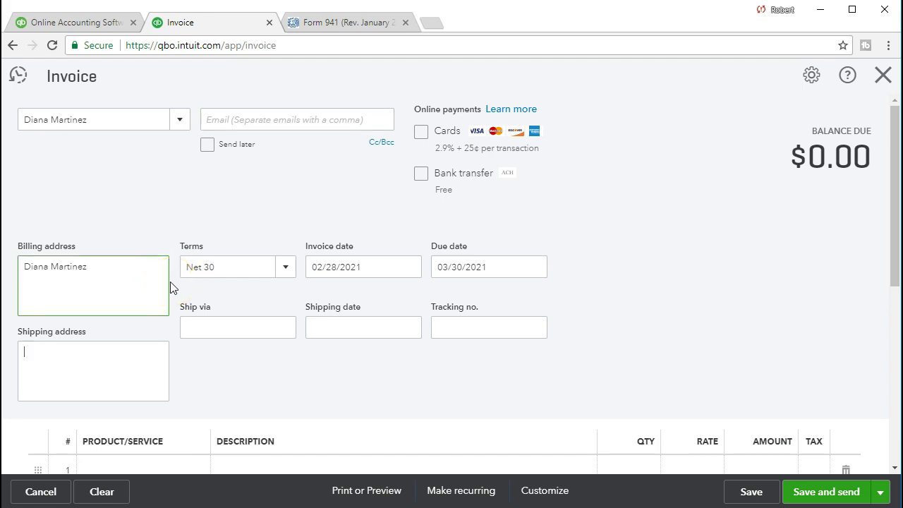
pyautogui.press('Tab')
pyautogui.press('Tab')
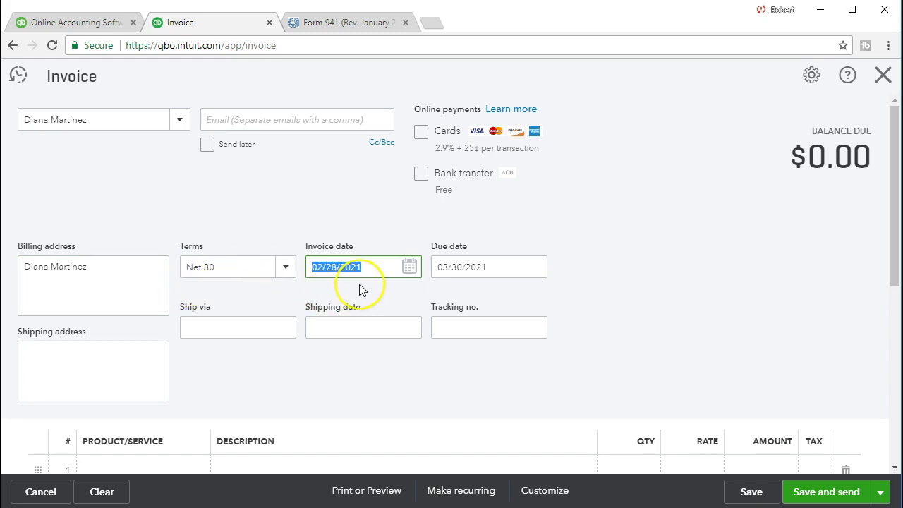
pyautogui.press('Tab')
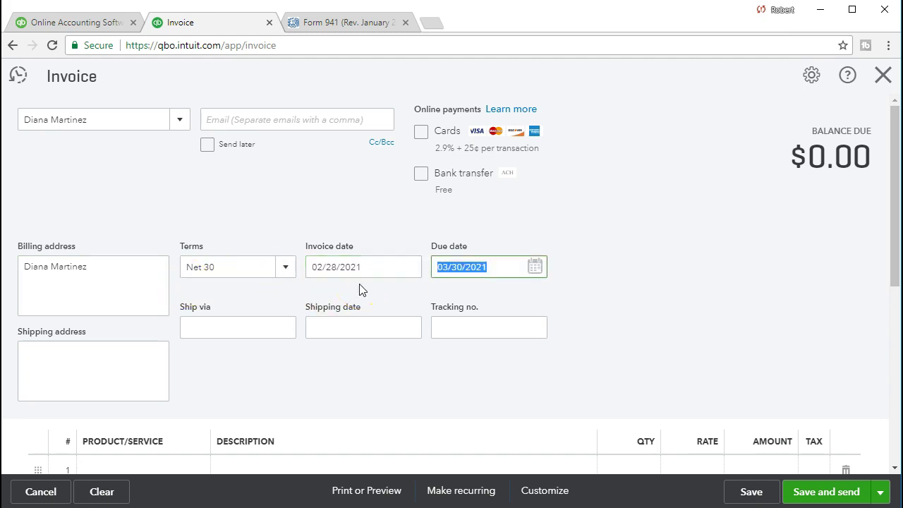
pyautogui.press('Tab')
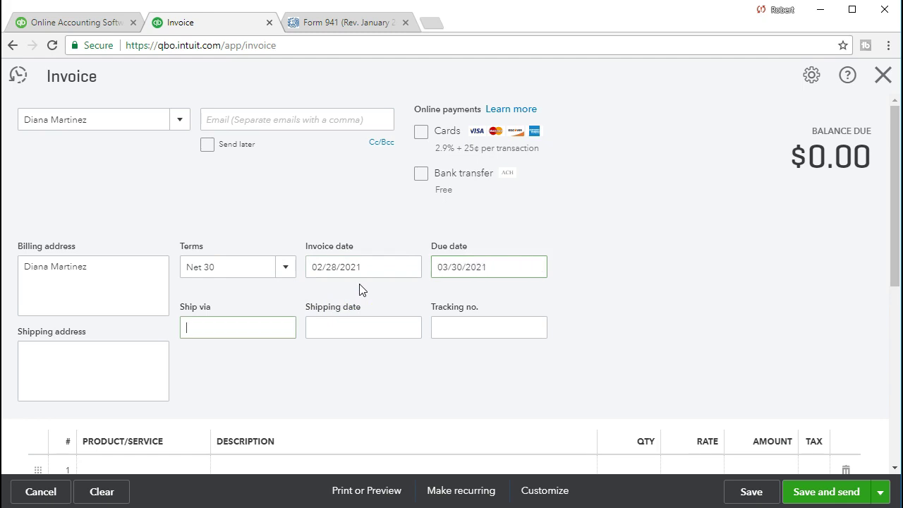
pyautogui.press('Tab')
pyautogui.press('Tab')
pyautogui.press('Tab')
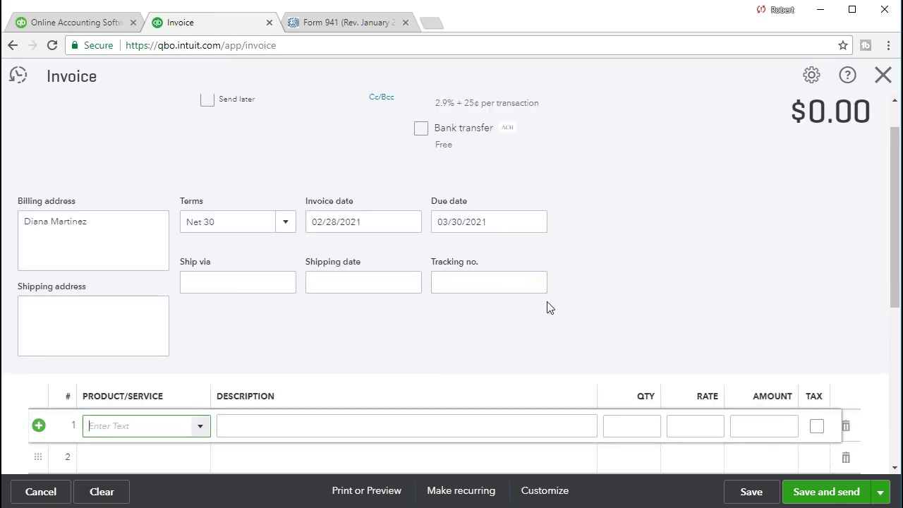
# Choose the Jody Guitar Lessons service on the first line and correct its description to "Jody Guitar Lessons"
pyautogui.click(201, 428)
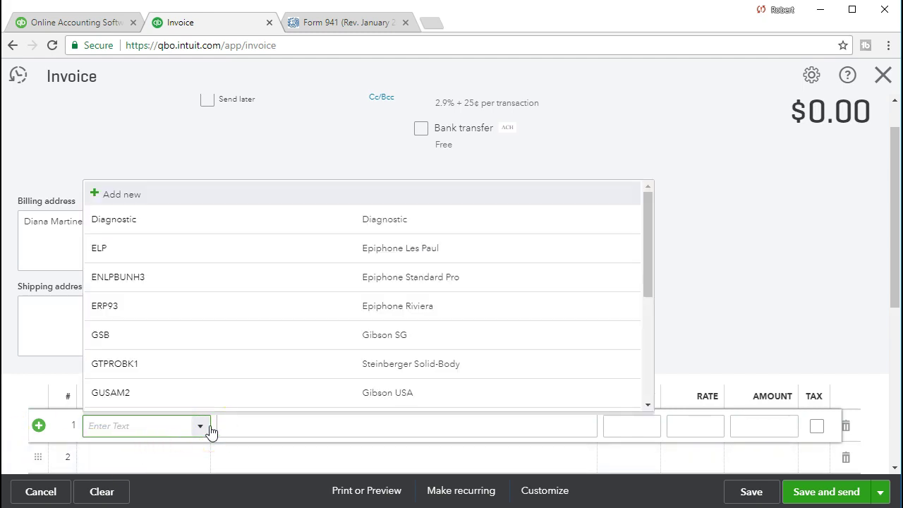
pyautogui.write('Jody Guitar Lessons')
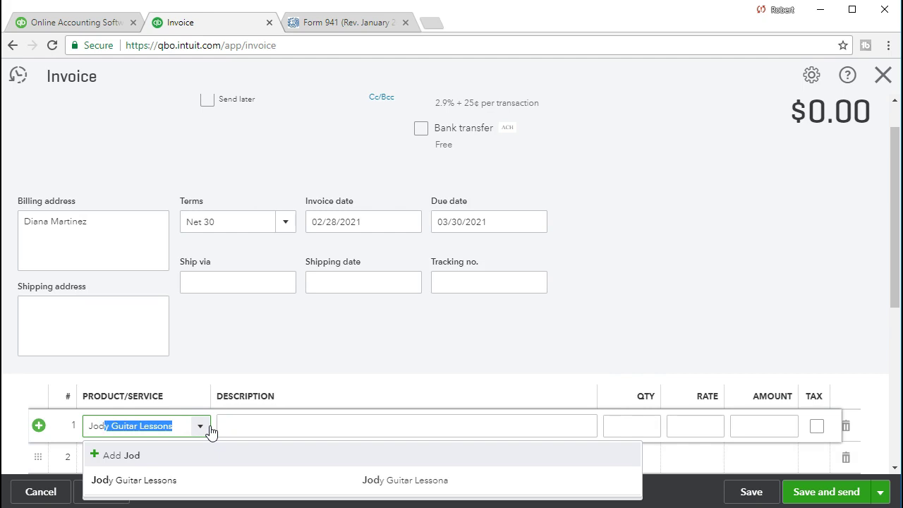
pyautogui.click(195, 481)
pyautogui.press('Tab')
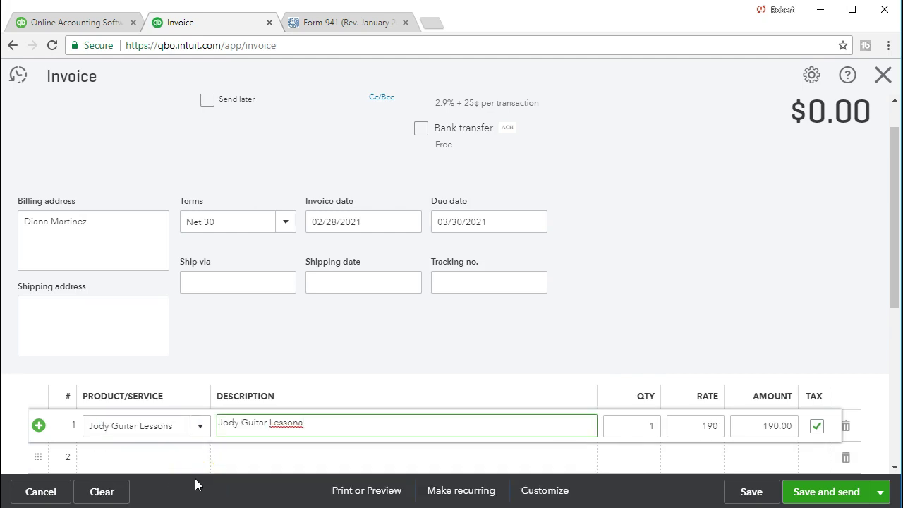
pyautogui.press('BackSpace')
pyautogui.write('s')
# Set the guitar lessons line's quantity to 5
pyautogui.scroll(-1, 359, 350)
pyautogui.press('Tab')
pyautogui.click(646, 355)
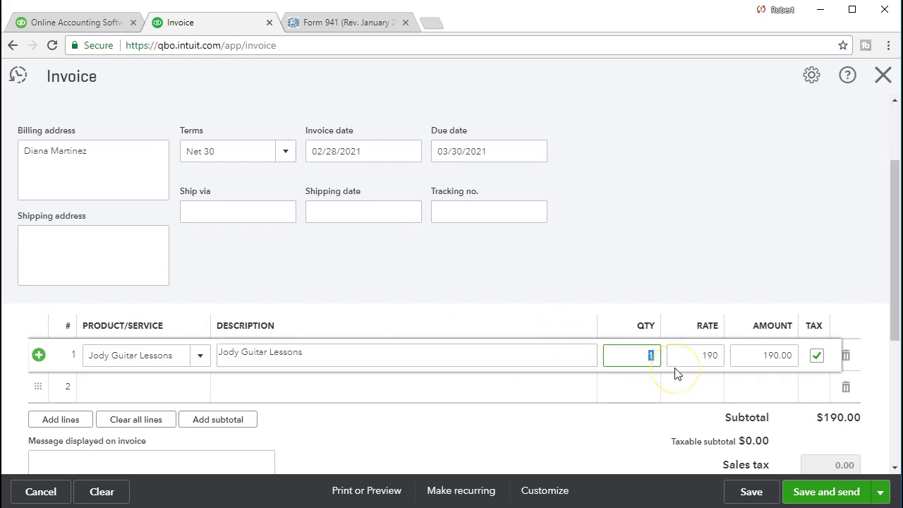
pyautogui.write('5')
pyautogui.press('Tab')
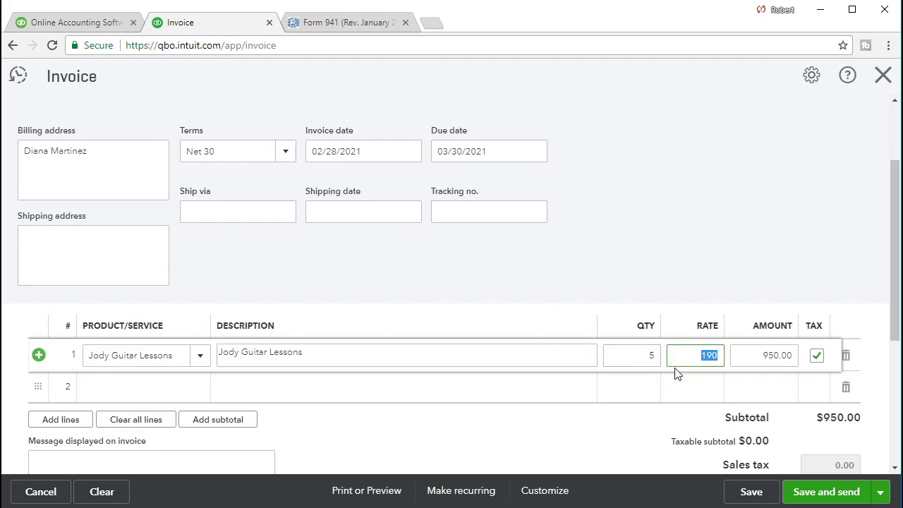
# Leave the completed line to update and check the invoice totals, and save and close the invoice without sending
pyautogui.scroll(2, 578, 383)
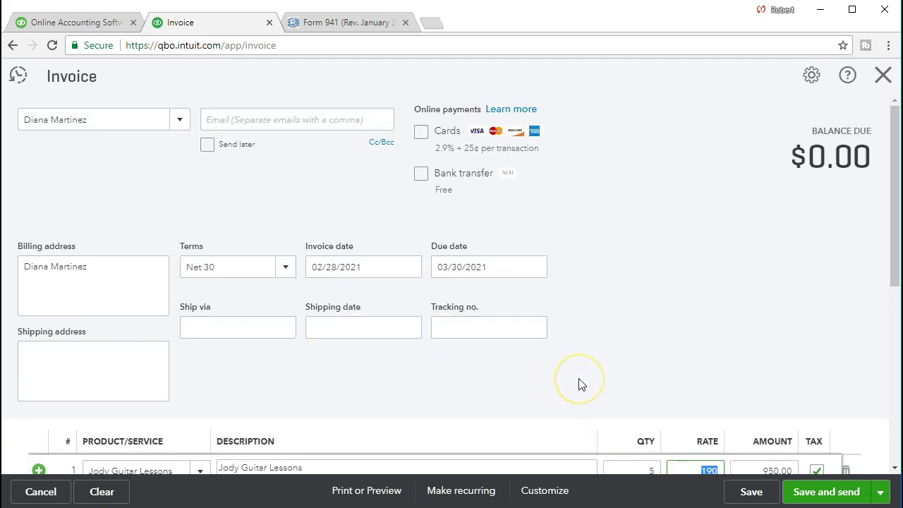
pyautogui.scroll(-4, 578, 383)
pyautogui.press('Tab')
pyautogui.press('Tab')
pyautogui.click(447, 299)
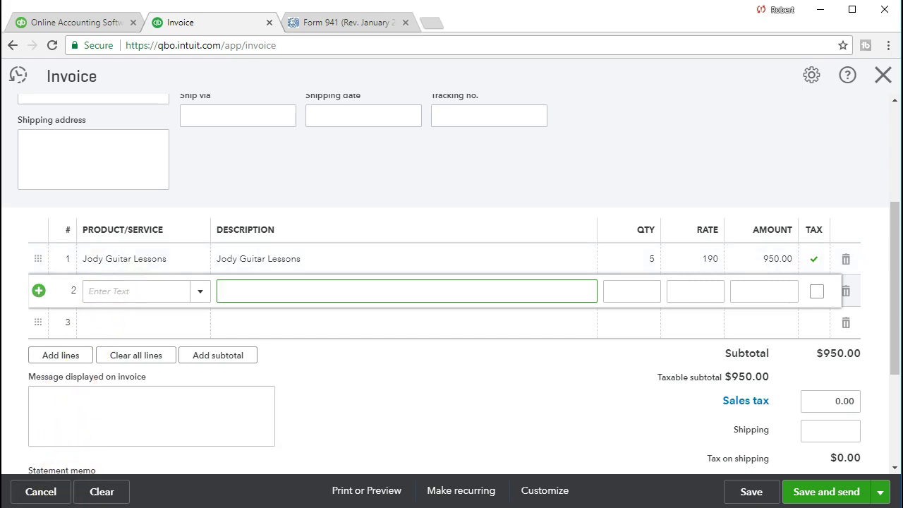
pyautogui.click(741, 492)
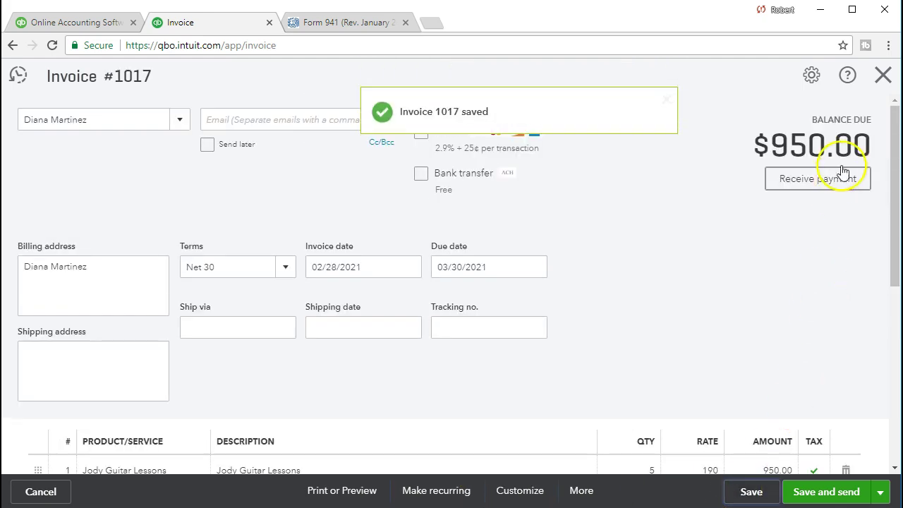
pyautogui.click(879, 79)
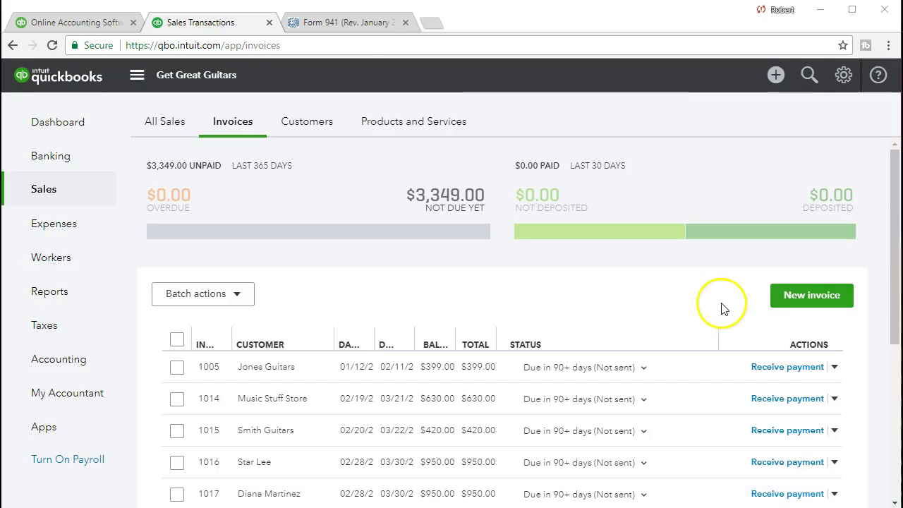
# Open another new invoice and create its customer by entering the full name and saving the record
pyautogui.click(782, 311)
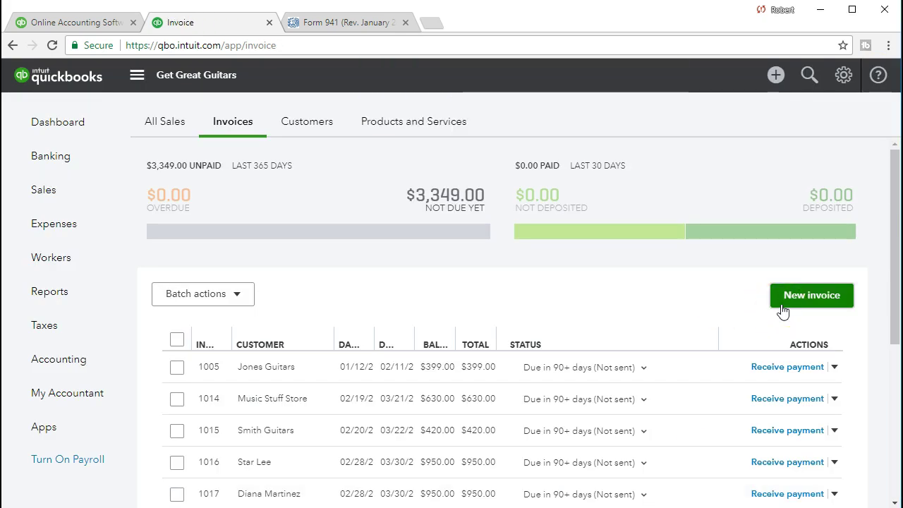
pyautogui.click(759, 310)
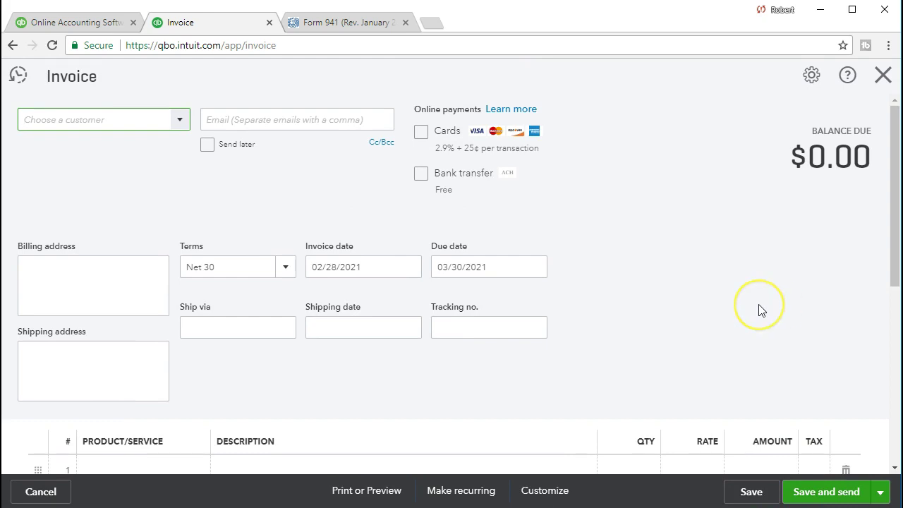
pyautogui.write('Lin ')
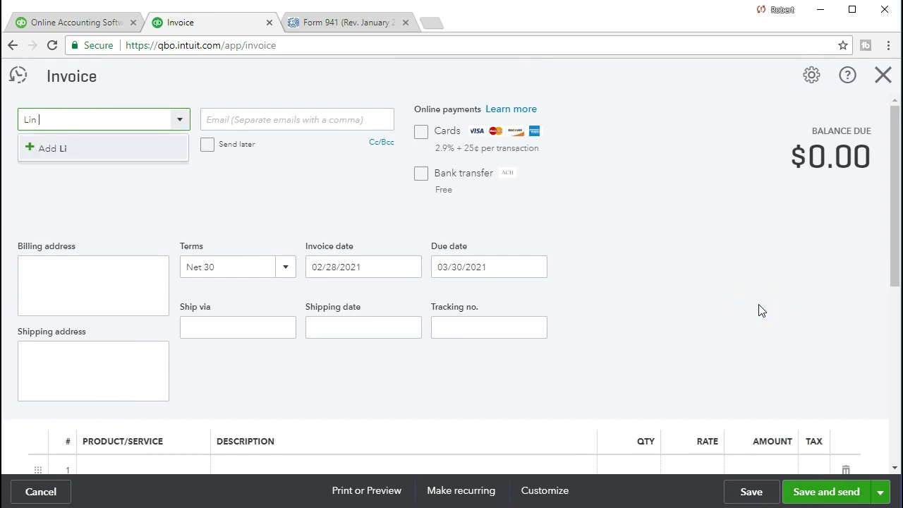
pyautogui.write('Jackson')
pyautogui.press('Return')
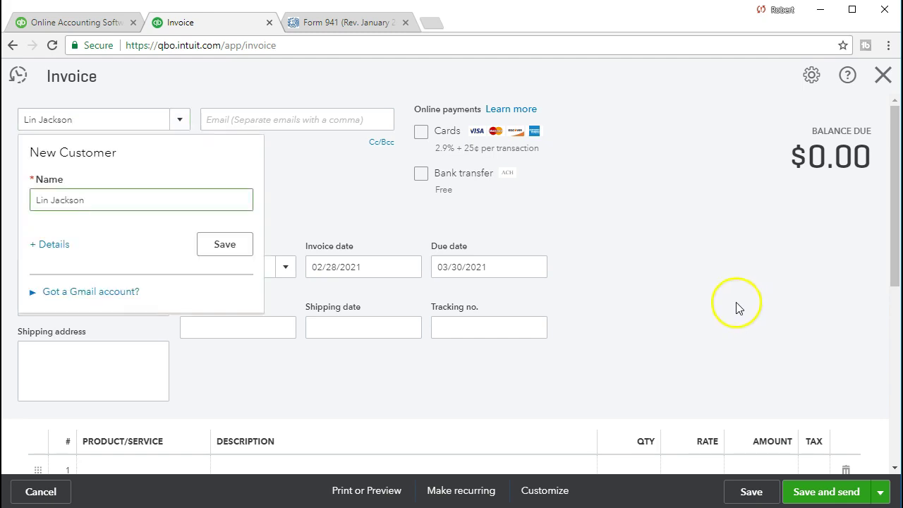
pyautogui.click(225, 243)
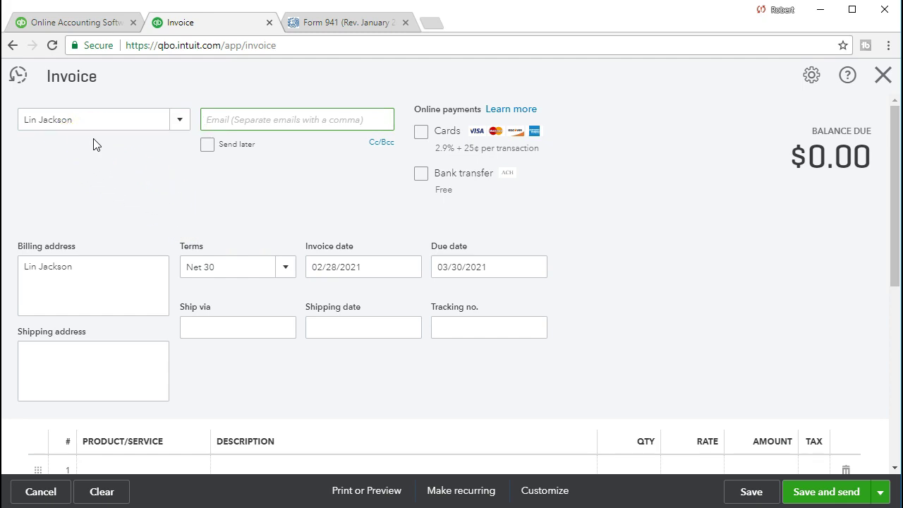
# Choose the Jody Guitar Lessons service on the new invoice's first line and correct its description to "Jody Guitar Lessons"
pyautogui.click(101, 276)
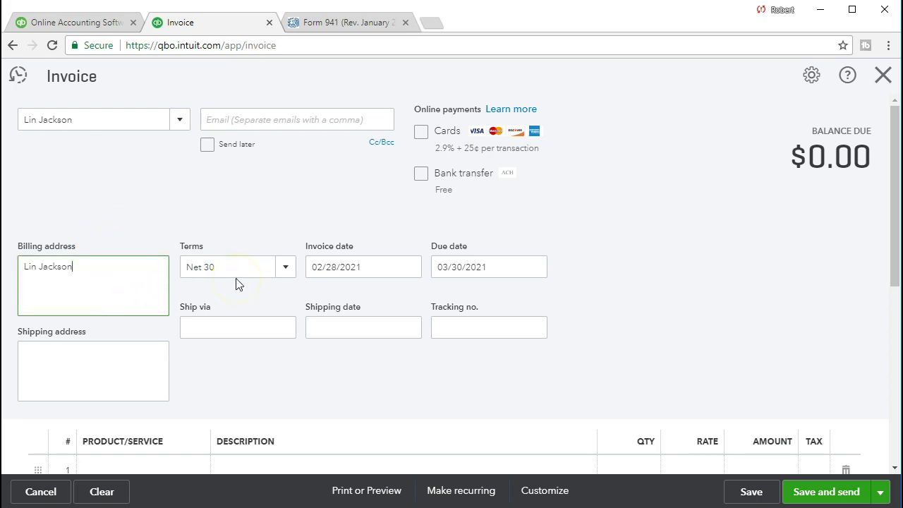
pyautogui.scroll(-1, 228, 318)
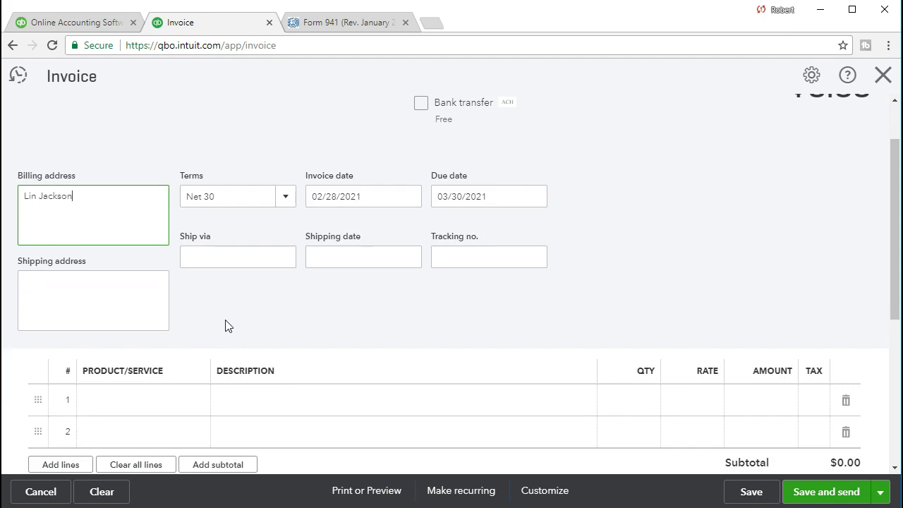
pyautogui.click(126, 400)
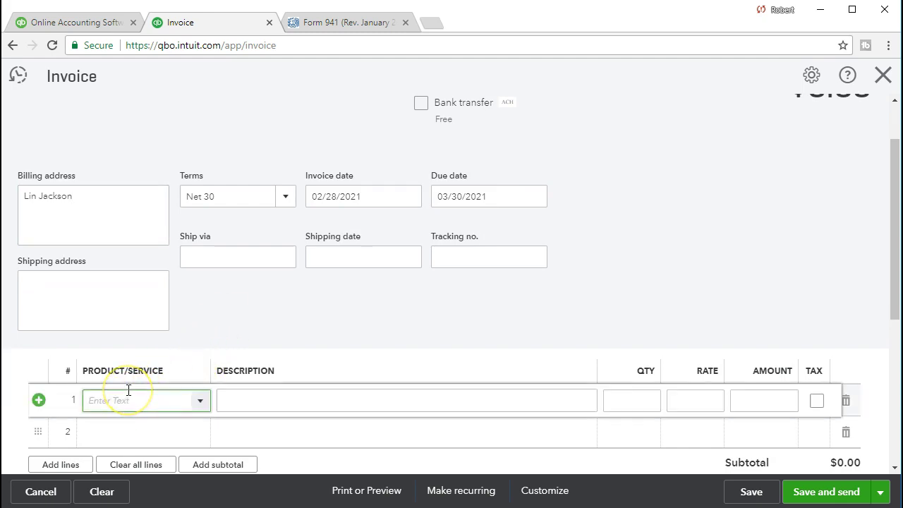
pyautogui.write('Jod')
pyautogui.press('Tab')
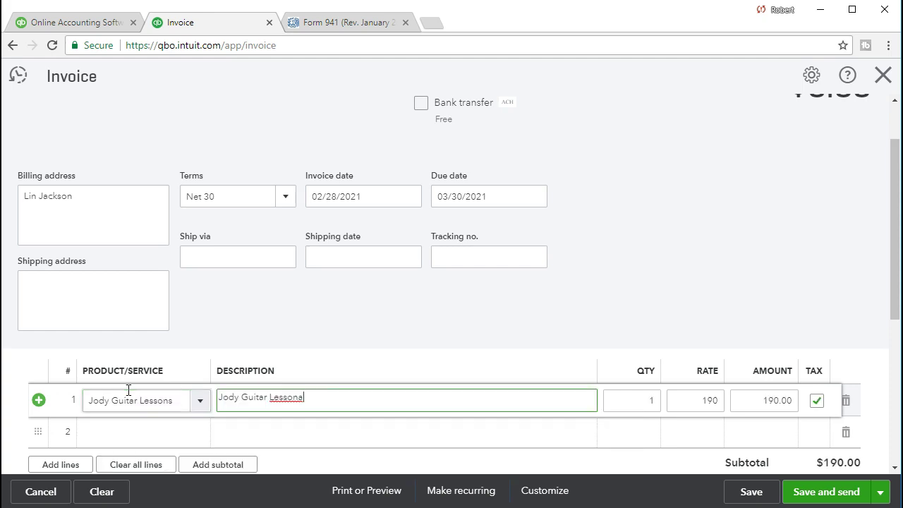
pyautogui.press('BackSpace')
pyautogui.write('s')
pyautogui.press('Tab')
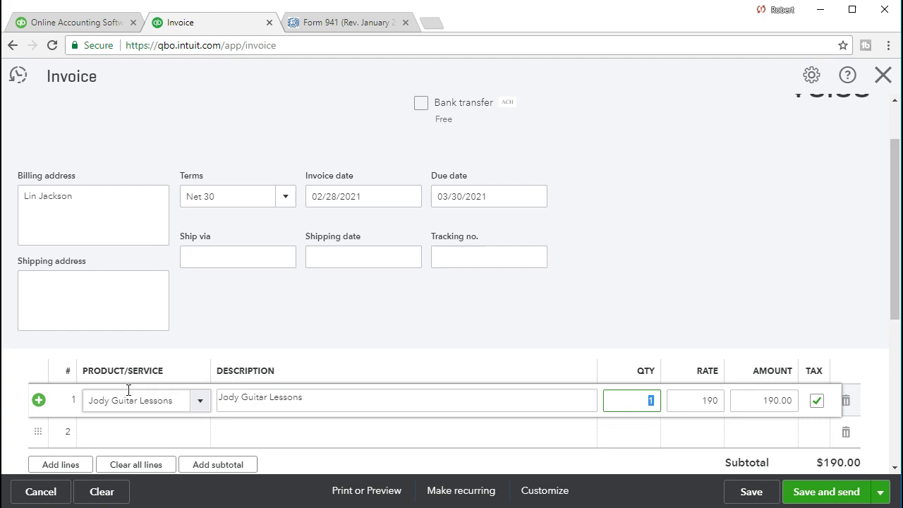
# Set the guitar lessons line's quantity to 10 and leave the line to update the invoice totals
pyautogui.write('10')
pyautogui.press('Tab')
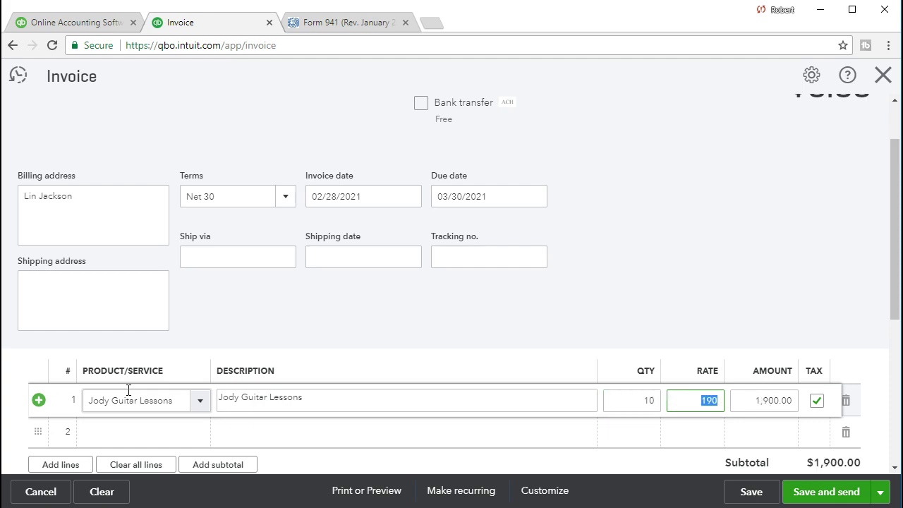
pyautogui.scroll(-1, 358, 321)
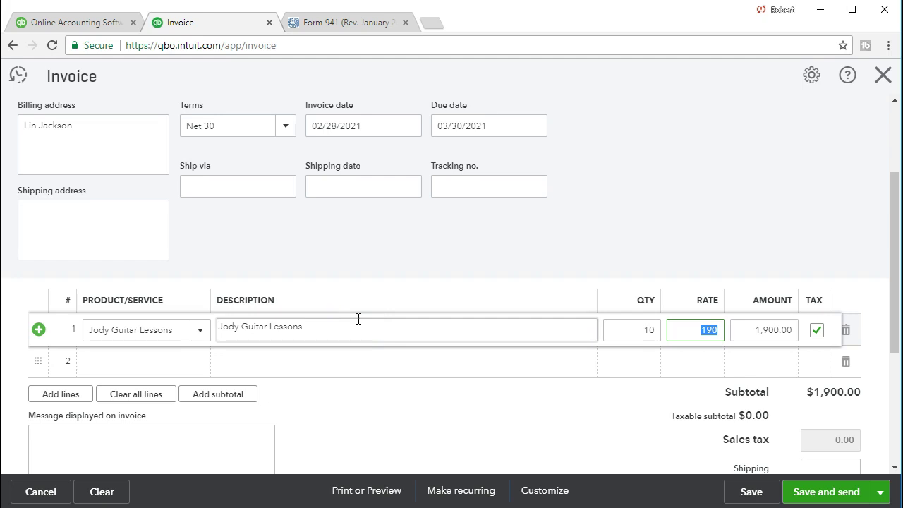
pyautogui.click(397, 365)
pyautogui.scroll(-1, 655, 415)
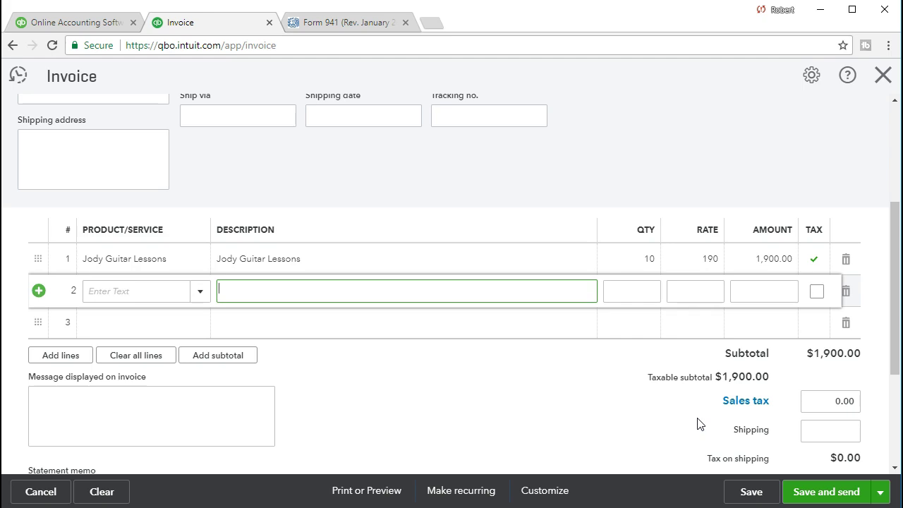
pyautogui.click(661, 423)
# Save the guitar lessons invoice without sending it and close it
pyautogui.click(749, 490)
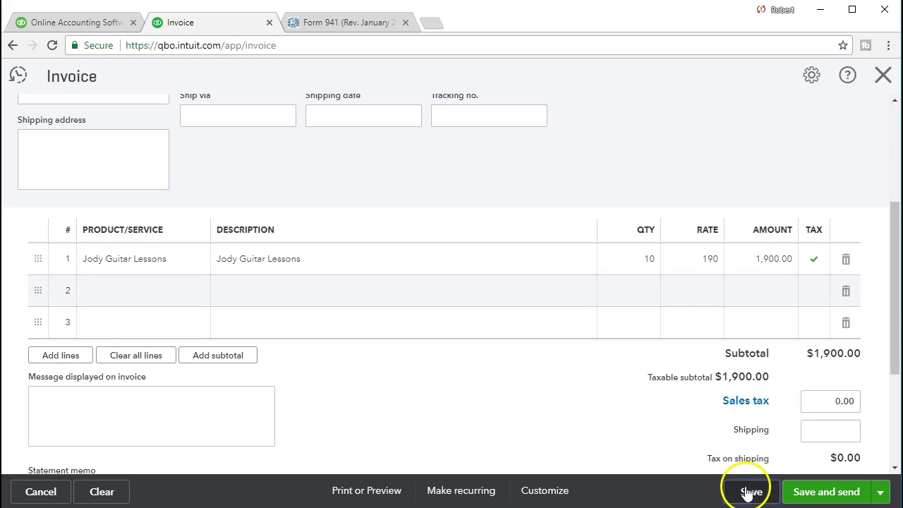
pyautogui.click(315, 390)
pyautogui.click(732, 145)
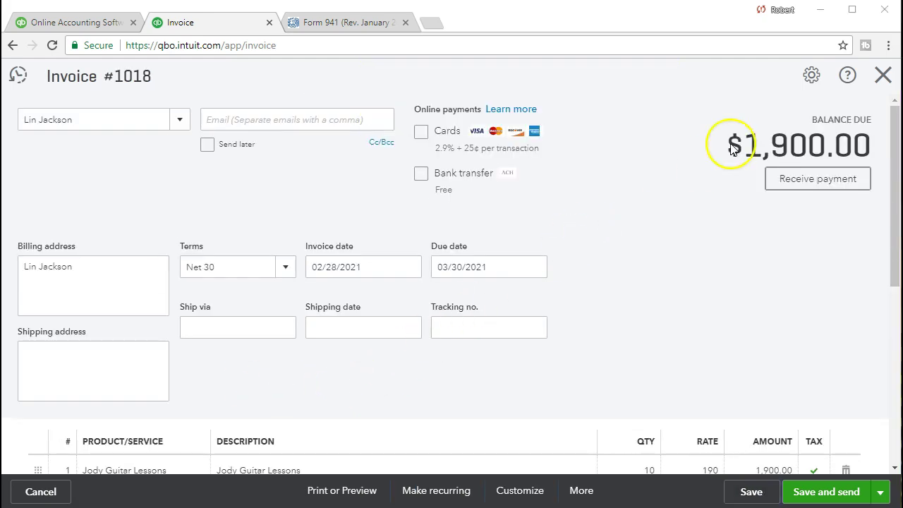
pyautogui.click(881, 77)
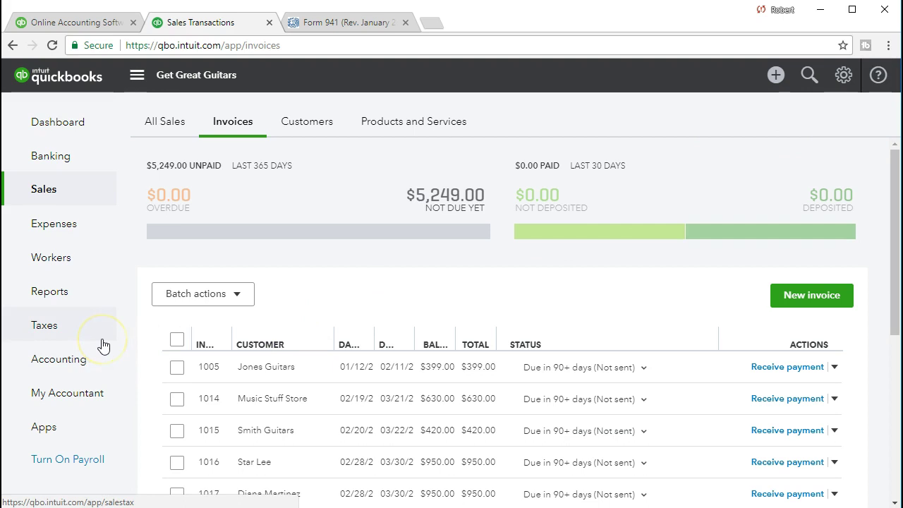
# Open the Products and Services list and check the sales price and taxable setting of Jody Guitar Lessons
pyautogui.click(426, 128)
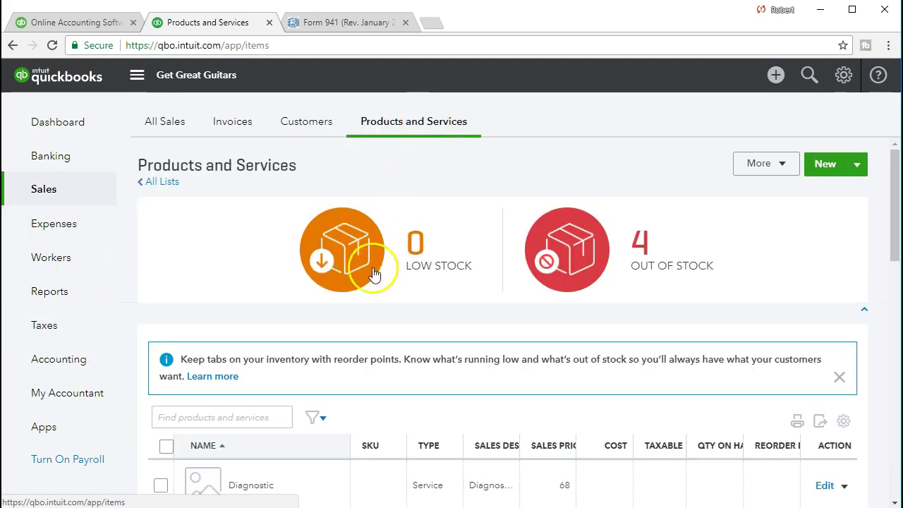
pyautogui.scroll(-3, 366, 303)
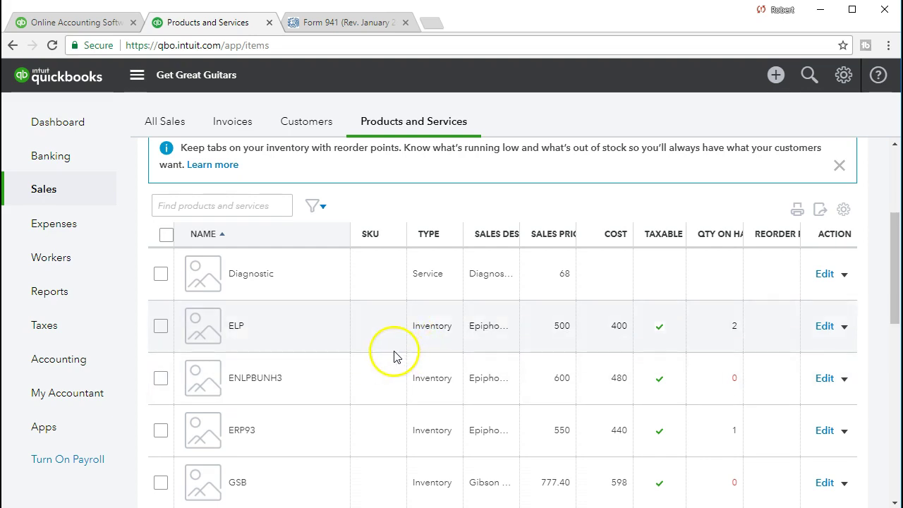
pyautogui.scroll(-3, 394, 356)
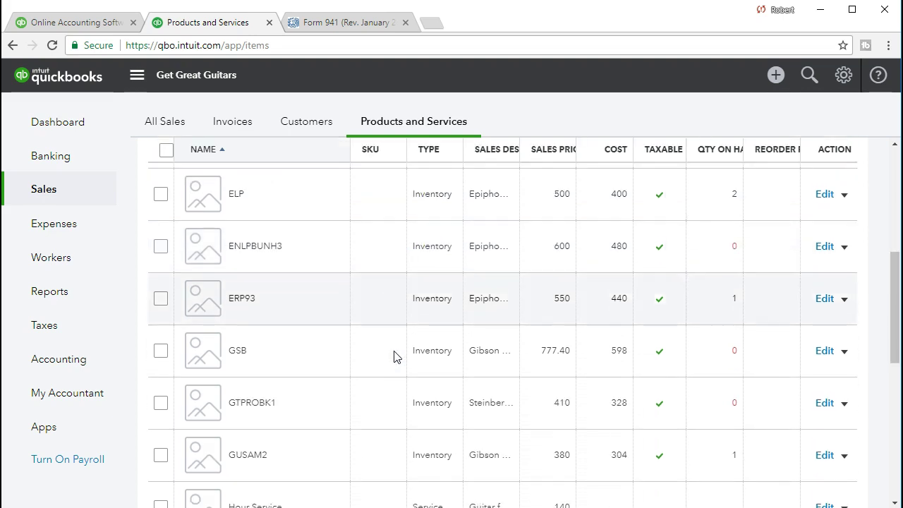
pyautogui.scroll(-1, 394, 356)
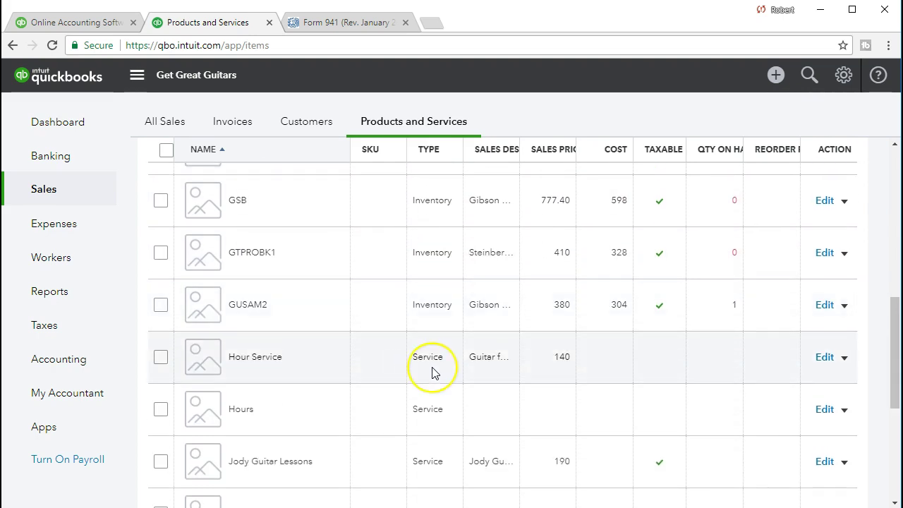
pyautogui.scroll(-2, 347, 387)
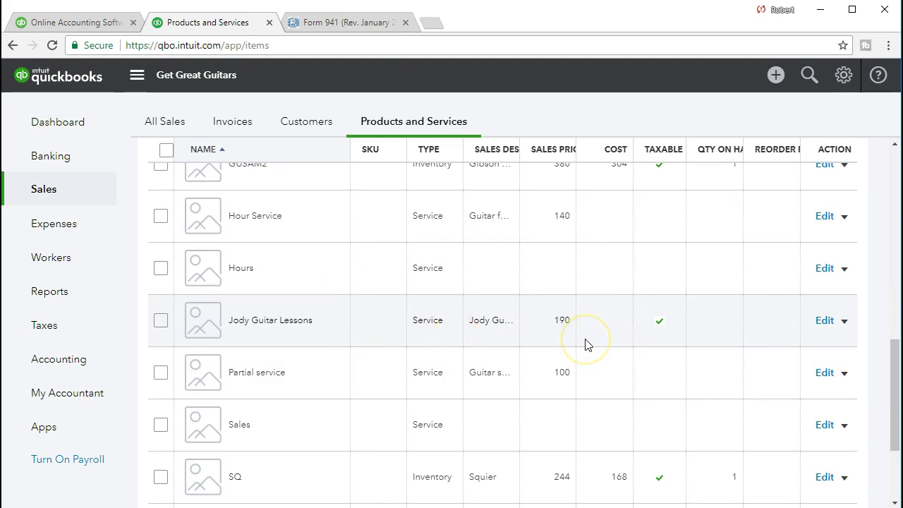
# Open the Balance Sheet report and set the start of its period to 02/01/2021
pyautogui.click(91, 302)
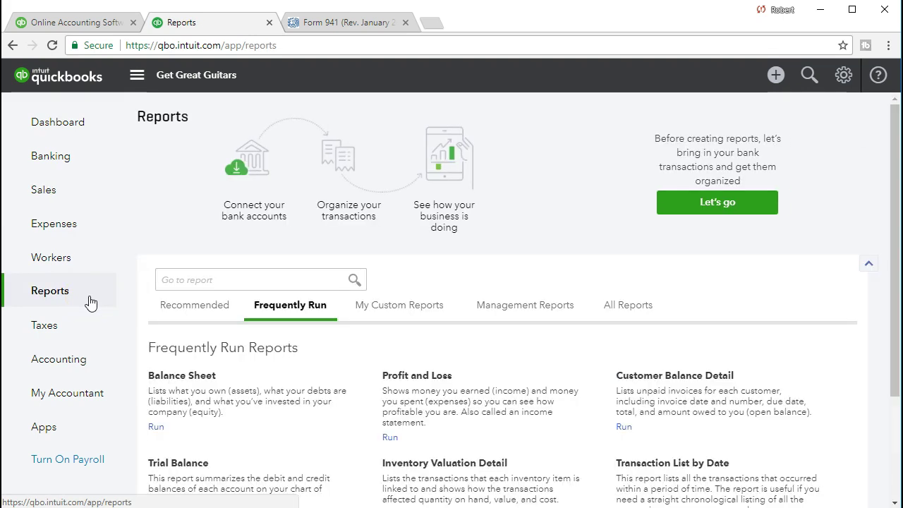
pyautogui.click(185, 376)
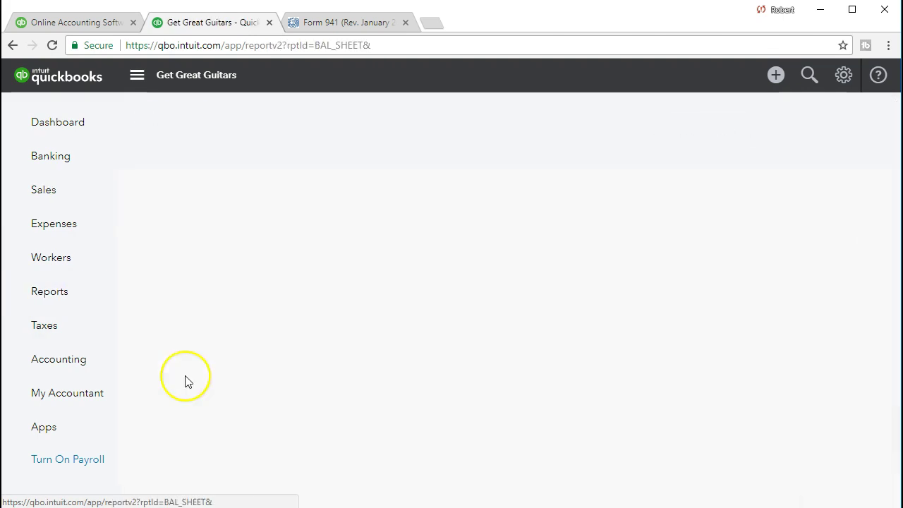
pyautogui.click(340, 143)
pyautogui.moveTo(340, 144); pyautogui.dragTo(288, 146)
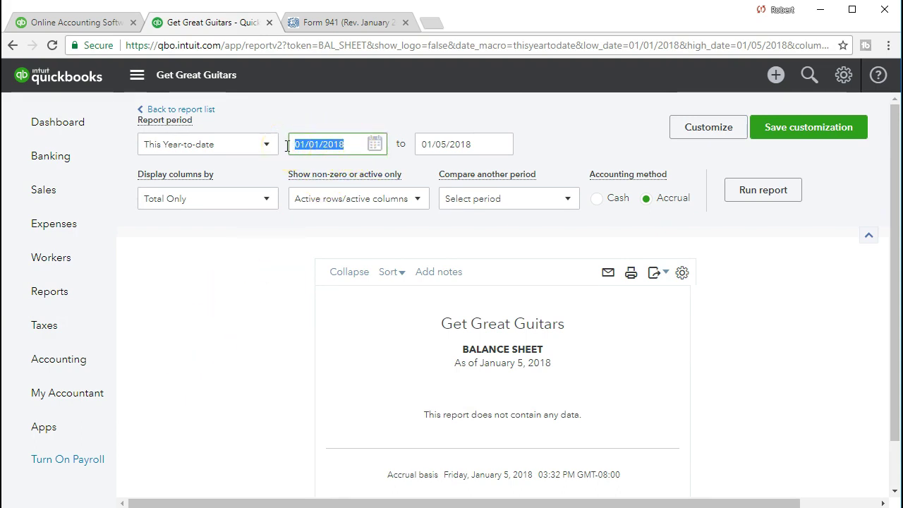
pyautogui.write('020121')
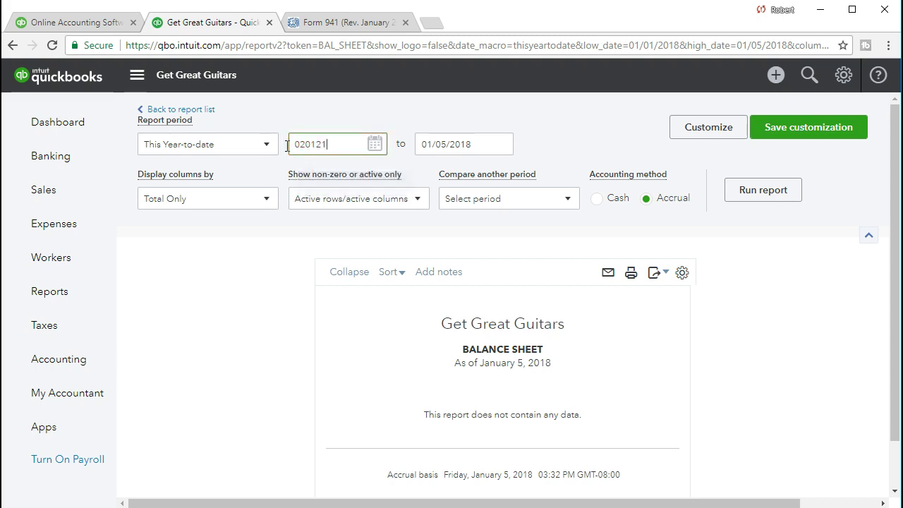
pyautogui.press('Tab')
# Set the Balance Sheet's end date to 02/28/2021 and run the report
pyautogui.write('02012')
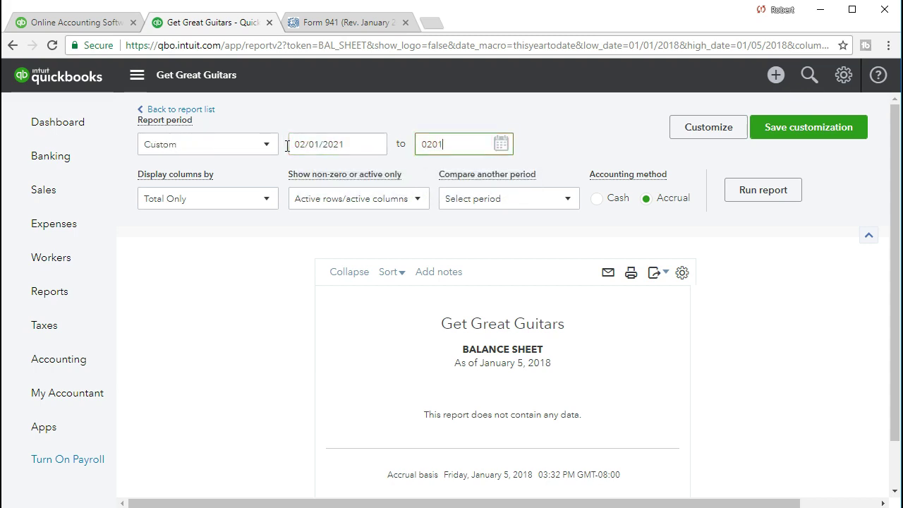
pyautogui.press('BackSpace')
pyautogui.press('BackSpace')
pyautogui.press('BackSpace')
pyautogui.write('28/2021')
pyautogui.press('Tab')
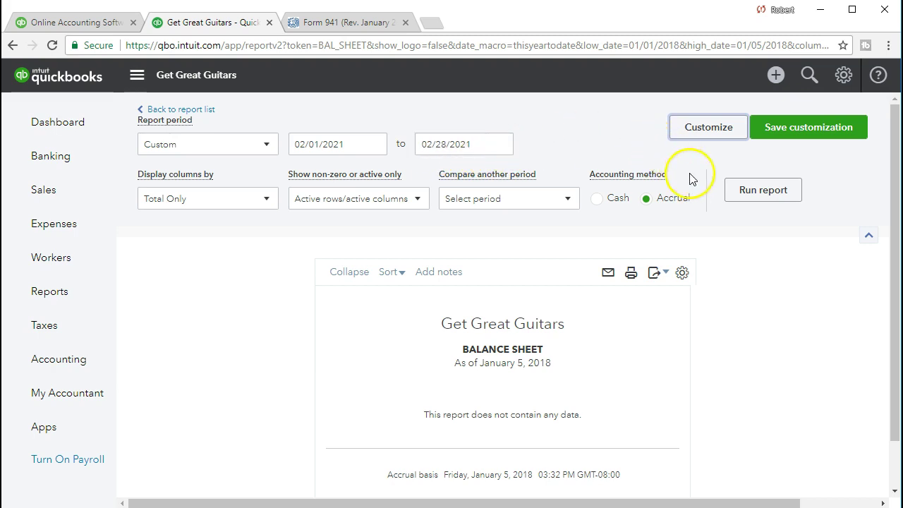
pyautogui.click(727, 198)
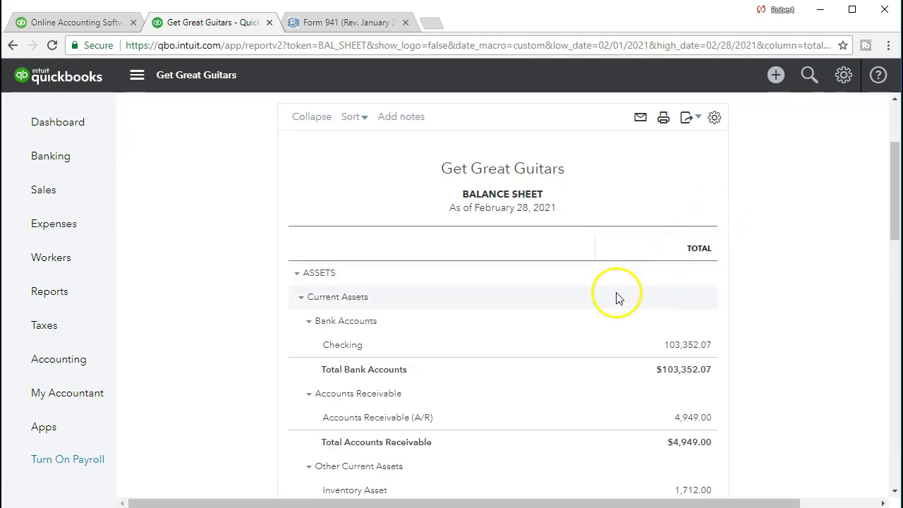
# Drill into the Accounts Receivable (A/R) balance and review its February 2021 transactions, including the new invoices
pyautogui.scroll(-1, 614, 298)
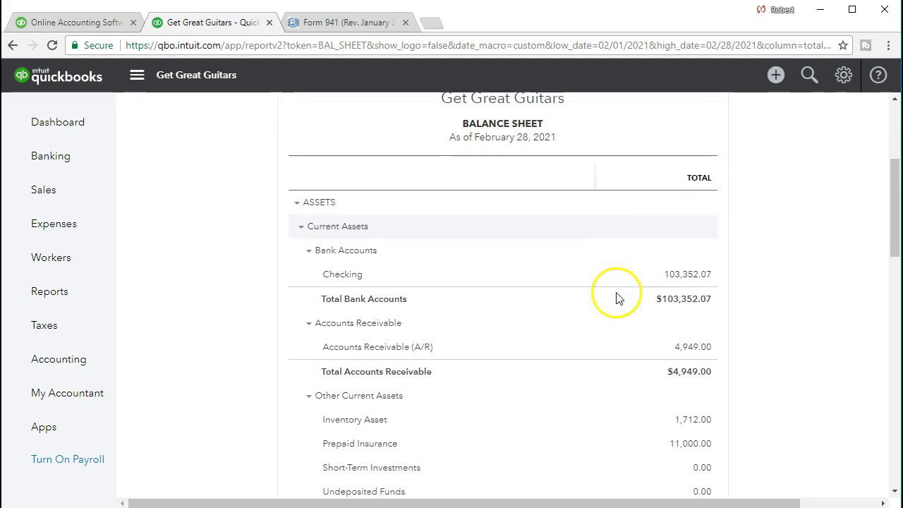
pyautogui.click(683, 356)
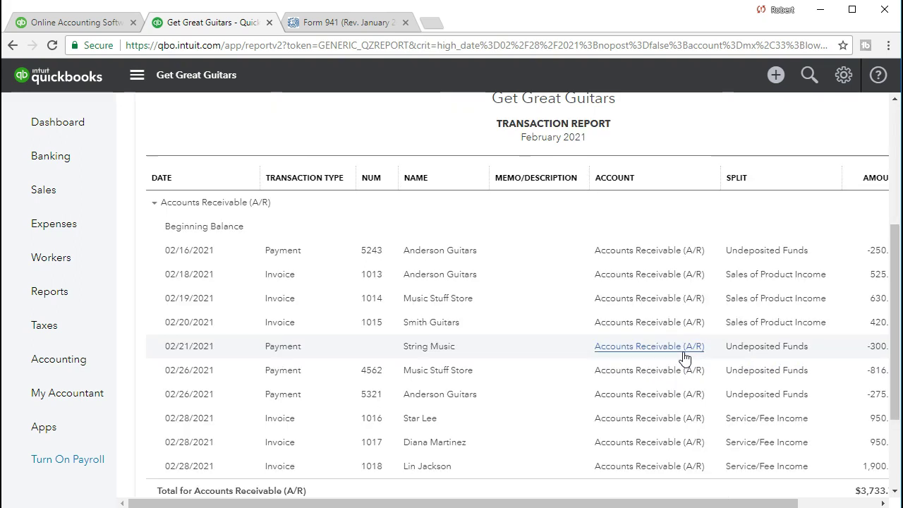
pyautogui.scroll(-2, 684, 356)
pyautogui.click(546, 326)
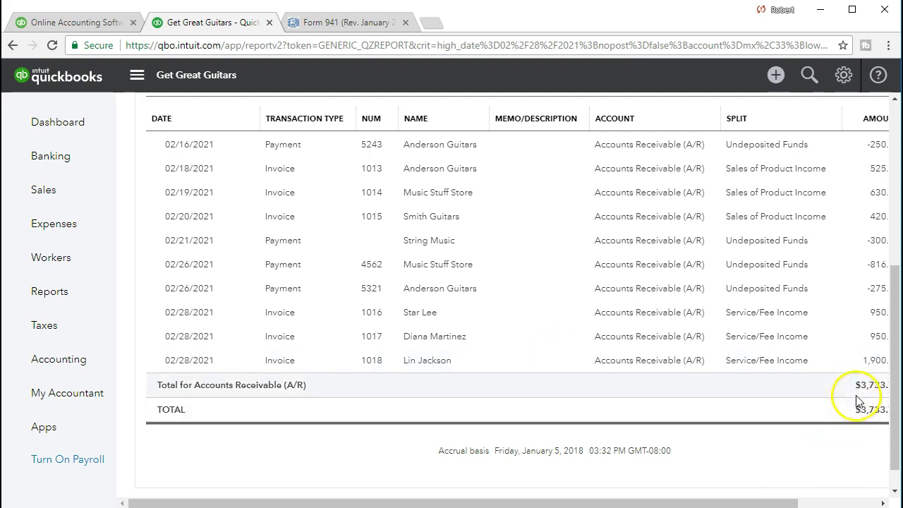
# Open the 1,900.00 invoice dated 02/28/2021 from the transaction report, inspect it, and leave it without saving
pyautogui.click(871, 363)
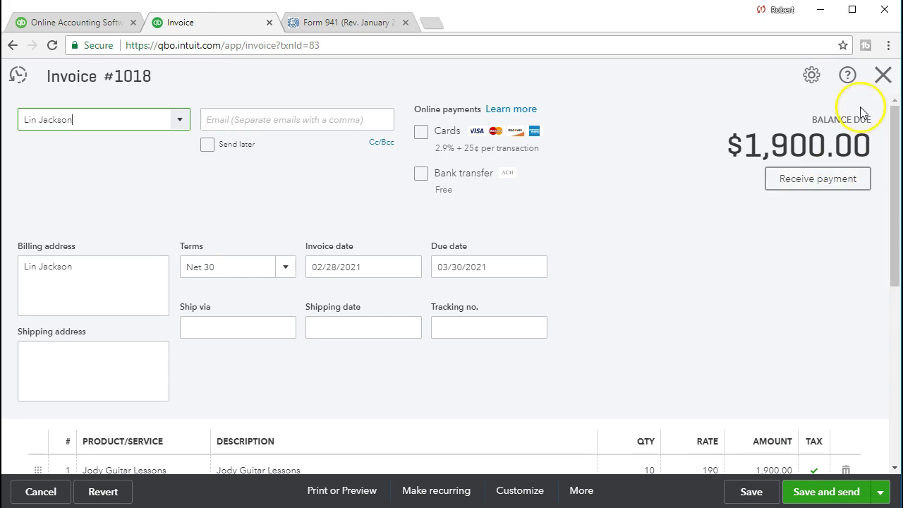
pyautogui.click(875, 83)
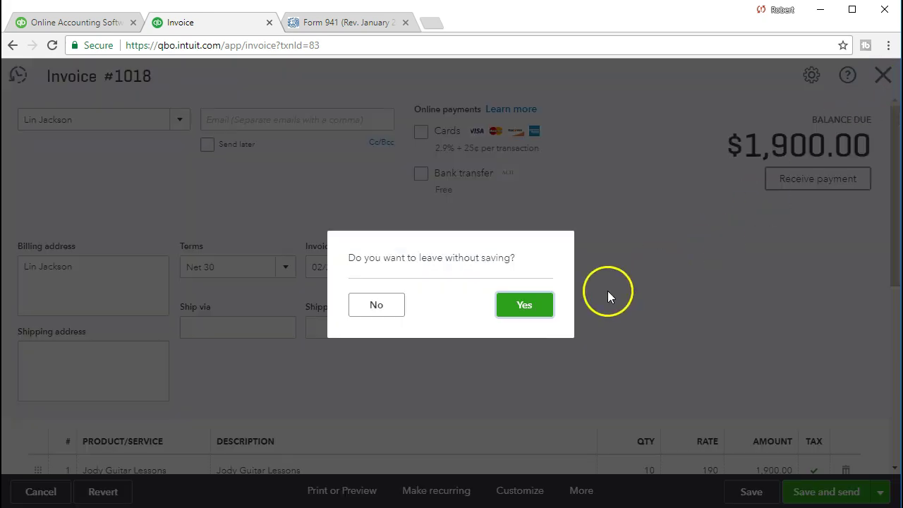
pyautogui.click(521, 312)
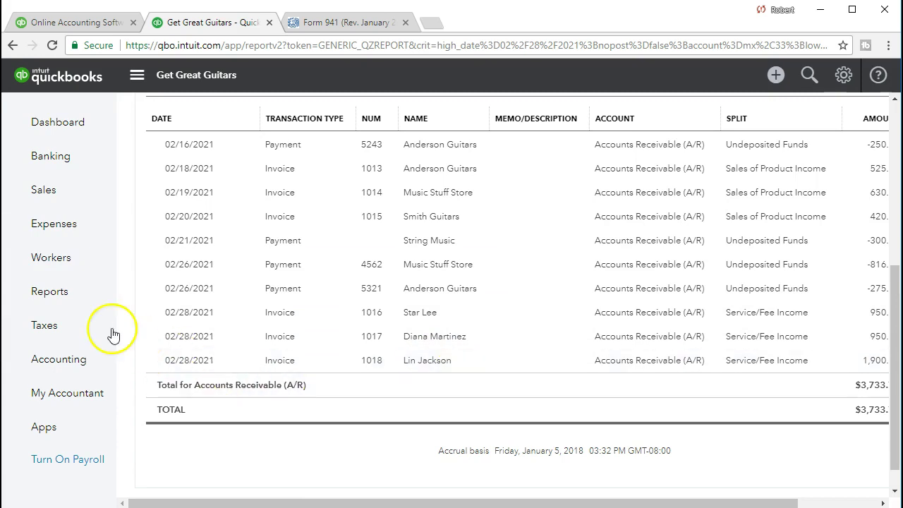
# Open the Profit and Loss report and set the start of its period to 02/01/2021
pyautogui.click(73, 304)
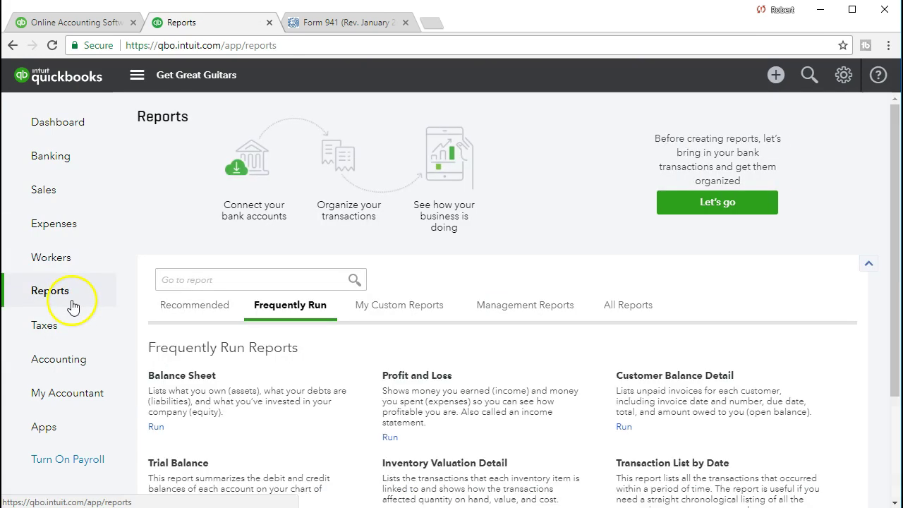
pyautogui.click(404, 375)
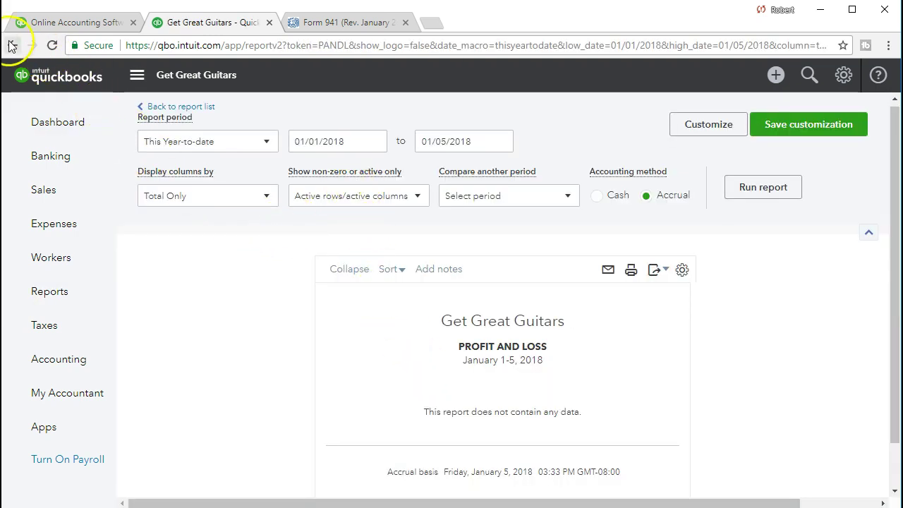
pyautogui.click(71, 298)
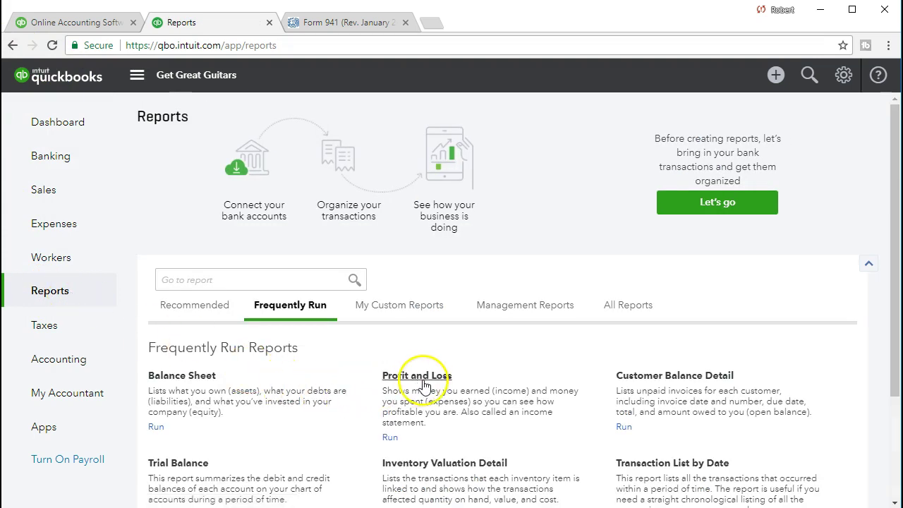
pyautogui.click(444, 385)
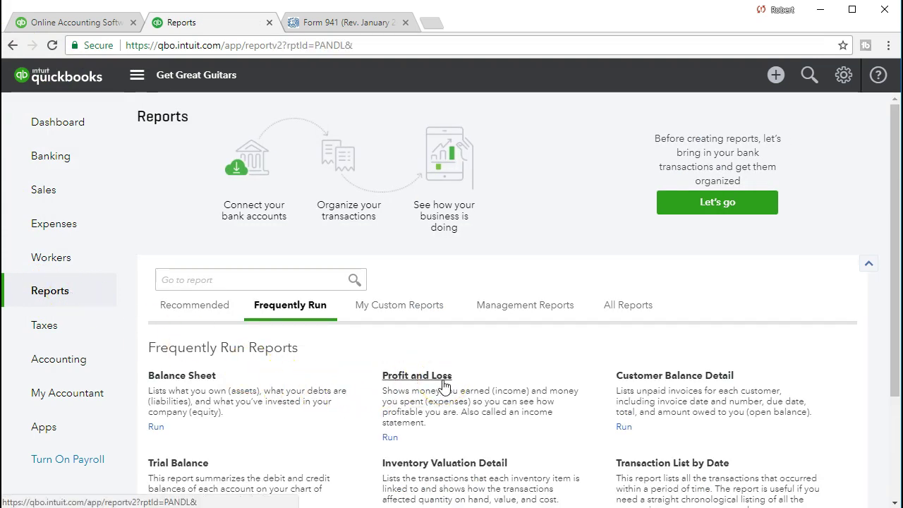
pyautogui.moveTo(365, 148); pyautogui.dragTo(279, 143)
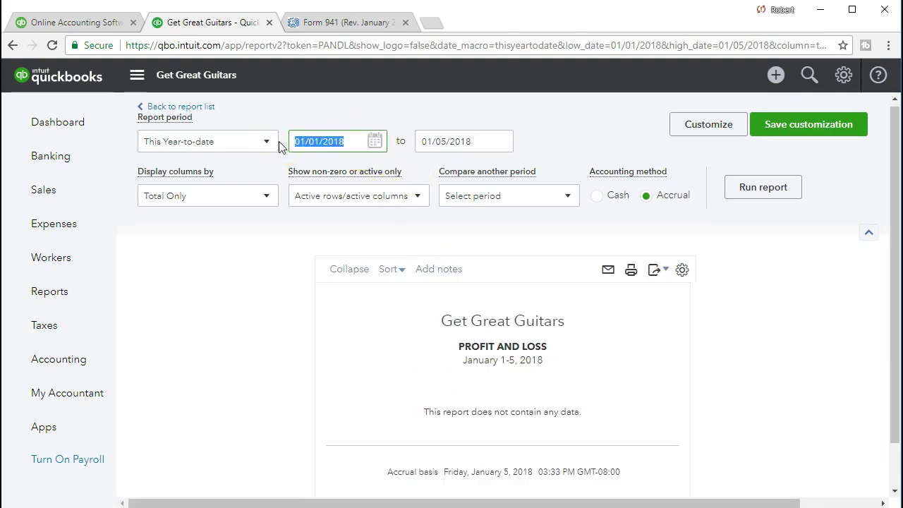
pyautogui.write('020121')
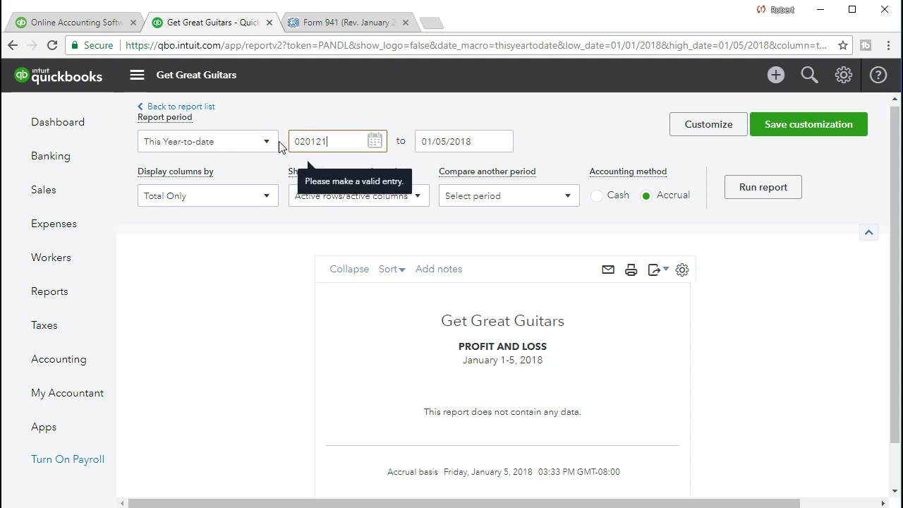
pyautogui.press('Tab')
# Set the Profit and Loss report's end date to 02/28/2021 and run the report
pyautogui.write('0221')
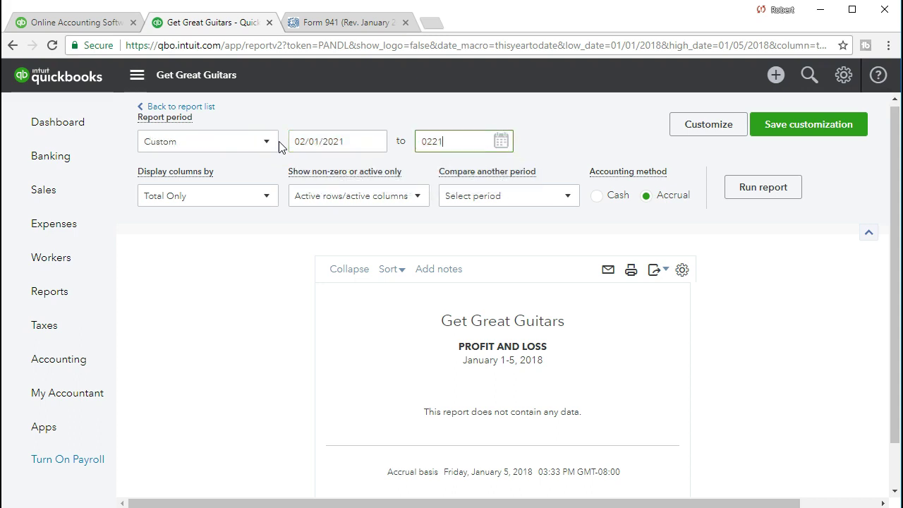
pyautogui.press('BackSpace')
pyautogui.press('BackSpace')
pyautogui.write('28/2021')
pyautogui.press('Tab')
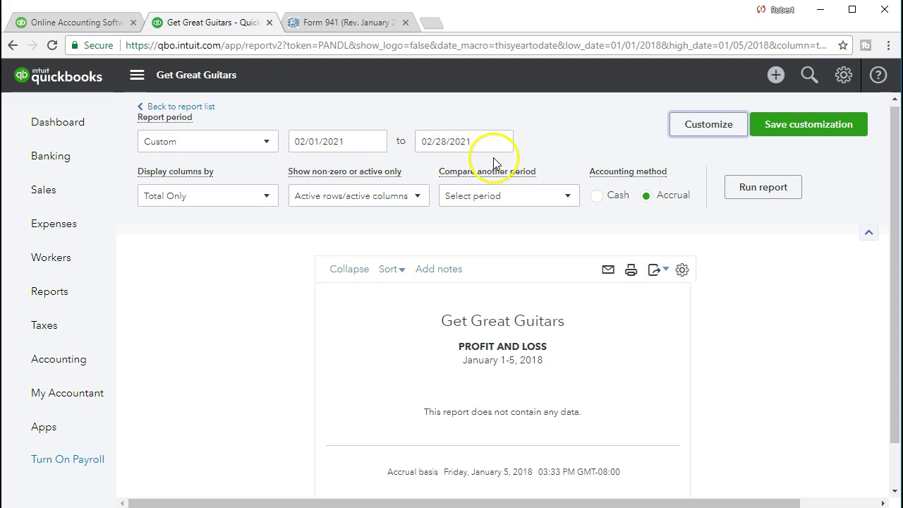
pyautogui.click(744, 201)
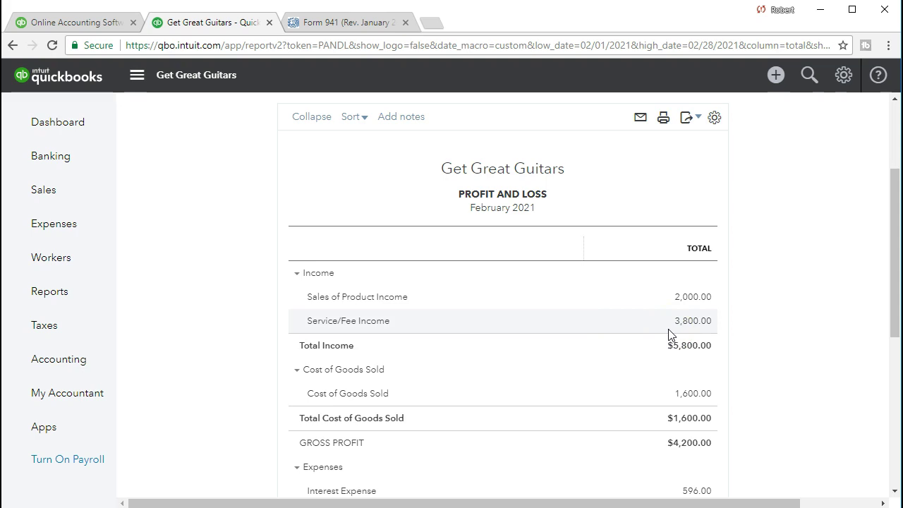
# Drill into the Service/Fee Income total and inspect the second listed invoice, for 950.00 of Jody Guitar Lessons
pyautogui.click(663, 311)
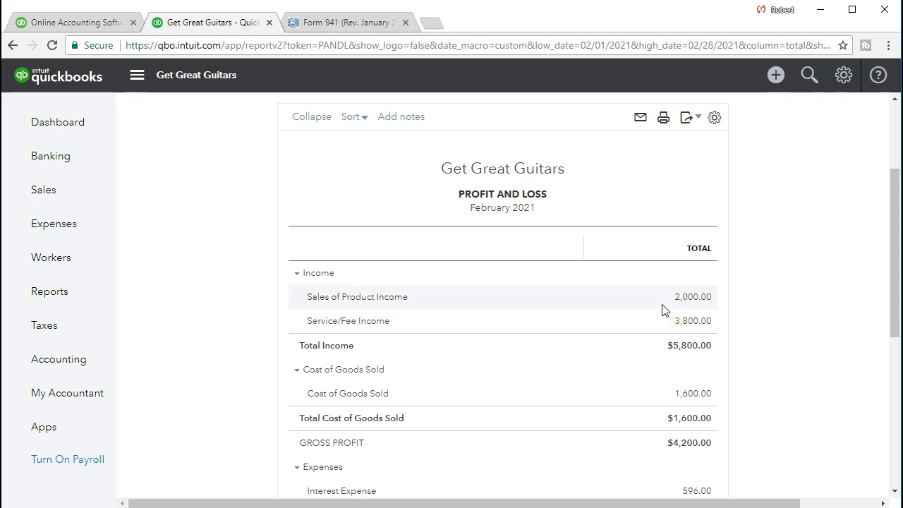
pyautogui.click(706, 323)
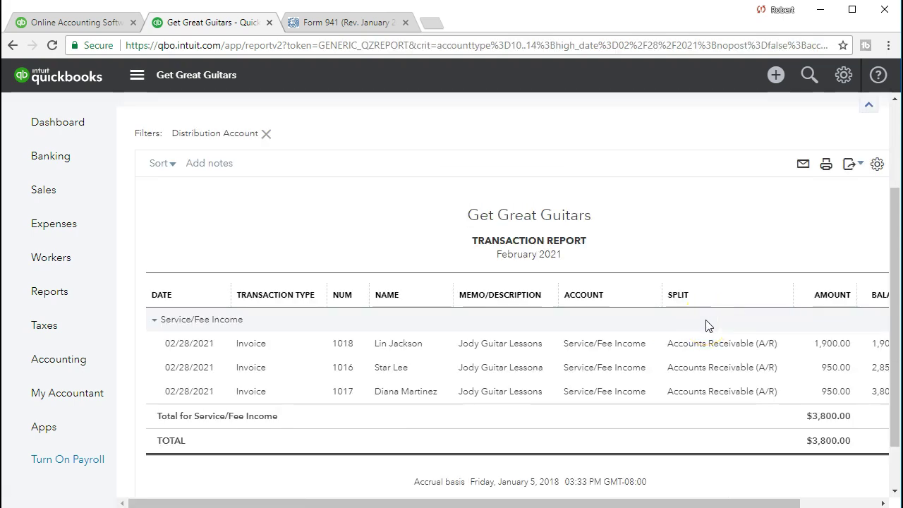
pyautogui.click(823, 367)
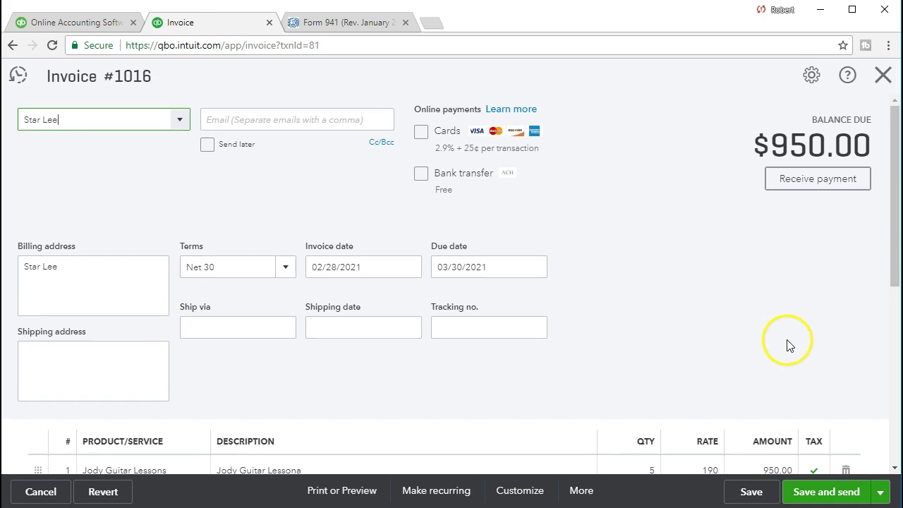
pyautogui.scroll(-2, 787, 344)
pyautogui.scroll(-2, 789, 345)
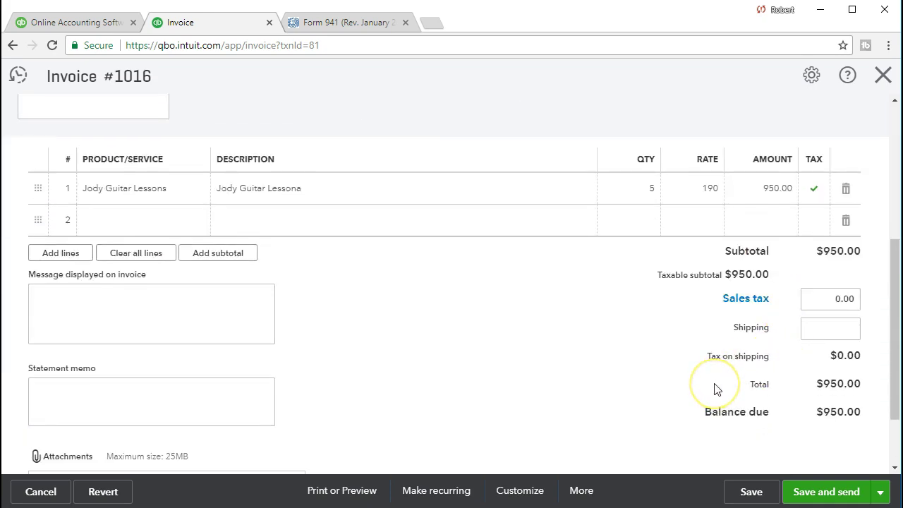
pyautogui.scroll(4, 715, 389)
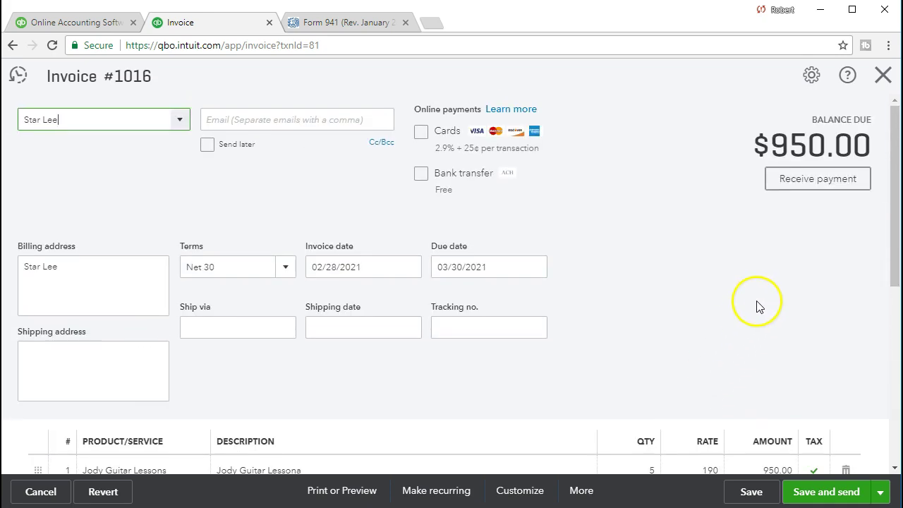
# Leave the invoice without saving and return to the Profit and Loss summary to review expenses and net income
pyautogui.click(875, 78)
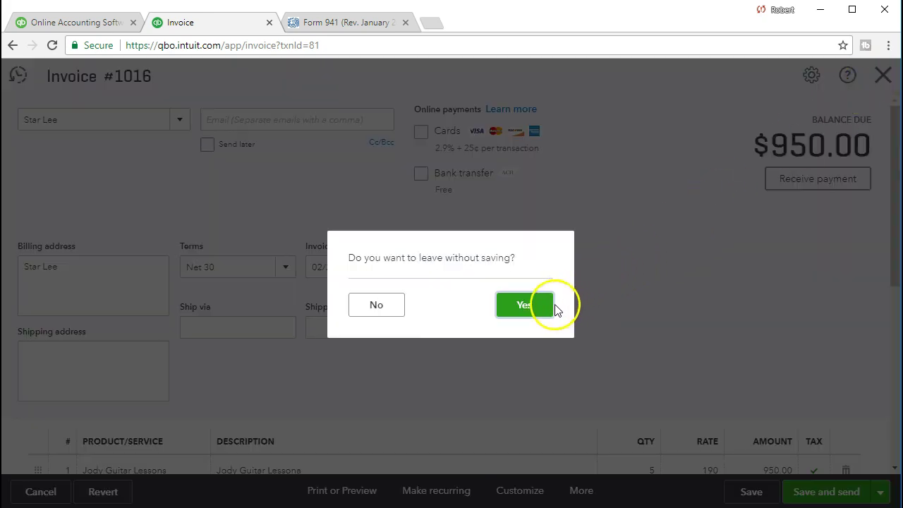
pyautogui.click(528, 305)
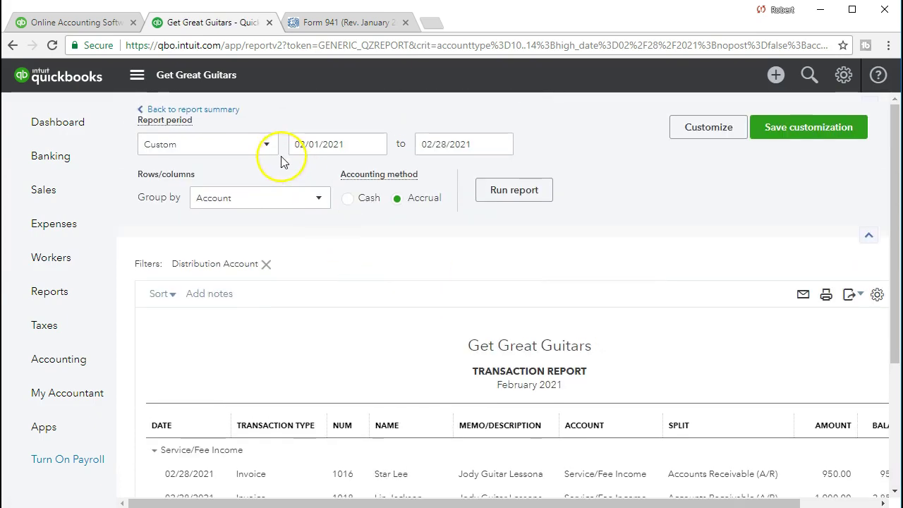
pyautogui.click(229, 116)
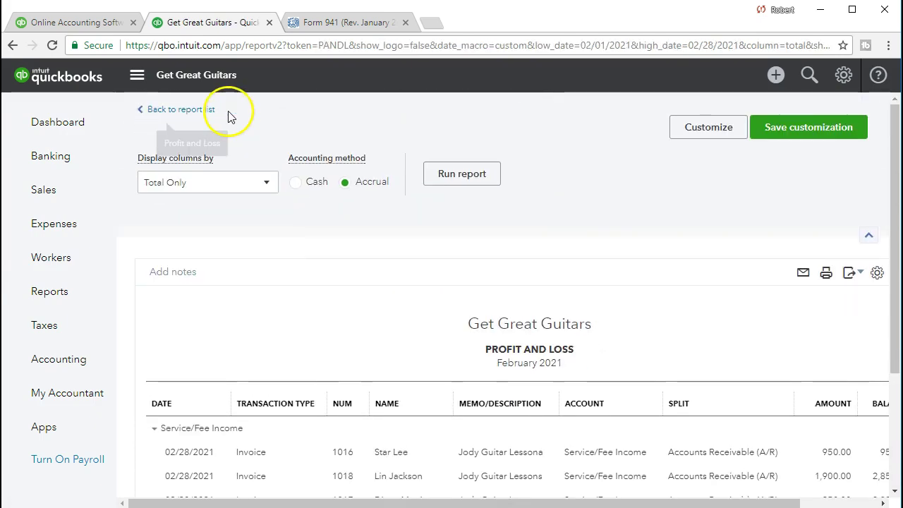
pyautogui.scroll(-5, 730, 346)
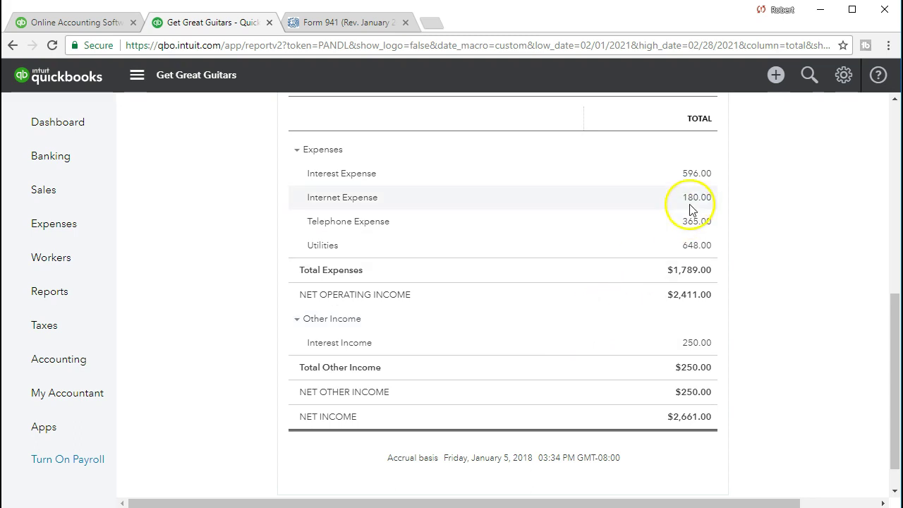
# Start a new invoice and add the customer's full name as a new customer on it
pyautogui.click(775, 76)
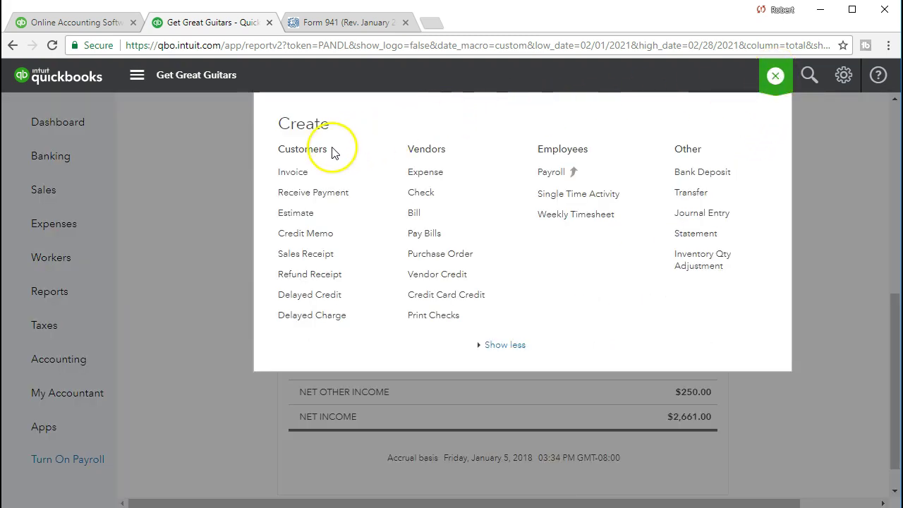
pyautogui.click(296, 175)
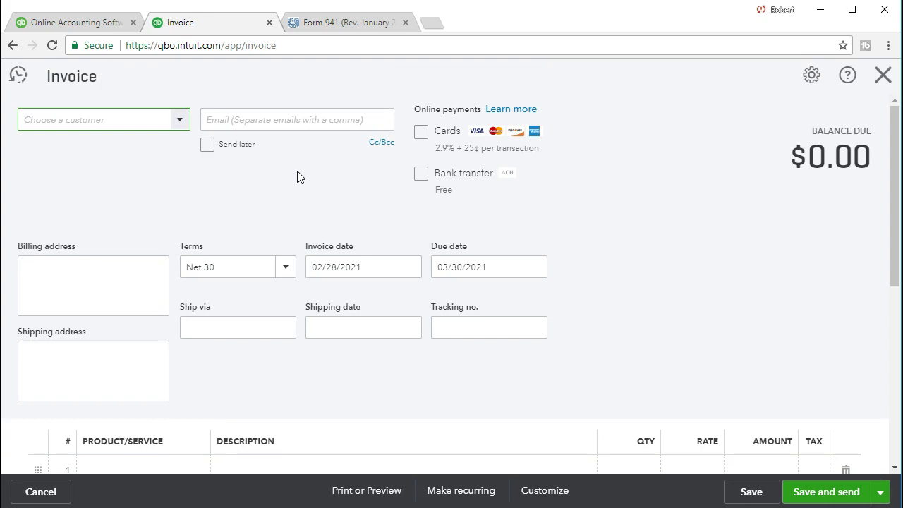
pyautogui.click(321, 189)
pyautogui.write('Jenny Jones')
pyautogui.press('Return')
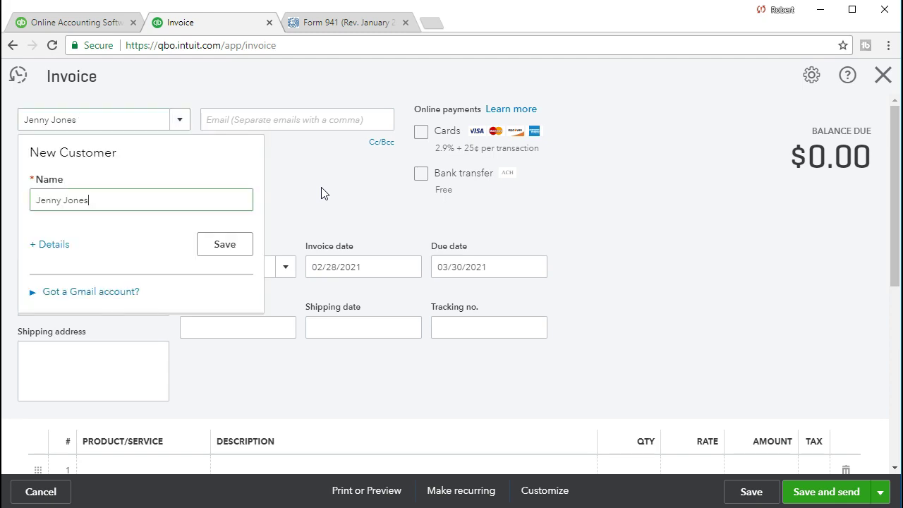
pyautogui.click(225, 244)
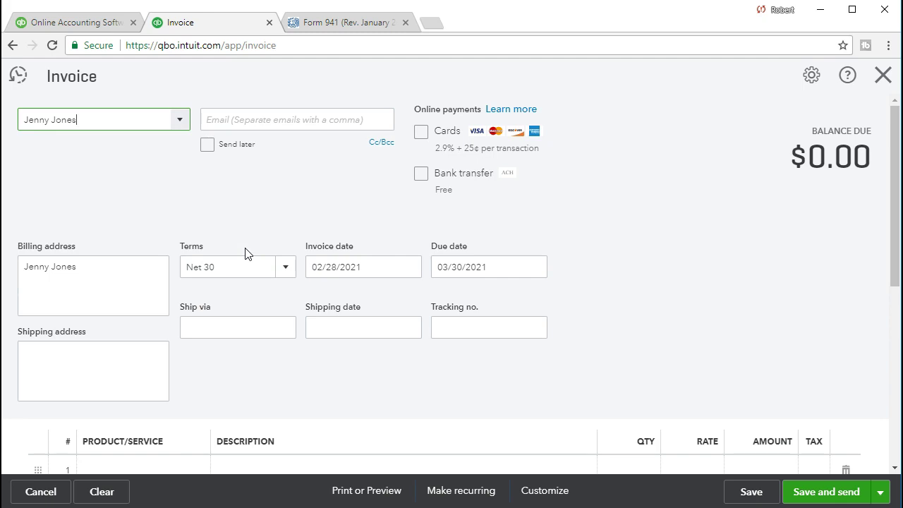
# Check the new invoice's billing address, terms, invoice date and due date, keeping the prefilled entries
pyautogui.press('Tab')
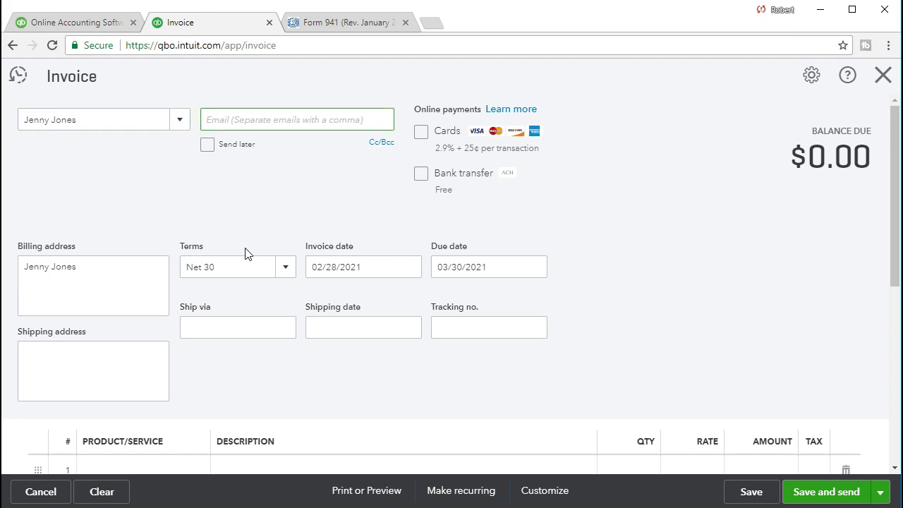
pyautogui.click(245, 254)
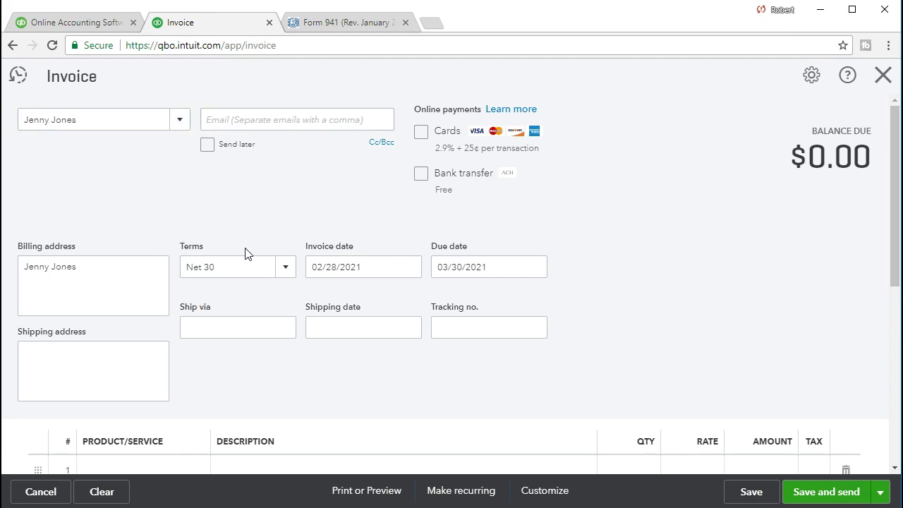
pyautogui.hotkey('shift', 'Tab')
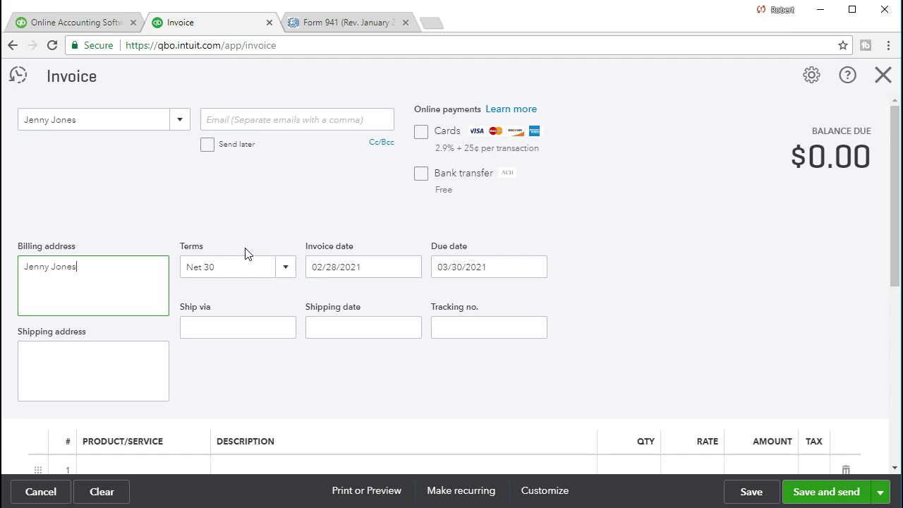
pyautogui.press('Tab')
pyautogui.press('Tab')
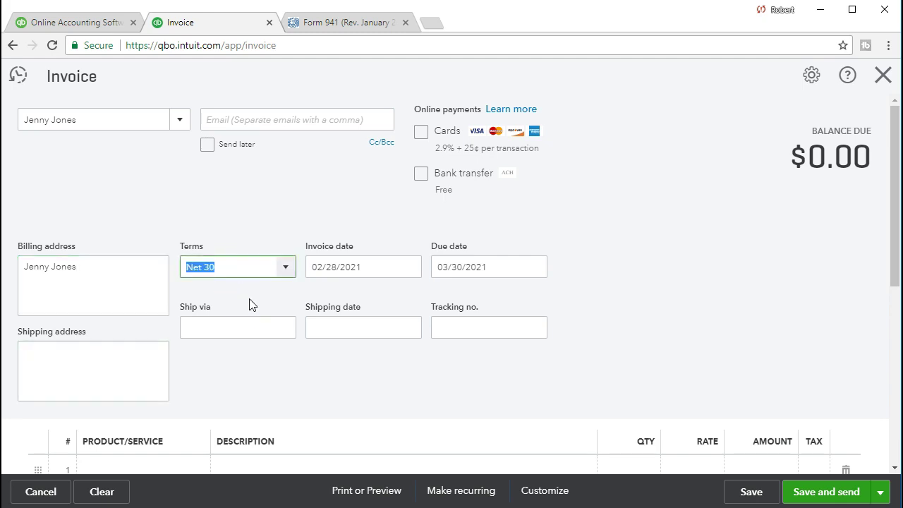
pyautogui.press('Tab')
pyautogui.press('Tab')
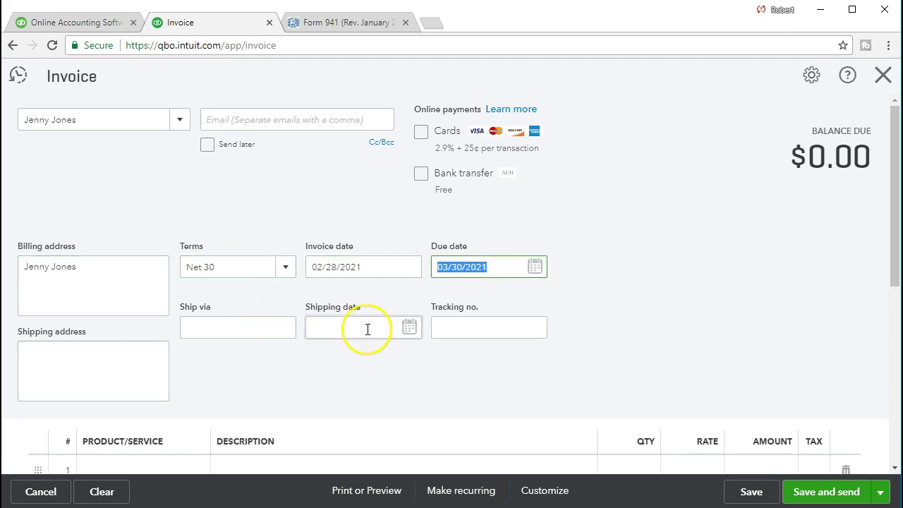
# Add Angela Guitar Lessons as a new product/service on the first invoice line and choose Service as its type
pyautogui.scroll(-2, 368, 329)
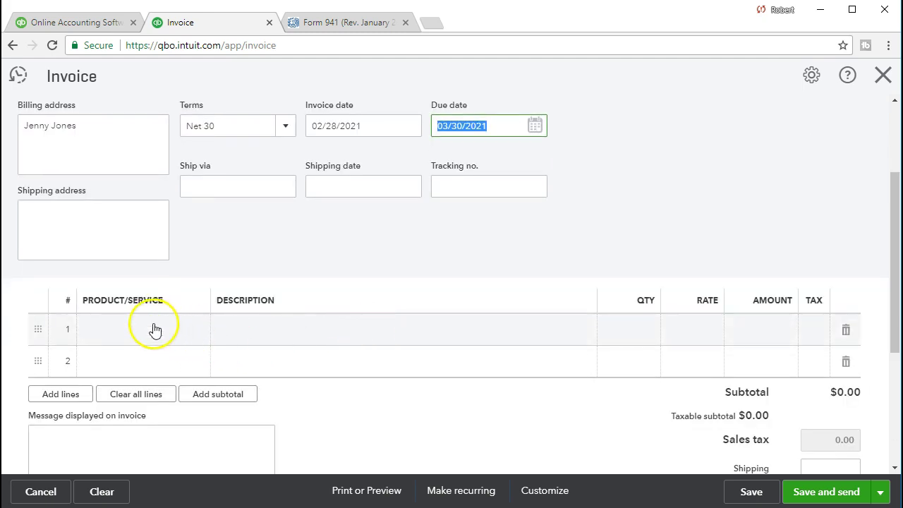
pyautogui.click(155, 325)
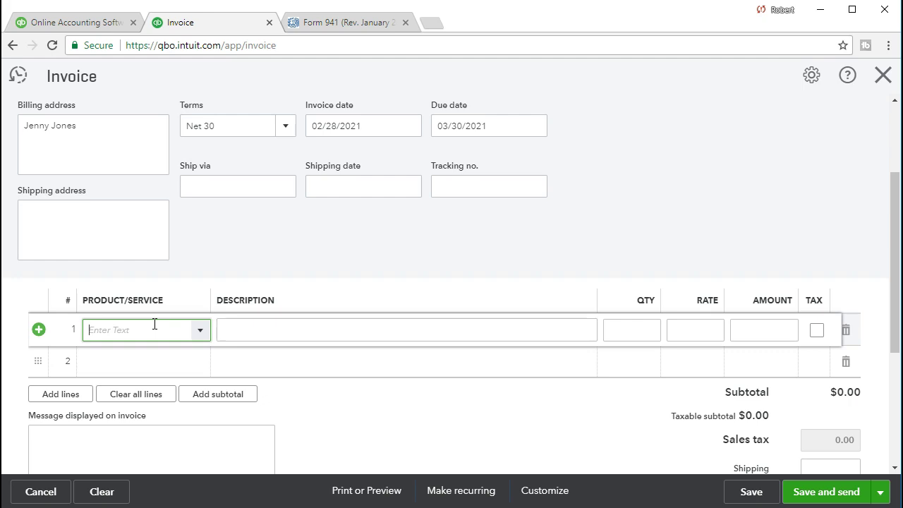
pyautogui.write('A')
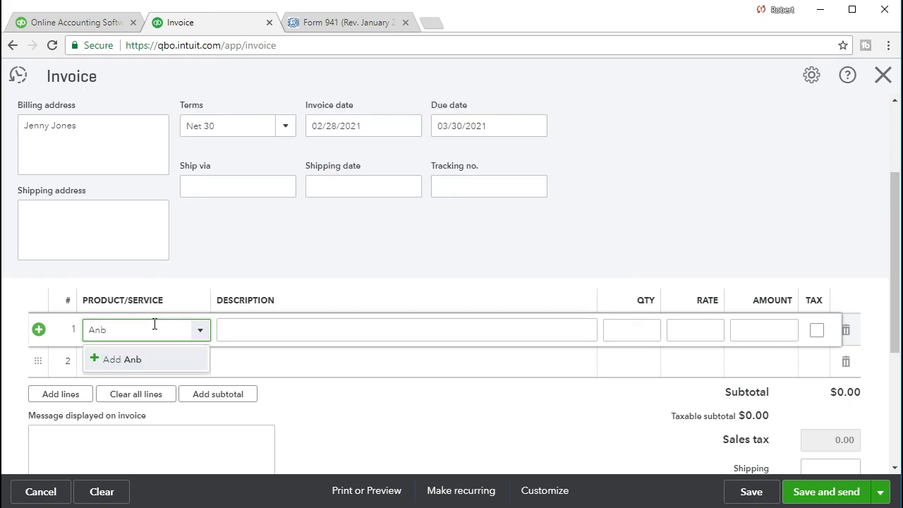
pyautogui.write('ngela Guti')
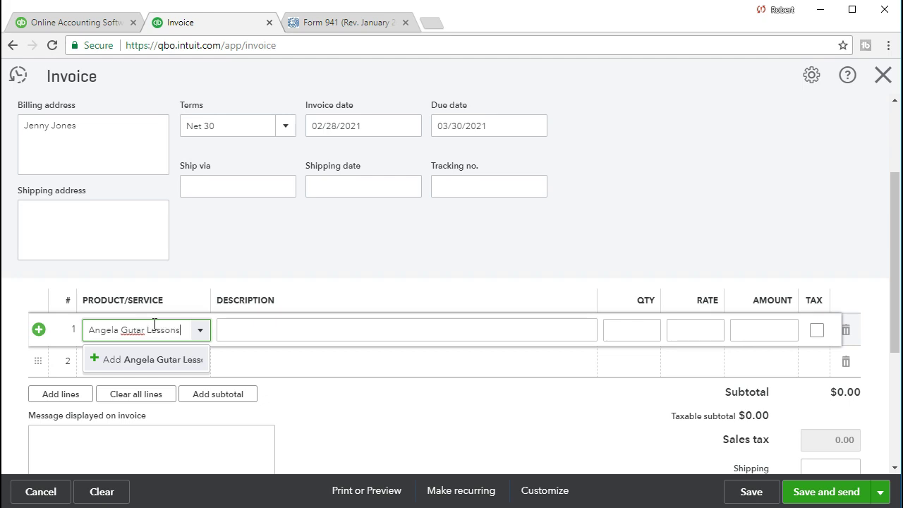
pyautogui.rightClick(136, 330)
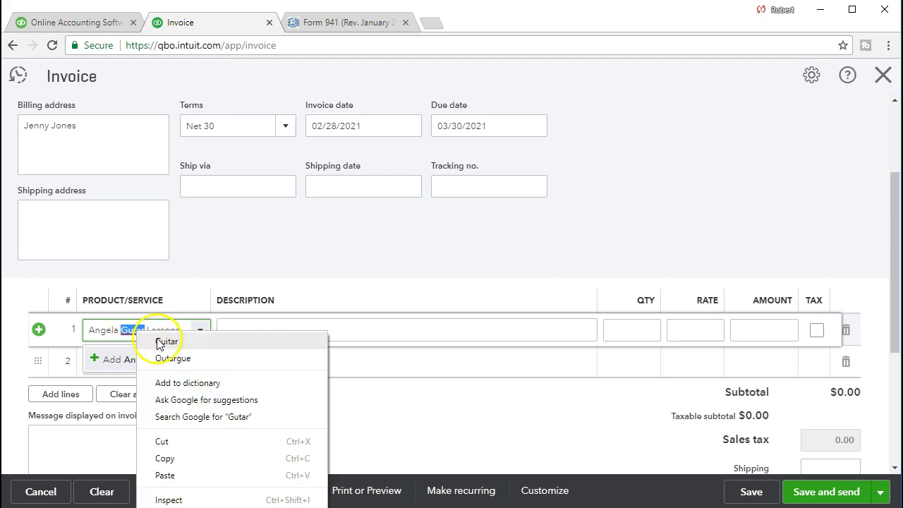
pyautogui.click(166, 342)
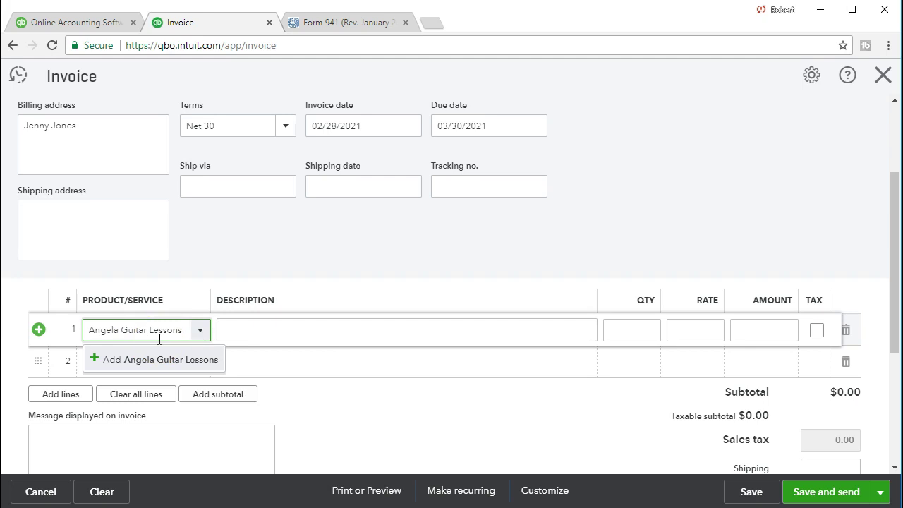
pyautogui.press('Return')
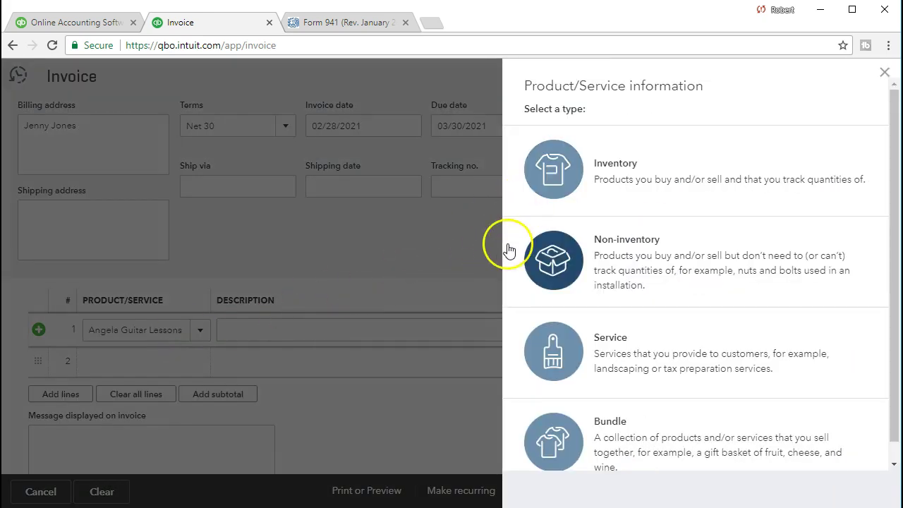
pyautogui.click(540, 348)
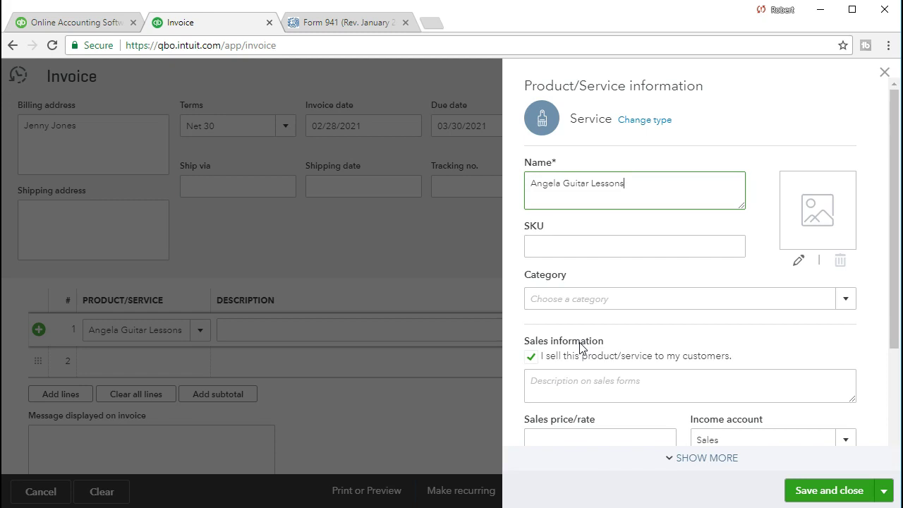
# Enter Angela Guitar Lessons as the new service's description on sales forms
pyautogui.press('Tab')
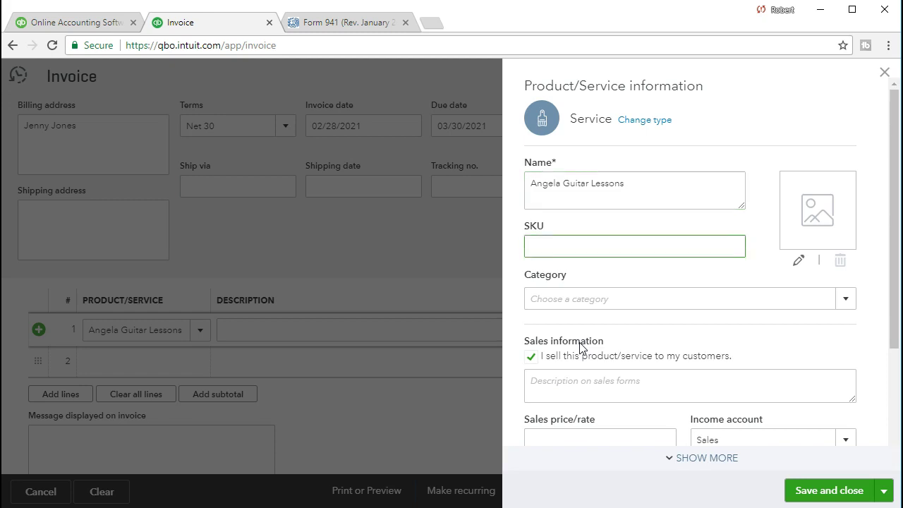
pyautogui.press('Tab')
pyautogui.click(577, 323)
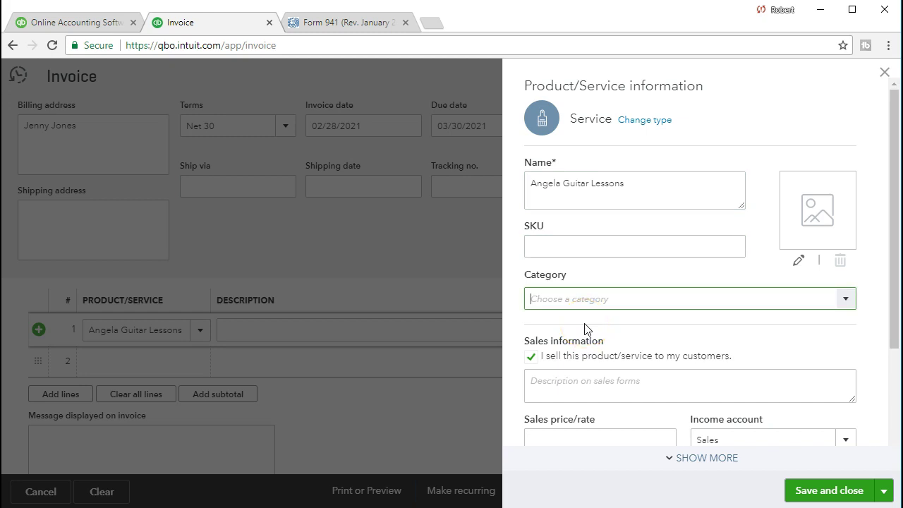
pyautogui.click(575, 381)
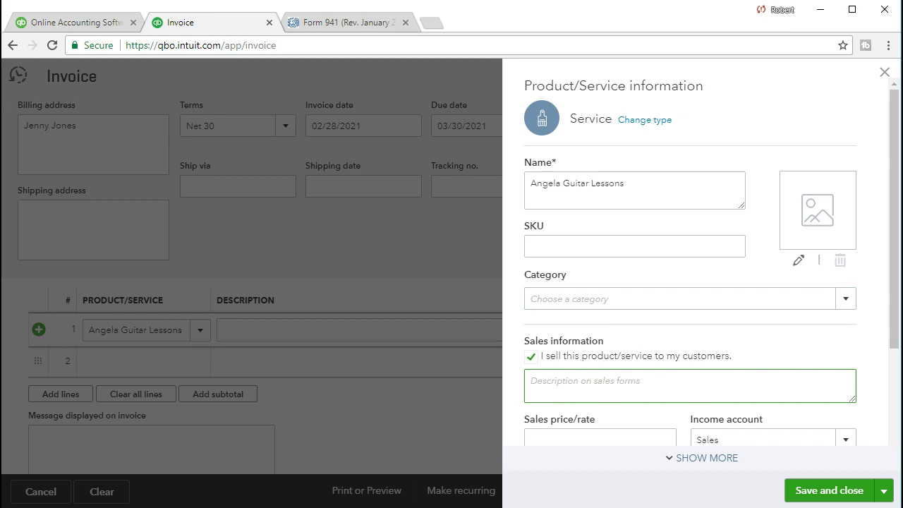
pyautogui.write('Angela Guitar Lessons')
pyautogui.press('Tab')
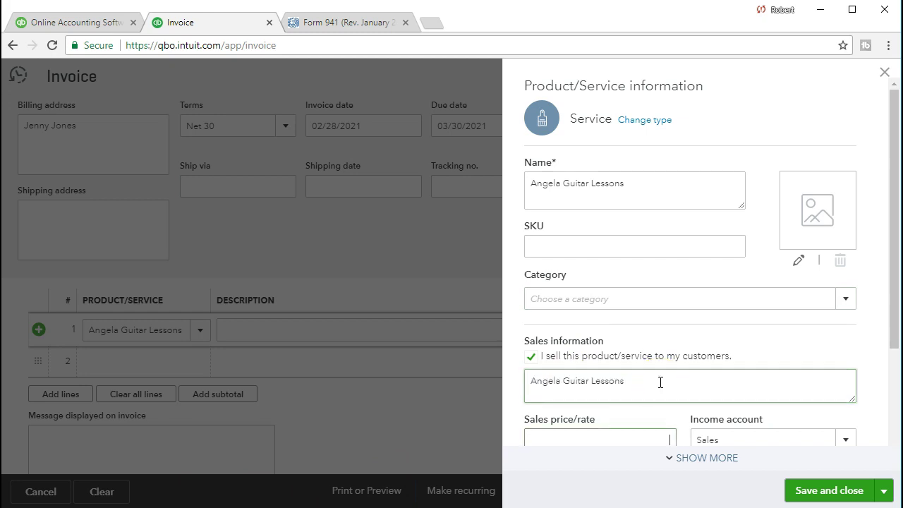
# Set the new service's sales price/rate to 150 and its income account to Service/Fee Income
pyautogui.scroll(-2, 660, 381)
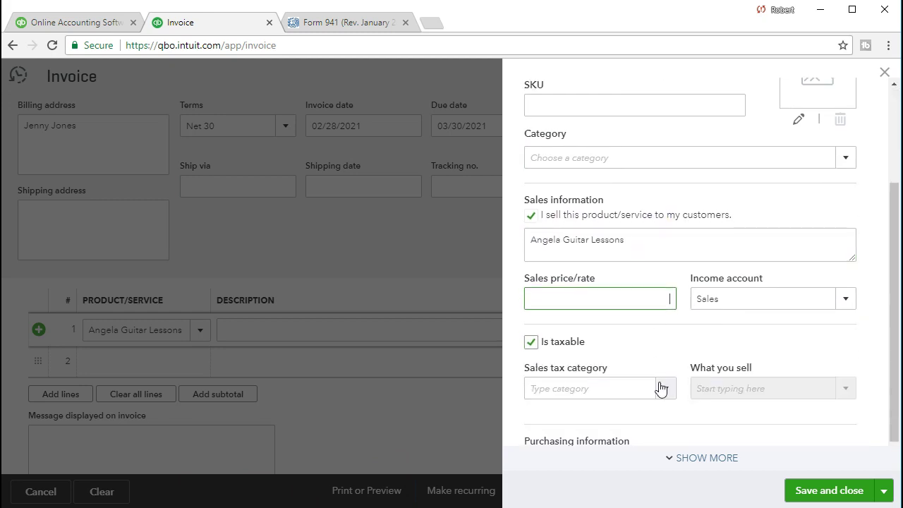
pyautogui.press('Tab')
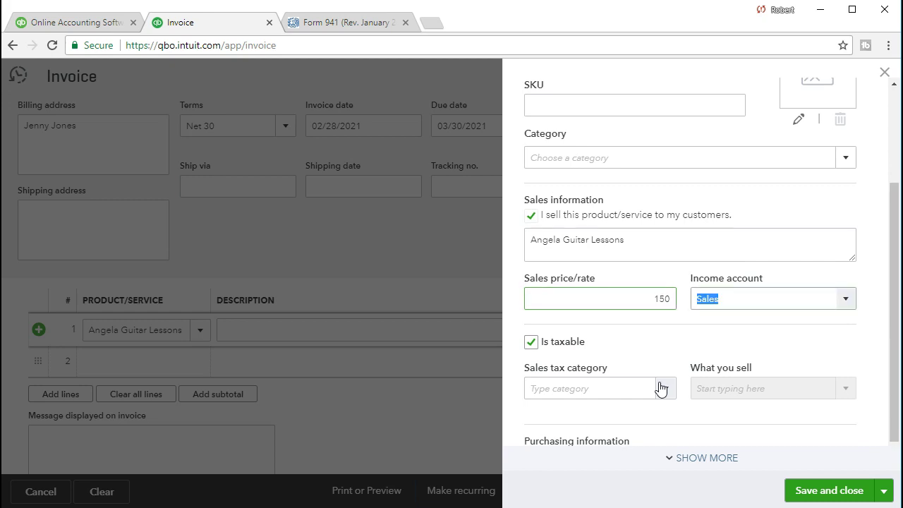
pyautogui.click(844, 298)
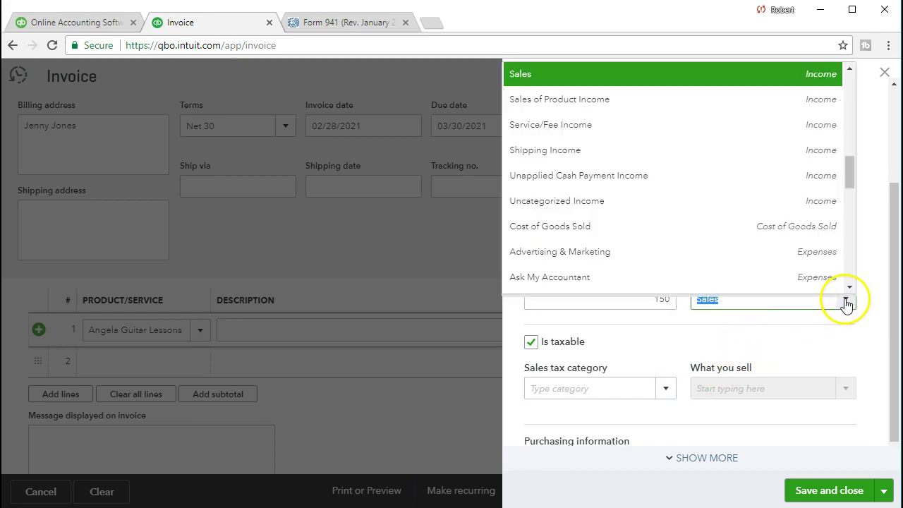
pyautogui.click(658, 130)
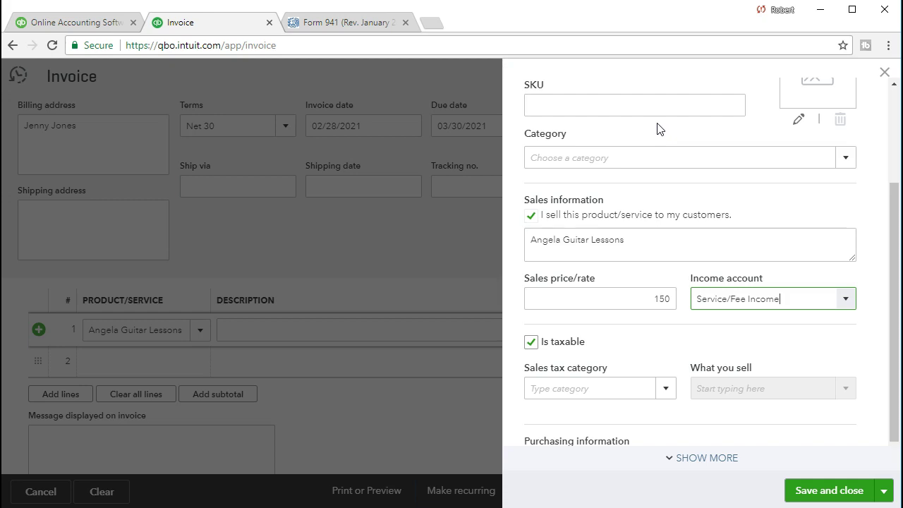
# Make the Angela Guitar Lessons service non-taxable and save it to the invoice line
pyautogui.press('Tab')
pyautogui.press('Tab')
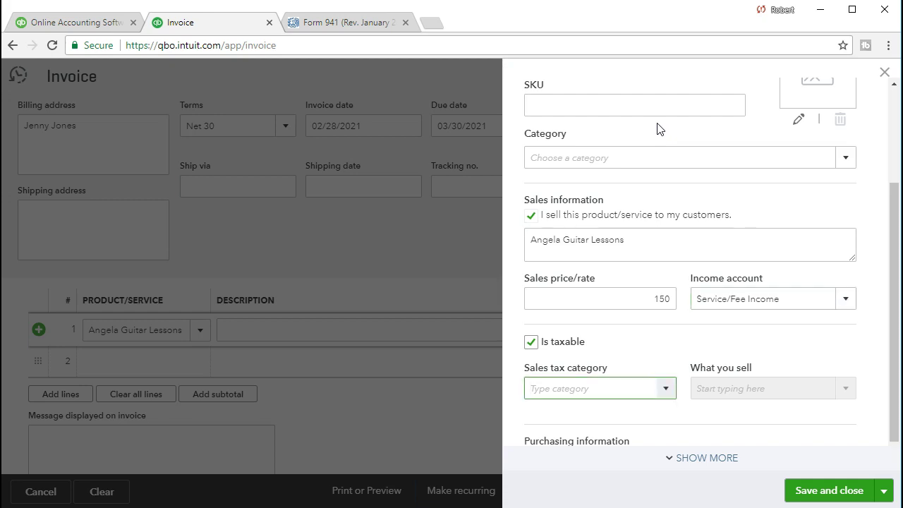
pyautogui.click(531, 345)
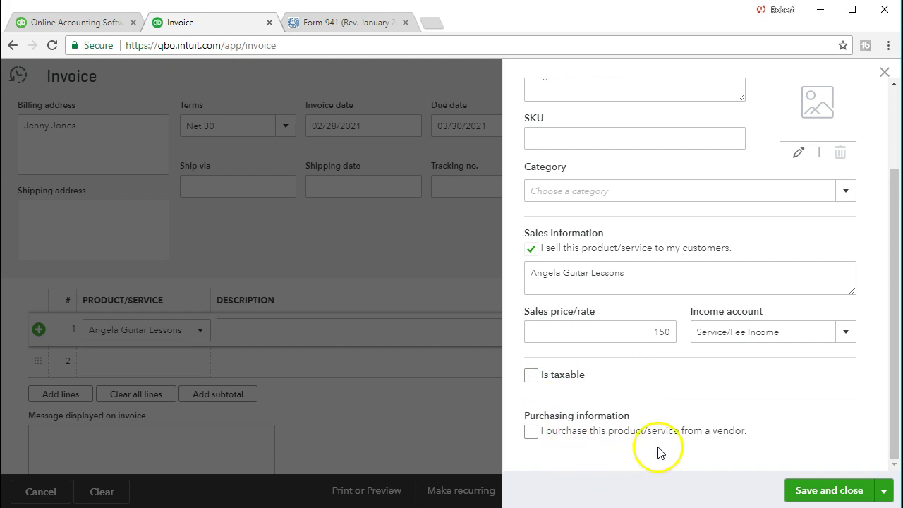
pyautogui.click(806, 489)
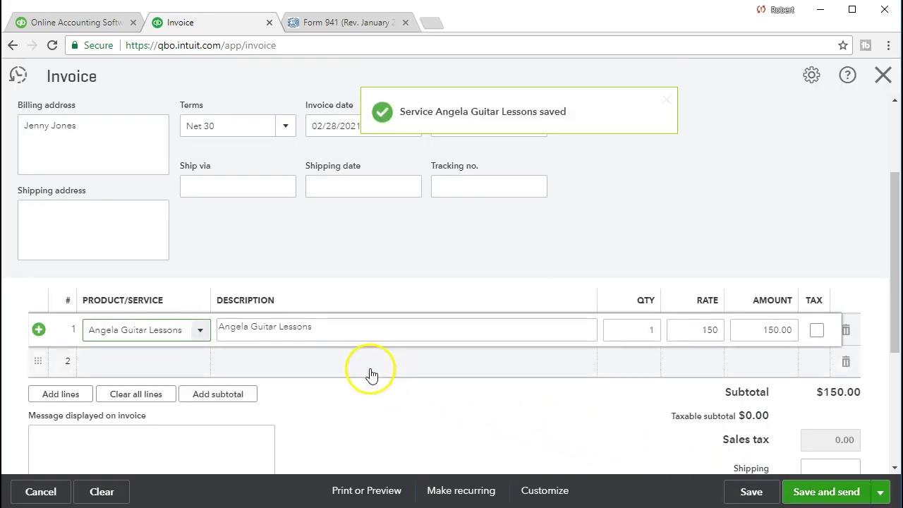
# Set the quantity on the invoice's Angela Guitar Lessons line to 7
pyautogui.press('Tab')
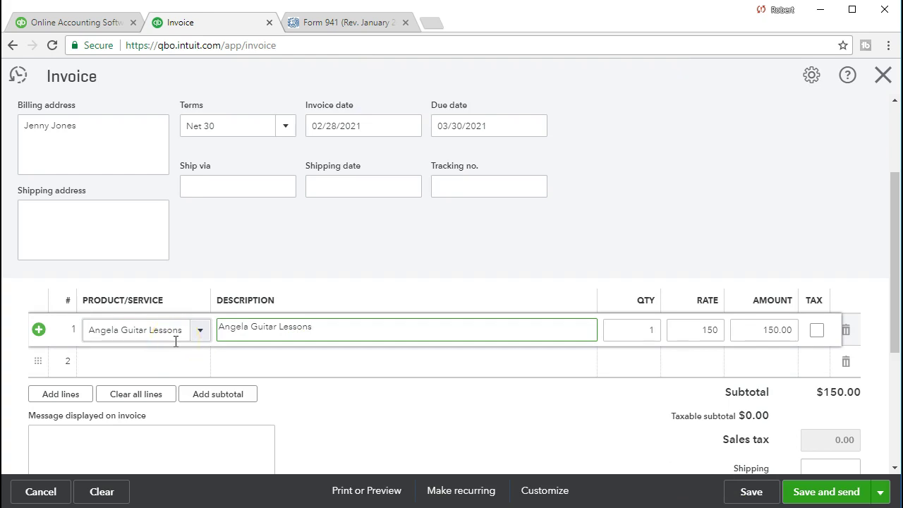
pyautogui.press('Tab')
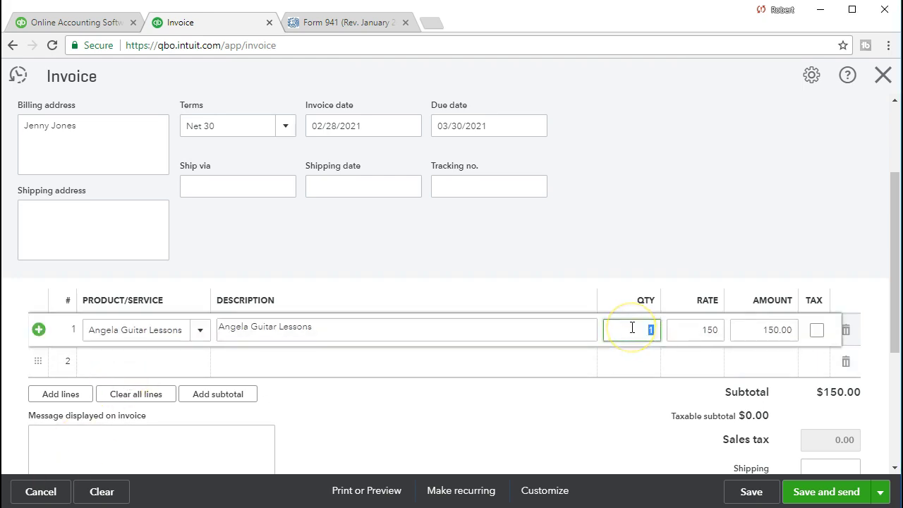
pyautogui.write('7')
pyautogui.press('Tab')
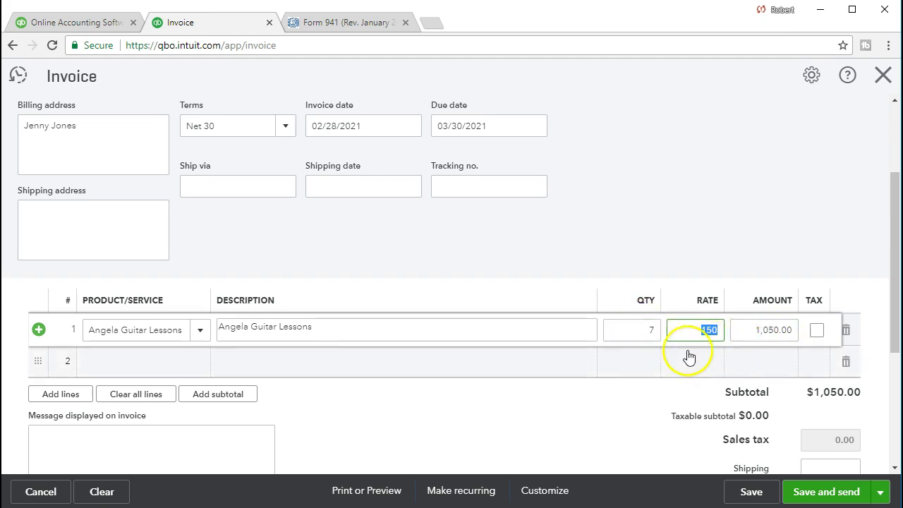
pyautogui.click(569, 360)
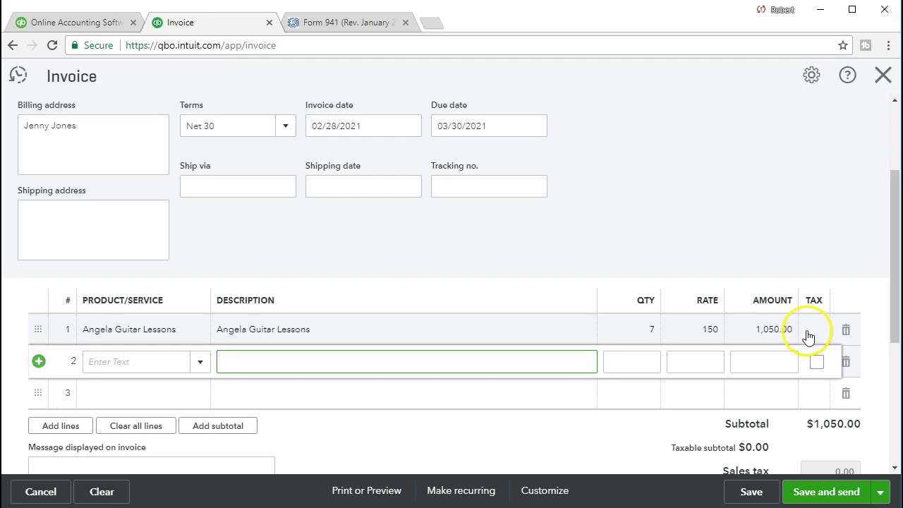
# Save and close the invoice after checking the first line's tax setting and the invoice's sales tax and balance due
pyautogui.click(498, 328)
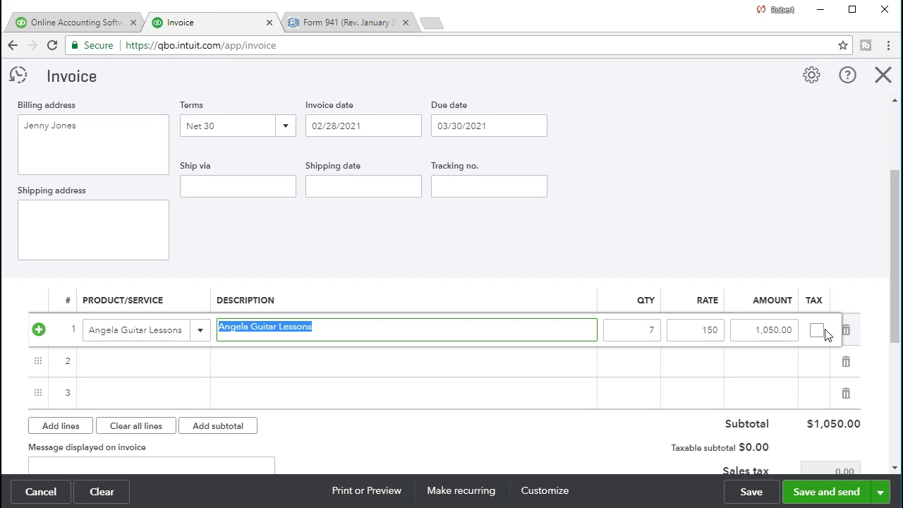
pyautogui.click(817, 333)
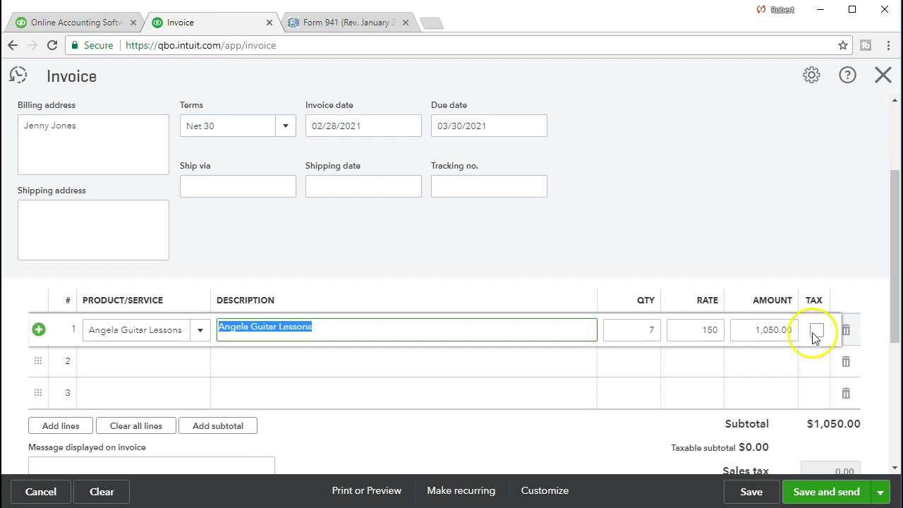
pyautogui.click(546, 362)
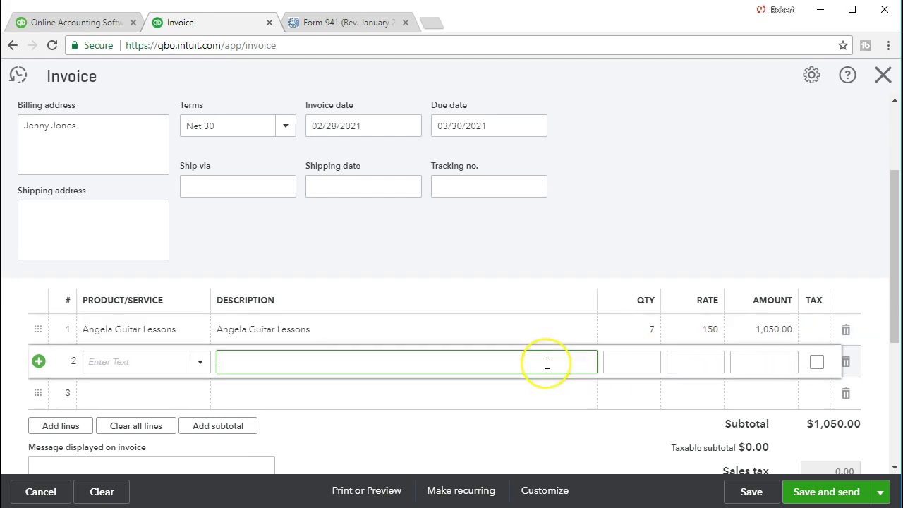
pyautogui.scroll(-1, 547, 362)
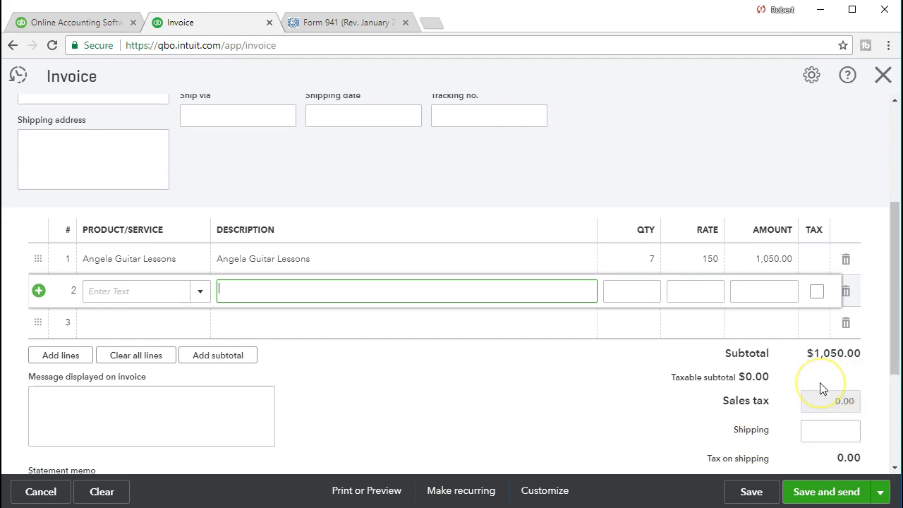
pyautogui.click(805, 399)
pyautogui.scroll(3, 627, 424)
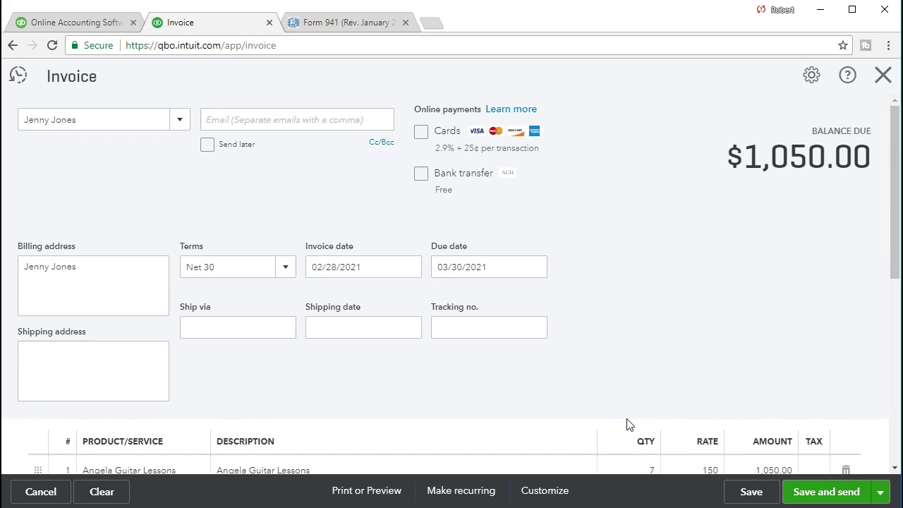
pyautogui.click(744, 488)
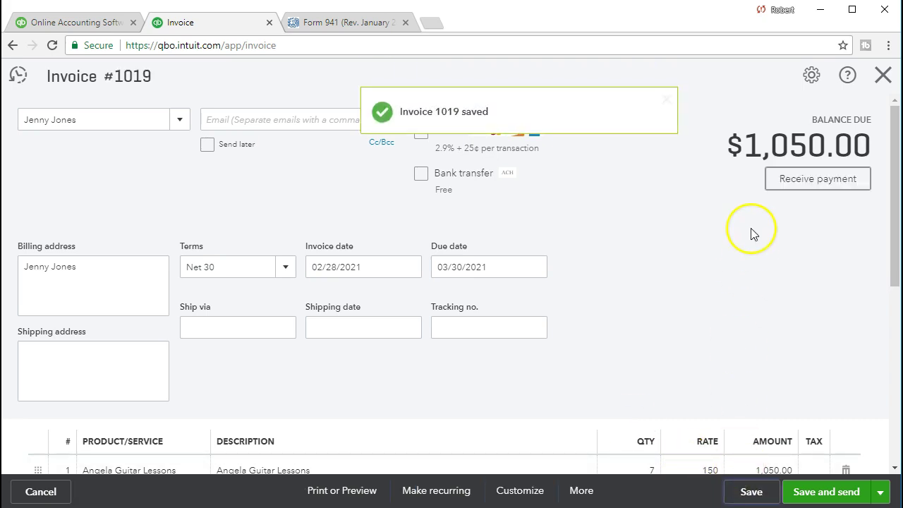
pyautogui.click(882, 75)
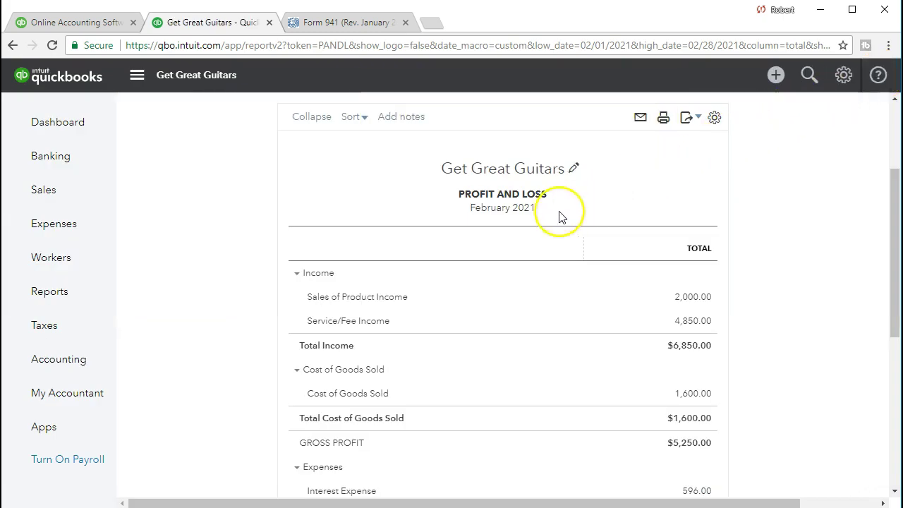
# Review the Angela Guitar Lessons details in the Products and Services list and close them without editing
pyautogui.click(72, 196)
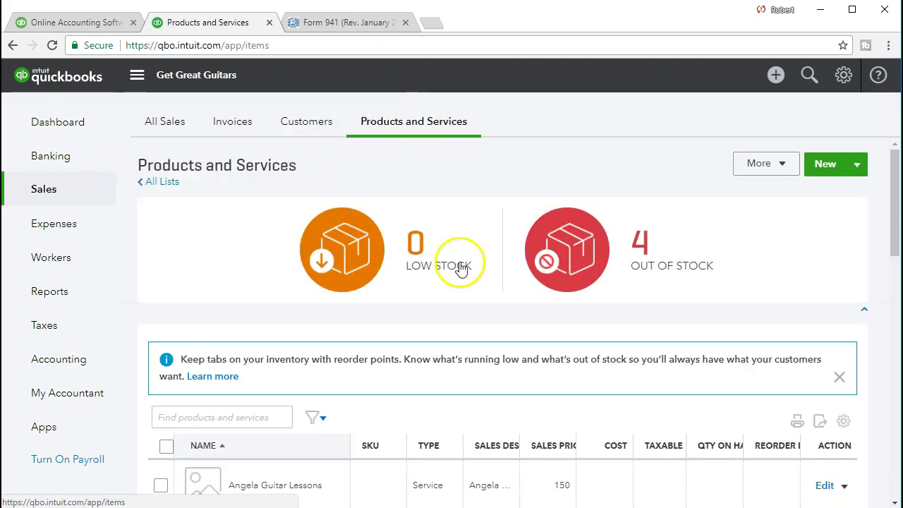
pyautogui.scroll(-1, 459, 265)
pyautogui.scroll(-1, 459, 267)
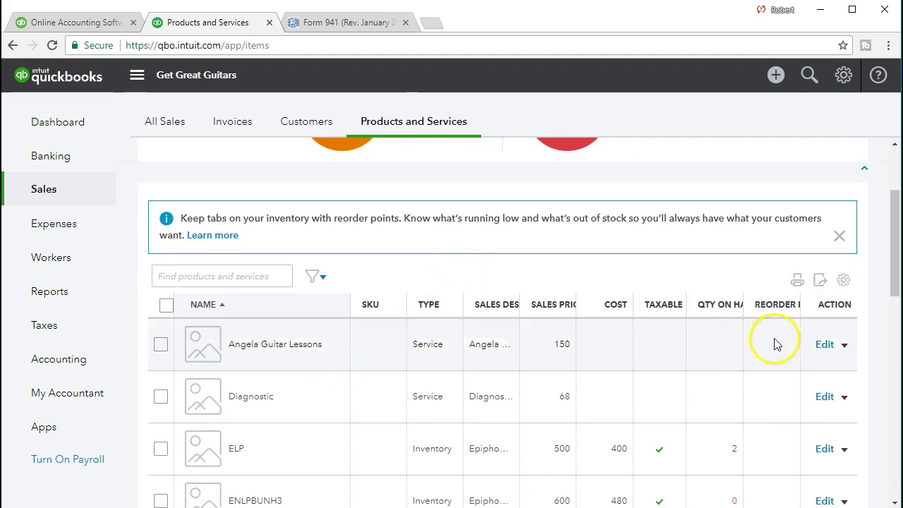
pyautogui.click(823, 344)
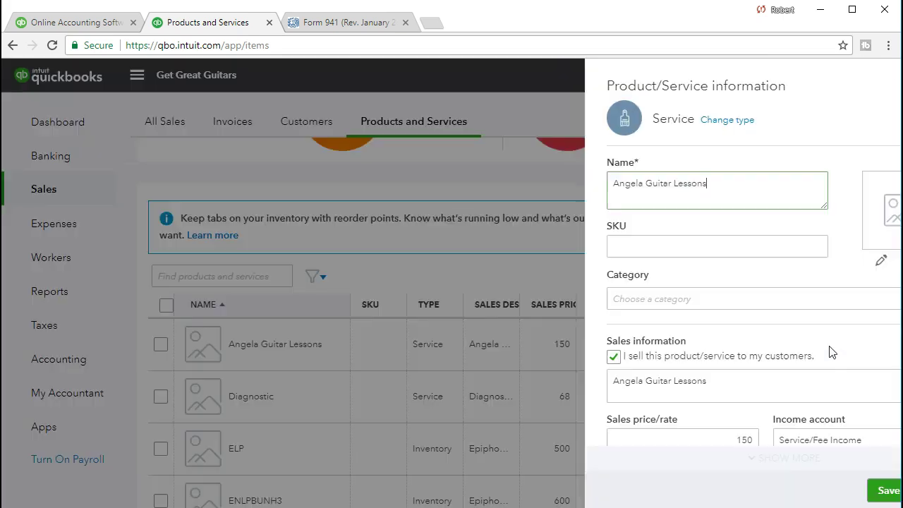
pyautogui.scroll(-3, 696, 295)
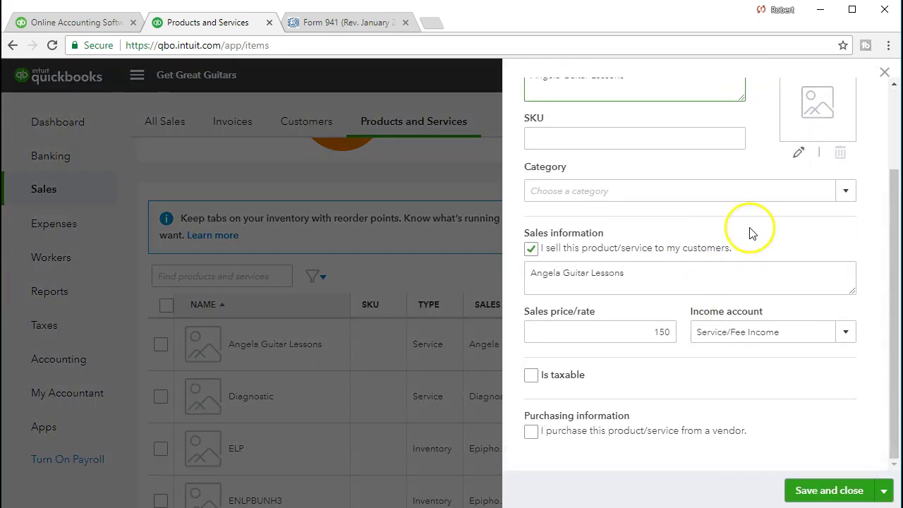
pyautogui.click(884, 73)
# Make the Jody Guitar Lessons service non-taxable in the Products and Services list and save the change
pyautogui.scroll(-4, 448, 375)
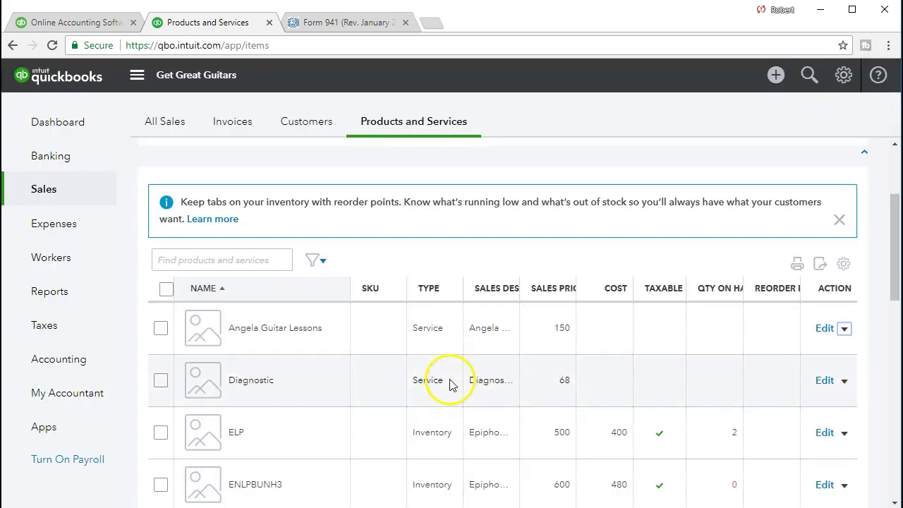
pyautogui.scroll(-3, 449, 384)
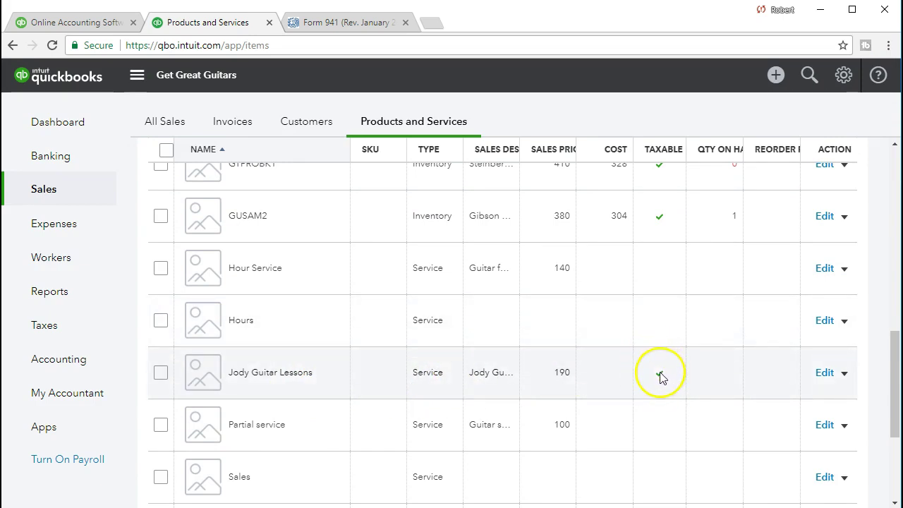
pyautogui.click(817, 376)
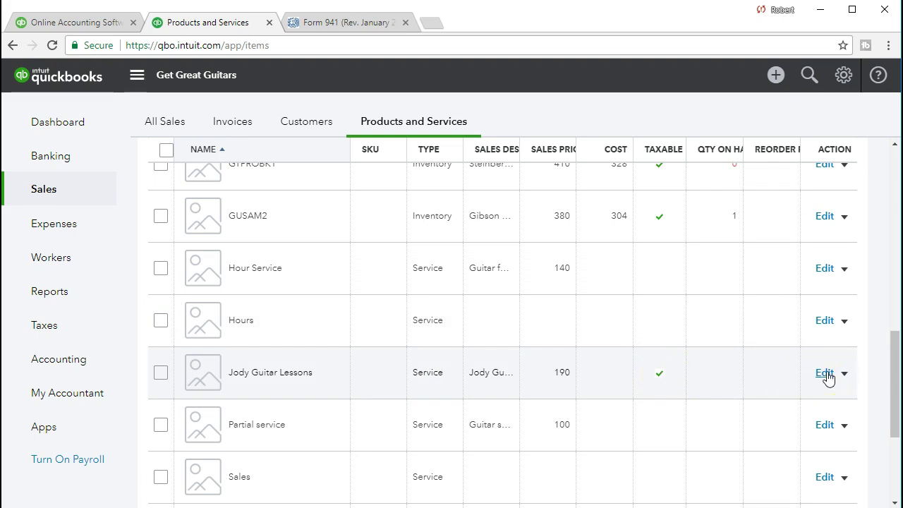
pyautogui.click(730, 338)
pyautogui.scroll(-1, 729, 339)
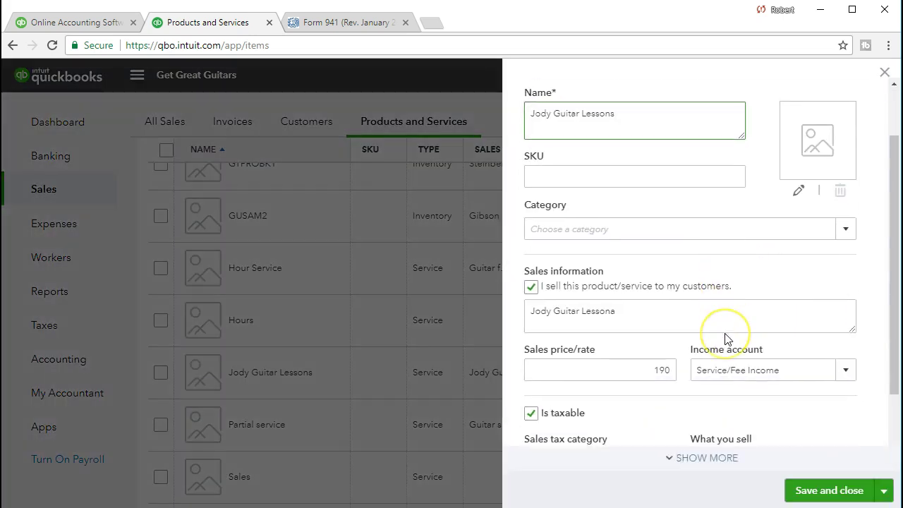
pyautogui.scroll(-2, 726, 338)
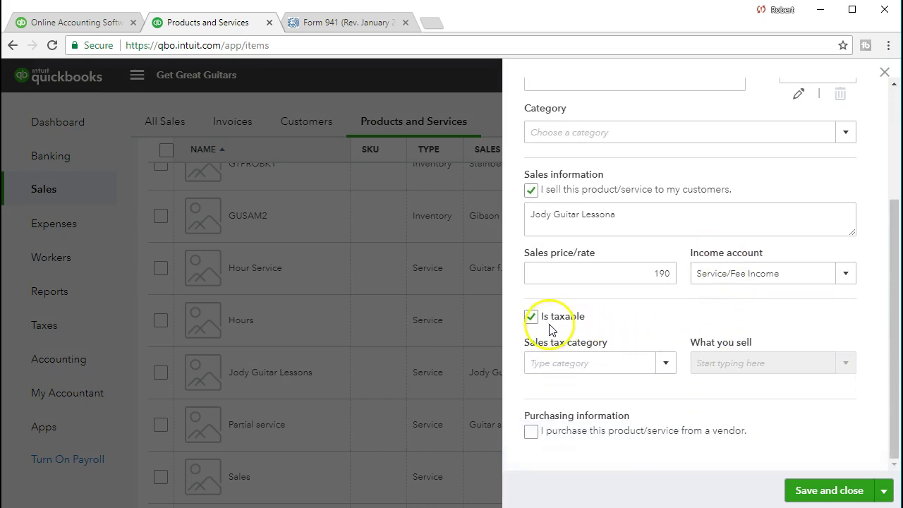
pyautogui.click(531, 319)
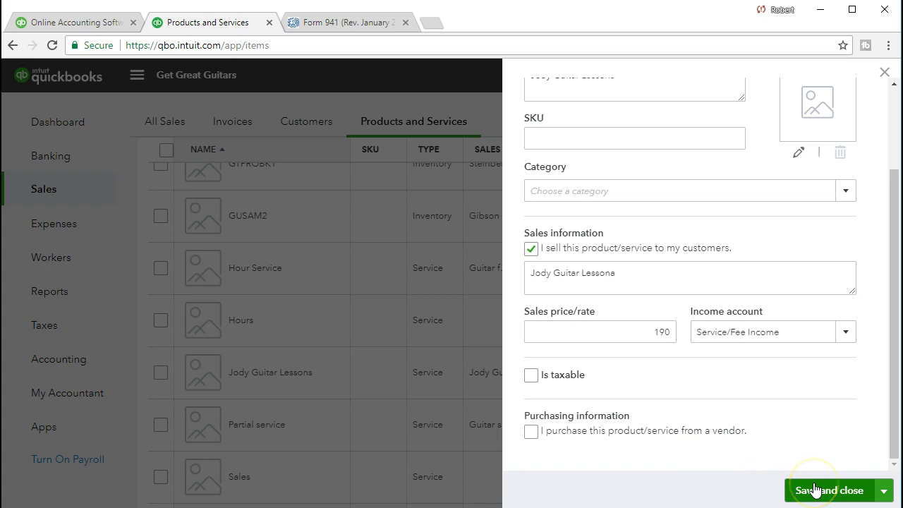
pyautogui.click(834, 483)
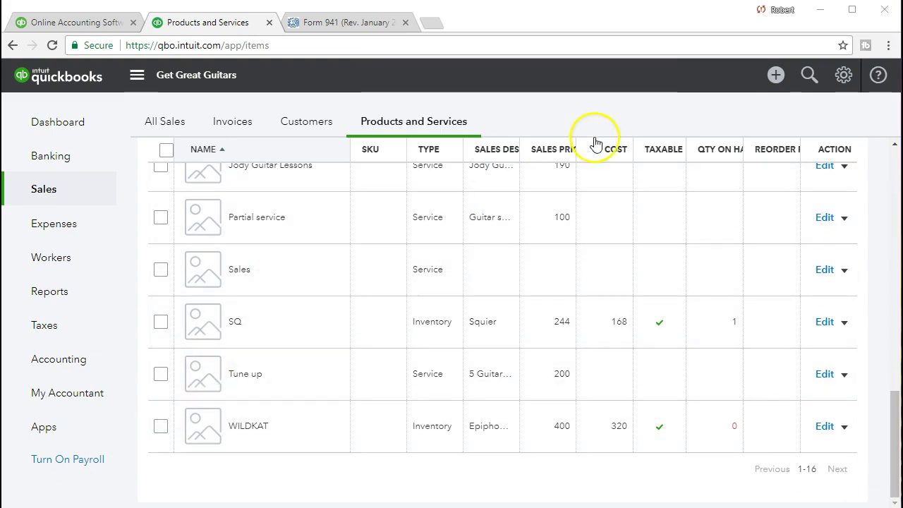
# Start a new customer invoice
pyautogui.click(775, 77)
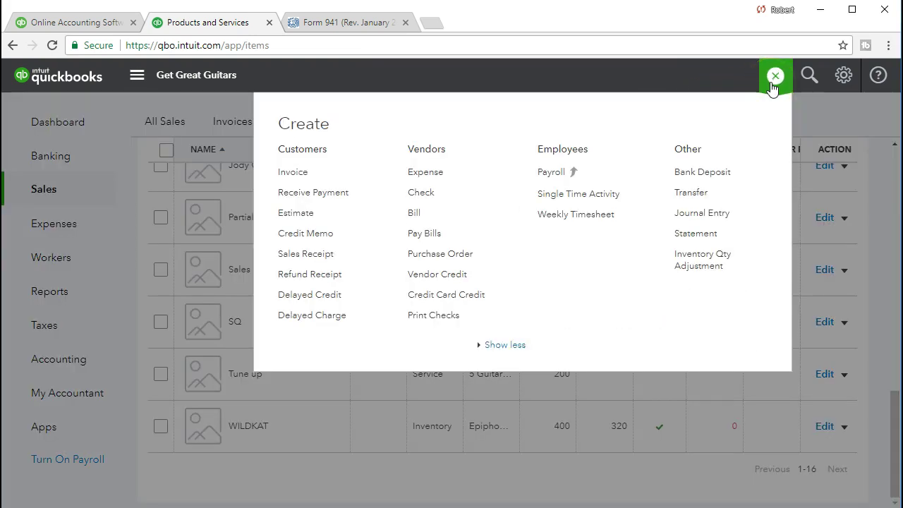
pyautogui.click(330, 174)
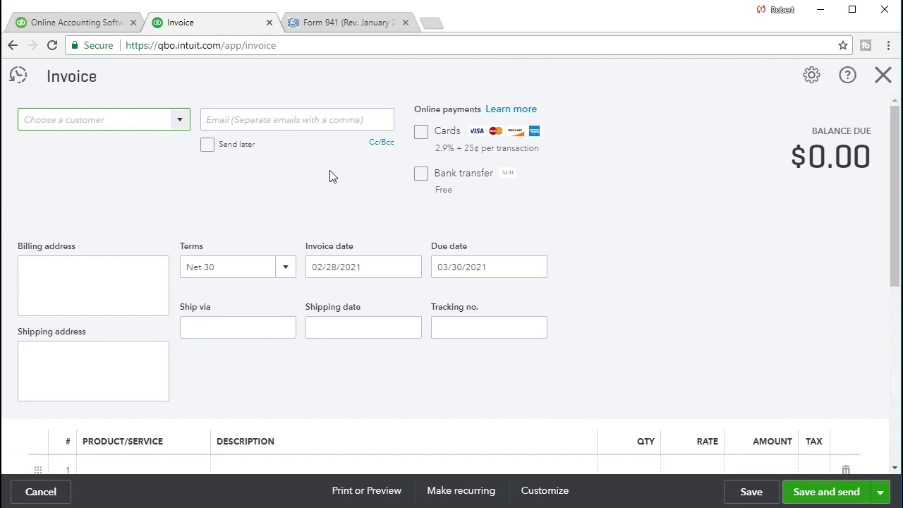
# Enter a new customer's full name on the invoice, review the detailed customer form and its notes section, and close it without saving
pyautogui.write('Dia')
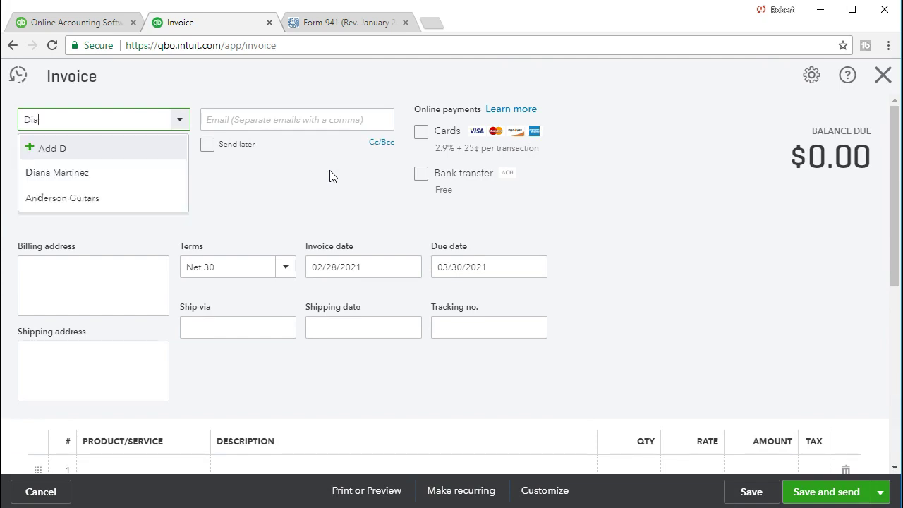
pyautogui.write('na Miller')
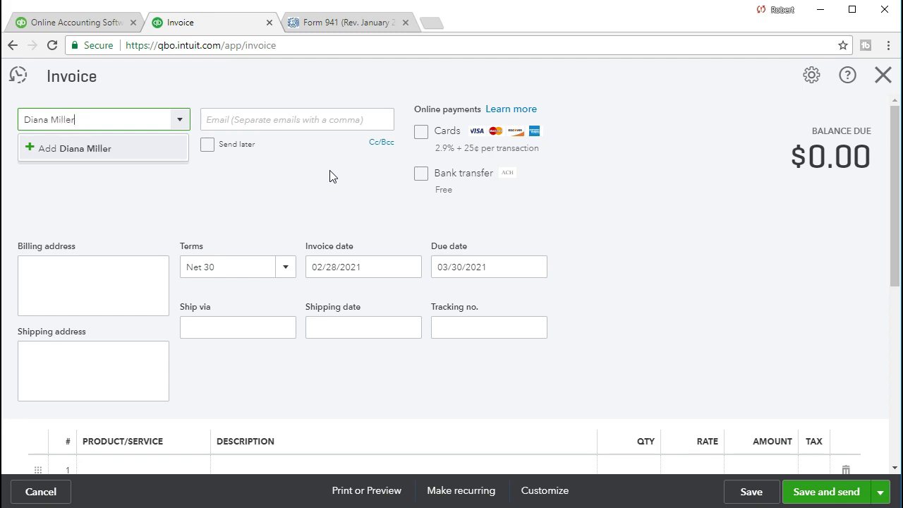
pyautogui.press('Return')
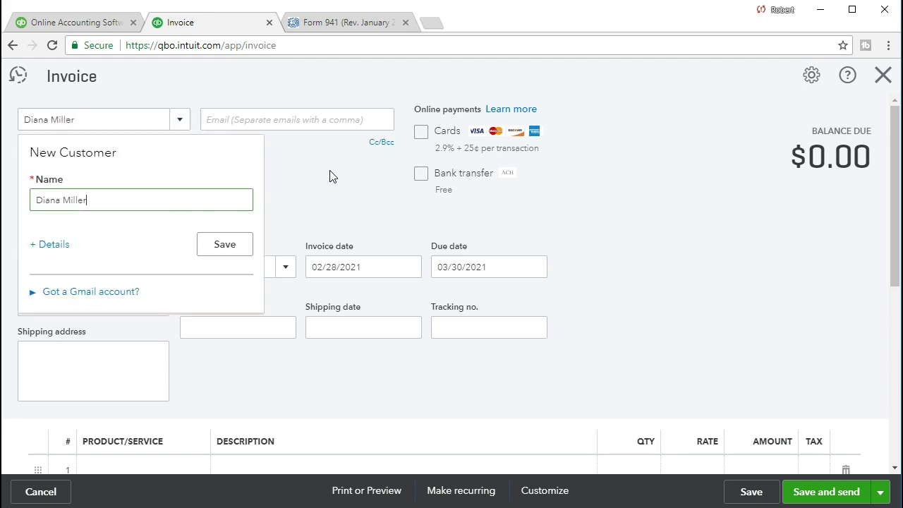
pyautogui.click(56, 252)
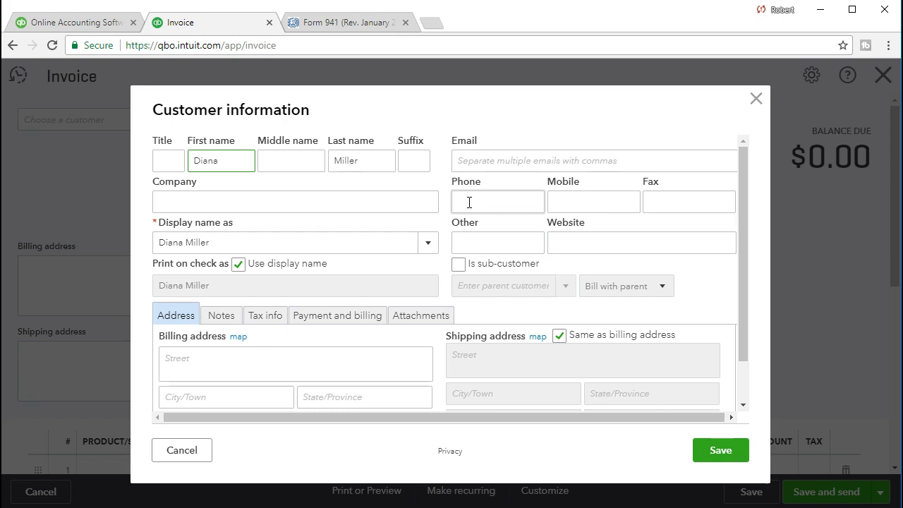
pyautogui.click(222, 315)
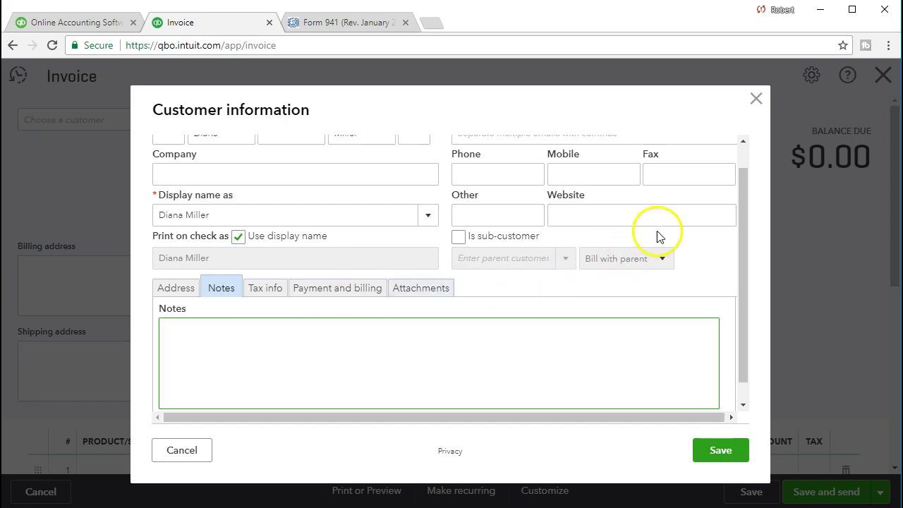
pyautogui.click(757, 103)
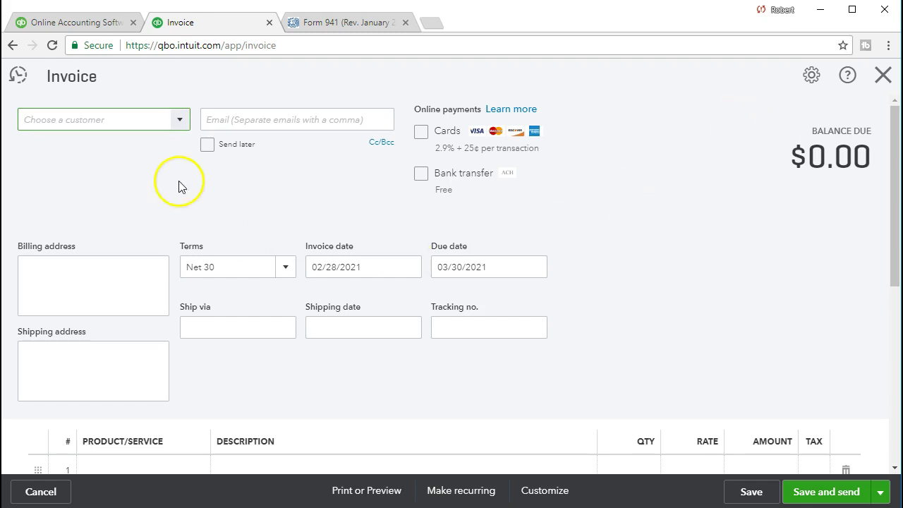
# Enter the customer's full name on the invoice and save it as a new customer
pyautogui.click(66, 119)
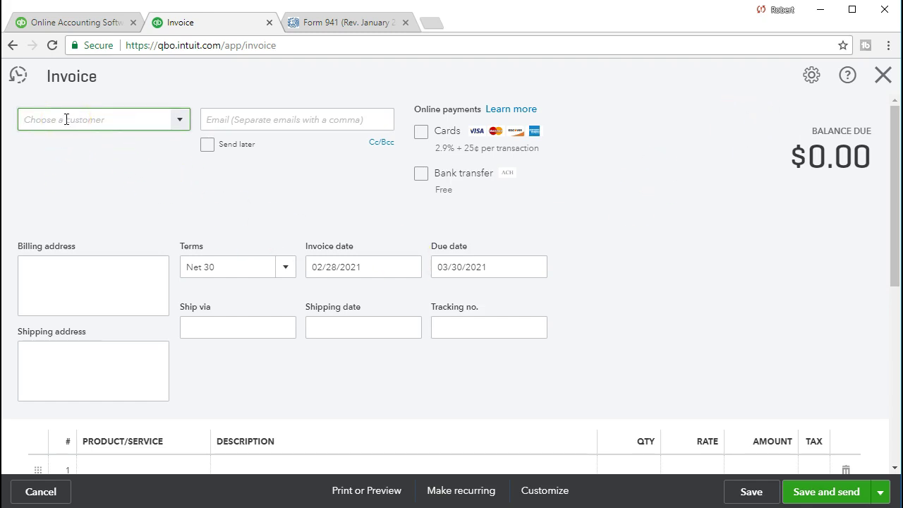
pyautogui.write('Diana Mil')
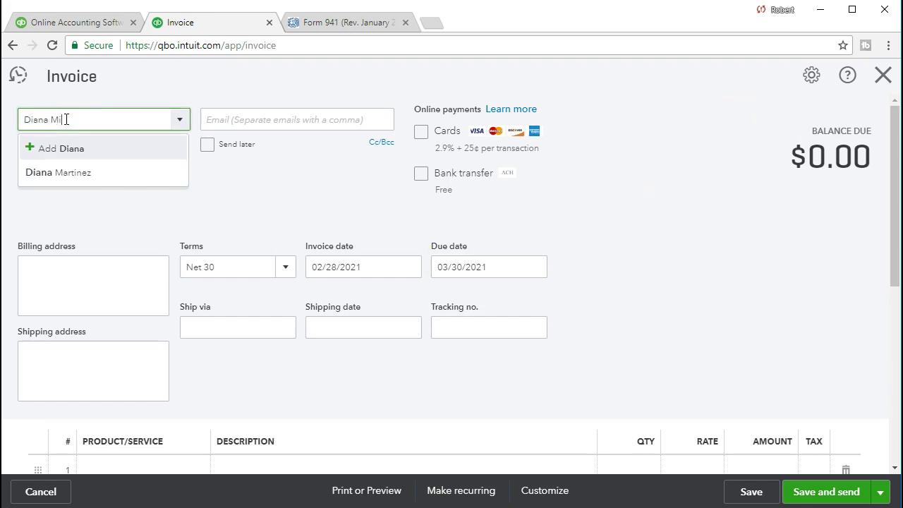
pyautogui.write('ld')
pyautogui.write('r')
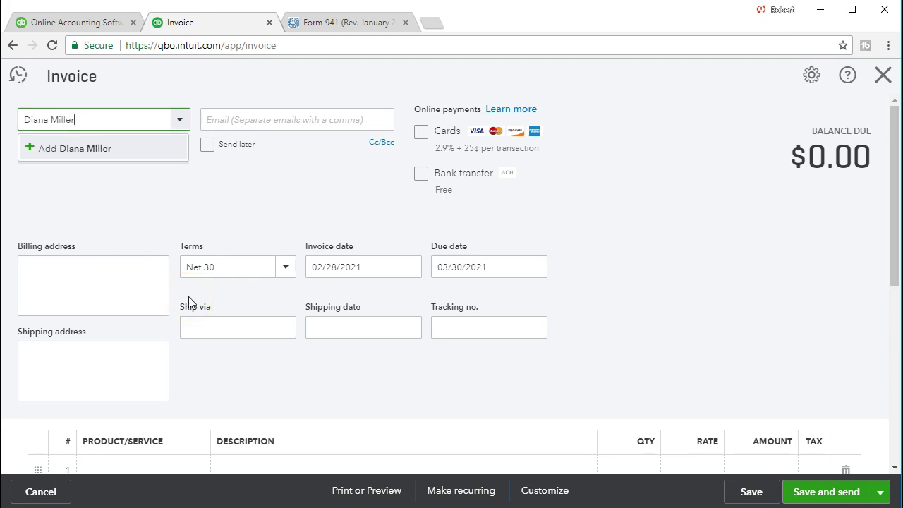
pyautogui.press('Return')
pyautogui.click(224, 246)
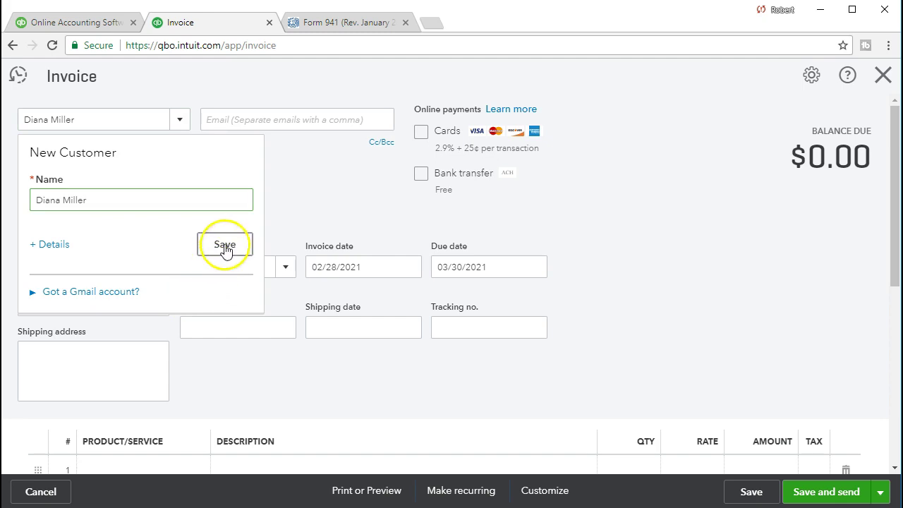
# Choose Angela Guitar Lessons as the service on the invoice's first line
pyautogui.press('Tab')
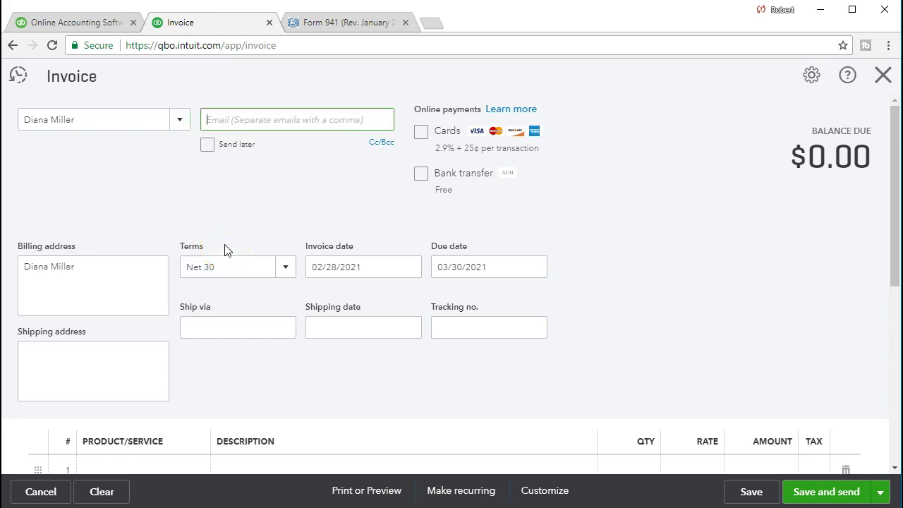
pyautogui.press('Tab')
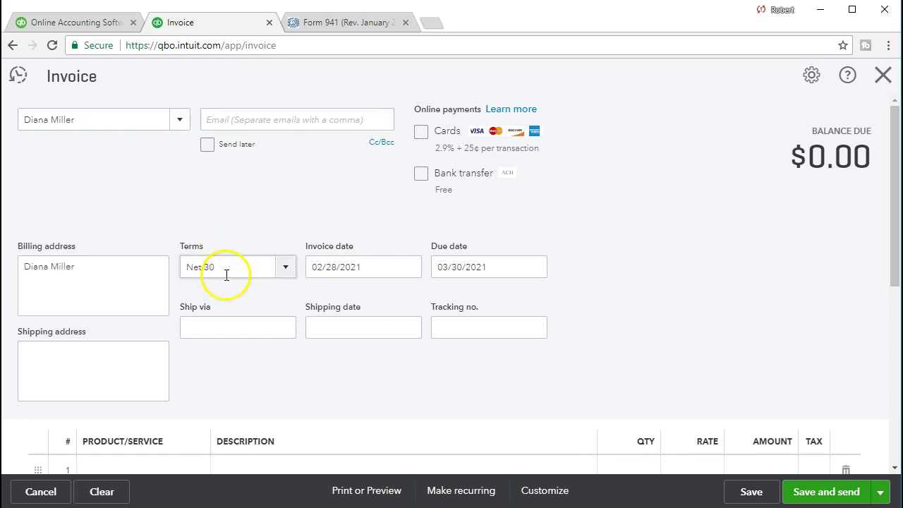
pyautogui.press('Tab')
pyautogui.press('Tab')
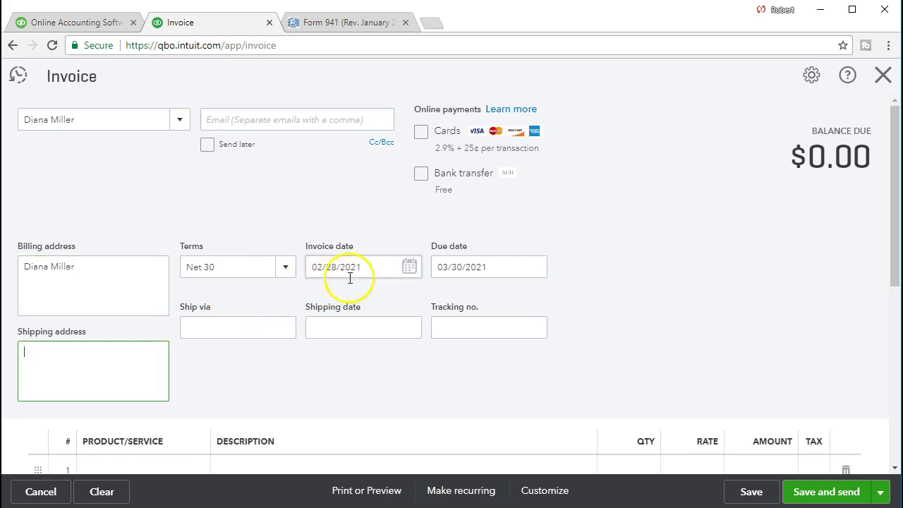
pyautogui.press('Tab')
pyautogui.press('Tab')
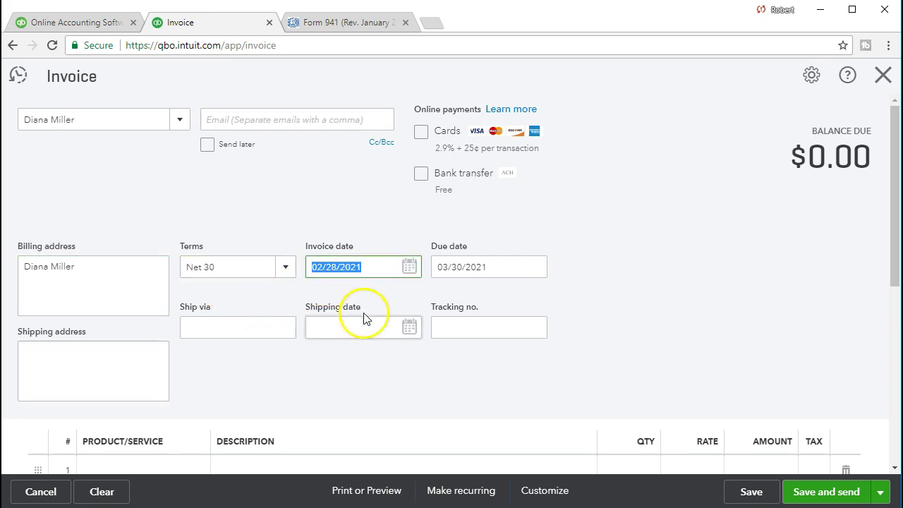
pyautogui.scroll(-2, 365, 363)
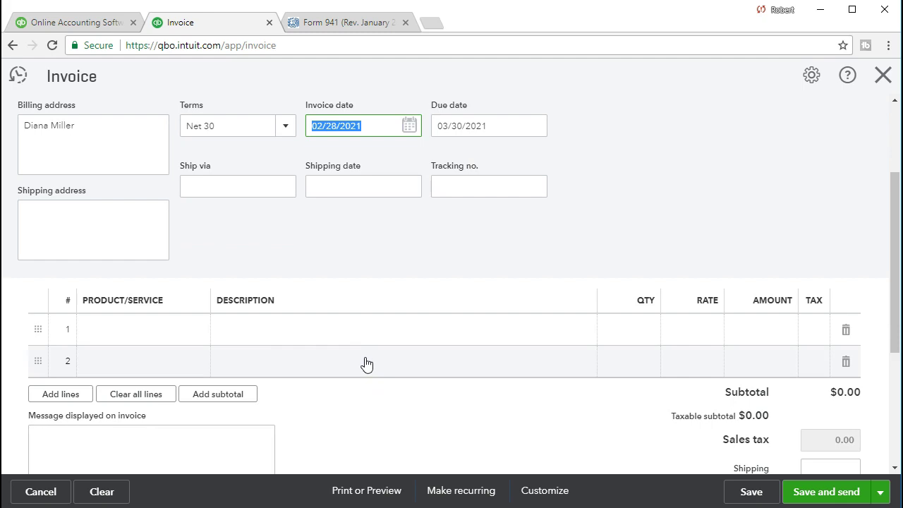
pyautogui.click(121, 328)
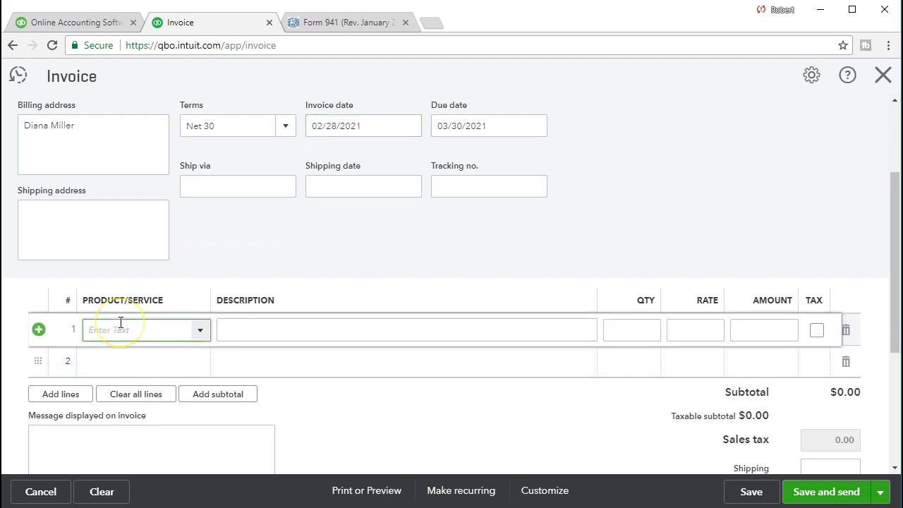
pyautogui.click(198, 335)
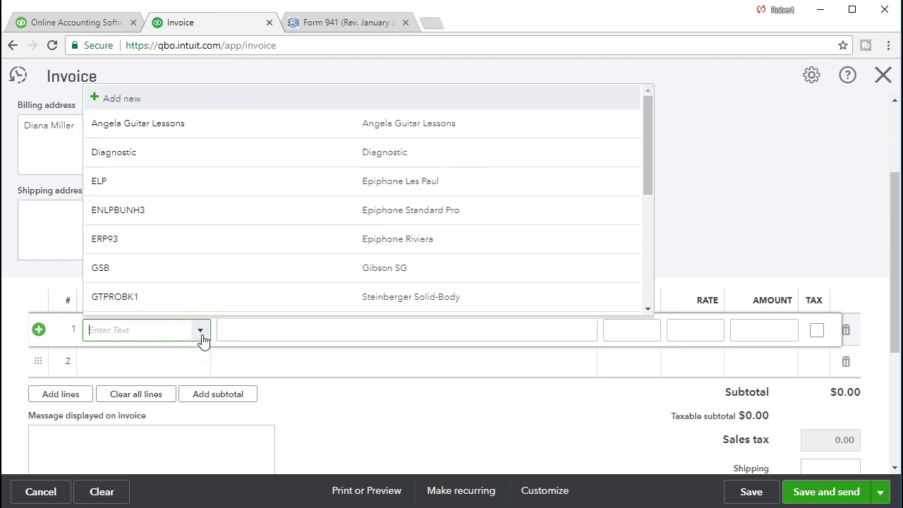
pyautogui.write('Angela Guitar Lessons')
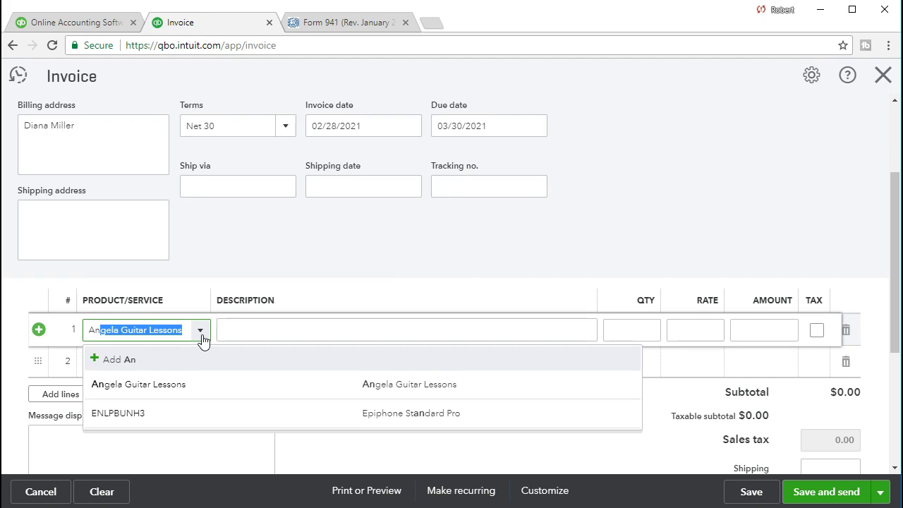
pyautogui.press('Tab')
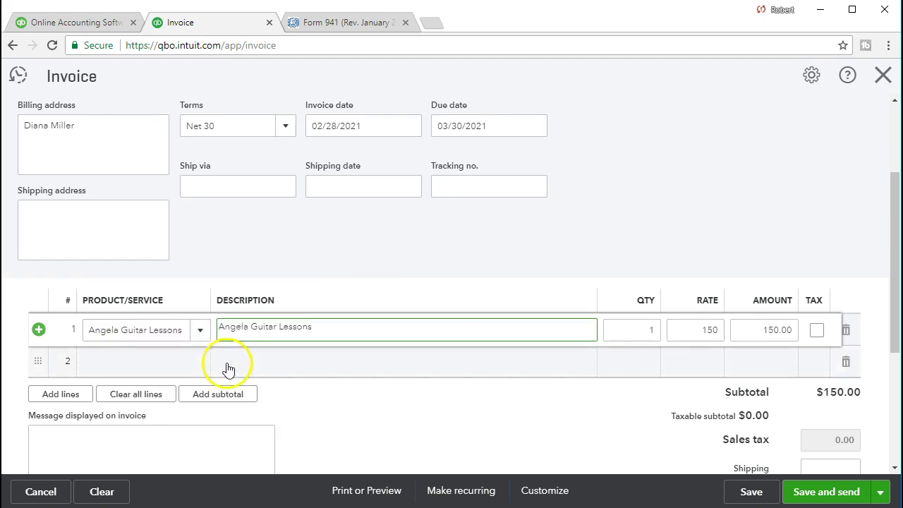
# Set the quantity on the Angela Guitar Lessons line to 6
pyautogui.press('Tab')
pyautogui.write('6')
pyautogui.press('Tab')
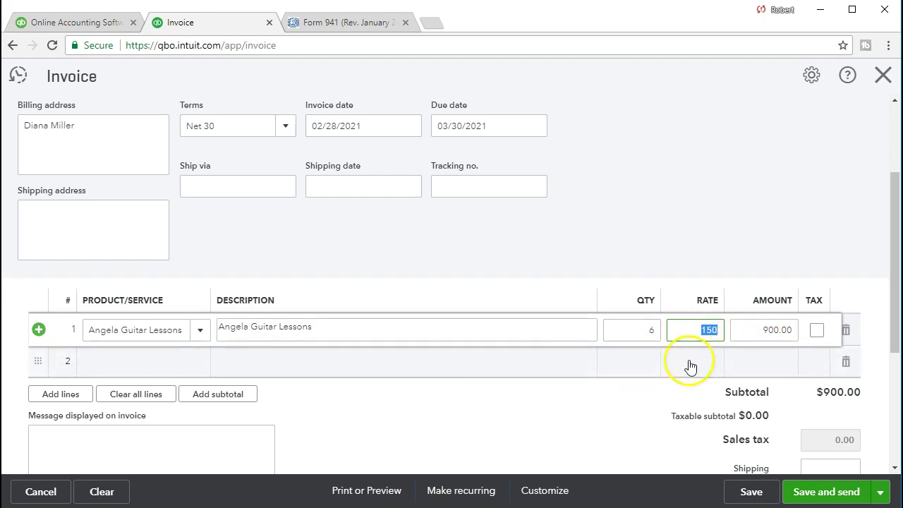
pyautogui.click(483, 364)
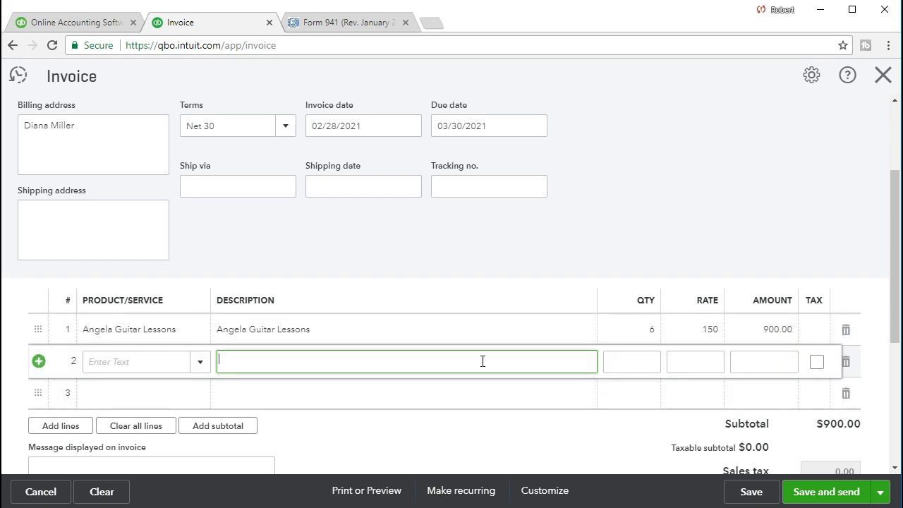
# Check the invoice's sales tax and balance due, save the invoice and close it
pyautogui.scroll(-2, 483, 364)
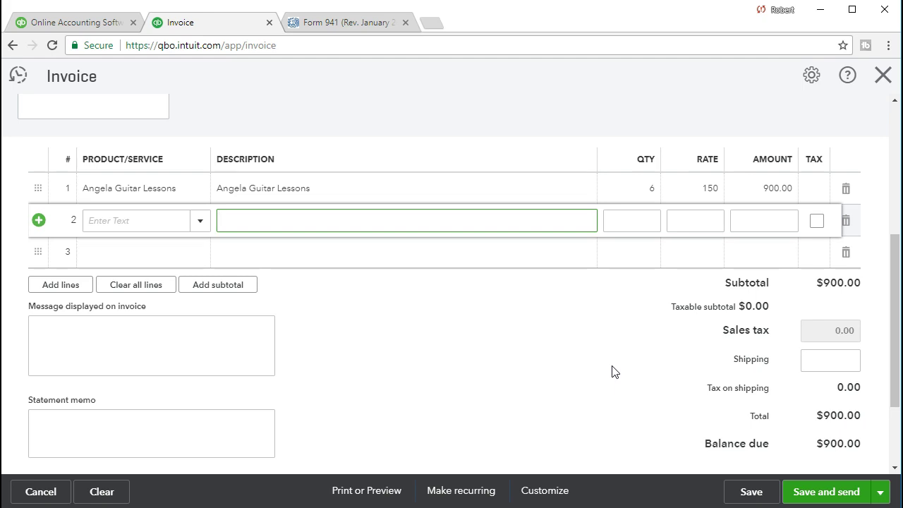
pyautogui.click(744, 493)
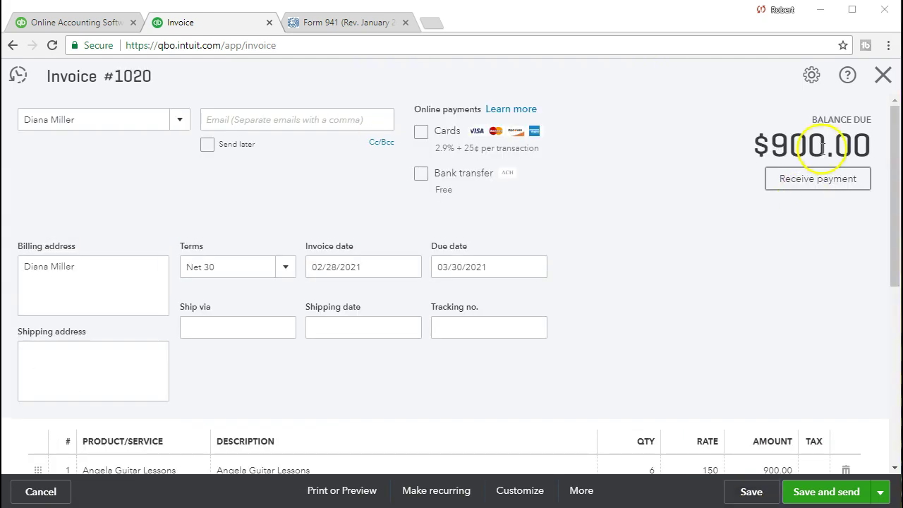
pyautogui.click(888, 83)
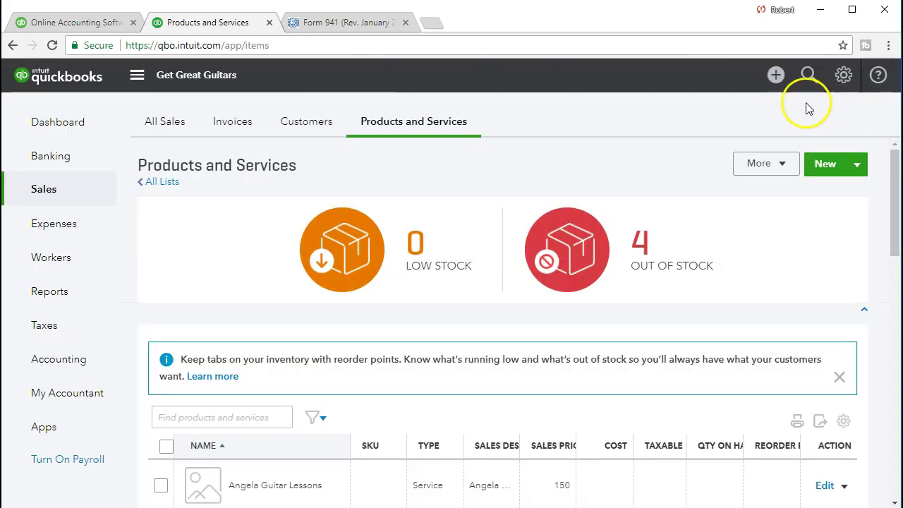
# Start another invoice, enter the customer's full name and save it as a new customer
pyautogui.click(776, 75)
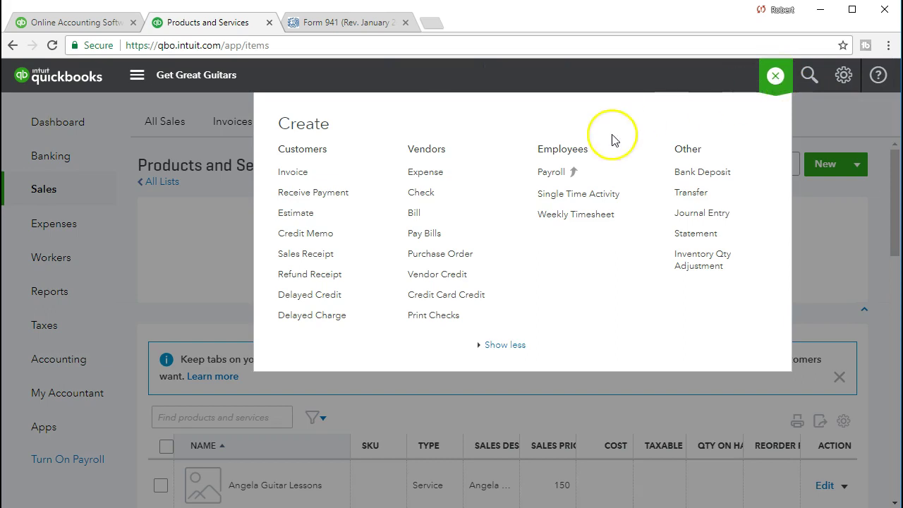
pyautogui.click(287, 174)
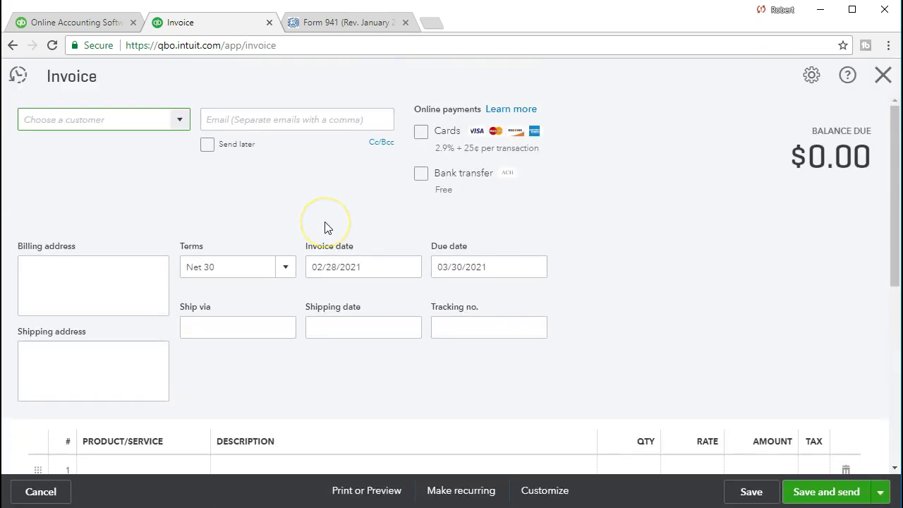
pyautogui.write('Jill G')
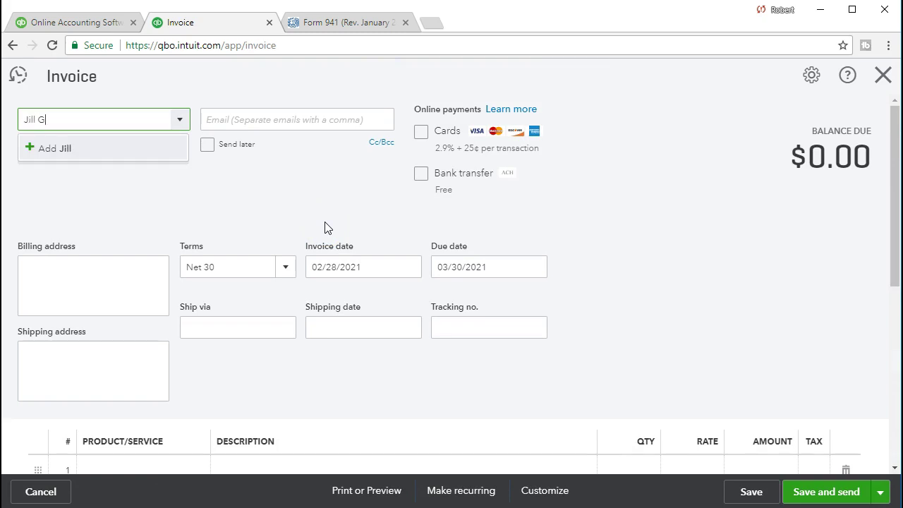
pyautogui.write('onzalez')
pyautogui.press('Return')
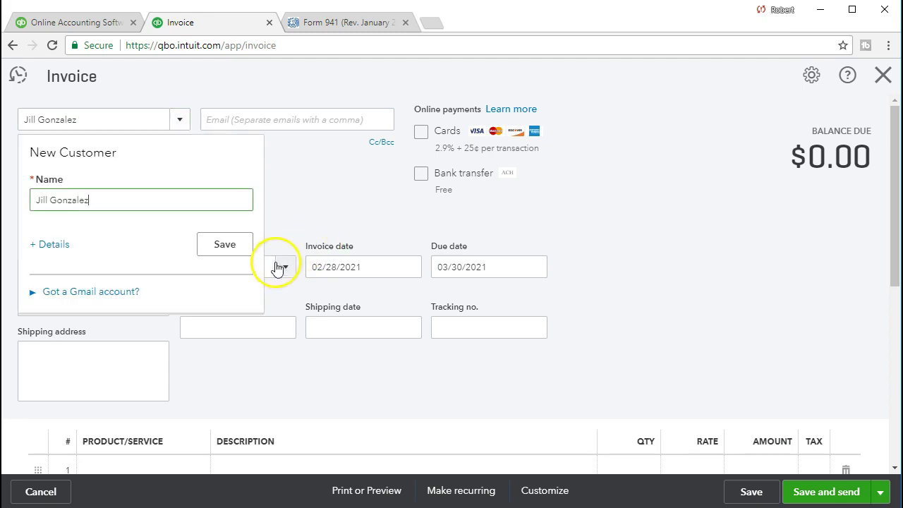
pyautogui.click(213, 250)
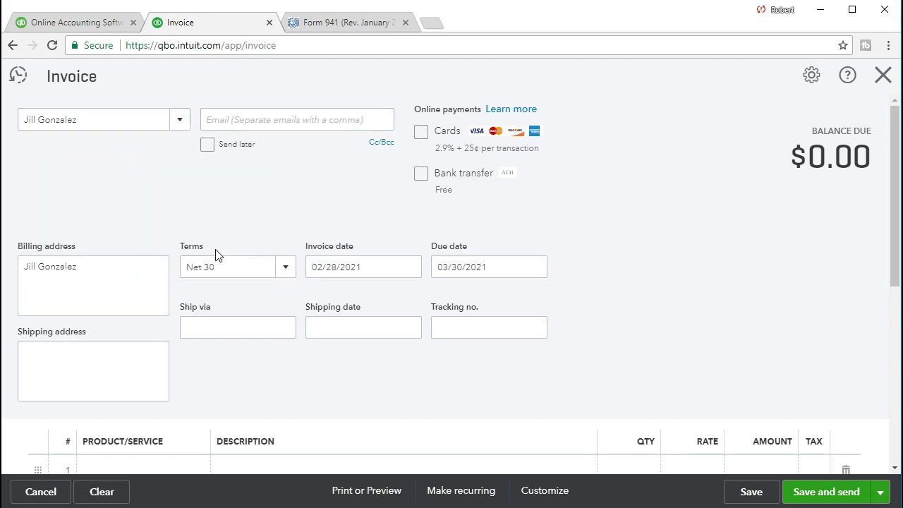
# Keep the invoice date 02/28/2021 and choose Angela Guitar Lessons as the service on the invoice's first line
pyautogui.press('Tab')
pyautogui.press('Tab')
pyautogui.press('Tab')
pyautogui.press('Tab')
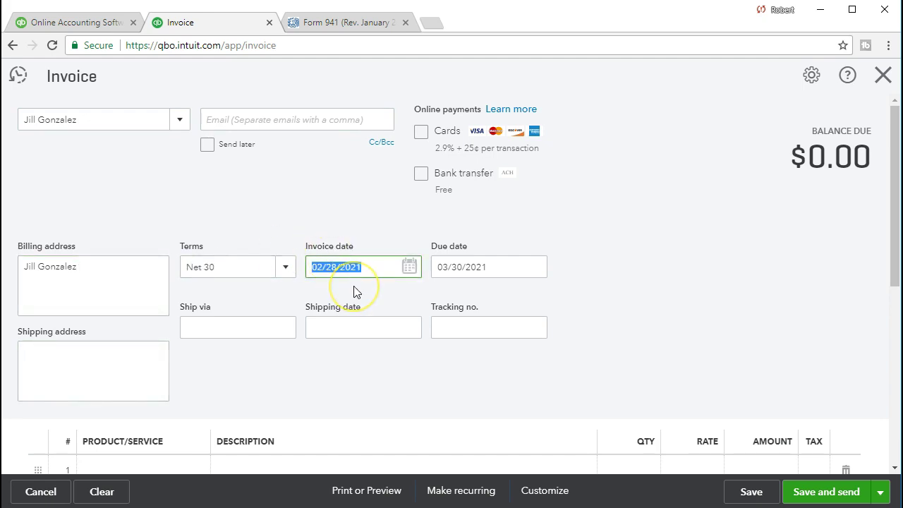
pyautogui.press('Tab')
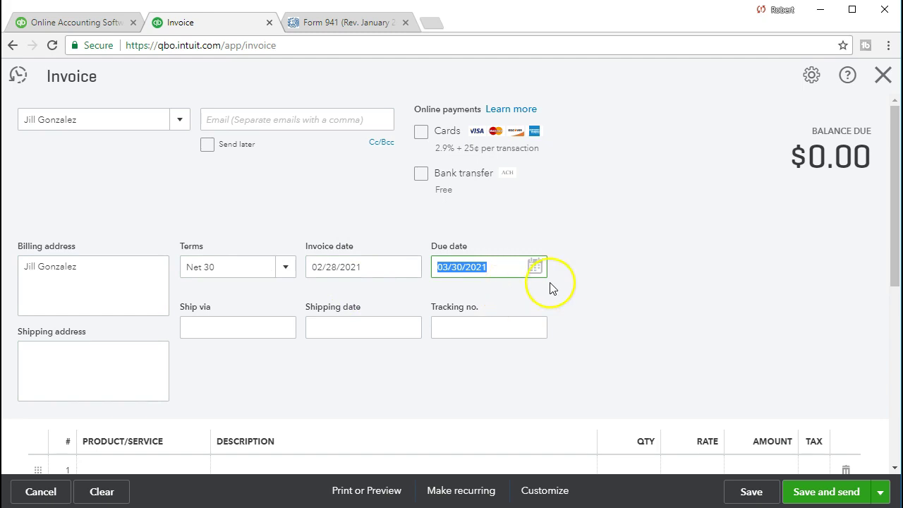
pyautogui.scroll(-1, 613, 287)
pyautogui.scroll(-1, 613, 287)
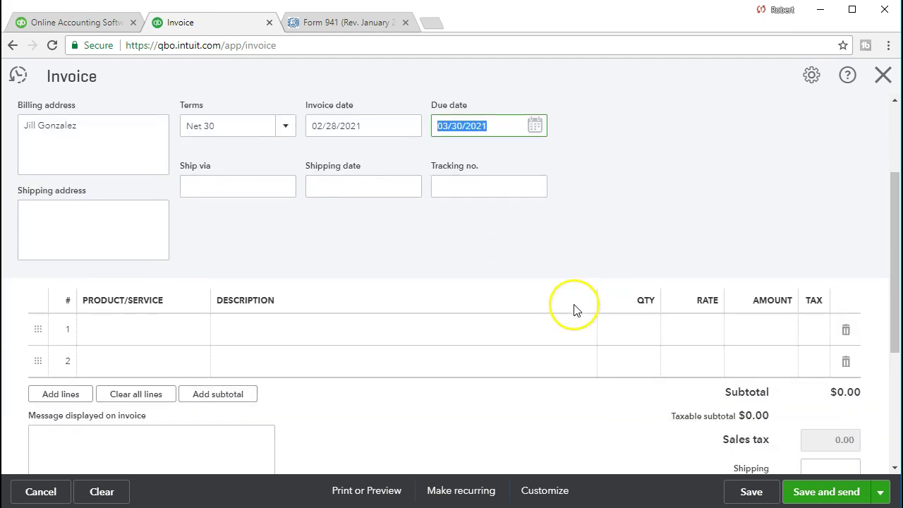
pyautogui.press('Tab')
pyautogui.press('Tab')
pyautogui.press('Tab')
pyautogui.press('Tab')
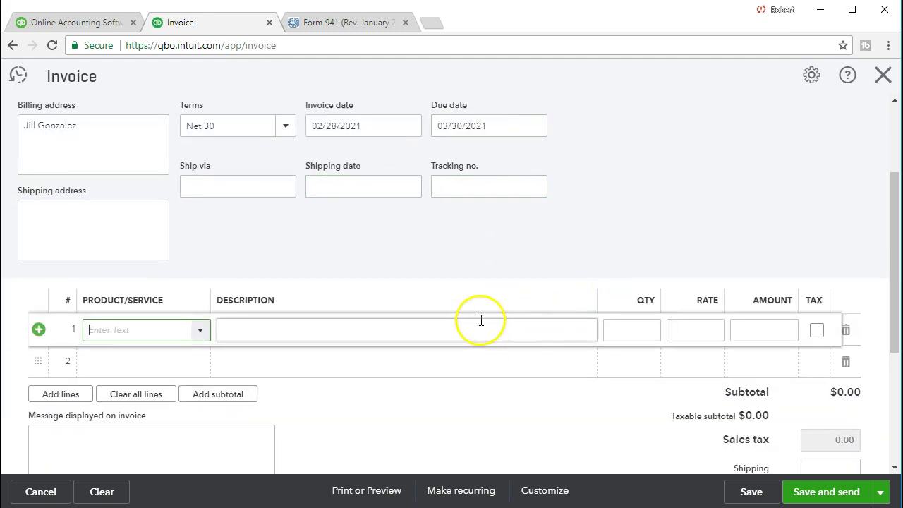
pyautogui.click(201, 329)
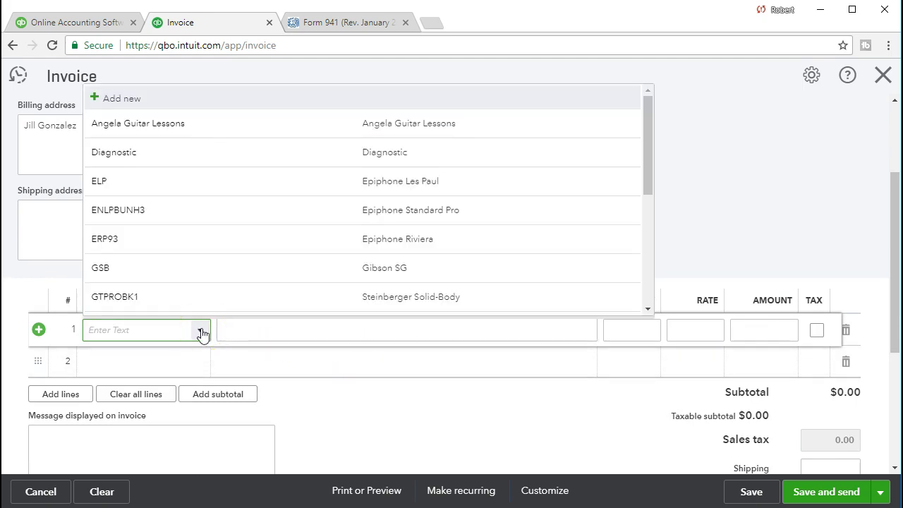
pyautogui.write('Angela Guitar Lessons')
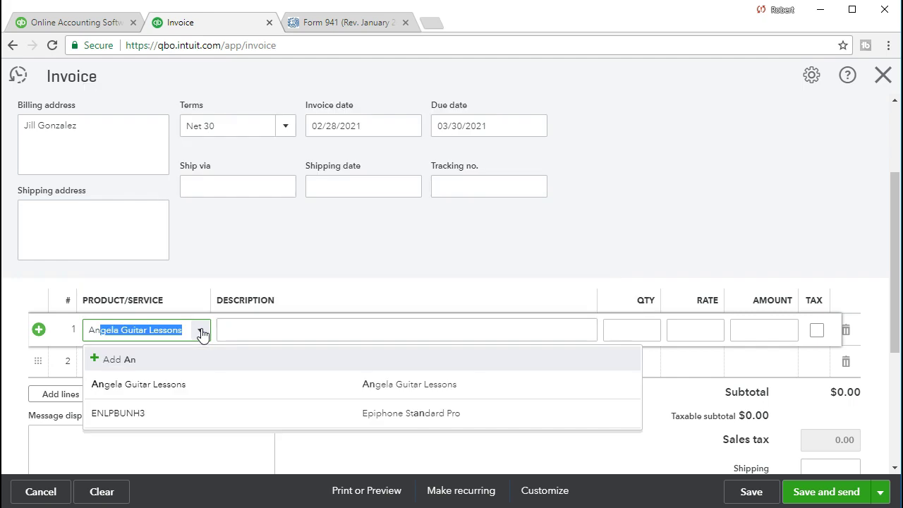
pyautogui.click(202, 384)
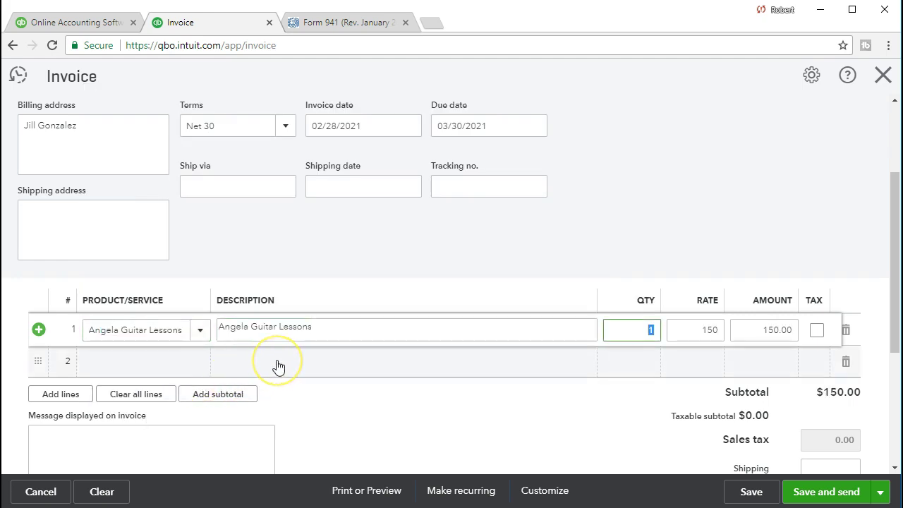
# Set the quantity on the Angela Guitar Lessons line to 9, then save the invoice and close it
pyautogui.write('9')
pyautogui.press('Tab')
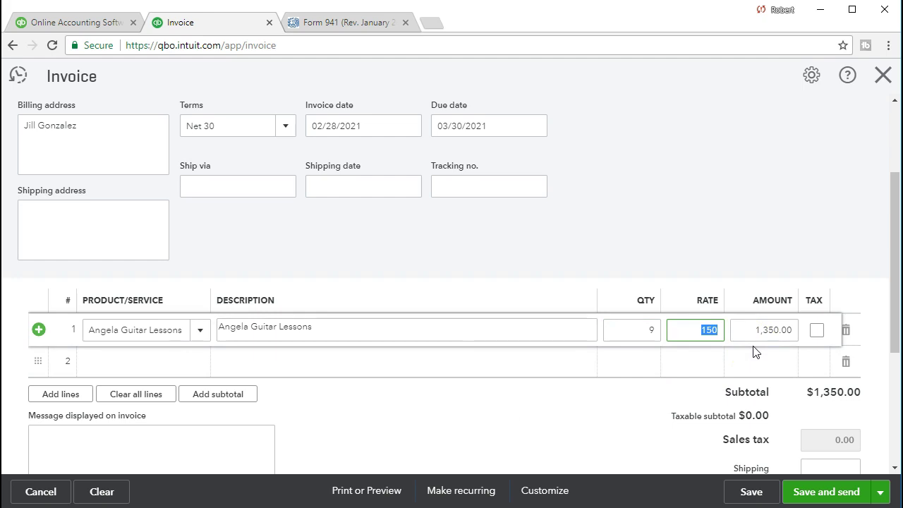
pyautogui.click(514, 368)
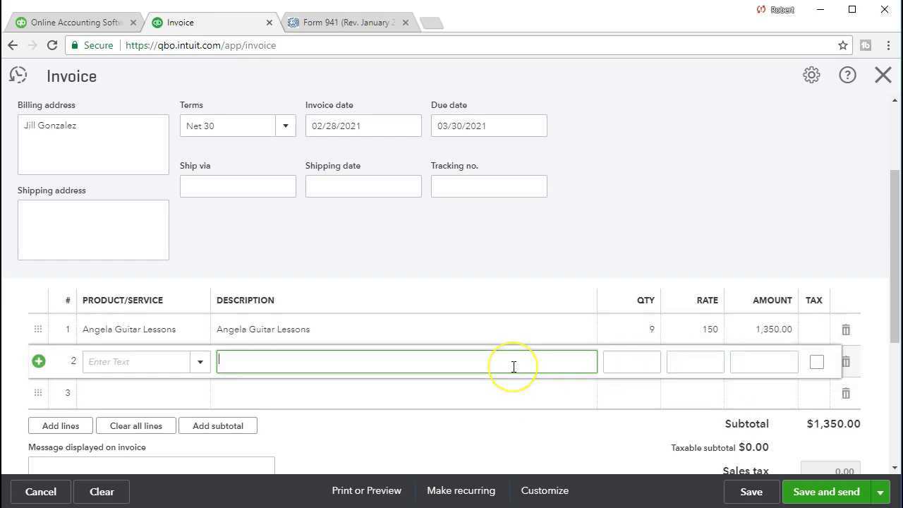
pyautogui.scroll(-2, 514, 367)
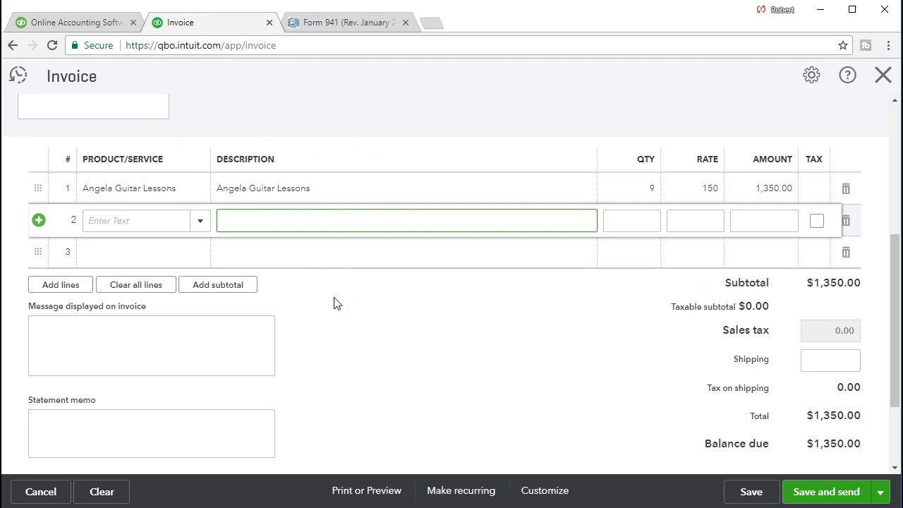
pyautogui.click(752, 492)
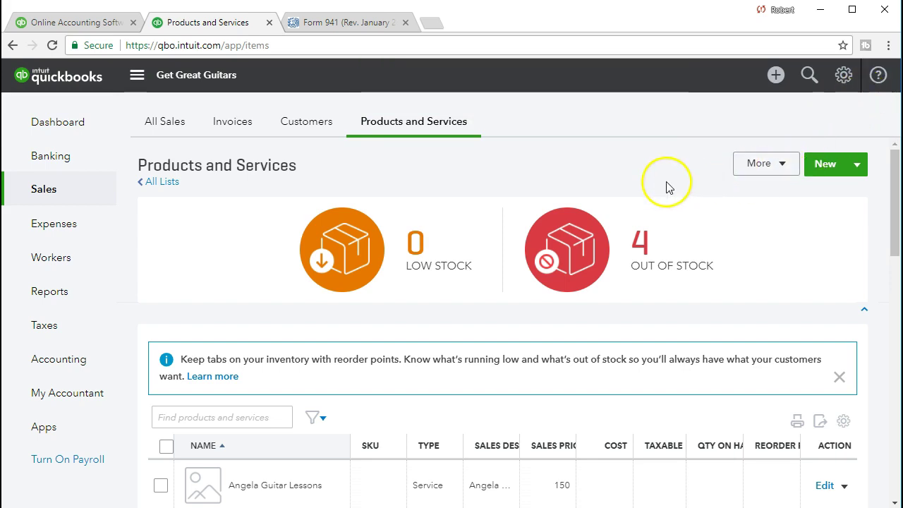
# Start another invoice and save a new customer on it by entering the customer's full name
pyautogui.click(775, 76)
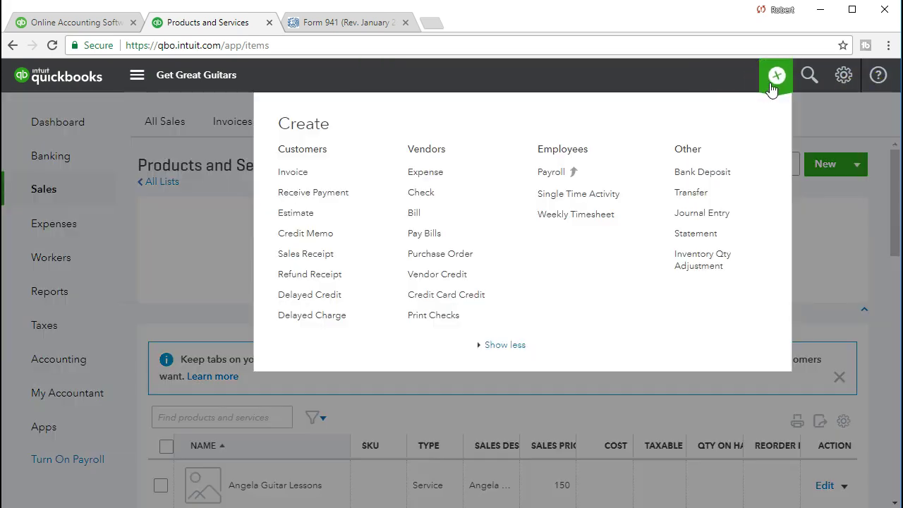
pyautogui.click(295, 184)
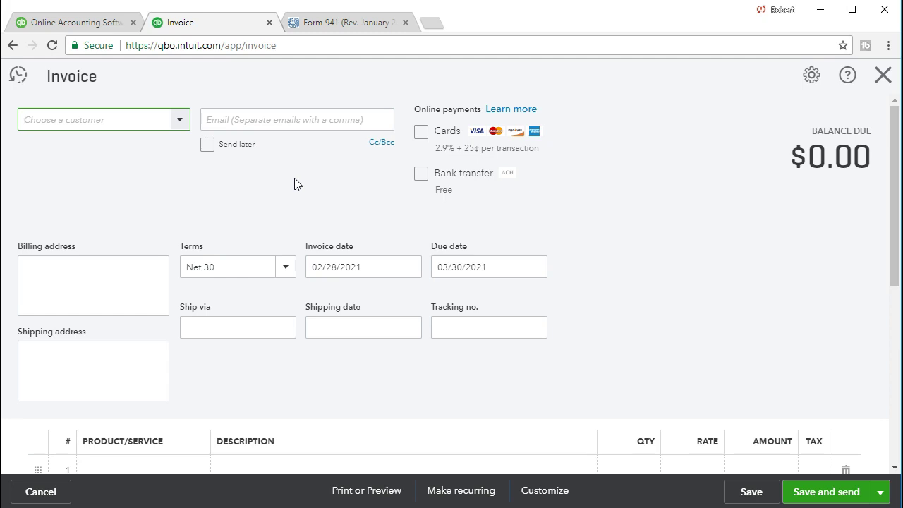
pyautogui.write('Noah')
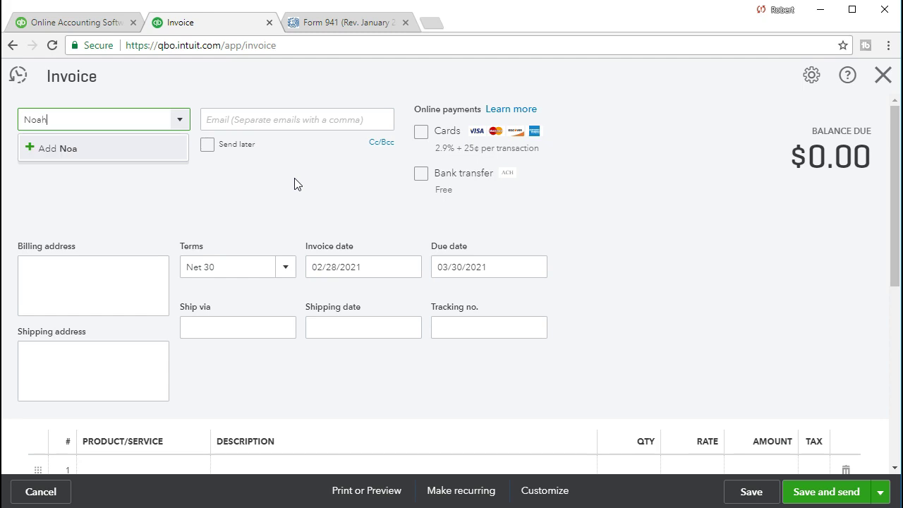
pyautogui.write(' Davis')
pyautogui.press('Return')
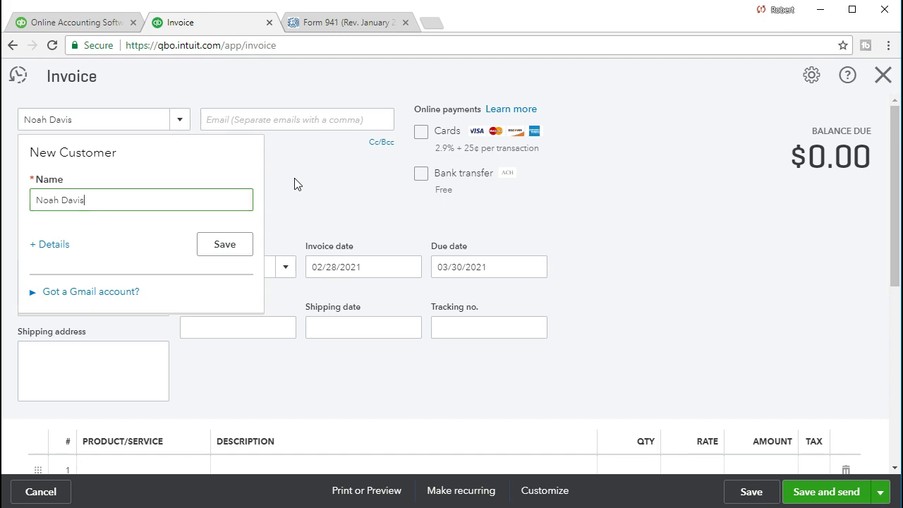
pyautogui.click(242, 245)
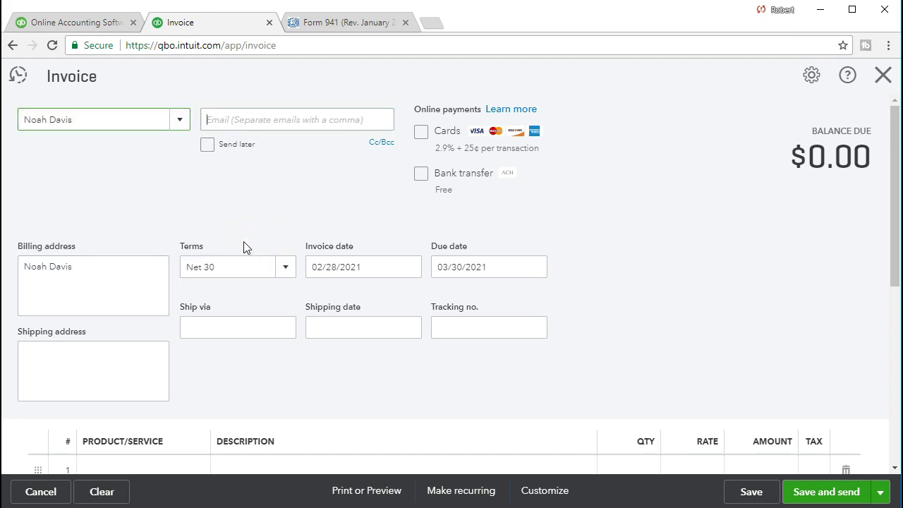
# Add "Rebeca Guitar Lessons" as a new item of type Service from the invoice's first line
pyautogui.press('Tab')
pyautogui.press('Tab')
pyautogui.press('Tab')
pyautogui.press('Tab')
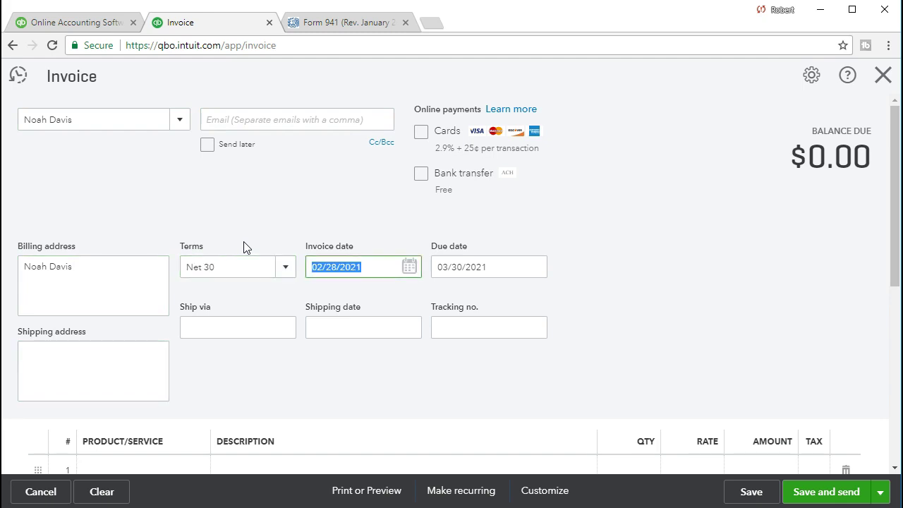
pyautogui.press('Tab')
pyautogui.press('Tab')
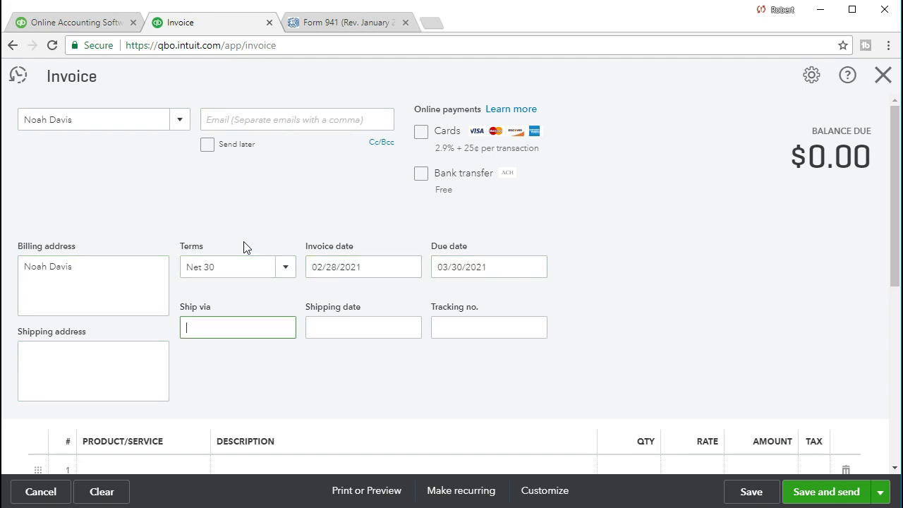
pyautogui.scroll(-1, 244, 247)
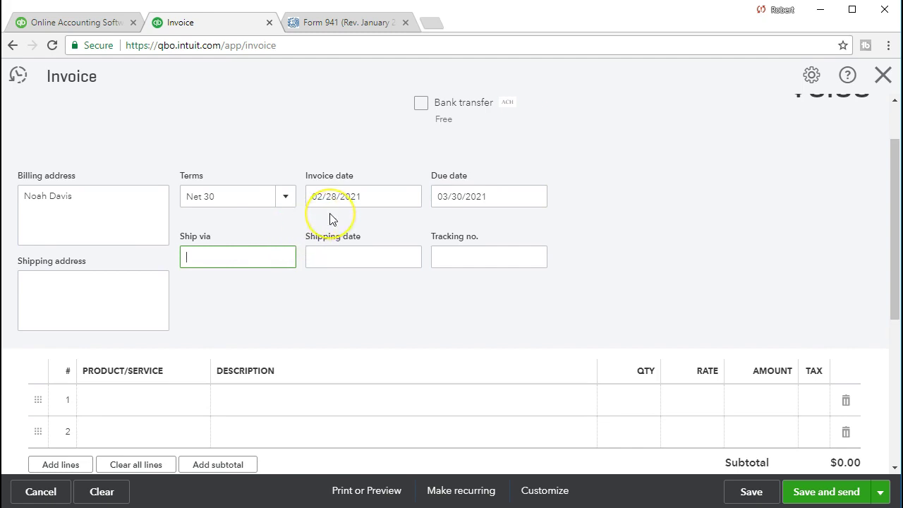
pyautogui.press('Tab')
pyautogui.press('Tab')
pyautogui.press('Tab')
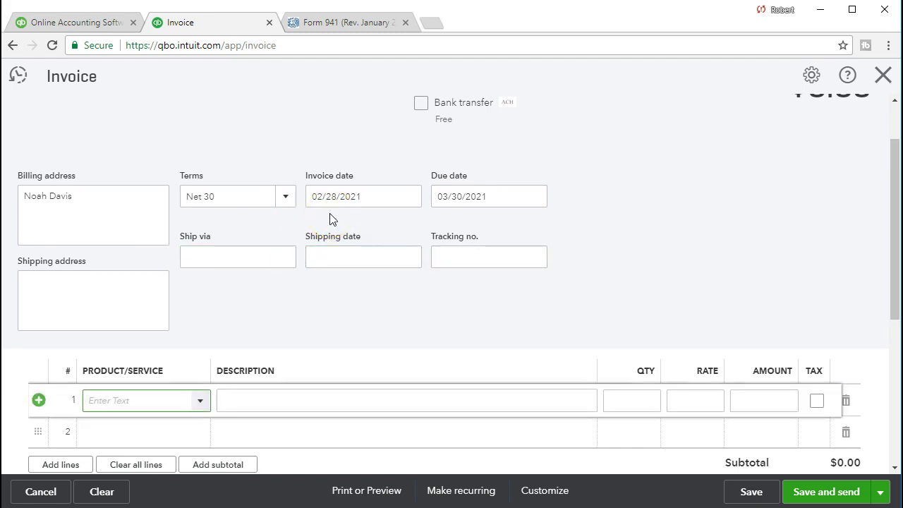
pyautogui.write('Rebeca G')
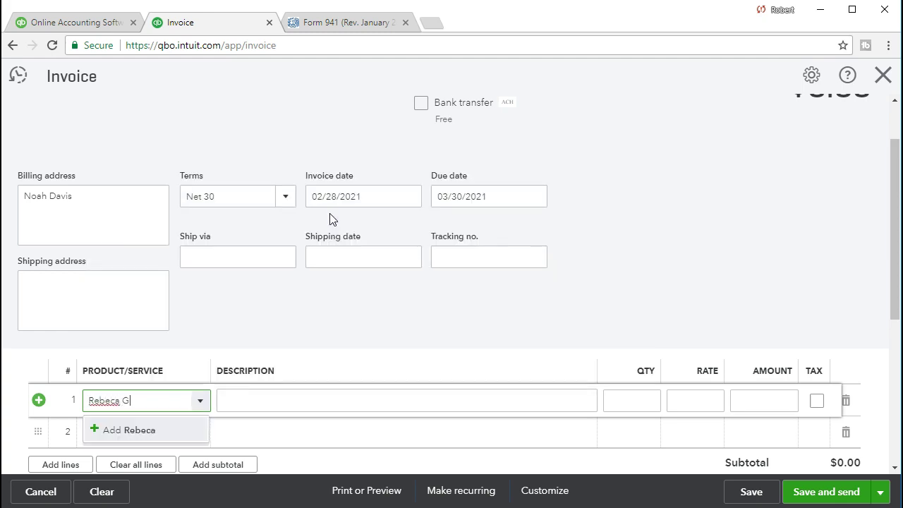
pyautogui.write('uia')
pyautogui.write('tar l')
pyautogui.write('essons')
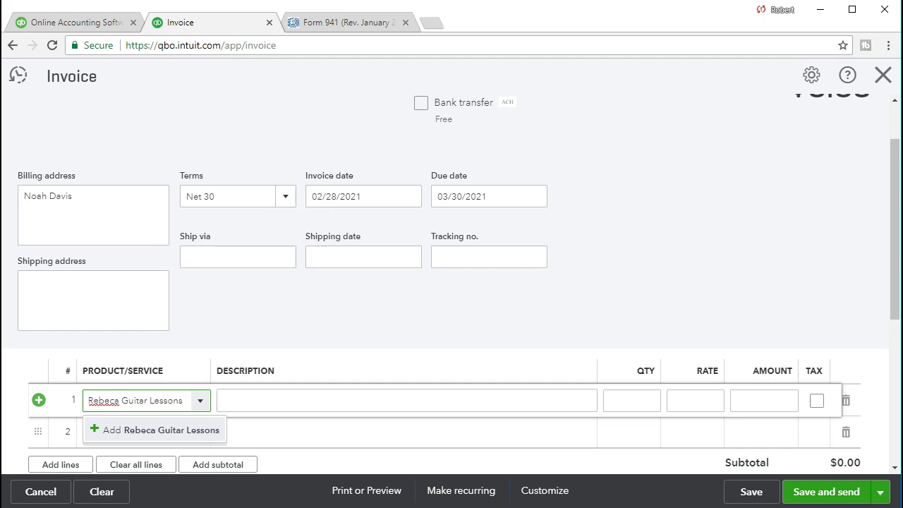
pyautogui.click(160, 430)
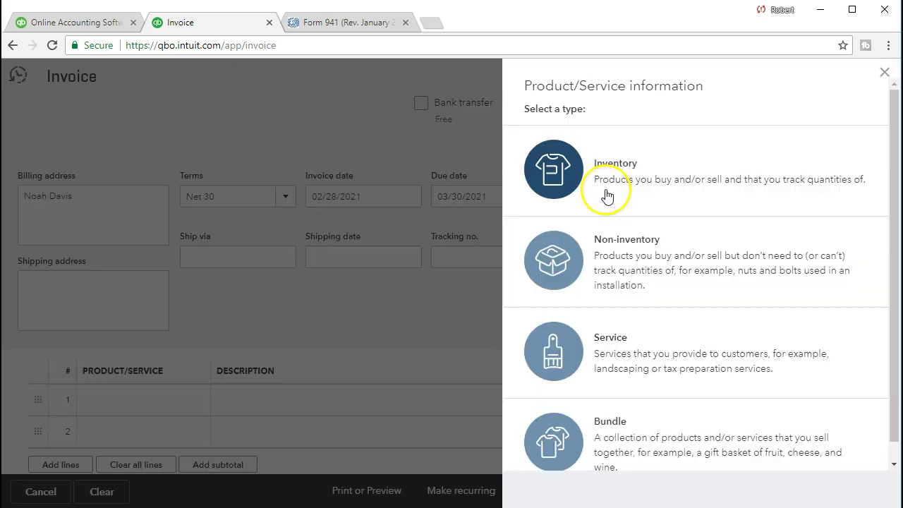
pyautogui.click(594, 355)
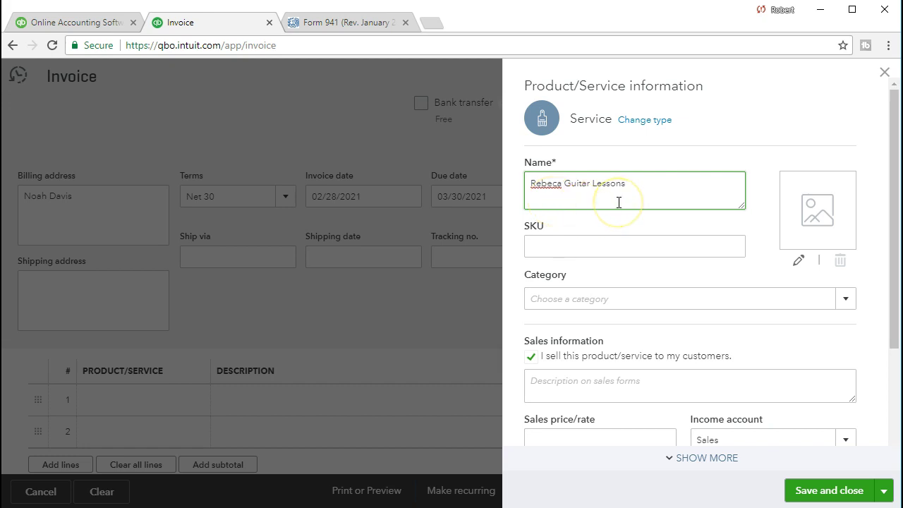
# Correct the spelling of the new service's name to Rebecca Guitar Lessons
pyautogui.press('Tab')
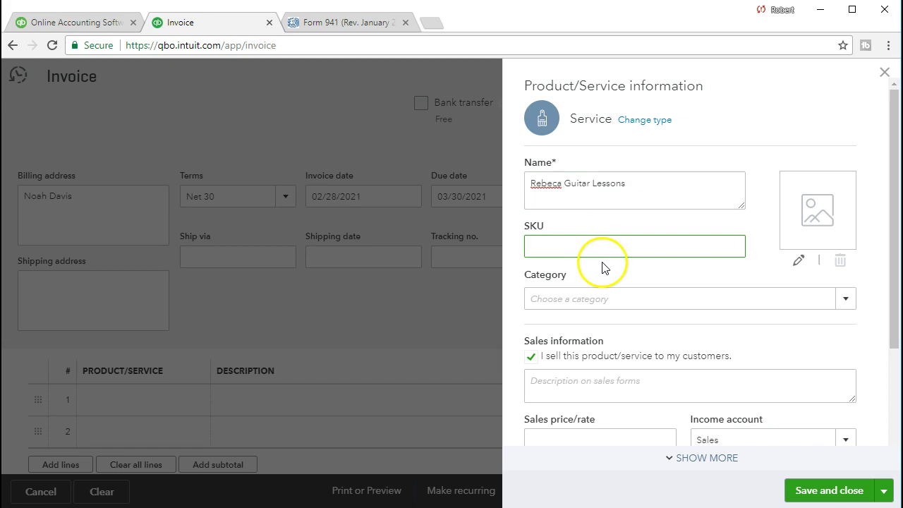
pyautogui.click(560, 197)
pyautogui.write('c')
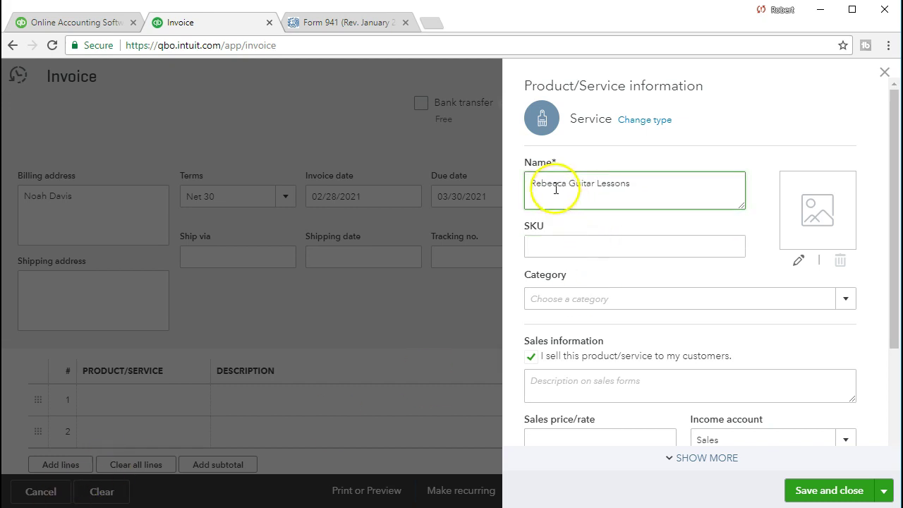
pyautogui.click(574, 238)
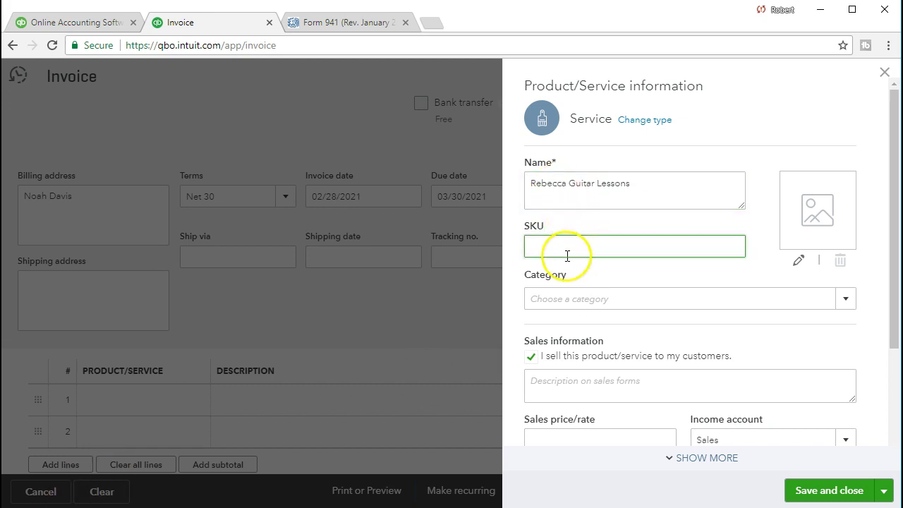
# Copy the service name Rebecca Guitar Lessons into the description on sales forms
pyautogui.press('Tab')
pyautogui.press('Tab')
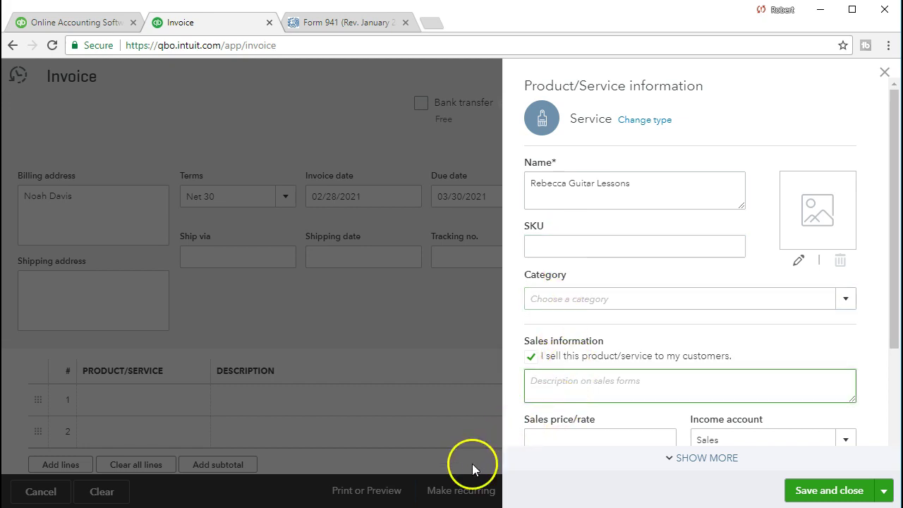
pyautogui.moveTo(640, 185); pyautogui.dragTo(529, 181)
pyautogui.hotkey('ctrl', 'c')
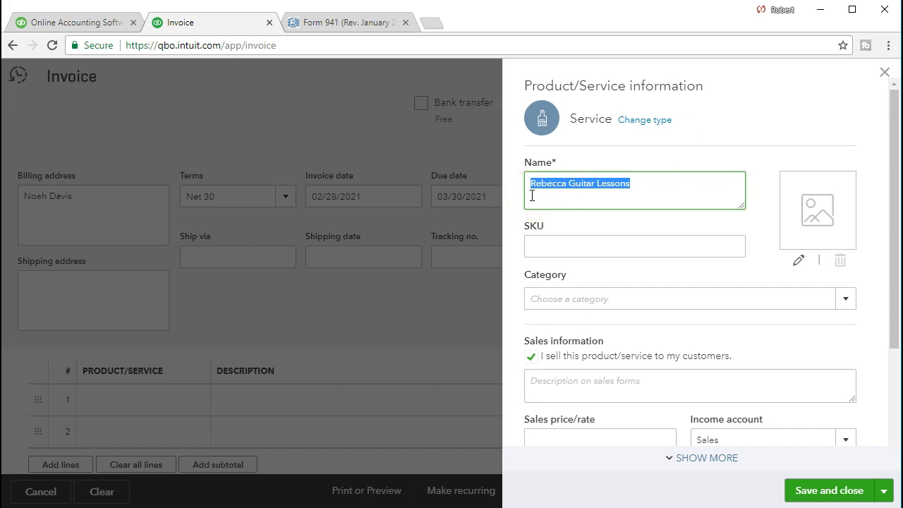
pyautogui.click(564, 388)
pyautogui.hotkey('ctrl', 'v')
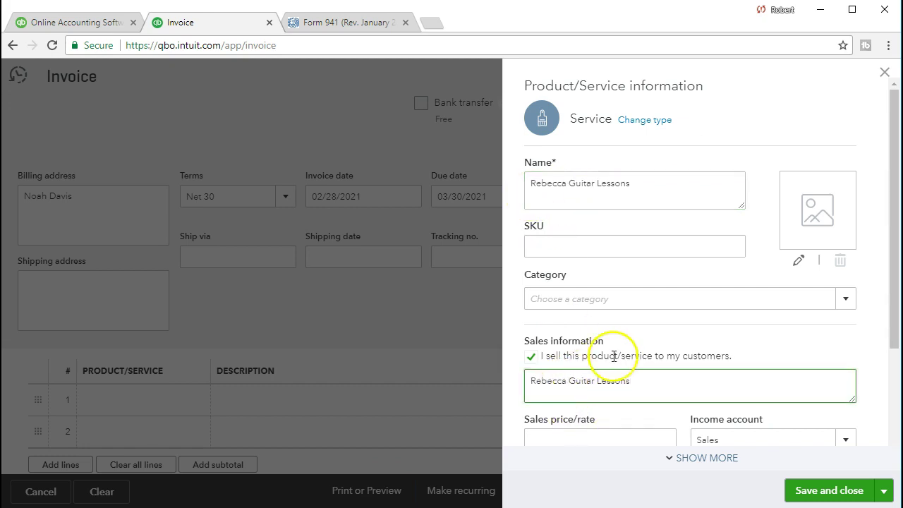
# Set the sales price/rate of the Rebecca Guitar Lessons service to 100
pyautogui.scroll(-1, 621, 353)
pyautogui.scroll(-1, 612, 361)
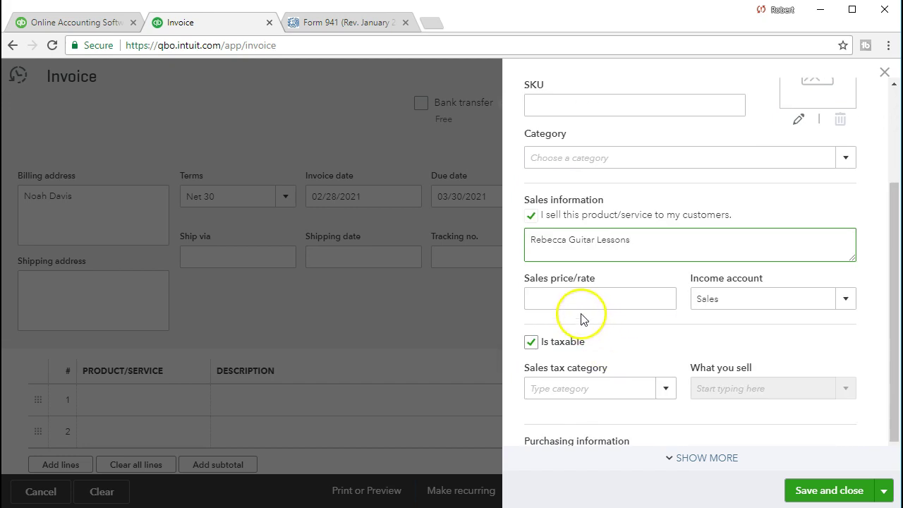
pyautogui.click(563, 296)
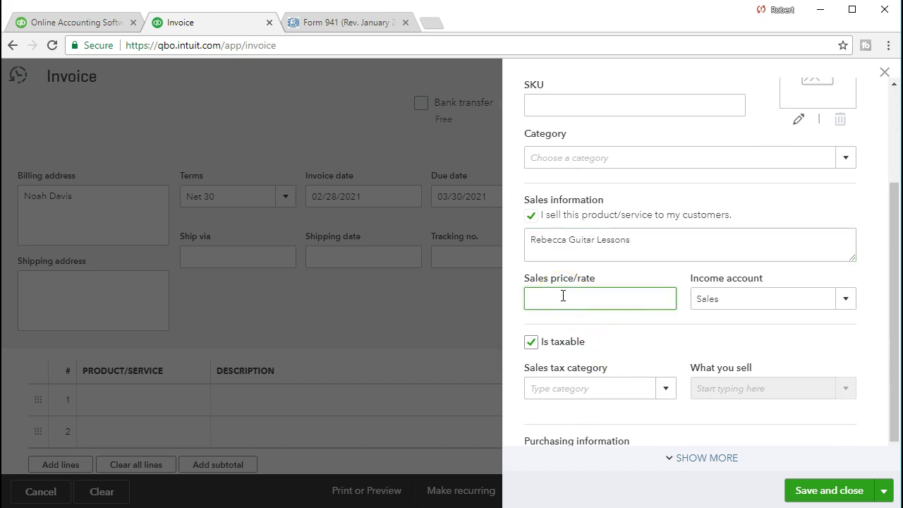
pyautogui.write('100')
pyautogui.press('Tab')
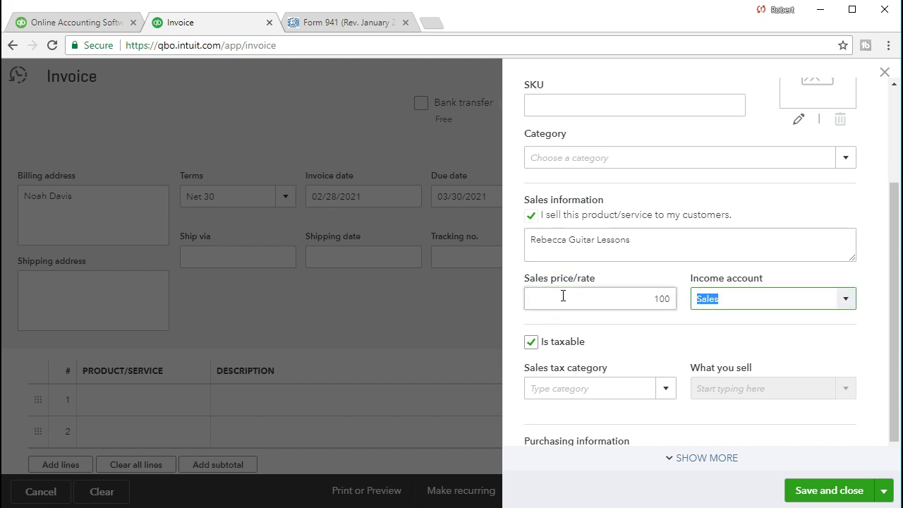
# Assign the service to the Service/Fee Income account and save it as non-taxable
pyautogui.click(847, 299)
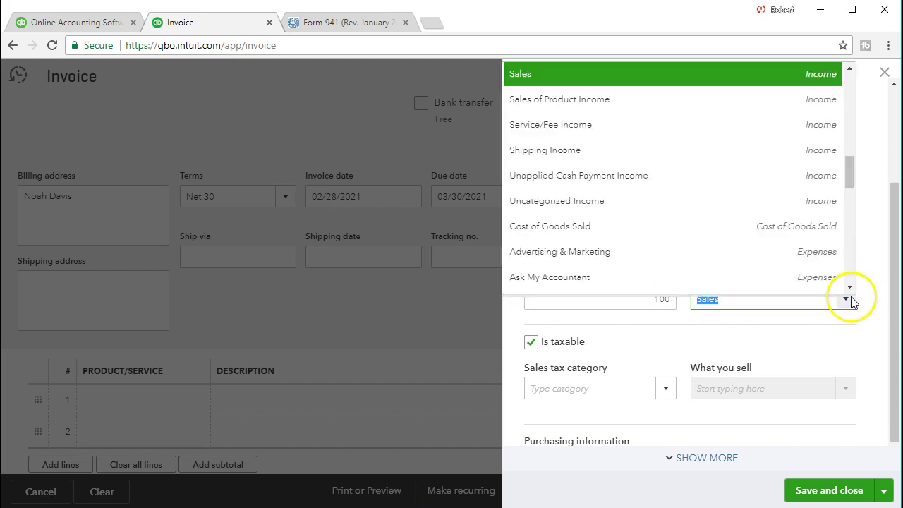
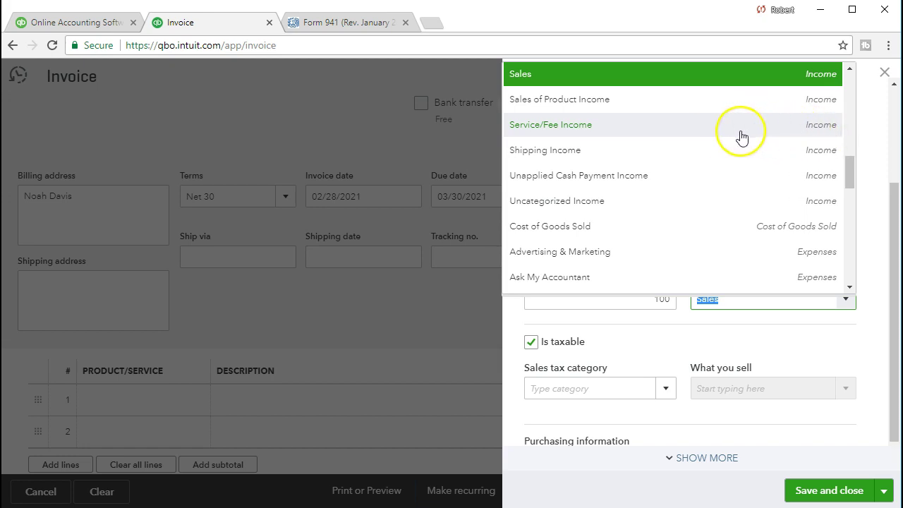
pyautogui.click(660, 134)
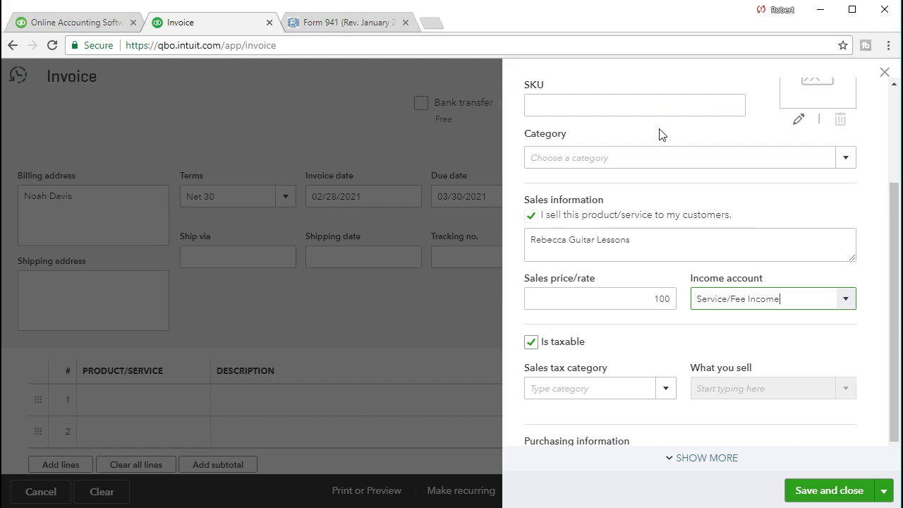
pyautogui.click(531, 342)
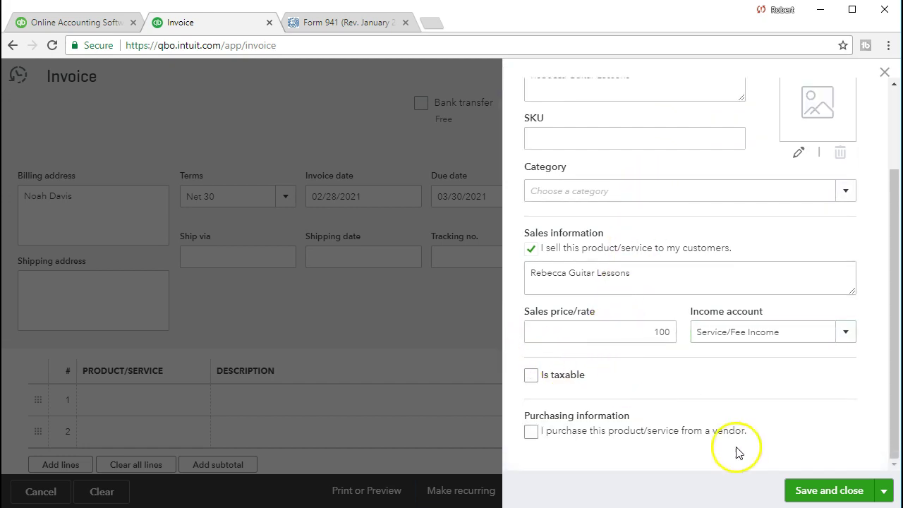
pyautogui.click(843, 497)
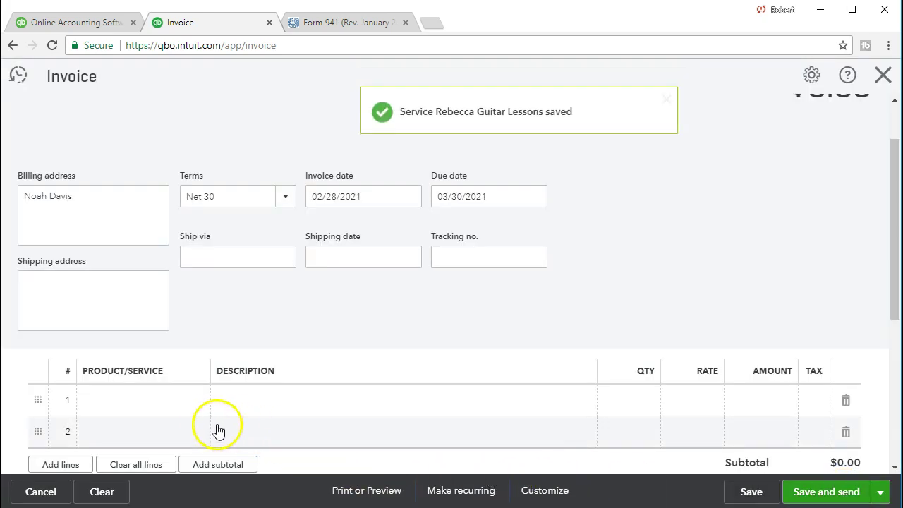
# Add Rebecca Guitar Lessons to the invoice's first line with a quantity of 8
pyautogui.click(169, 405)
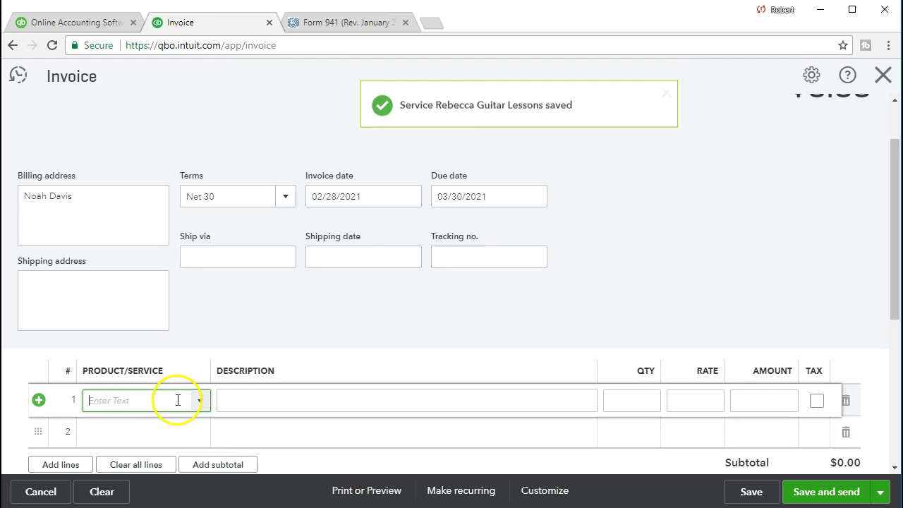
pyautogui.click(200, 401)
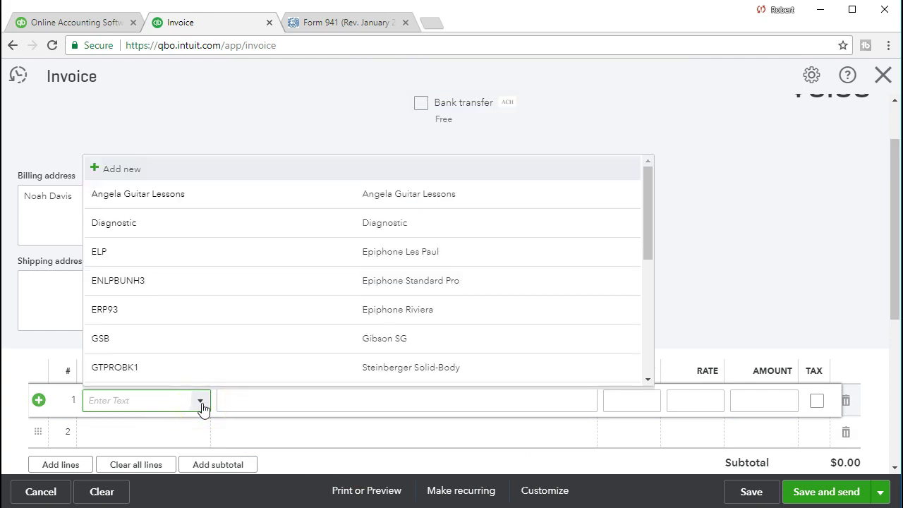
pyautogui.write('Rebecca Guitar Lesson')
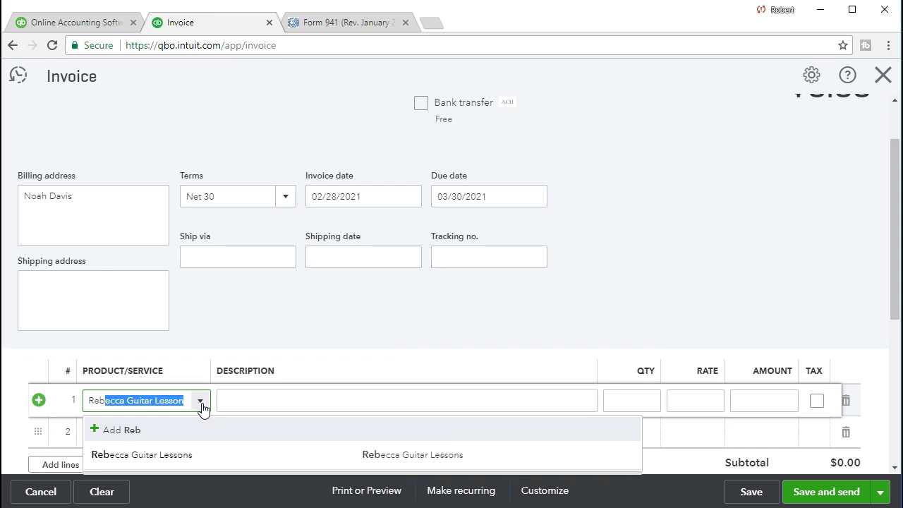
pyautogui.press('Tab')
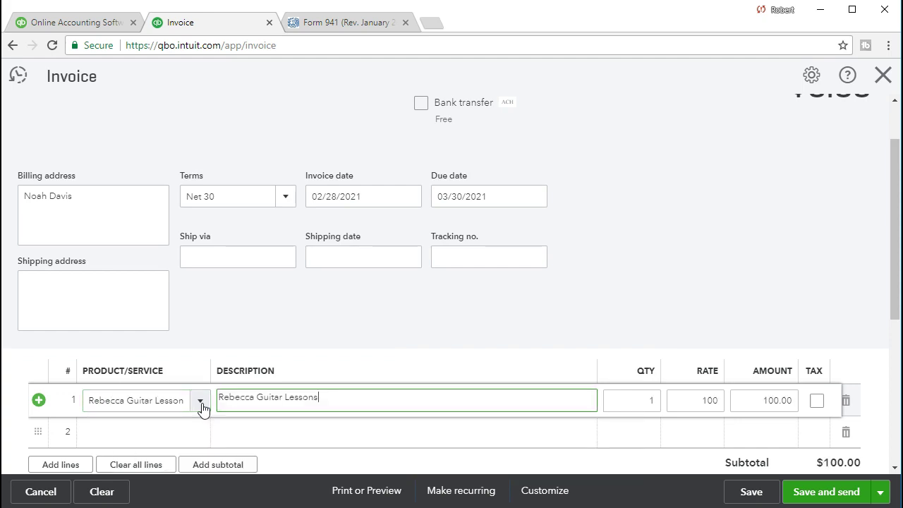
pyautogui.press('Tab')
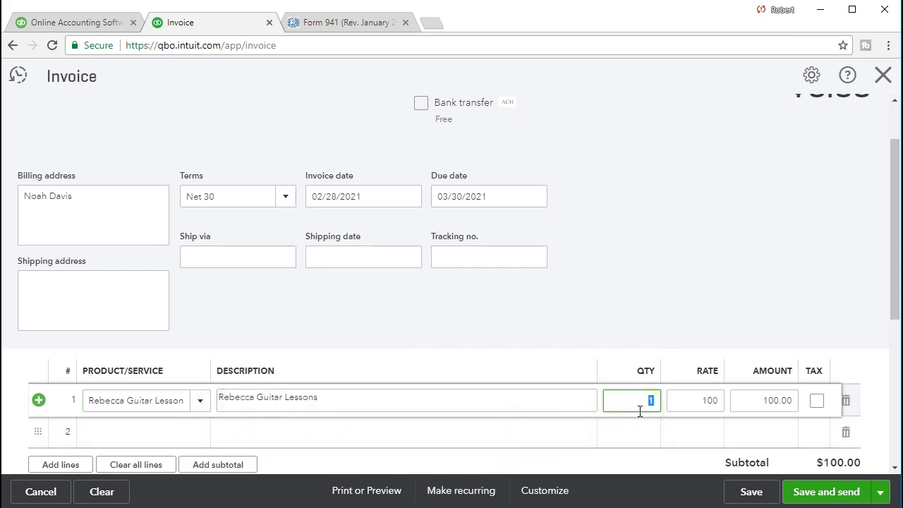
pyautogui.write('8')
pyautogui.press('Tab')
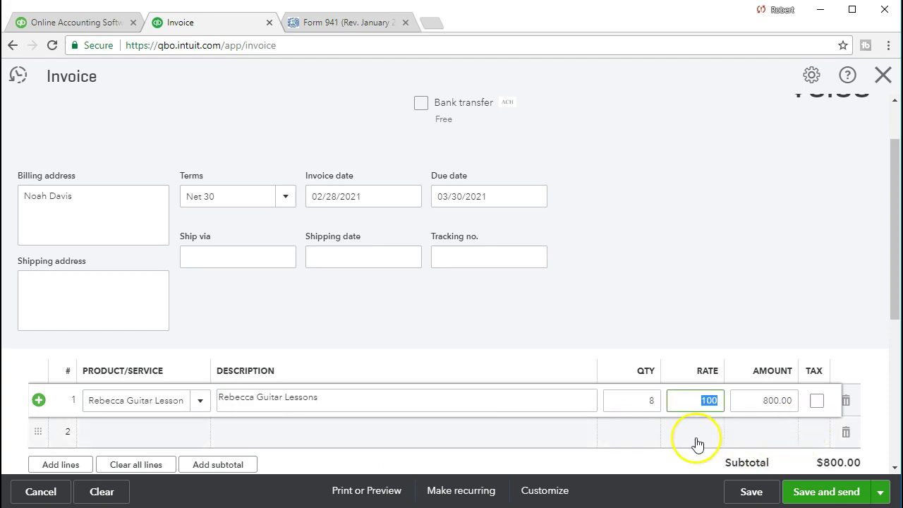
# Save the invoice for the 8 Rebecca Guitar Lessons and close it
pyautogui.click(551, 434)
pyautogui.scroll(-2, 564, 433)
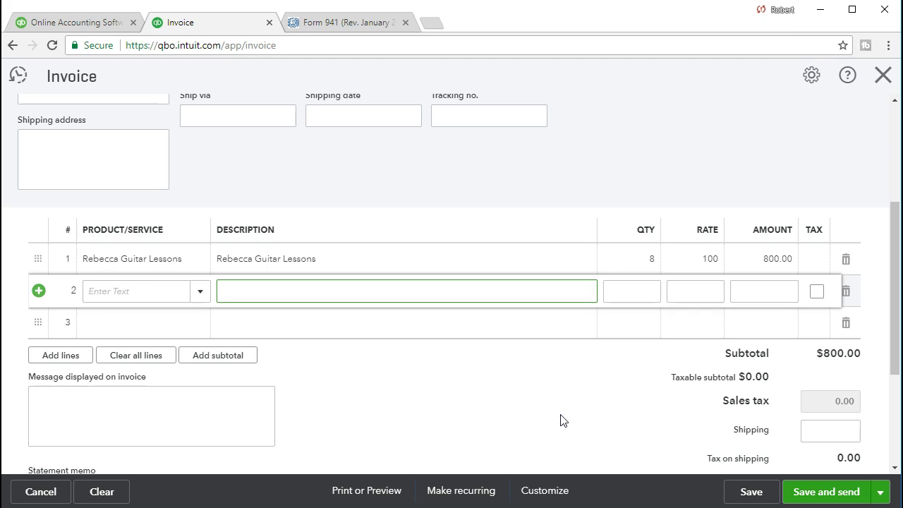
pyautogui.click(751, 491)
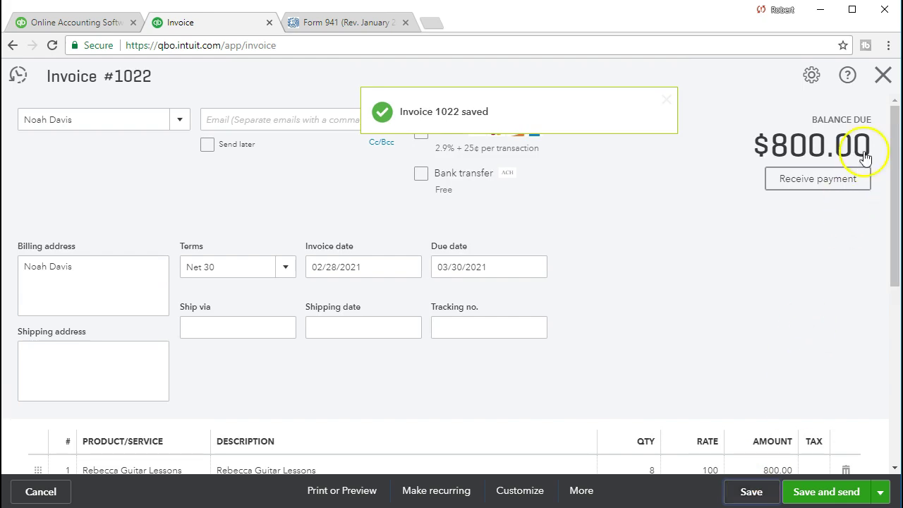
pyautogui.click(882, 75)
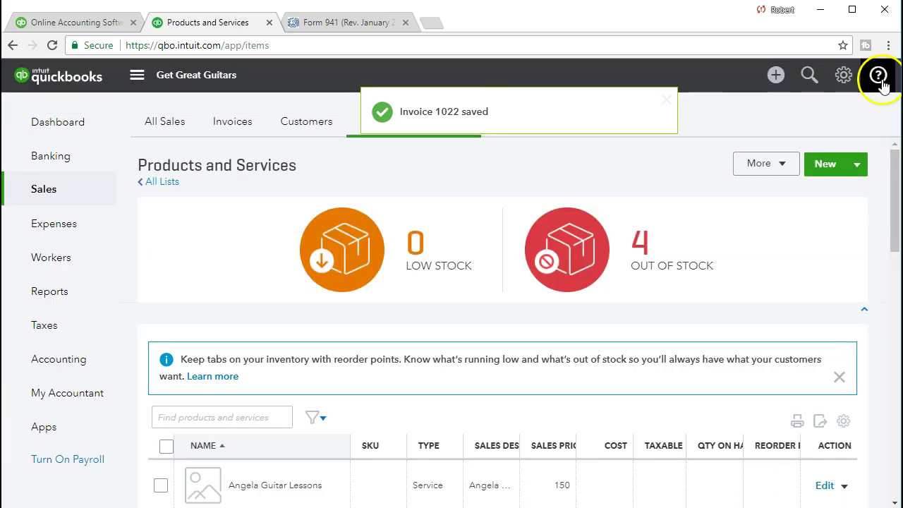
# Start another invoice and save a new customer on it by entering the customer's full name
pyautogui.click(776, 77)
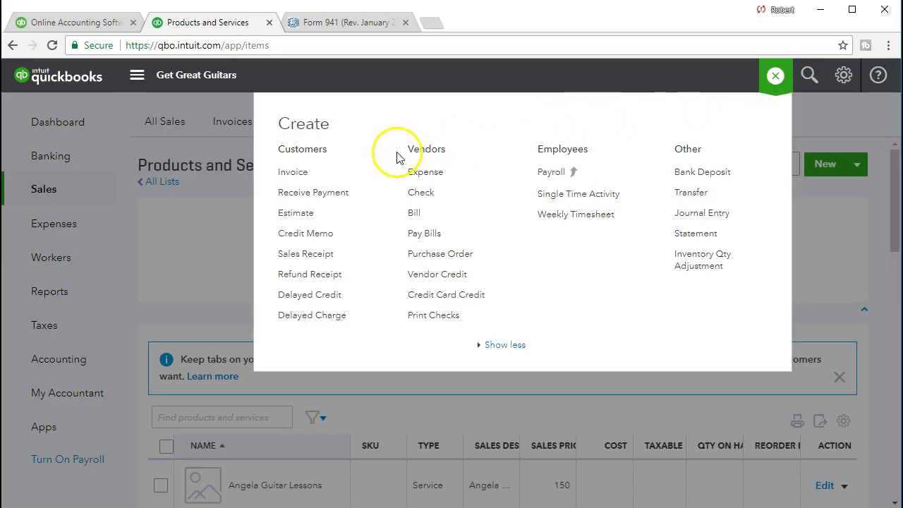
pyautogui.click(294, 172)
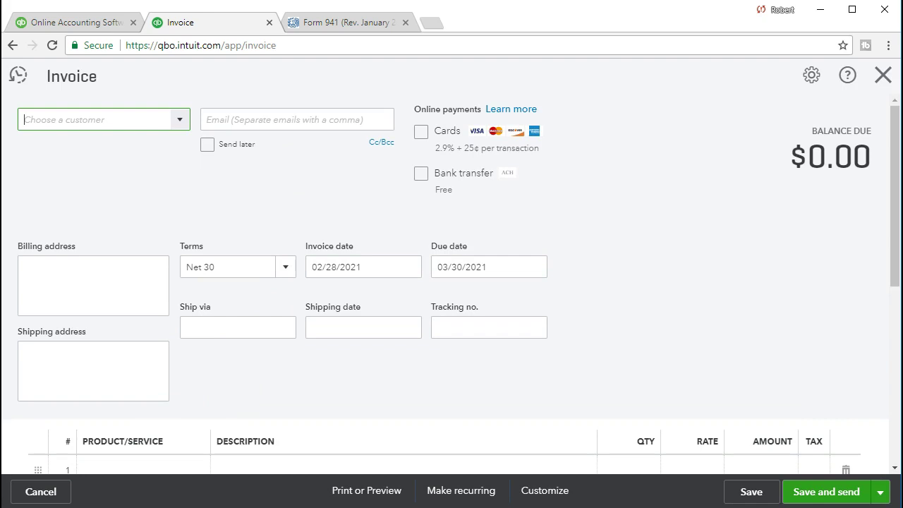
pyautogui.click(96, 120)
pyautogui.write('Grace Mathew')
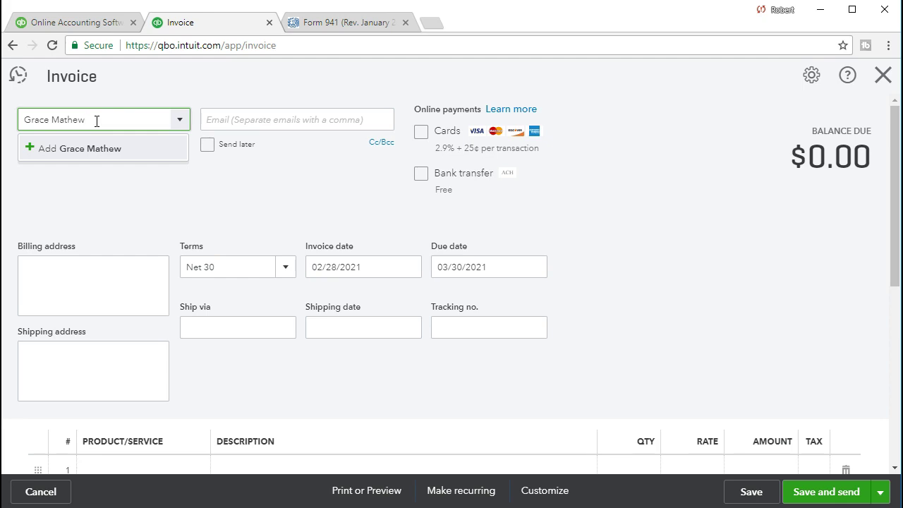
pyautogui.press('Return')
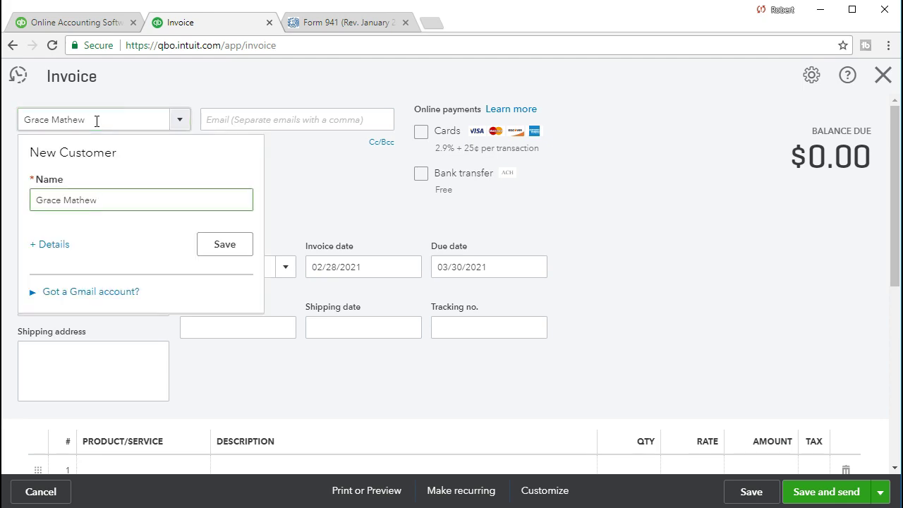
pyautogui.click(216, 244)
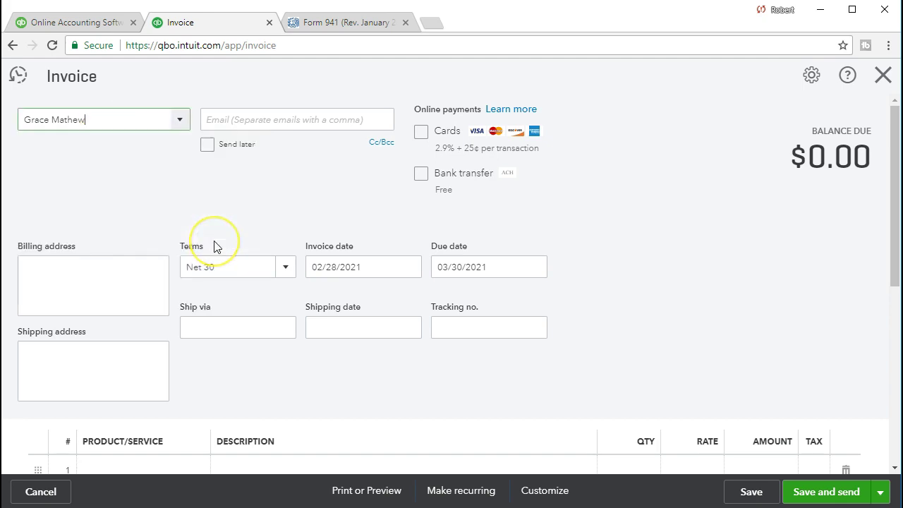
# Choose Rebecca Guitar Lessons as the service on the new invoice's first line
pyautogui.press('Tab')
pyautogui.press('Tab')
pyautogui.press('Tab')
pyautogui.press('Tab')
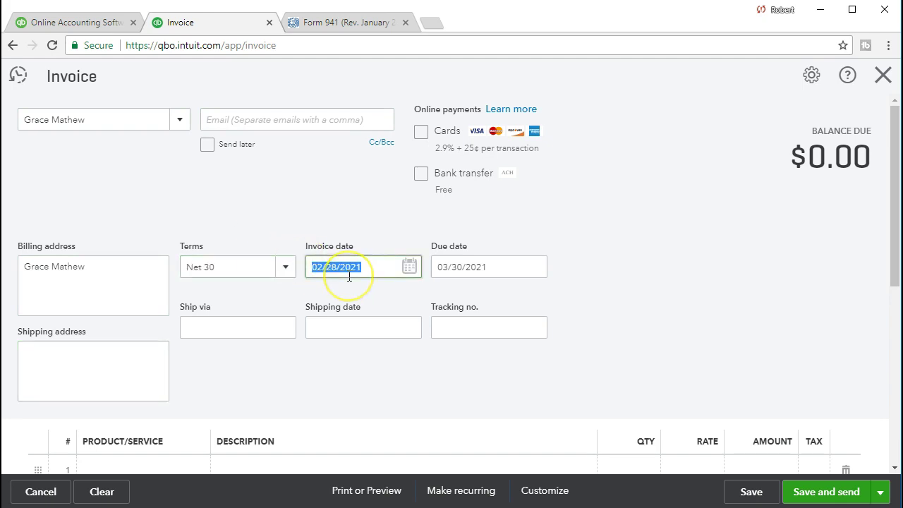
pyautogui.press('Tab')
pyautogui.press('Tab')
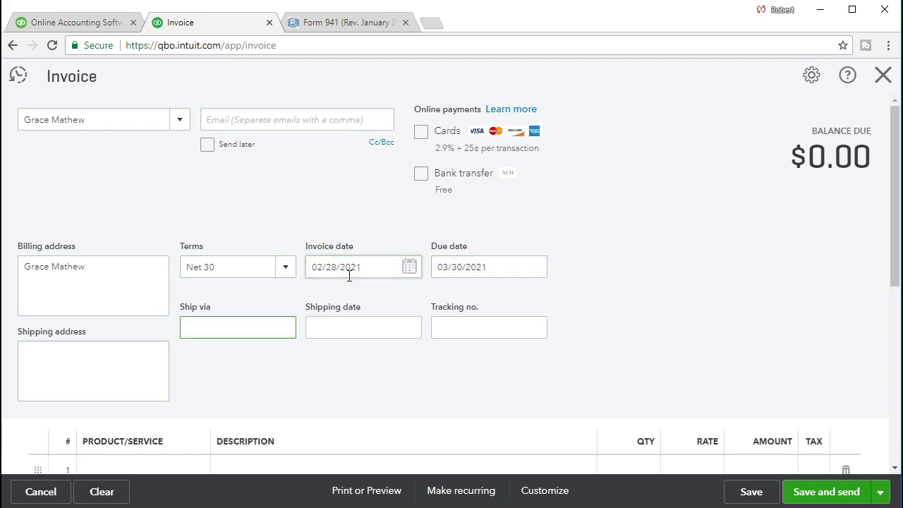
pyautogui.press('Tab')
pyautogui.press('Tab')
pyautogui.press('Tab')
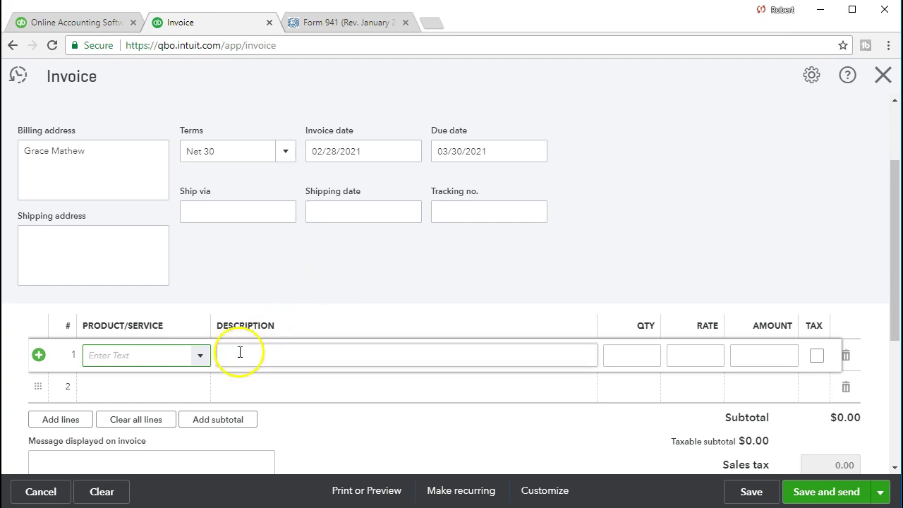
pyautogui.click(201, 358)
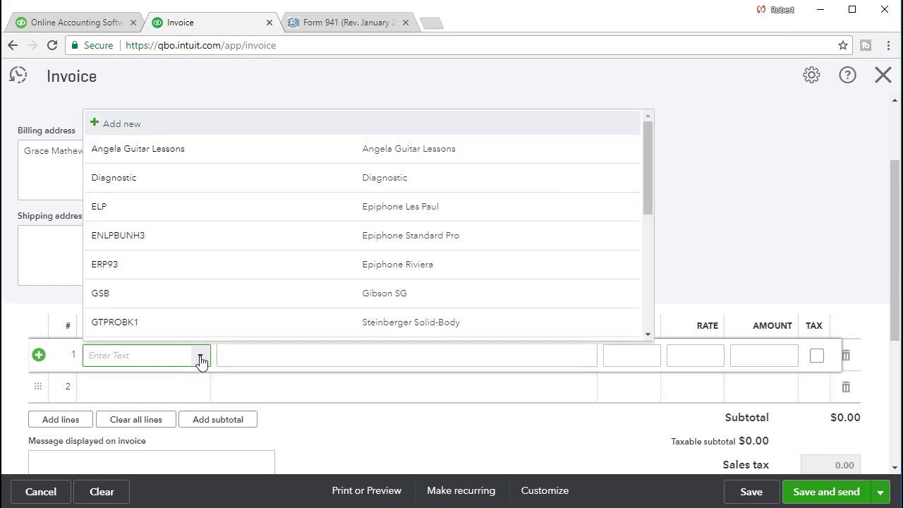
pyautogui.write('Reb')
pyautogui.press('Tab')
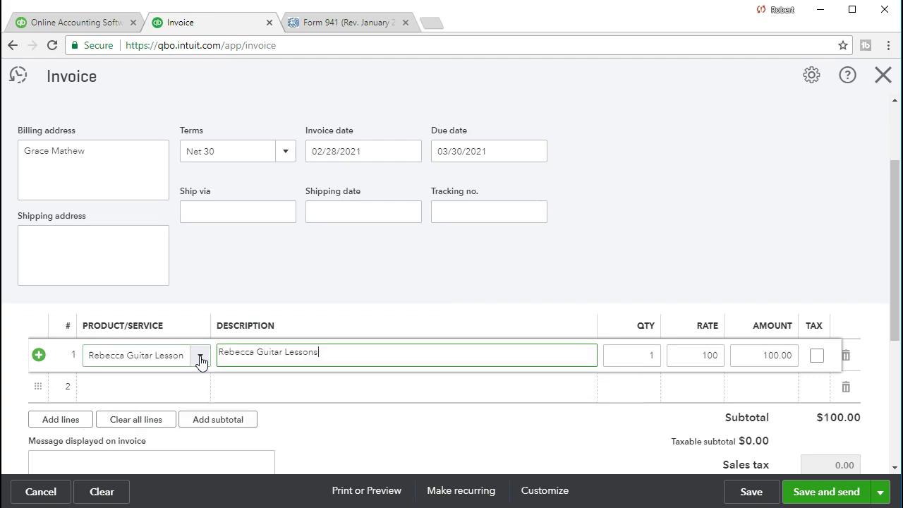
# Set the quantity on the Rebecca Guitar Lessons line to 6
pyautogui.press('Tab')
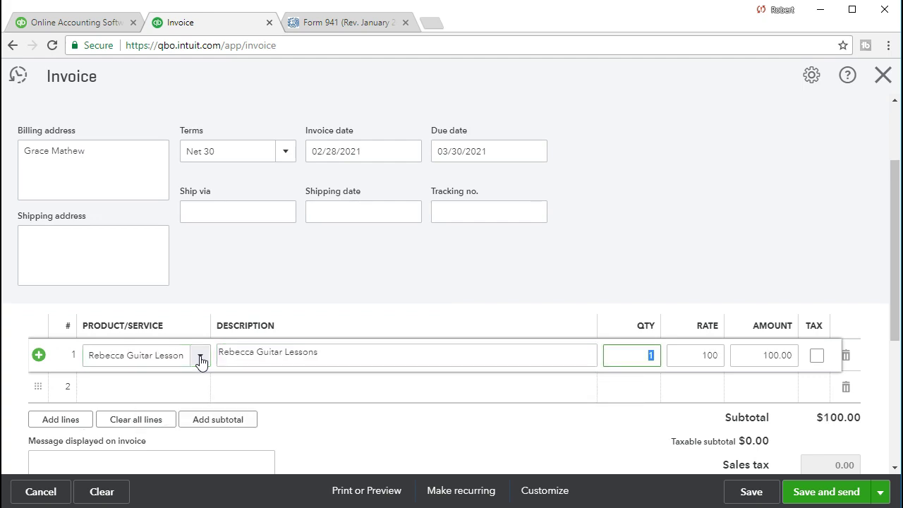
pyautogui.write('6')
pyautogui.press('Tab')
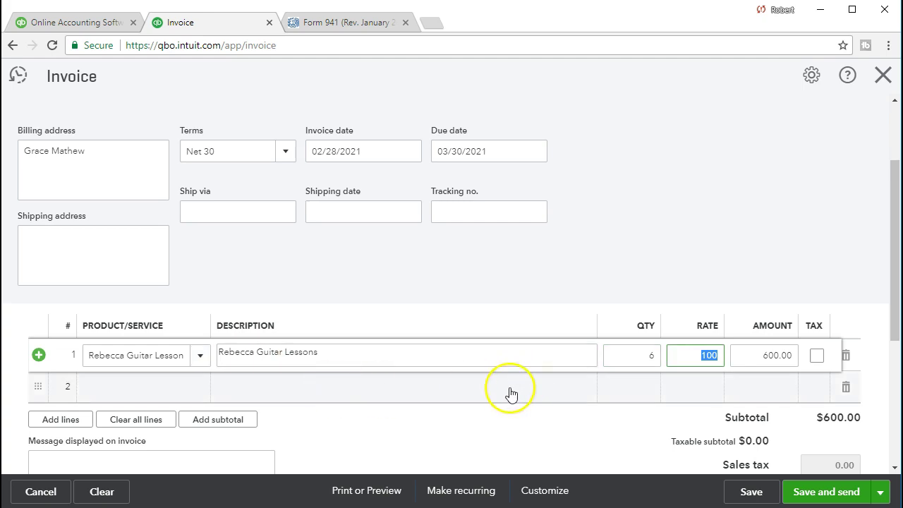
# Save the invoice for the 6 Rebecca Guitar Lessons and close it
pyautogui.click(482, 388)
pyautogui.scroll(-1, 482, 392)
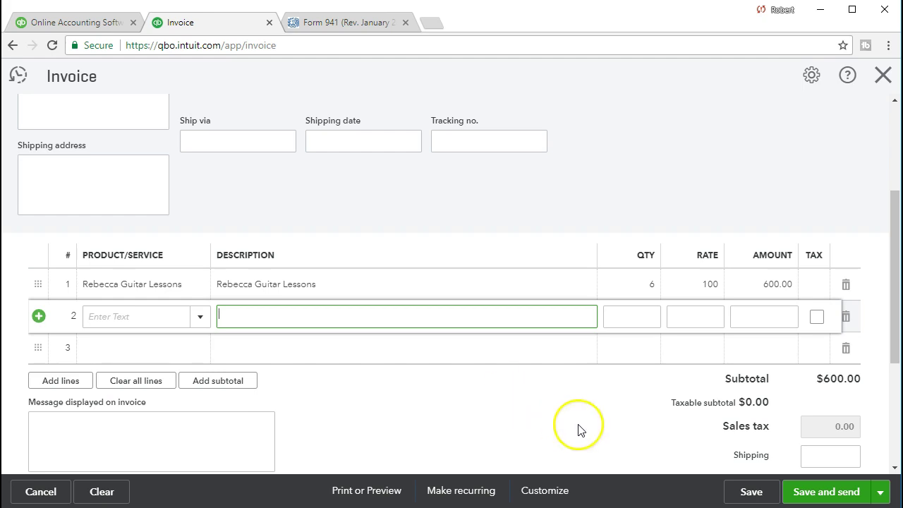
pyautogui.click(747, 492)
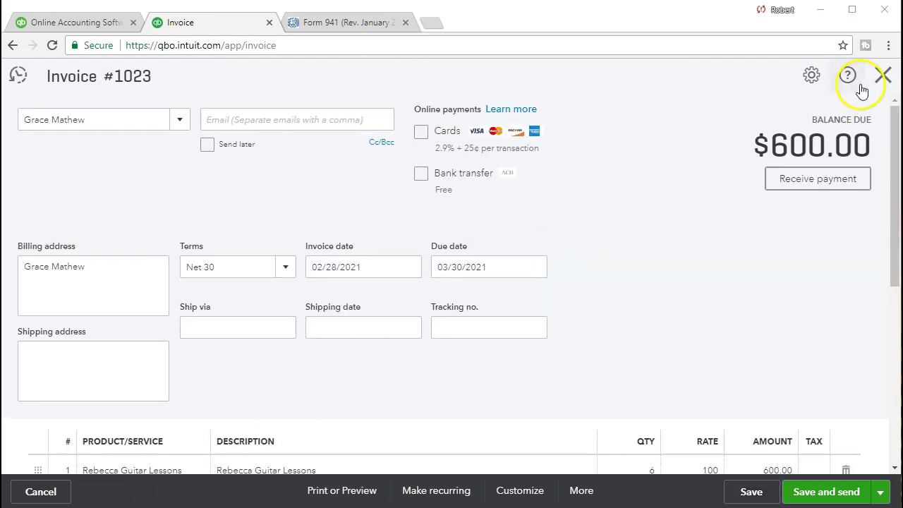
pyautogui.click(881, 77)
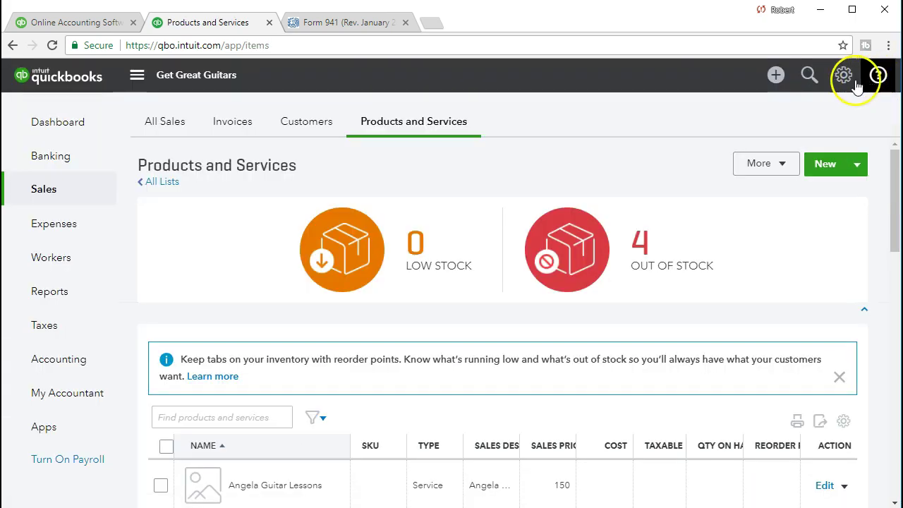
# Start a new invoice and add a new customer to it by entering and saving the customer's full name
pyautogui.click(775, 76)
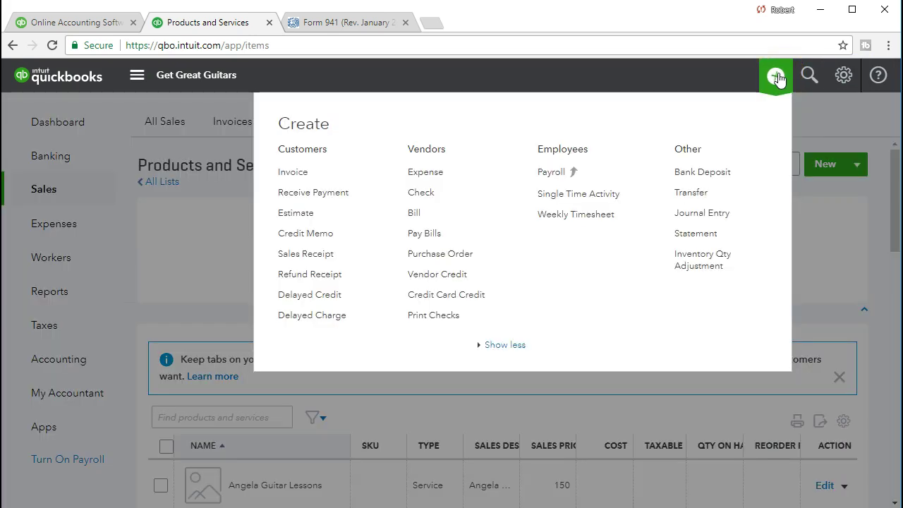
pyautogui.click(314, 173)
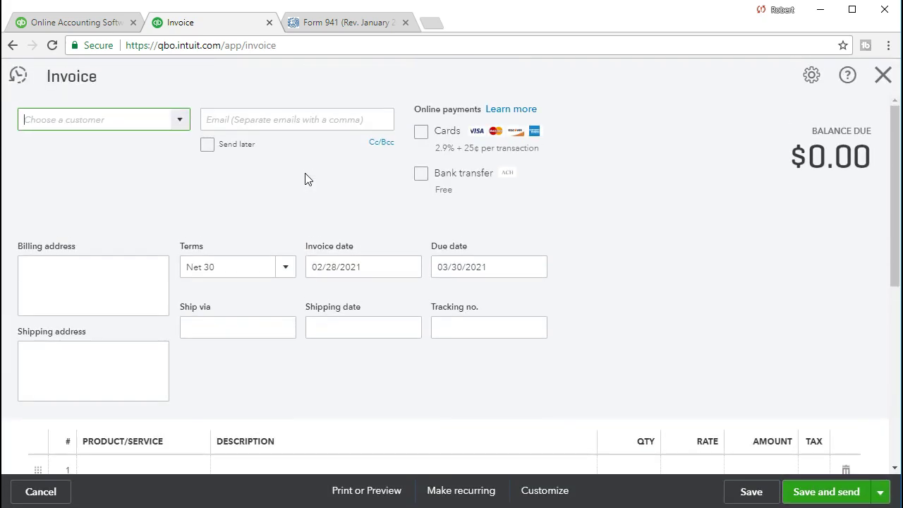
pyautogui.write('Pam Smith')
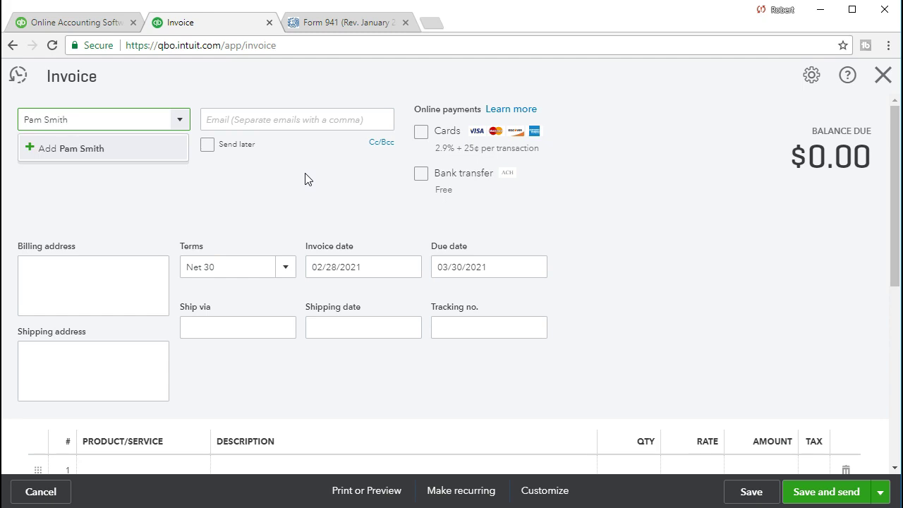
pyautogui.press('Return')
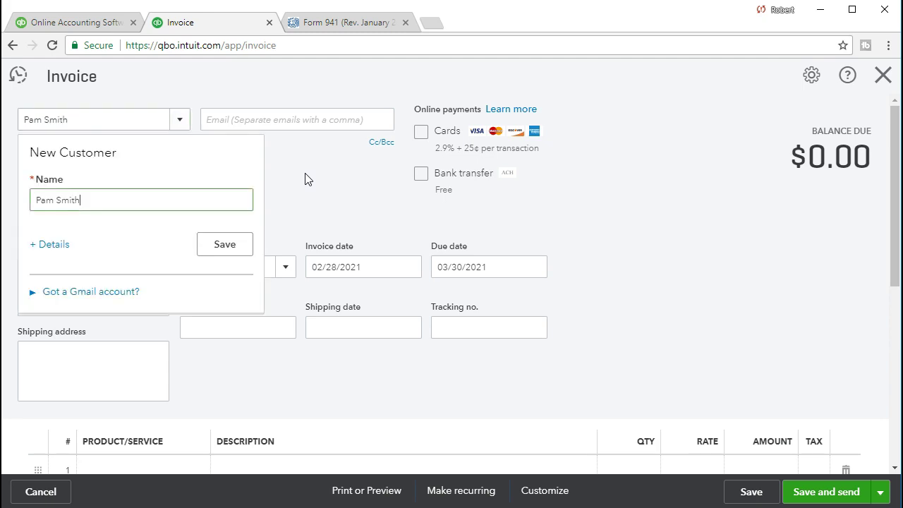
pyautogui.click(239, 248)
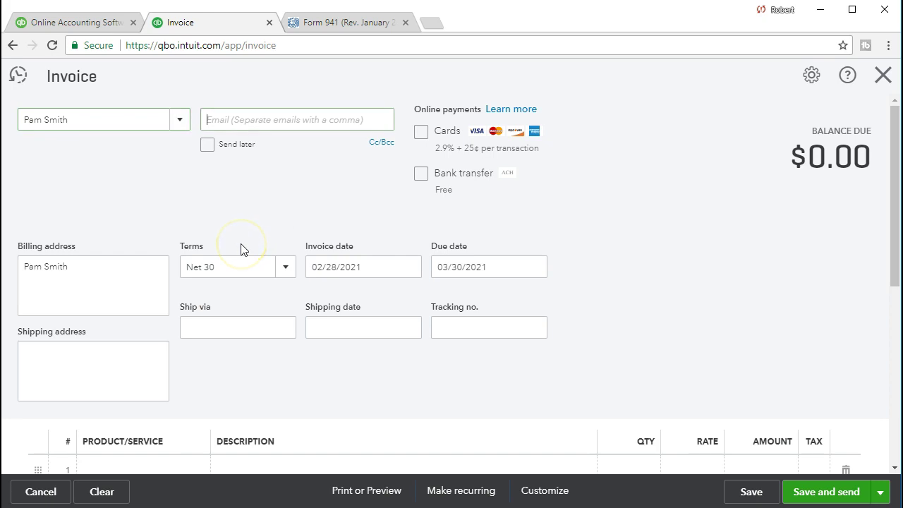
# Select Rebecca Guitar Lessons as the service on the first line of the new customer's invoice
pyautogui.press('Tab')
pyautogui.press('Tab')
pyautogui.press('Tab')
pyautogui.press('Tab')
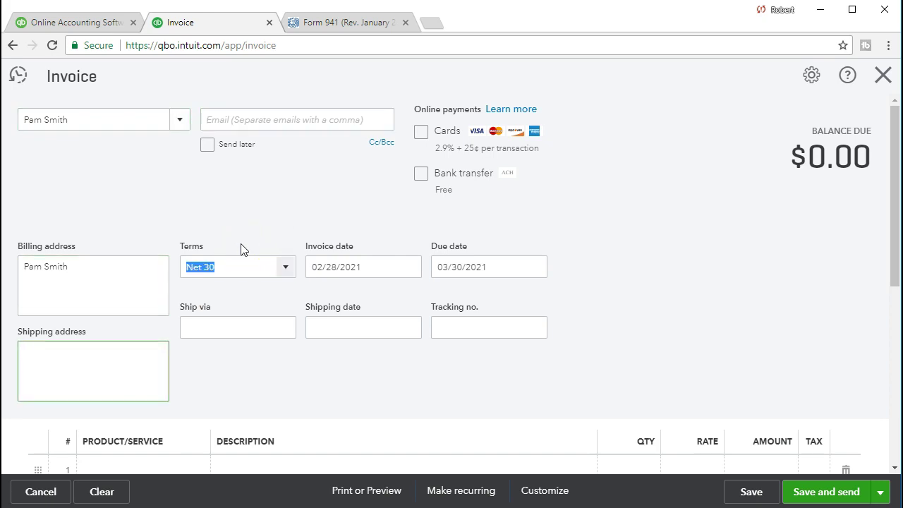
pyautogui.press('Tab')
pyautogui.press('Tab')
pyautogui.press('Tab')
pyautogui.press('Tab')
pyautogui.press('Tab')
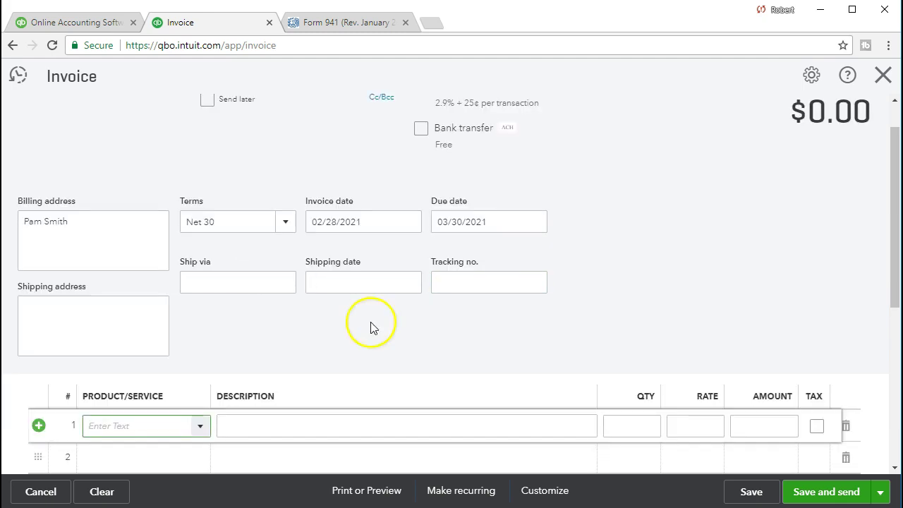
pyautogui.scroll(-1, 414, 351)
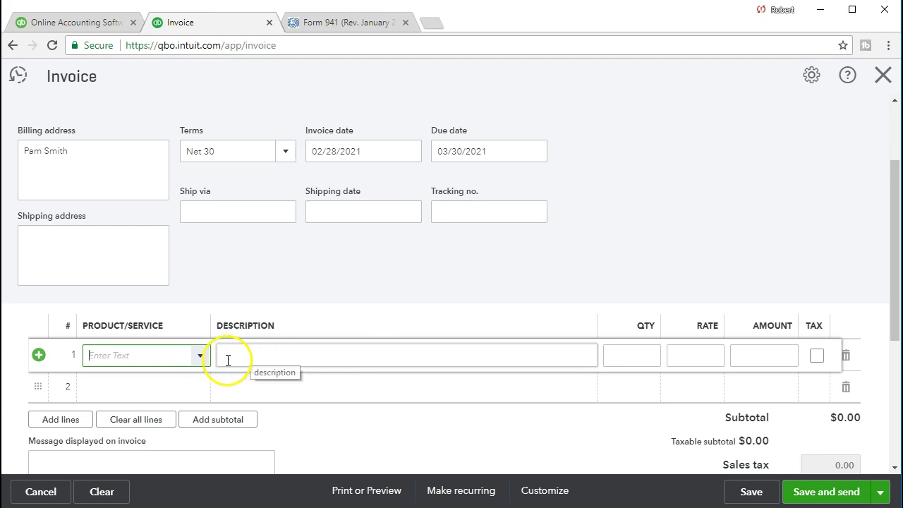
pyautogui.click(201, 361)
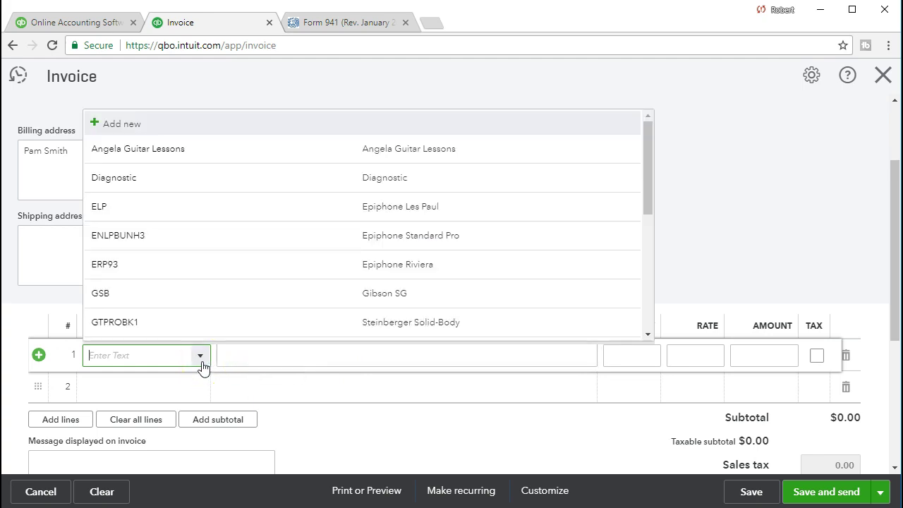
pyautogui.write('Rebecca Guitar Lesson')
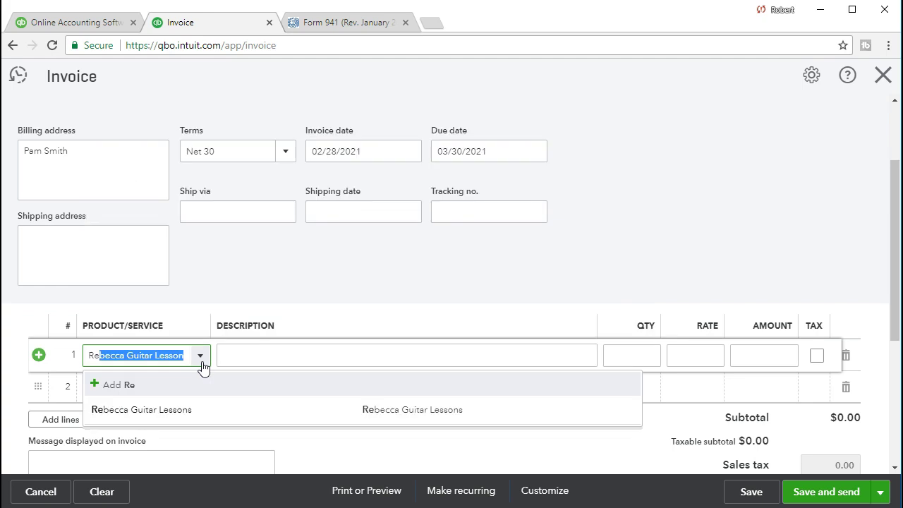
pyautogui.press('Tab')
# Set the Rebecca Guitar Lessons quantity to 8, and save and close the invoice
pyautogui.press('Tab')
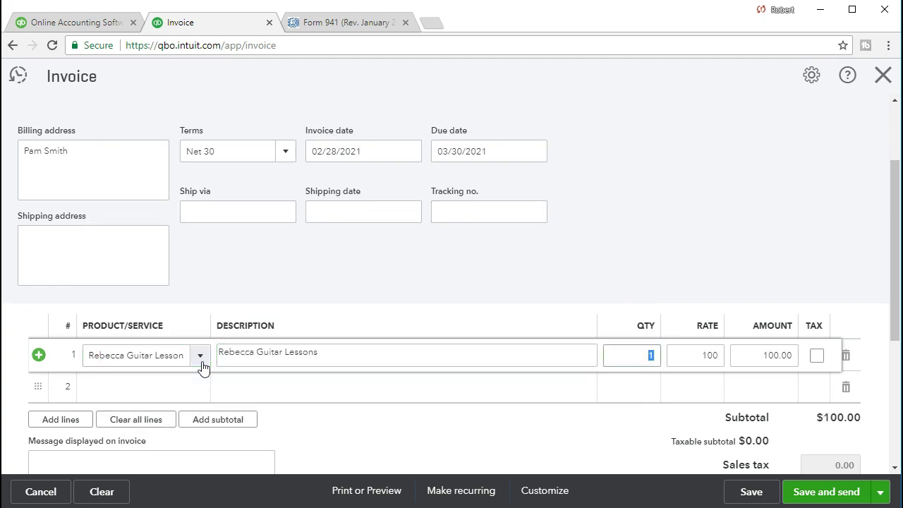
pyautogui.press('Tab')
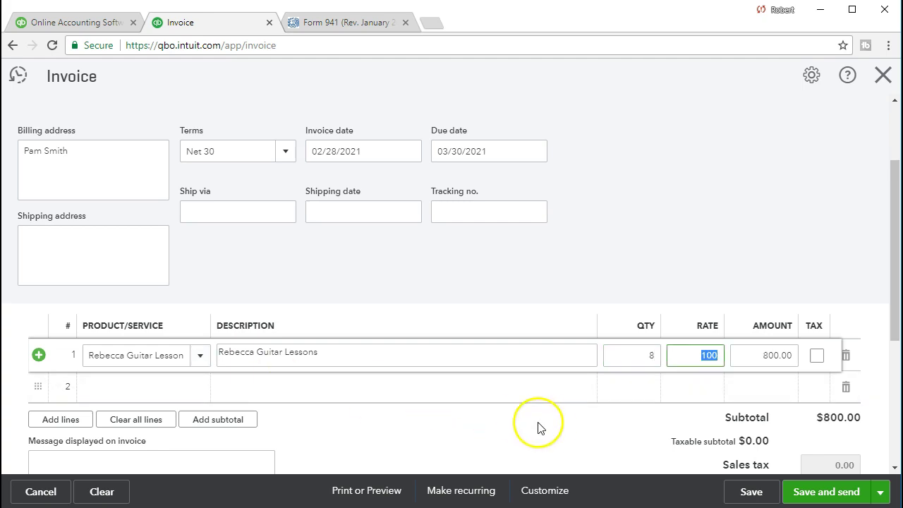
pyautogui.scroll(-1, 544, 429)
pyautogui.scroll(-1, 548, 431)
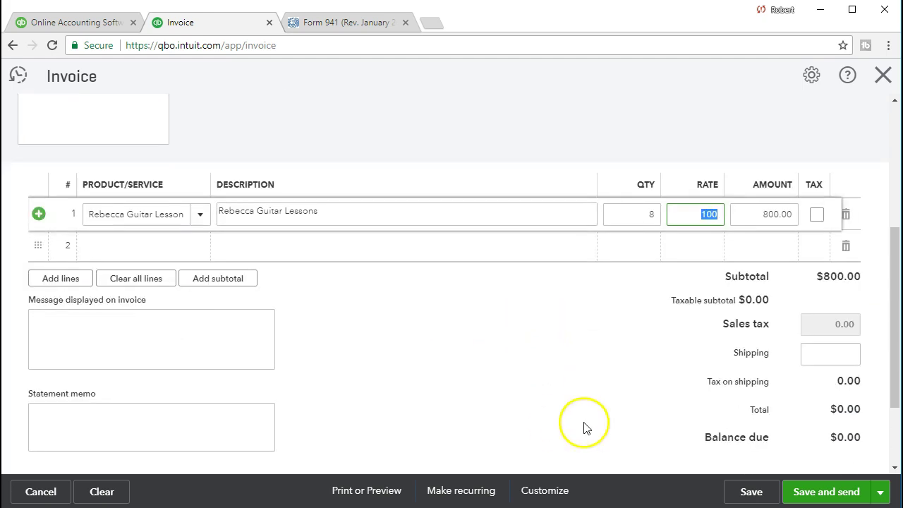
pyautogui.click(524, 243)
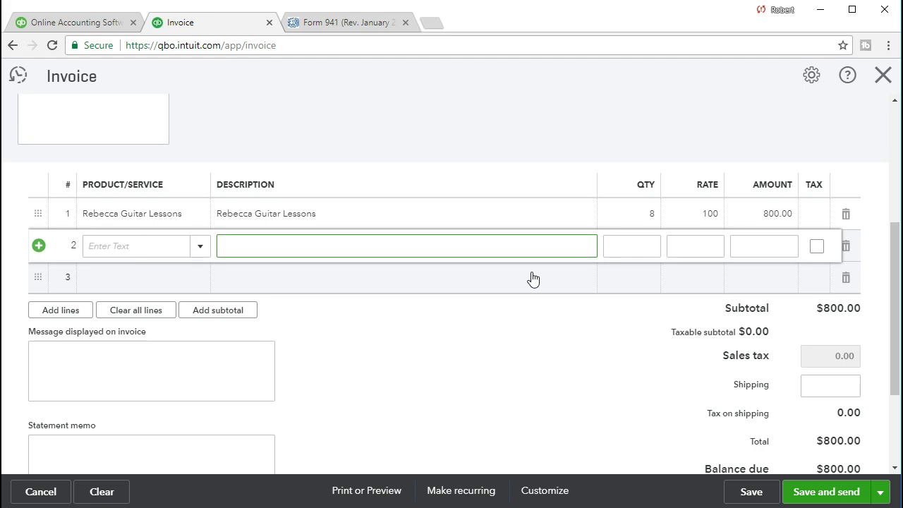
pyautogui.click(742, 492)
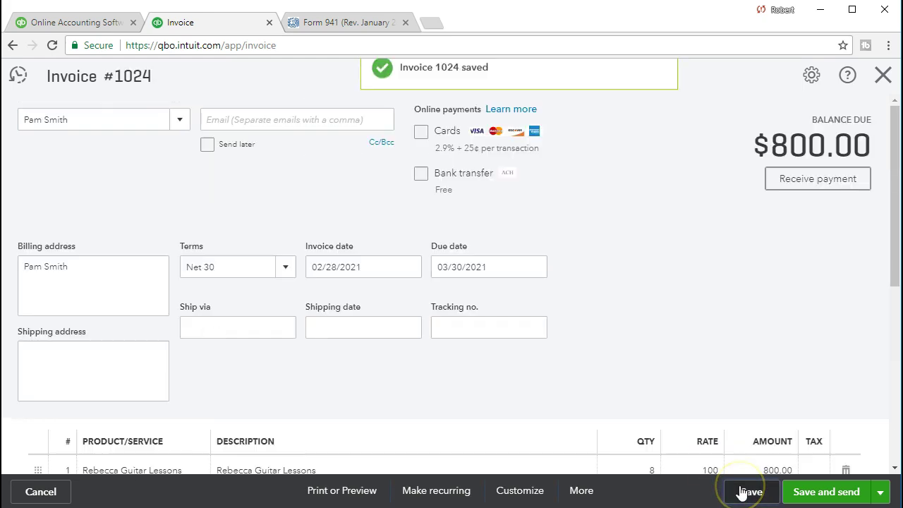
pyautogui.click(883, 76)
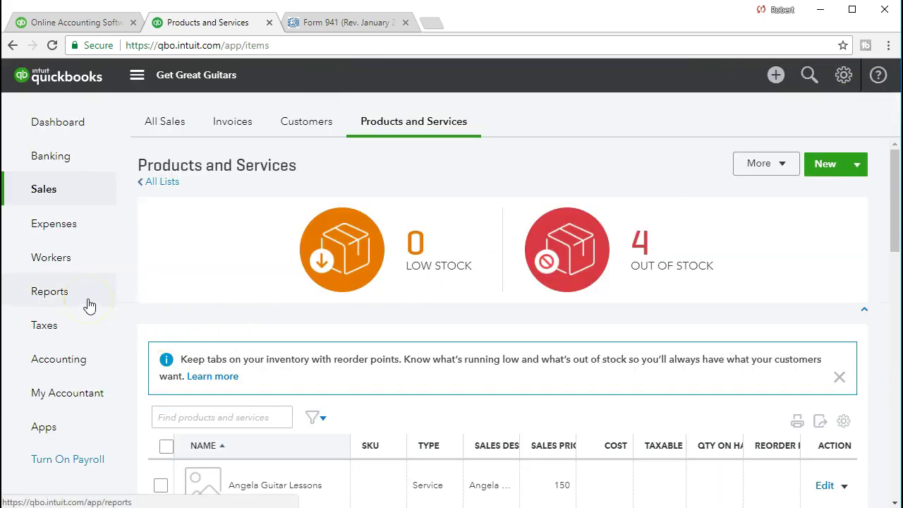
# Open the Reports page to check the effect of the new invoices
pyautogui.click(49, 291)
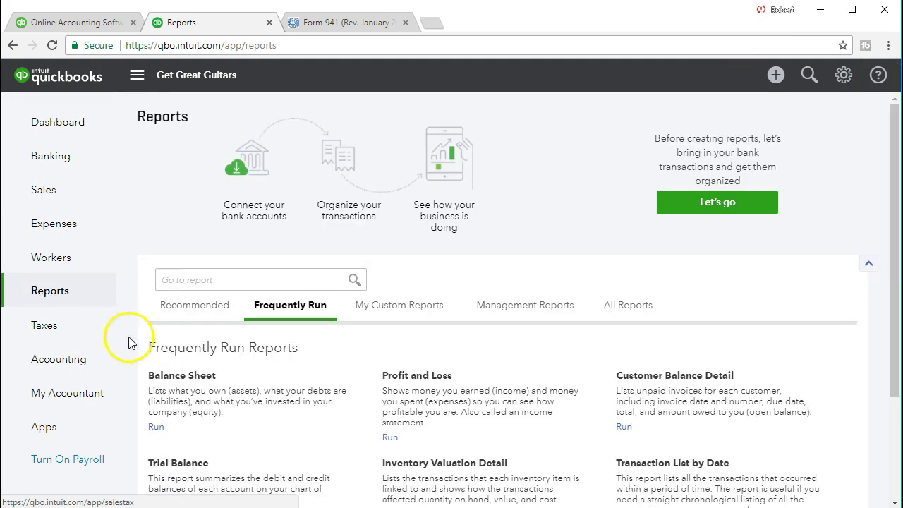
# Open the Balance Sheet report and run it for the period 02/01/2021 to 02/28/2021
pyautogui.click(158, 383)
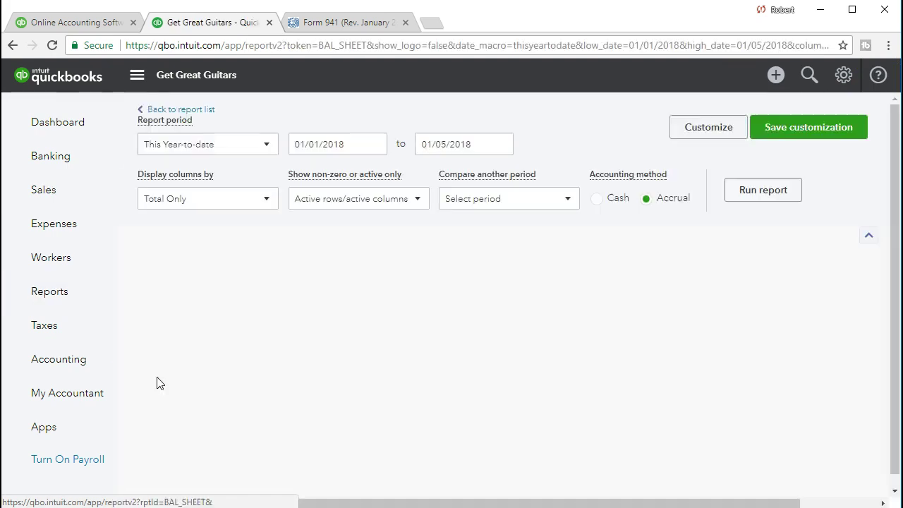
pyautogui.click(336, 143)
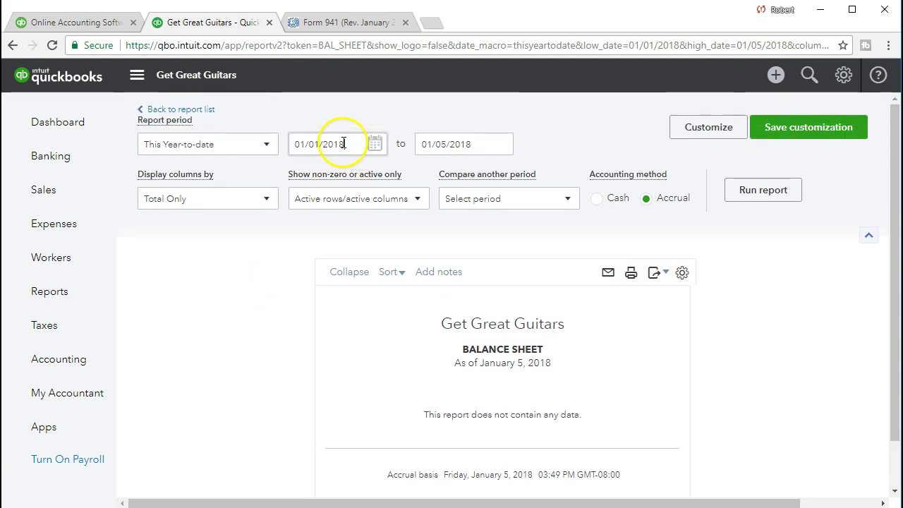
pyautogui.write('0')
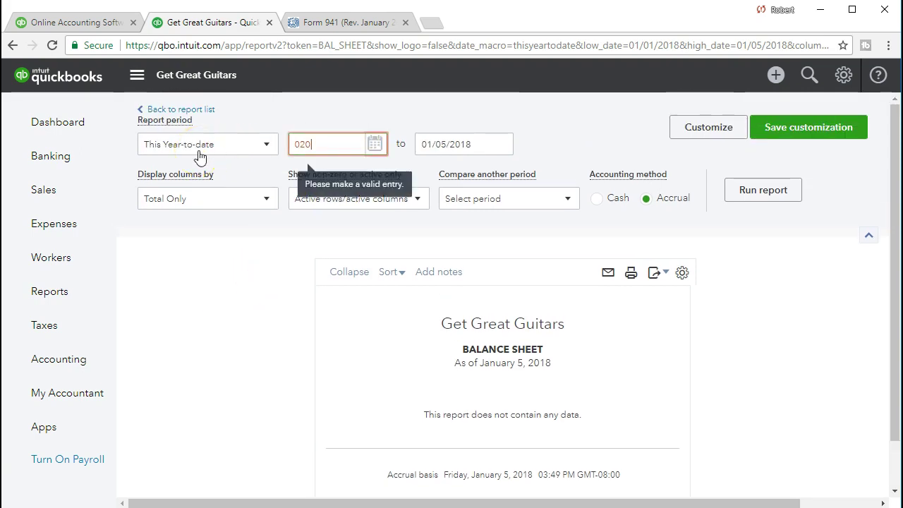
pyautogui.write('2/01/2022')
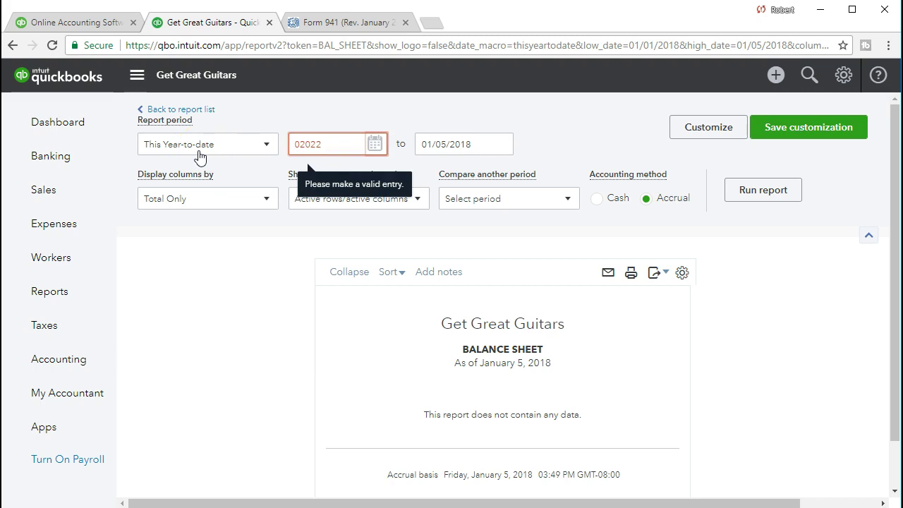
pyautogui.write('8')
pyautogui.press('Tab')
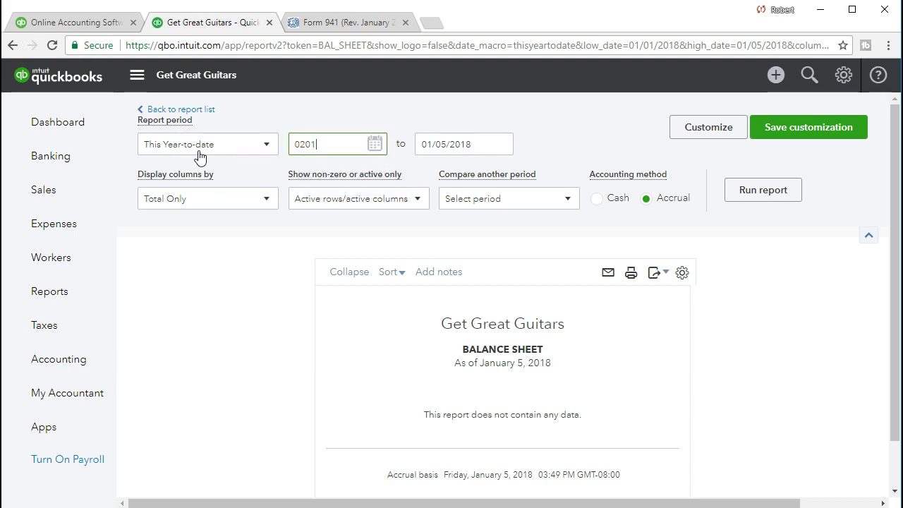
pyautogui.write('02/28/2021')
pyautogui.press('Tab')
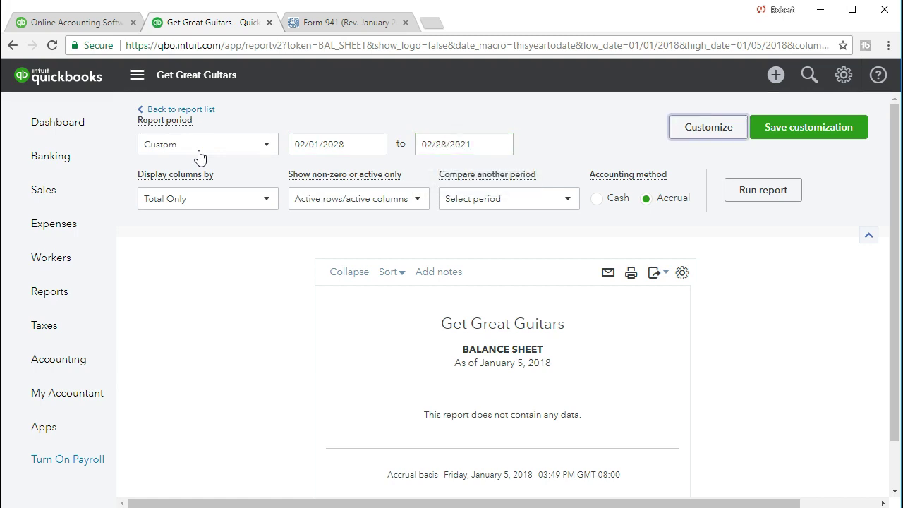
pyautogui.tripleClick(348, 143)
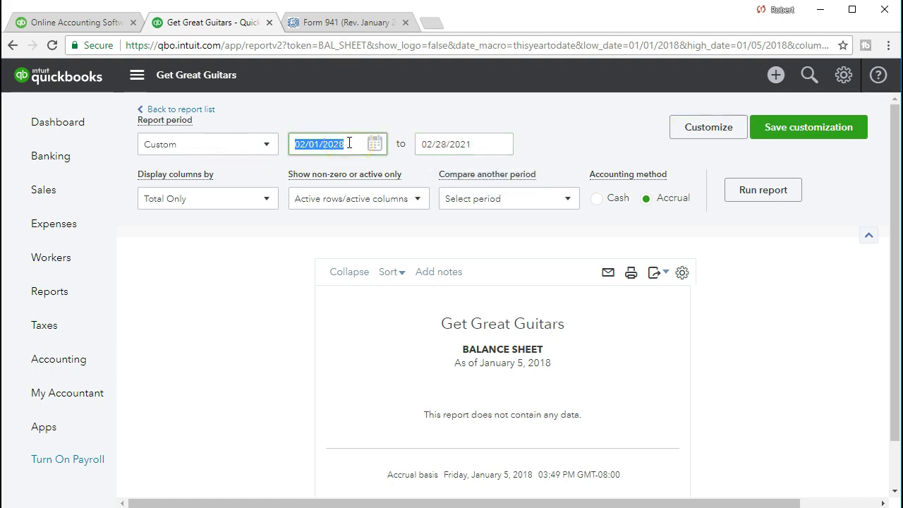
pyautogui.write('02/01/2021')
pyautogui.press('Tab')
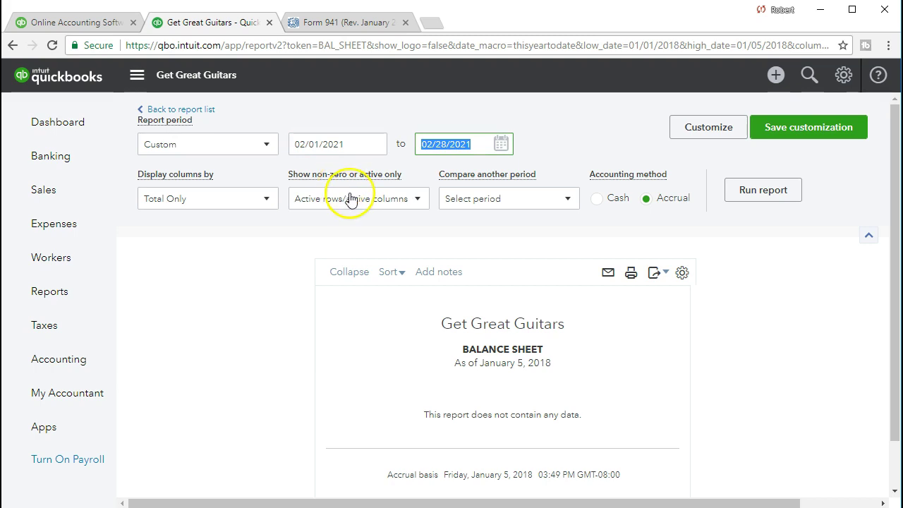
pyautogui.click(732, 199)
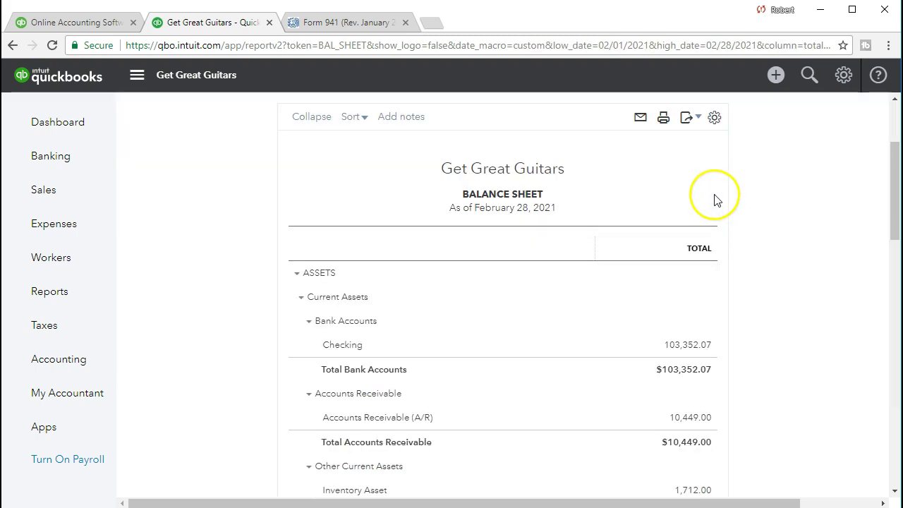
# Drill into the Accounts Receivable (A/R) balance and review the 02/28/2021 invoices in its transaction list
pyautogui.scroll(-1, 540, 339)
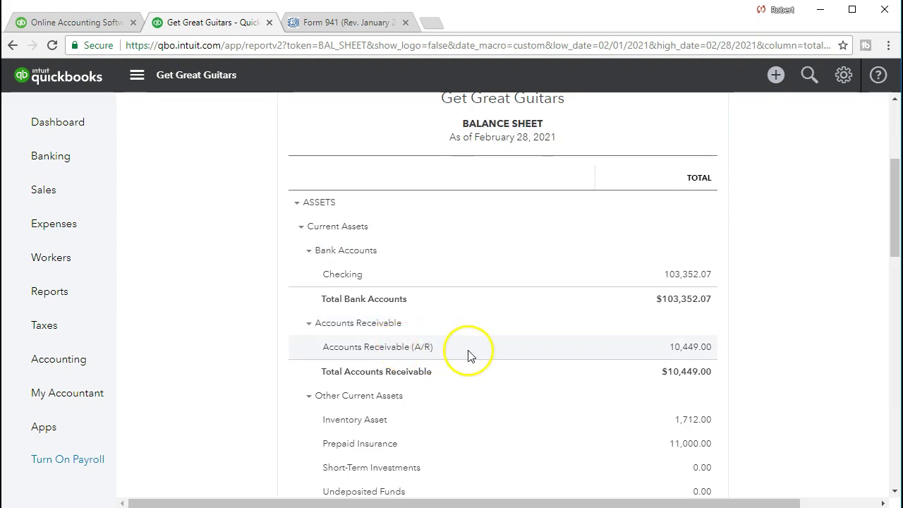
pyautogui.click(690, 355)
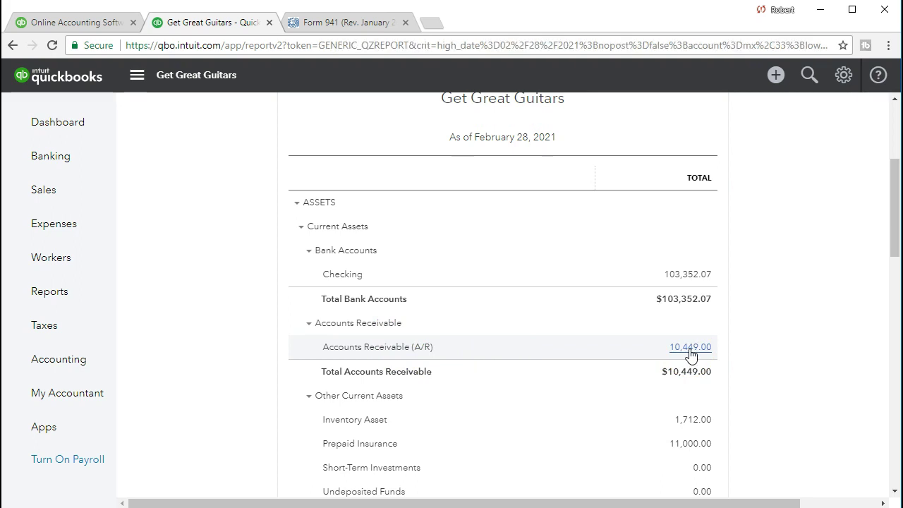
pyautogui.scroll(-3, 690, 354)
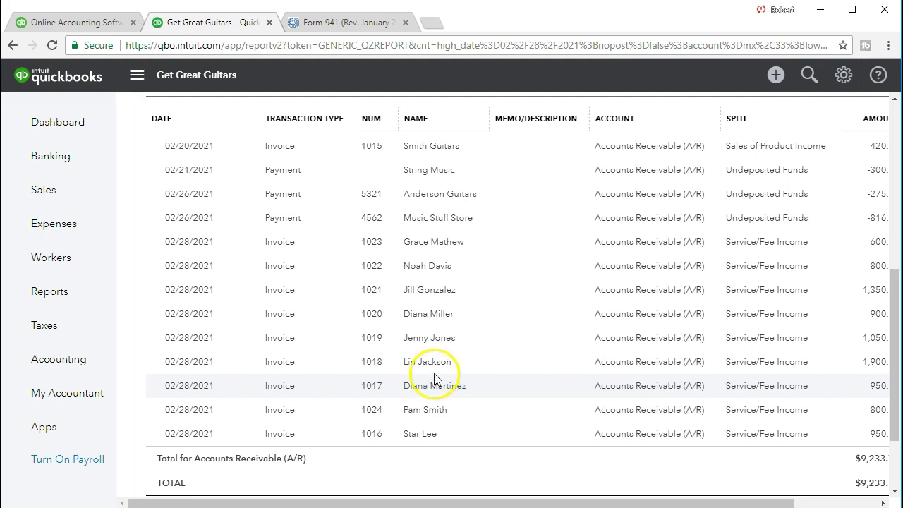
pyautogui.click(436, 345)
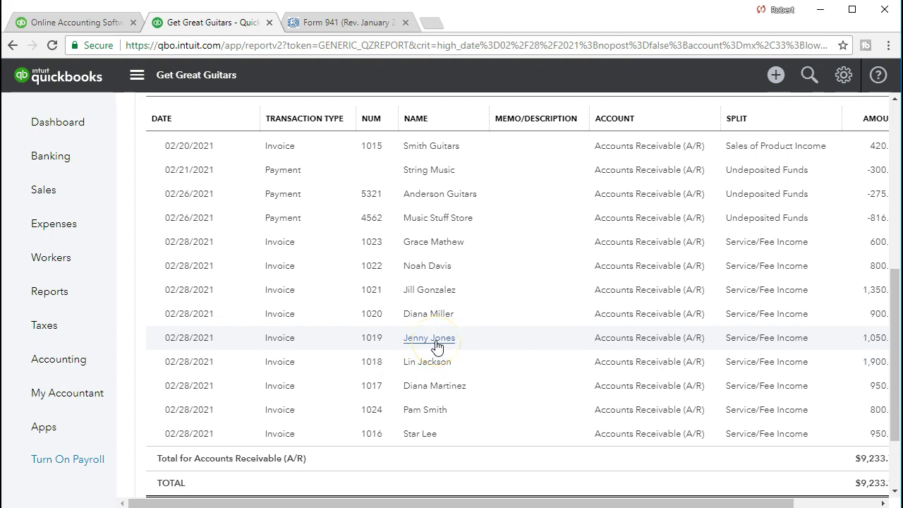
pyautogui.click(437, 317)
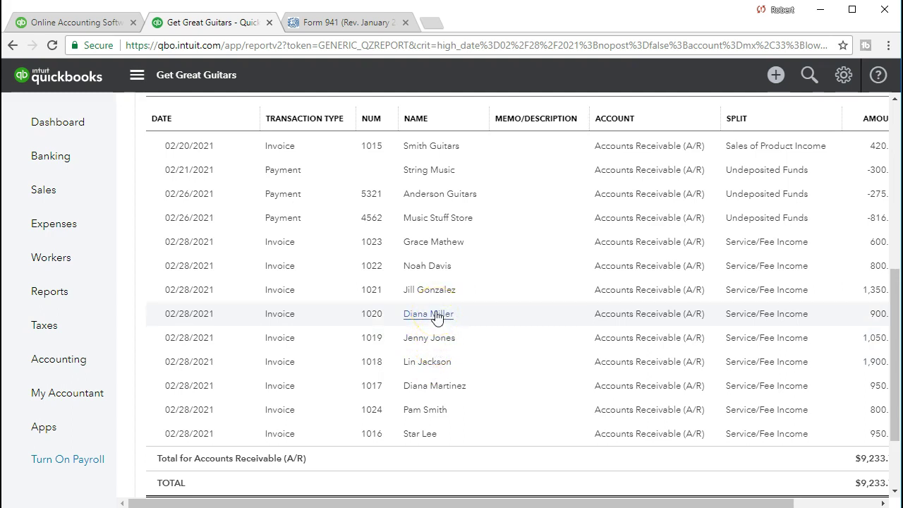
pyautogui.click(432, 293)
pyautogui.click(433, 273)
pyautogui.click(434, 243)
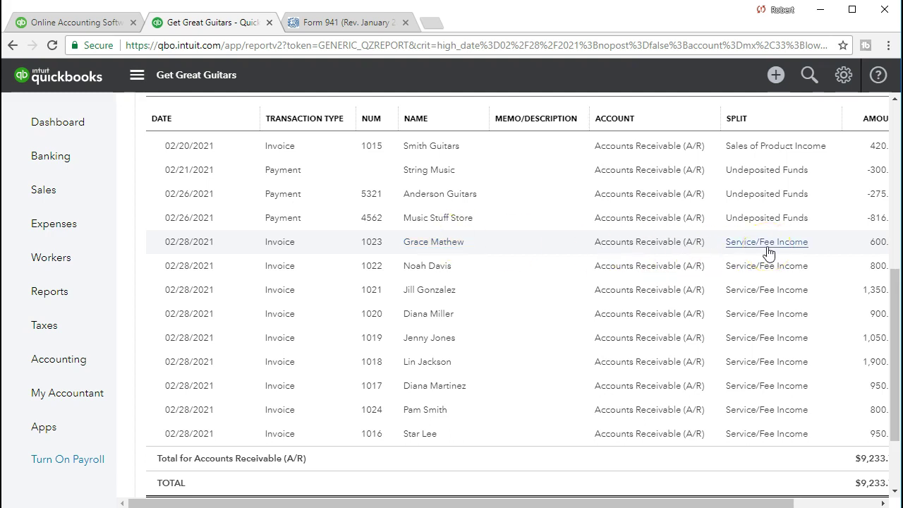
# Open invoice 1022 from the transaction list, check its line items, and close it
pyautogui.click(759, 273)
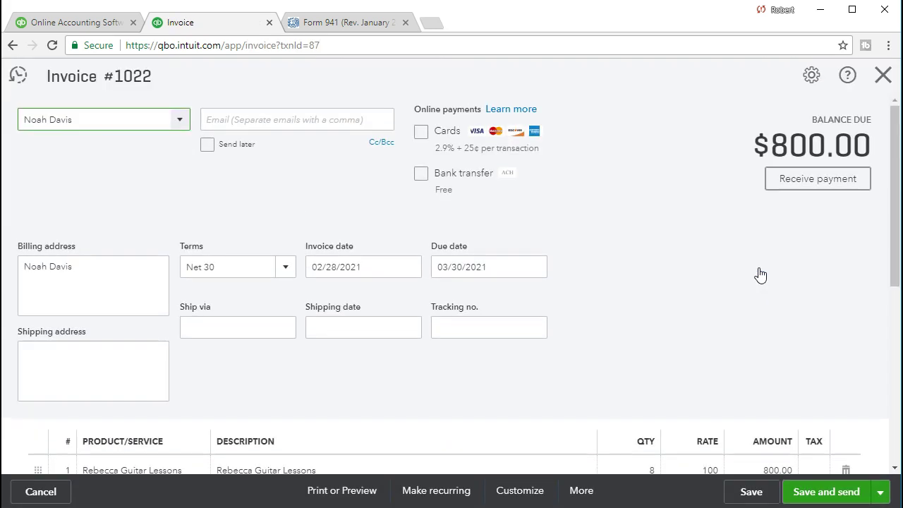
pyautogui.click(603, 307)
pyautogui.scroll(-2, 603, 307)
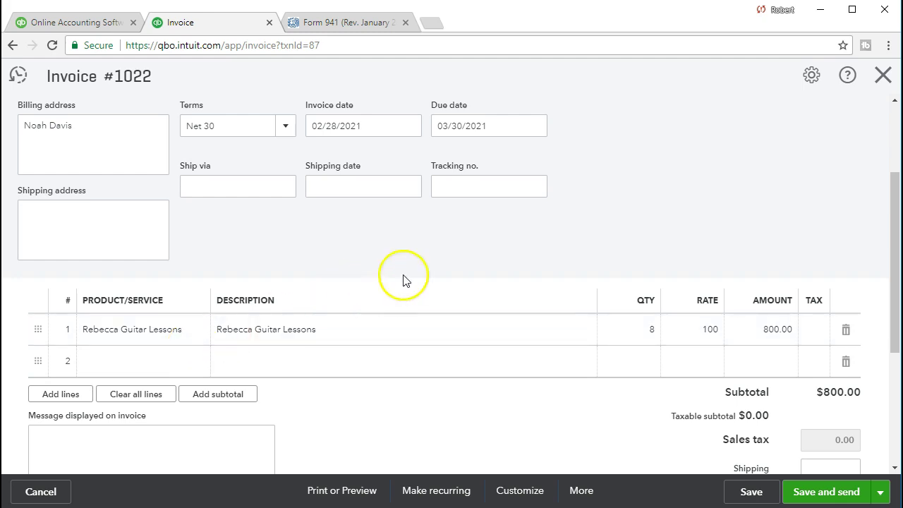
pyautogui.click(882, 79)
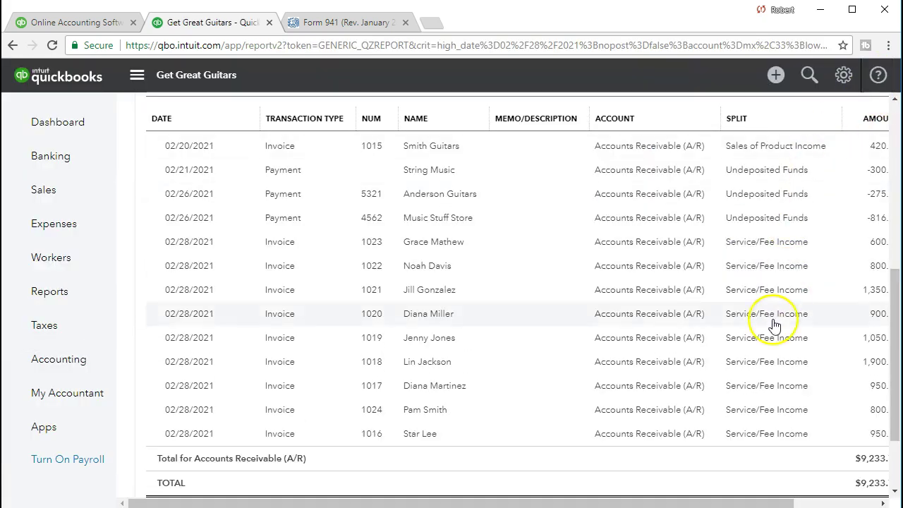
# Inspect the service lines of invoices 1019 and 1024 one after the other, closing each to return to the transaction list
pyautogui.click(873, 340)
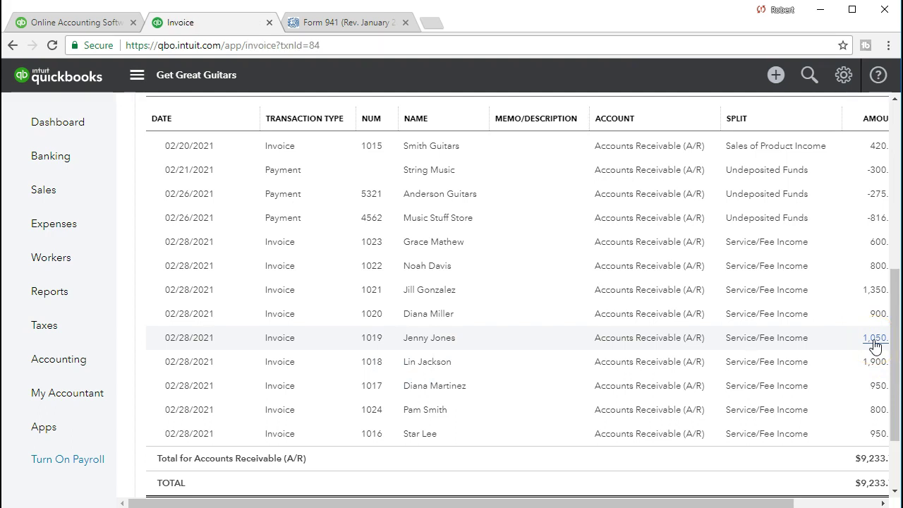
pyautogui.scroll(-2, 715, 359)
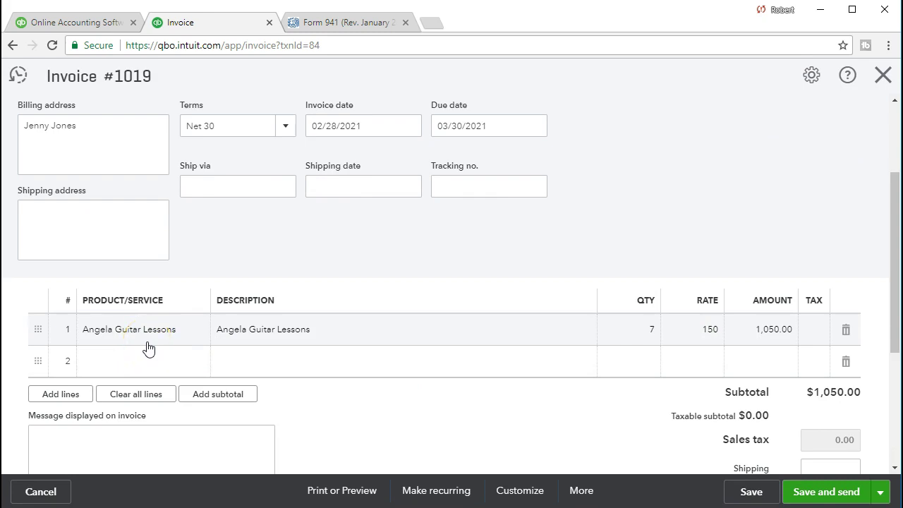
pyautogui.click(880, 78)
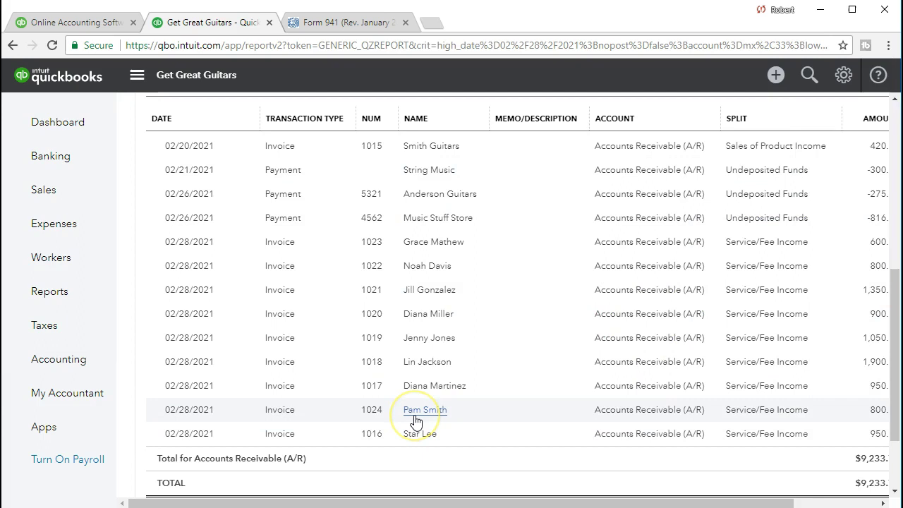
pyautogui.click(415, 416)
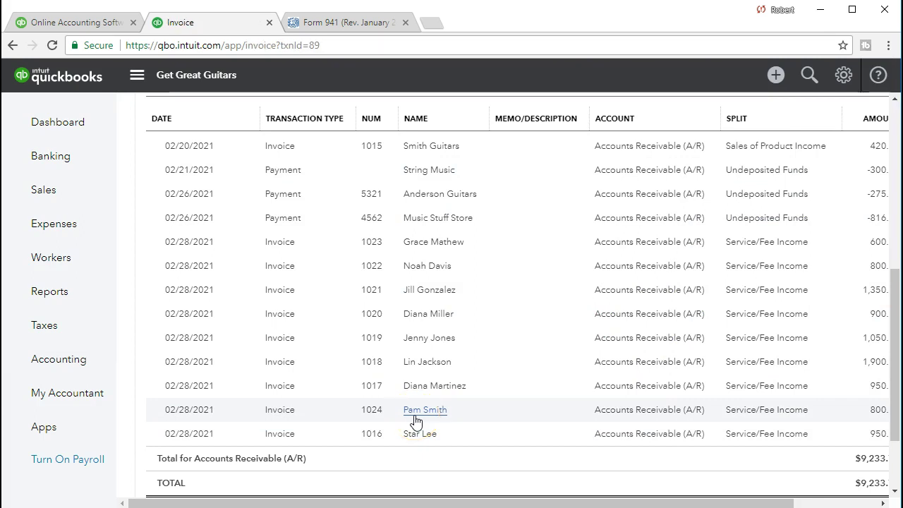
pyautogui.scroll(-2, 415, 419)
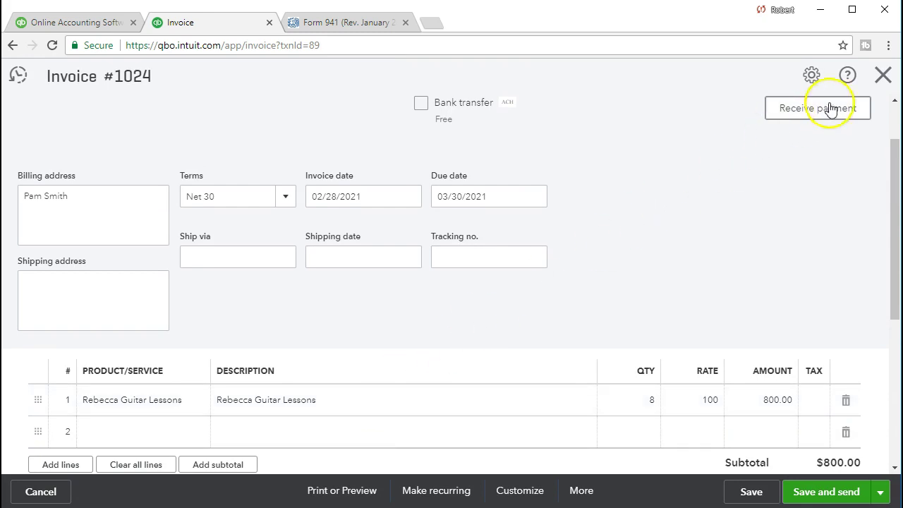
pyautogui.click(879, 78)
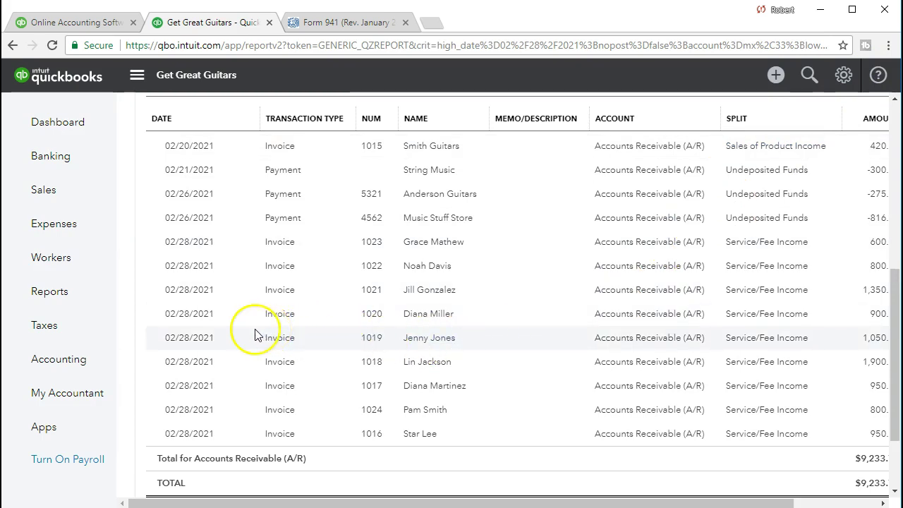
# Open the Profit and Loss report and run it for the period 02/01/2021 to 02/28/2021
pyautogui.click(91, 301)
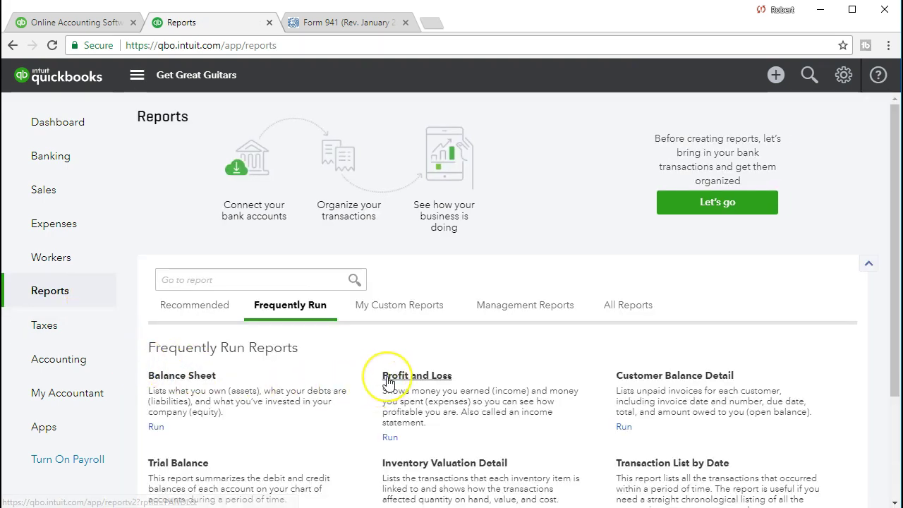
pyautogui.click(388, 378)
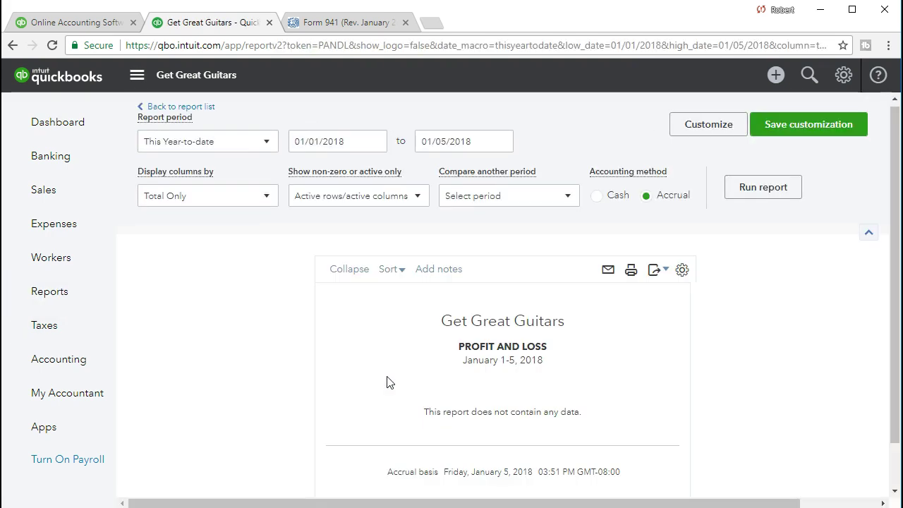
pyautogui.click(366, 141)
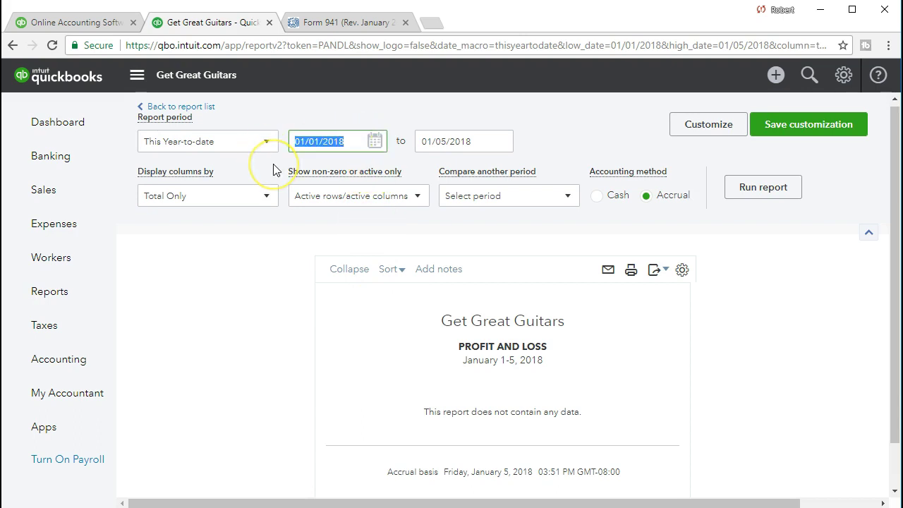
pyautogui.write('02012021')
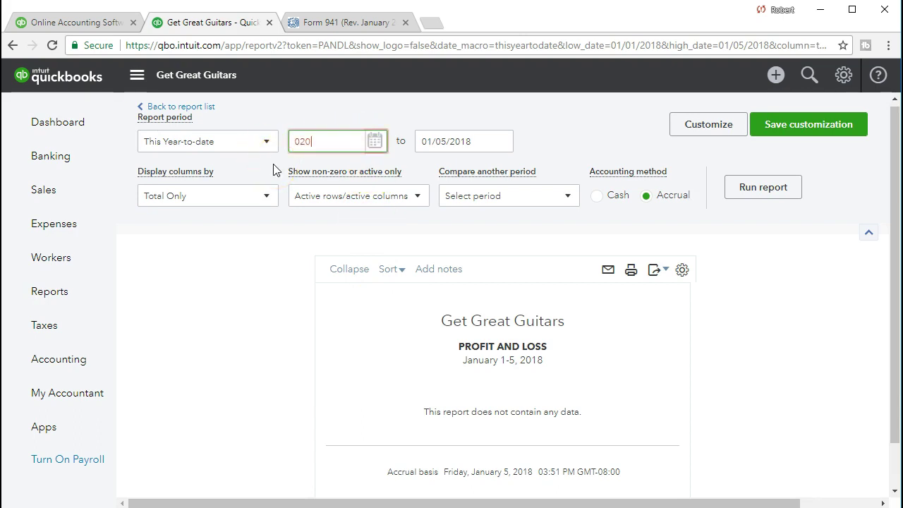
pyautogui.press('Tab')
pyautogui.write('02/28/2021')
pyautogui.press('Tab')
pyautogui.click(297, 171)
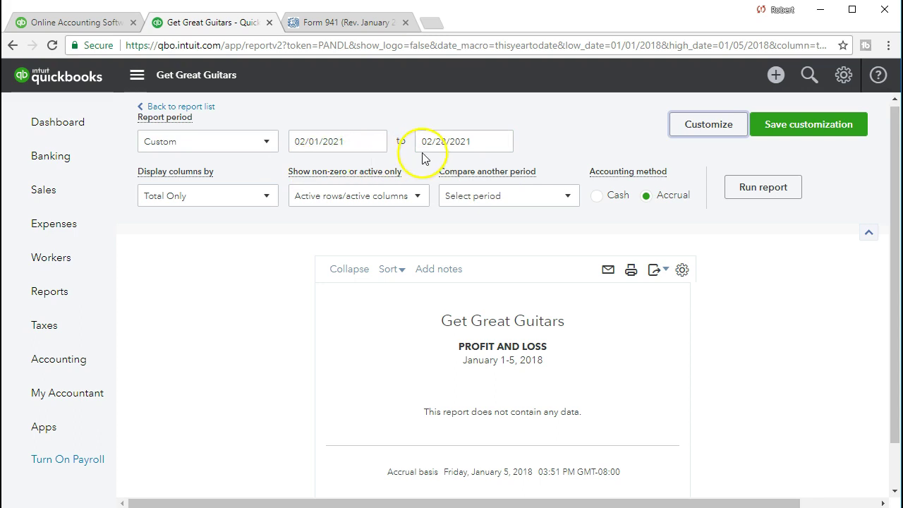
pyautogui.click(735, 187)
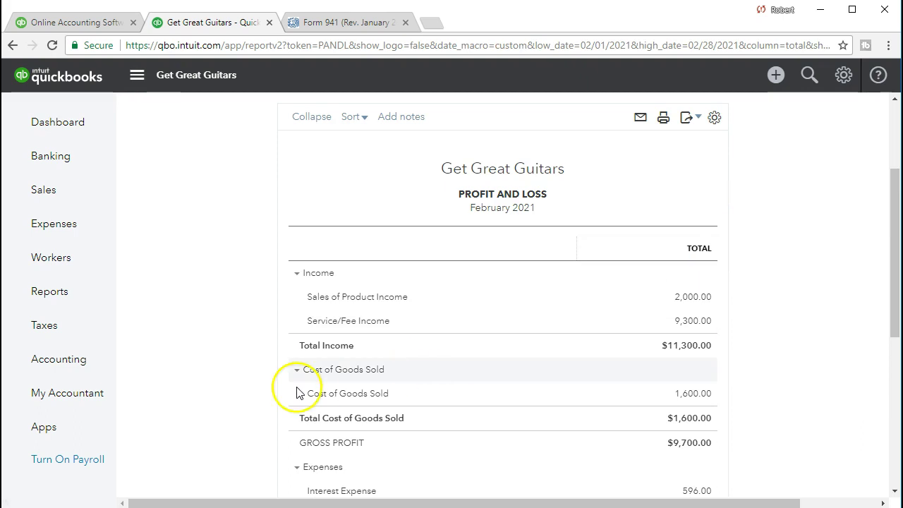
# Drill into the Service/Fee Income amount to review its invoices, and return to the Profit and Loss summary
pyautogui.scroll(-1, 544, 306)
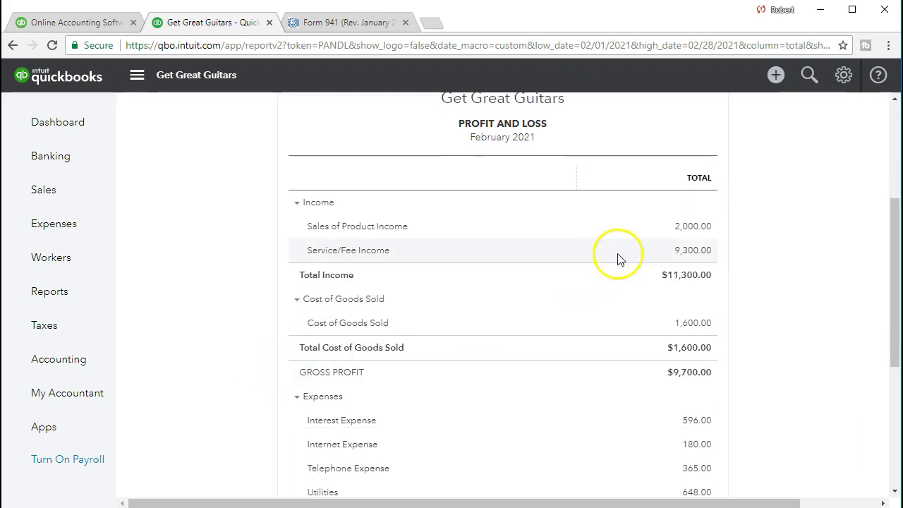
pyautogui.click(704, 255)
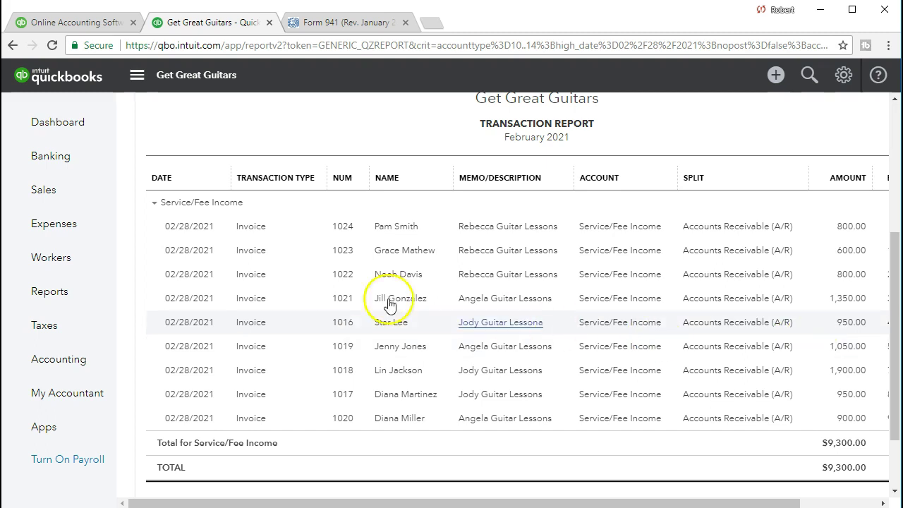
pyautogui.scroll(4, 282, 292)
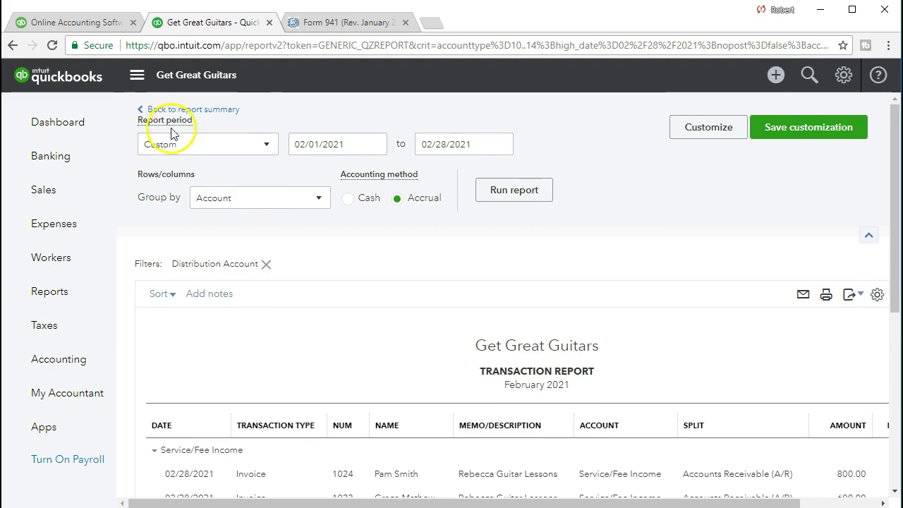
pyautogui.click(189, 102)
pyautogui.scroll(-3, 301, 317)
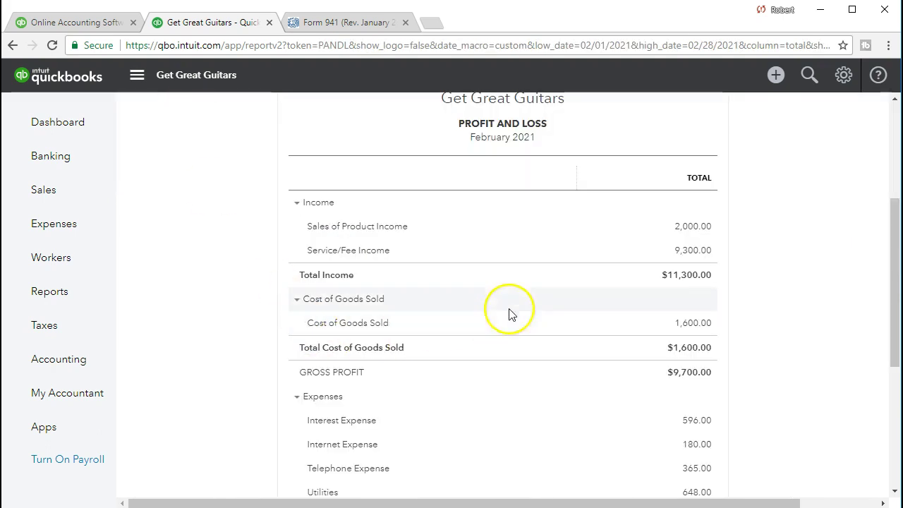
pyautogui.click(702, 263)
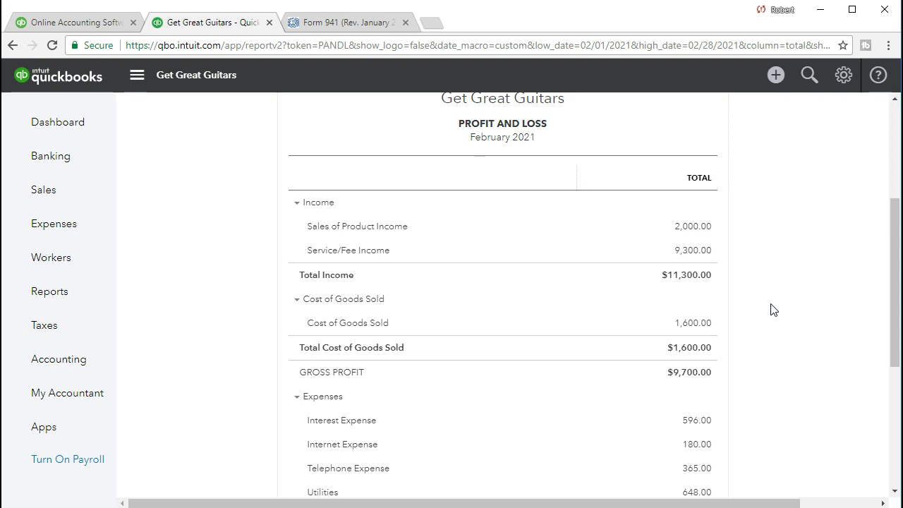
pyautogui.click(722, 265)
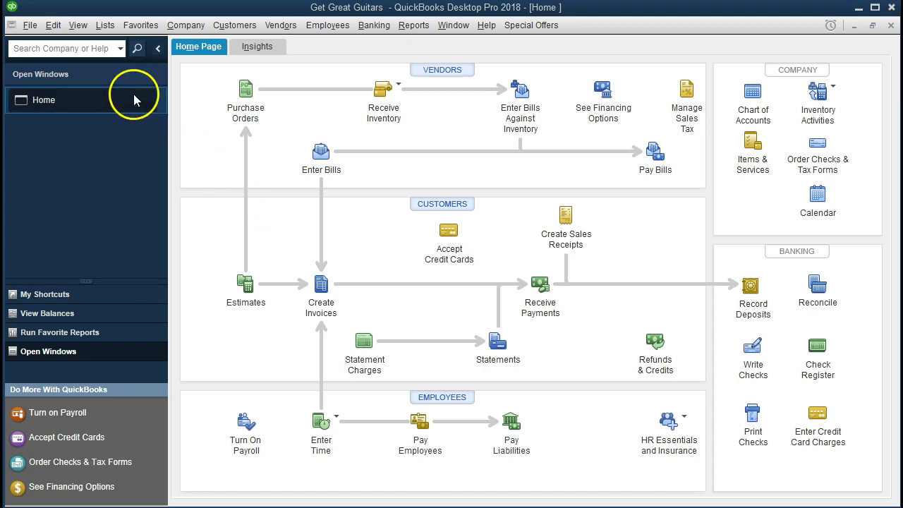
pyautogui.click(31, 26)
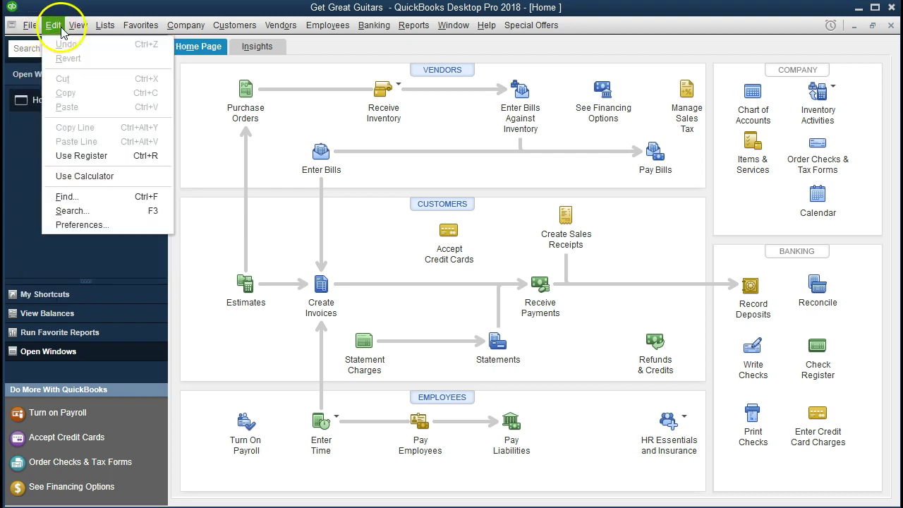
pyautogui.moveTo(77, 28)
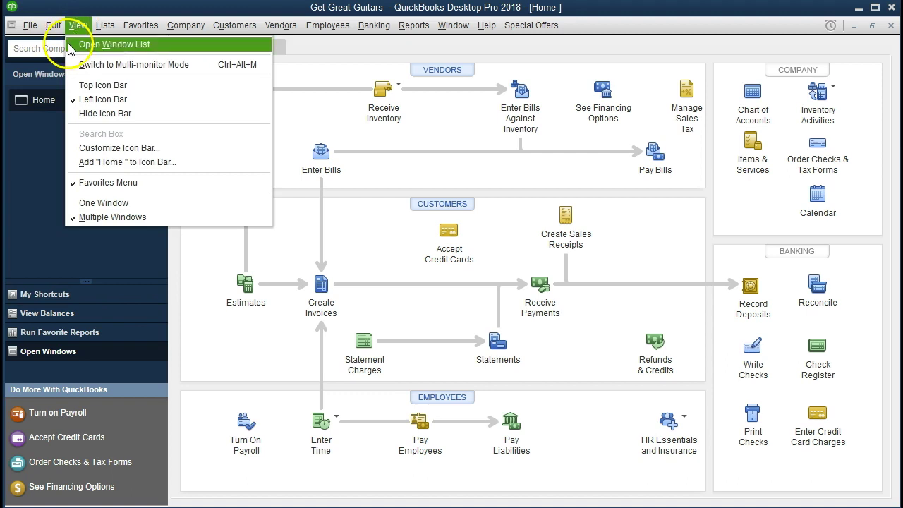
pyautogui.click(34, 136)
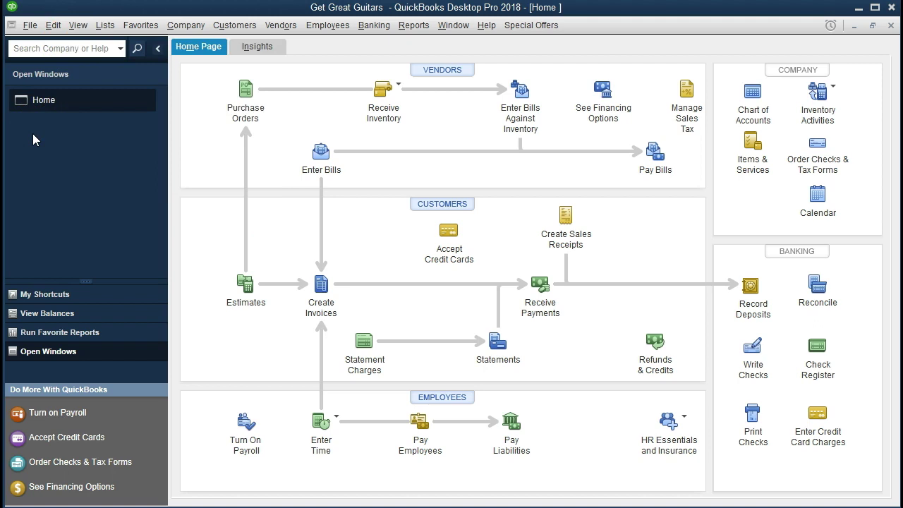
pyautogui.click(174, 31)
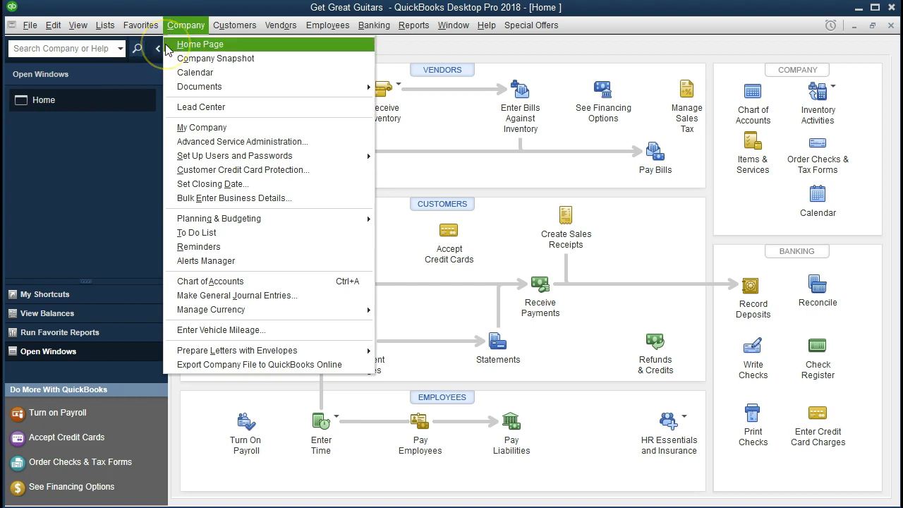
pyautogui.click(169, 45)
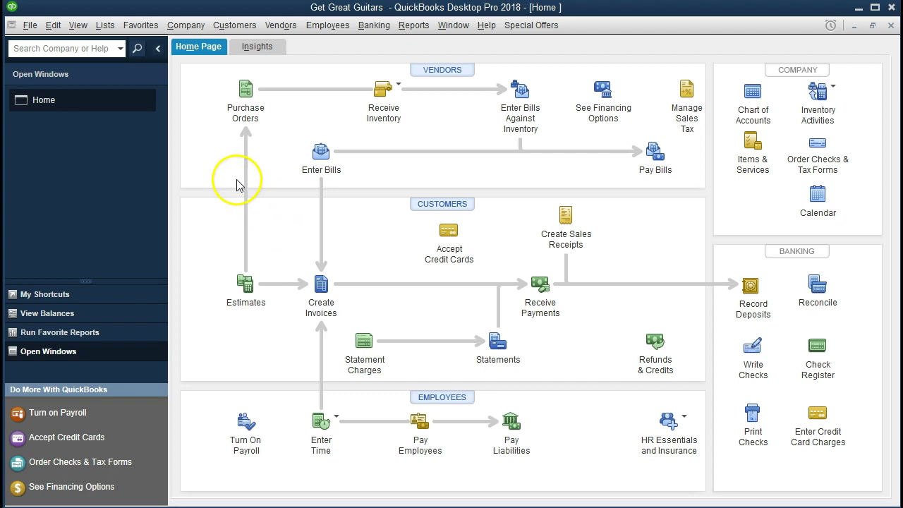
# Open the Item List and start a new item of type Service
pyautogui.click(111, 31)
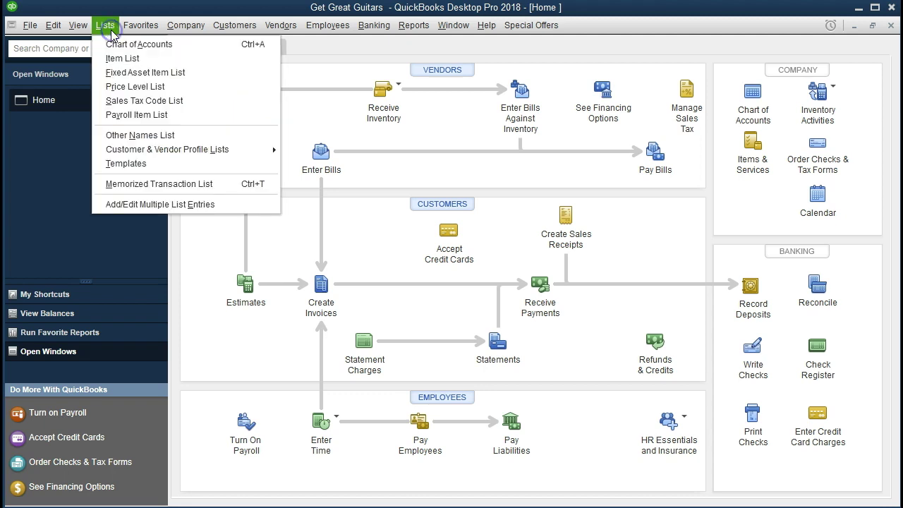
pyautogui.click(154, 63)
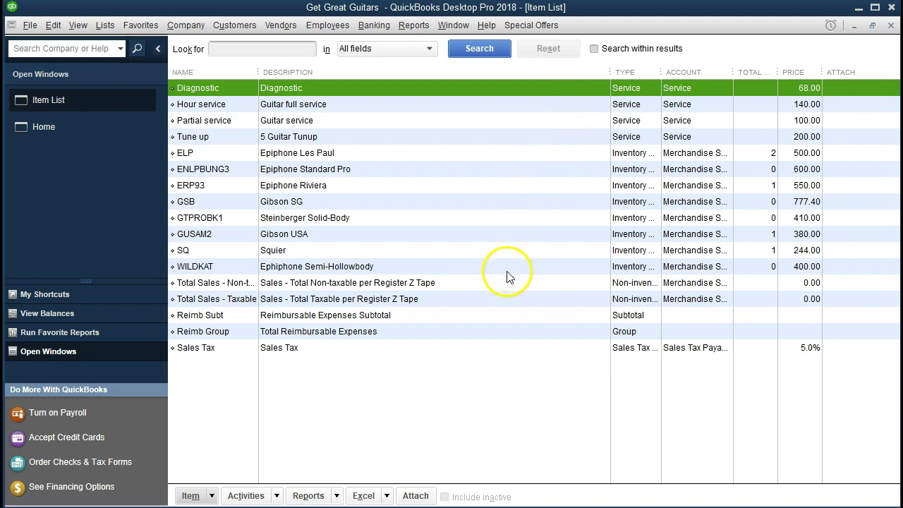
pyautogui.click(212, 496)
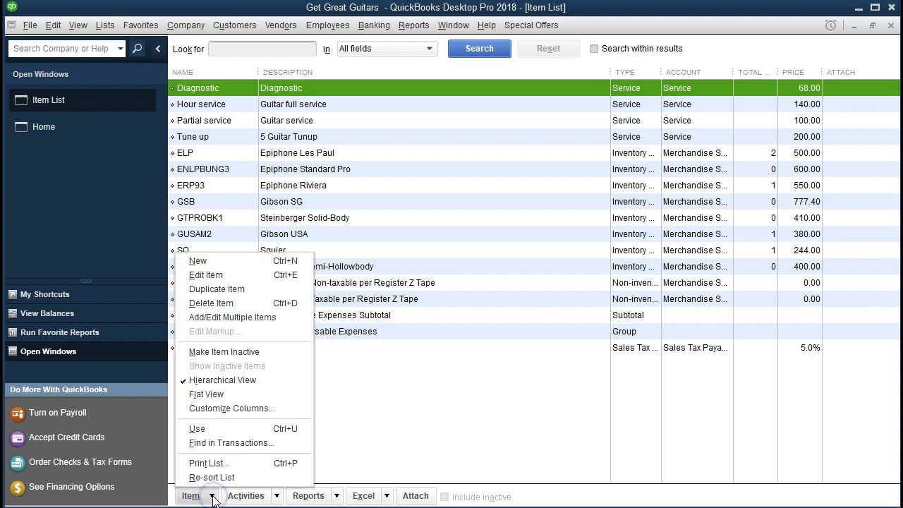
pyautogui.click(237, 262)
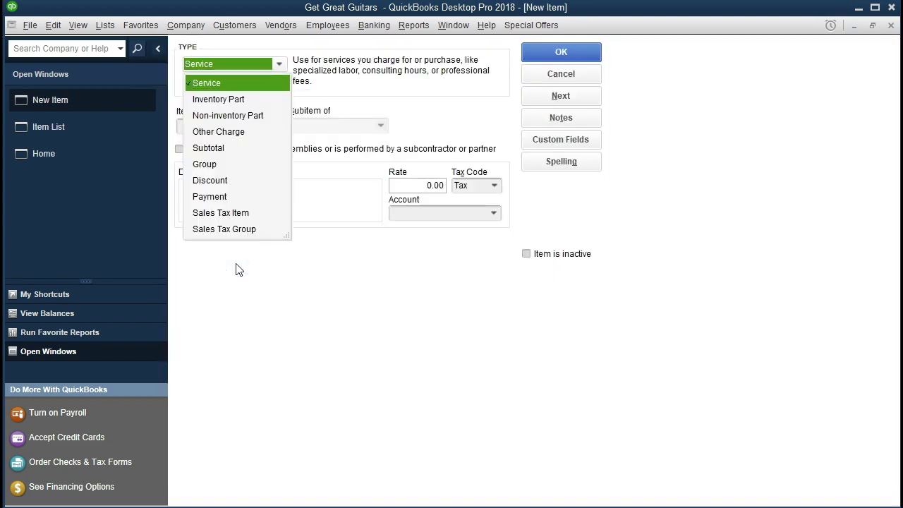
pyautogui.click(279, 67)
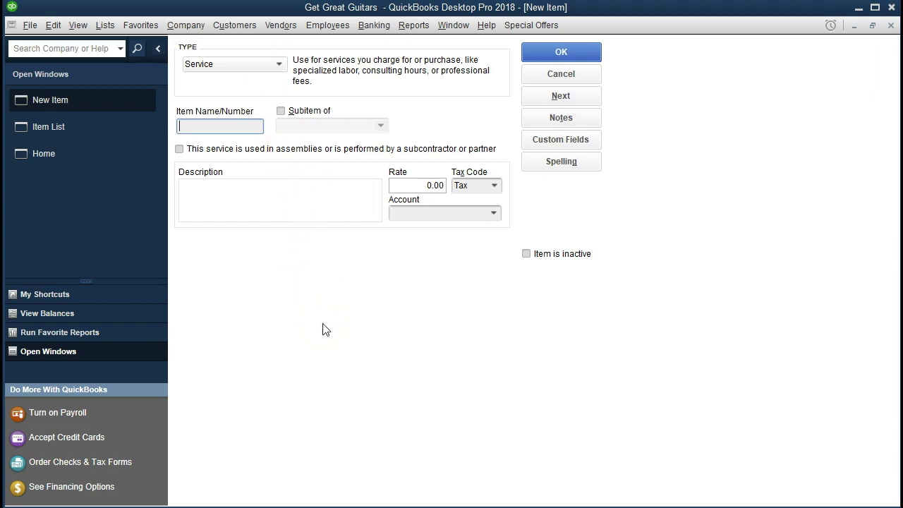
# Name the new service item "Jody Guitar Lessons" and enter the same text as its description
pyautogui.write('Jody Guitar Lessons')
pyautogui.press('Tab')
pyautogui.press('Tab')
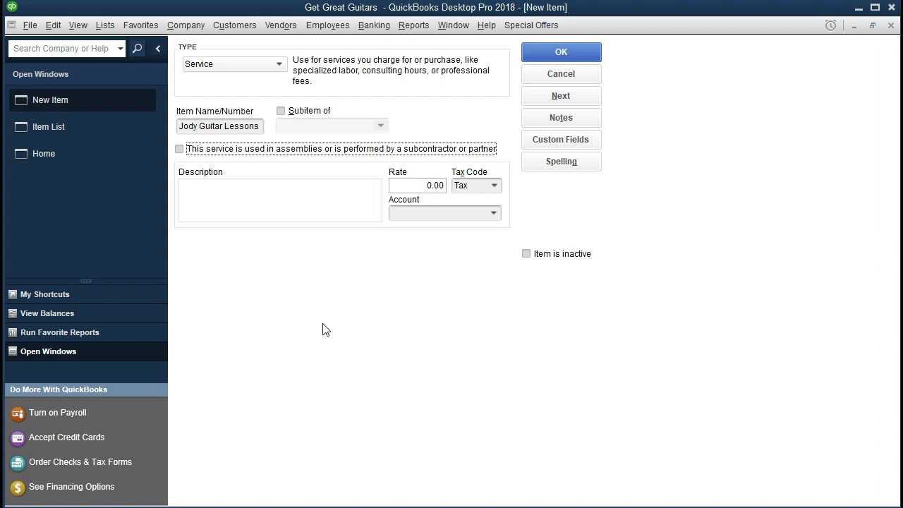
pyautogui.press('Tab')
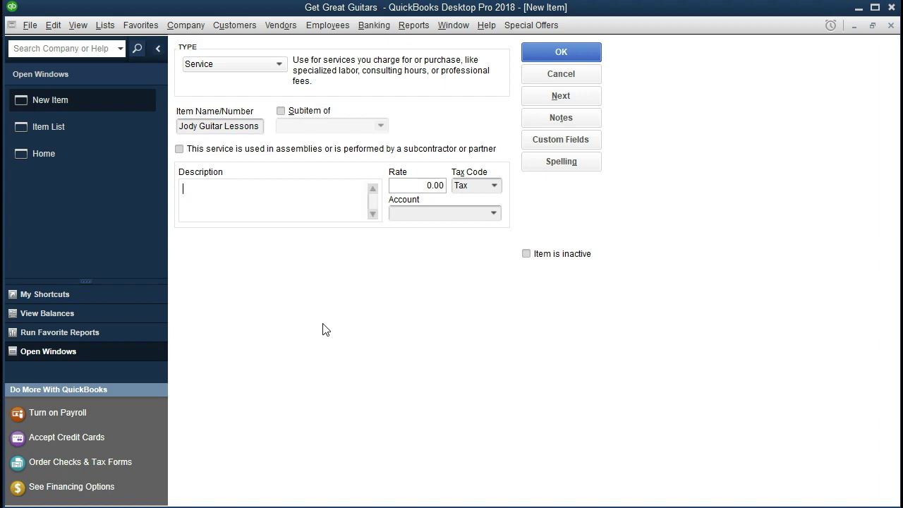
pyautogui.write('Jody Guitar Lessons')
pyautogui.press('Tab')
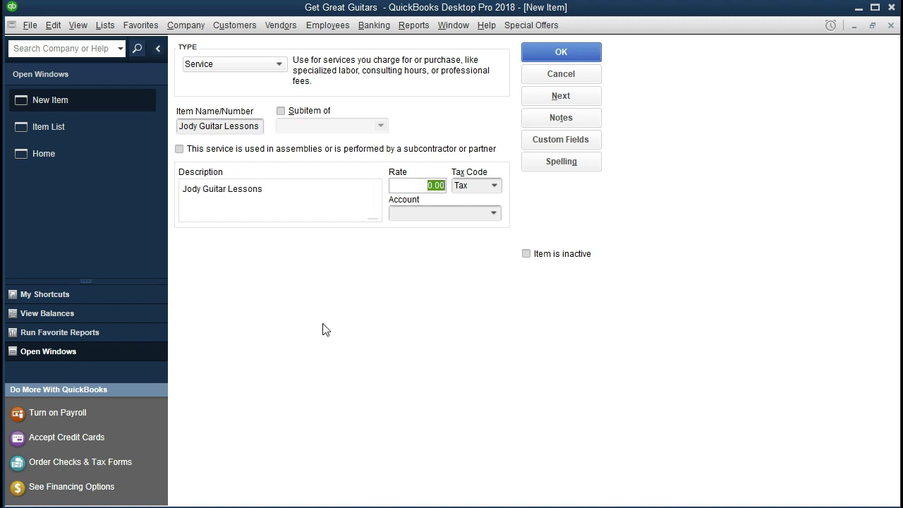
# Set the item's rate to 190, tax code to Non and account to Service, and save it, ignoring the spelling suggestion
pyautogui.write('190')
pyautogui.press('Tab')
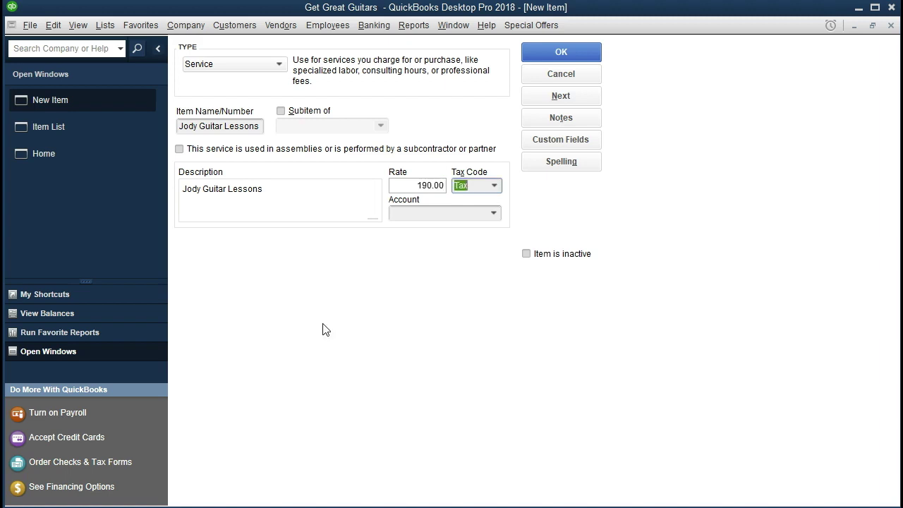
pyautogui.click(496, 189)
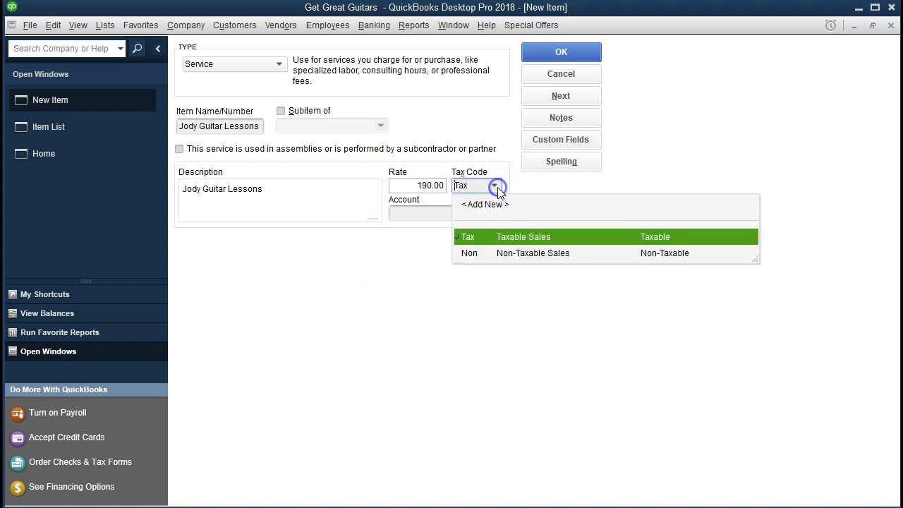
pyautogui.click(478, 255)
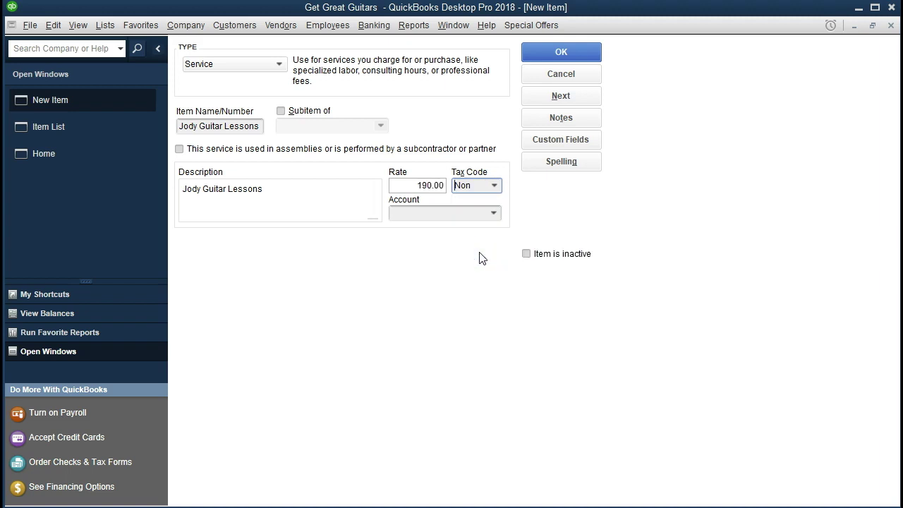
pyautogui.click(495, 213)
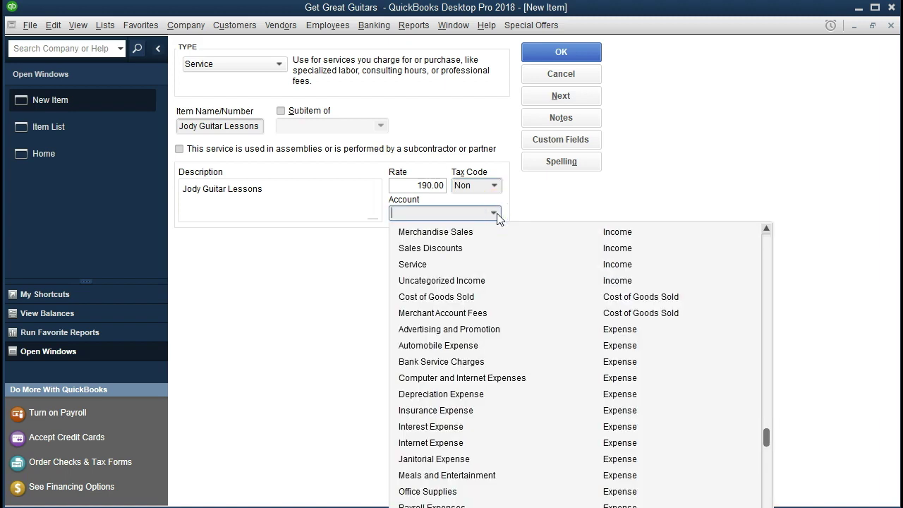
pyautogui.click(430, 266)
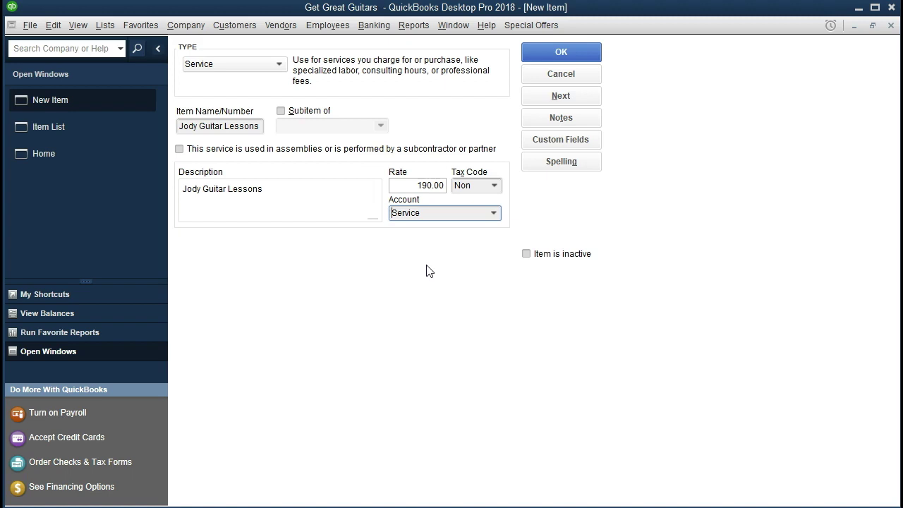
pyautogui.click(567, 55)
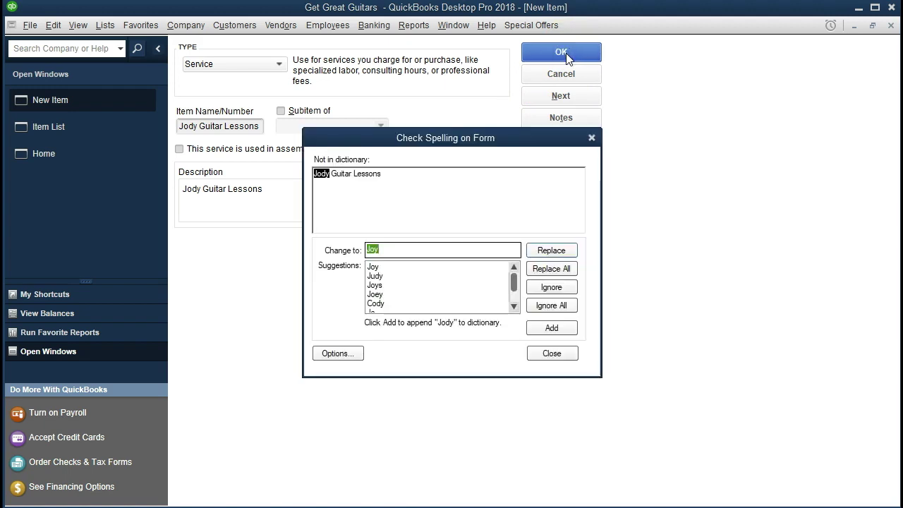
pyautogui.click(546, 289)
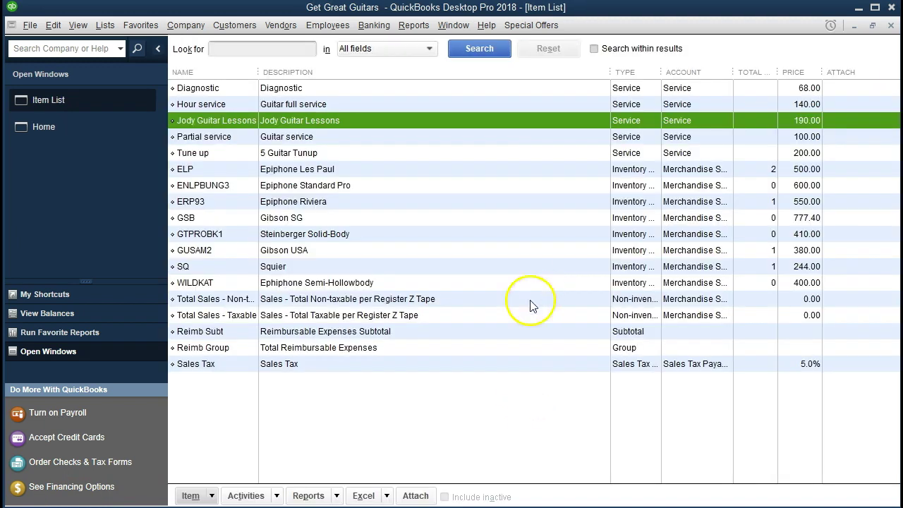
# Start another new item of type Service and name it "Angela Guitar Lessons"
pyautogui.click(212, 496)
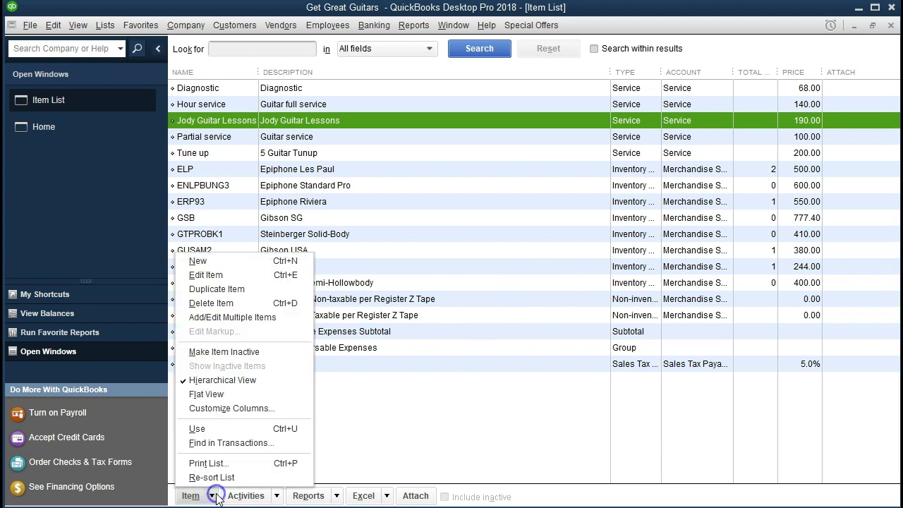
pyautogui.click(227, 267)
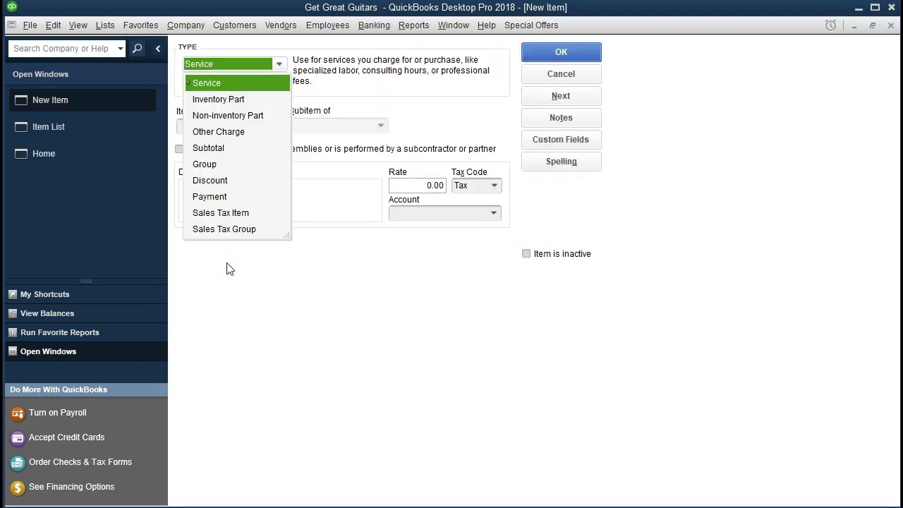
pyautogui.press('Tab')
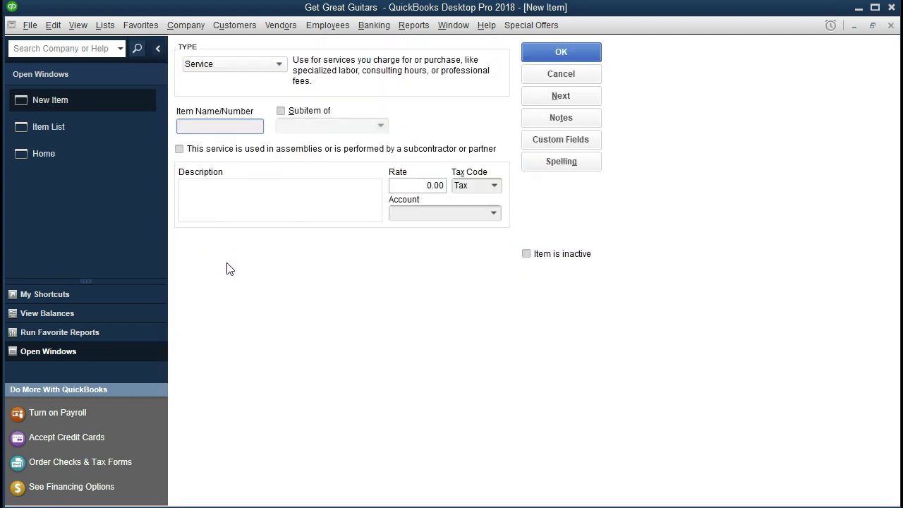
pyautogui.write('Angela Gu')
pyautogui.write('ir')
pyautogui.write('ar Lessons')
pyautogui.click(242, 125)
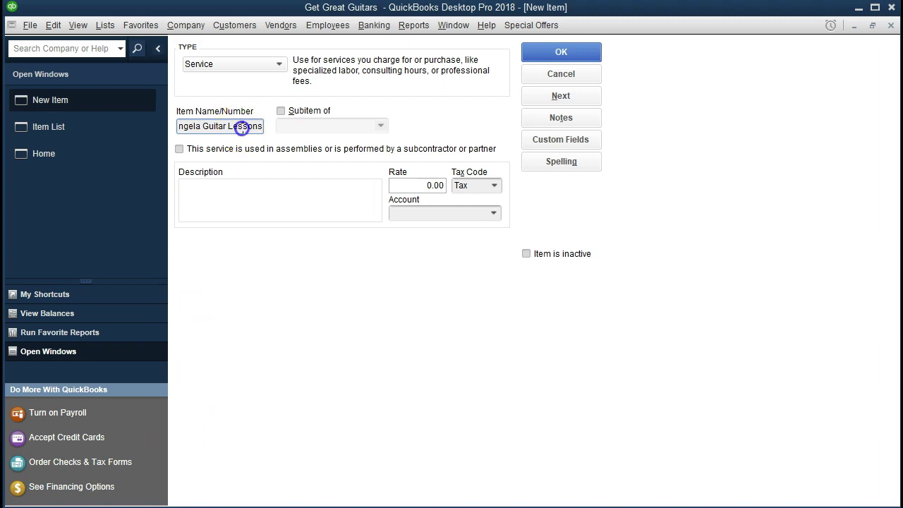
pyautogui.press('Tab')
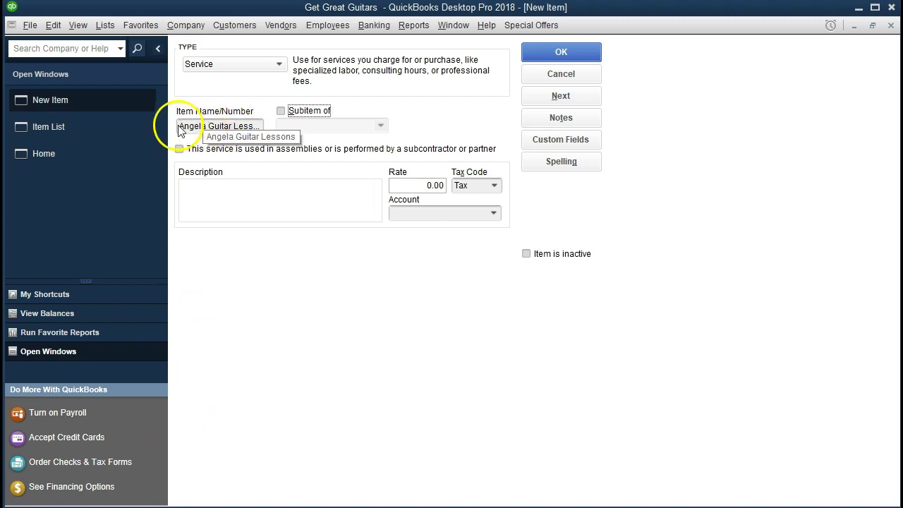
# Copy the name "Angela Guitar Lessons" into the new item's description
pyautogui.moveTo(180, 127); pyautogui.dragTo(289, 124)
pyautogui.hotkey('ctrl', 'c')
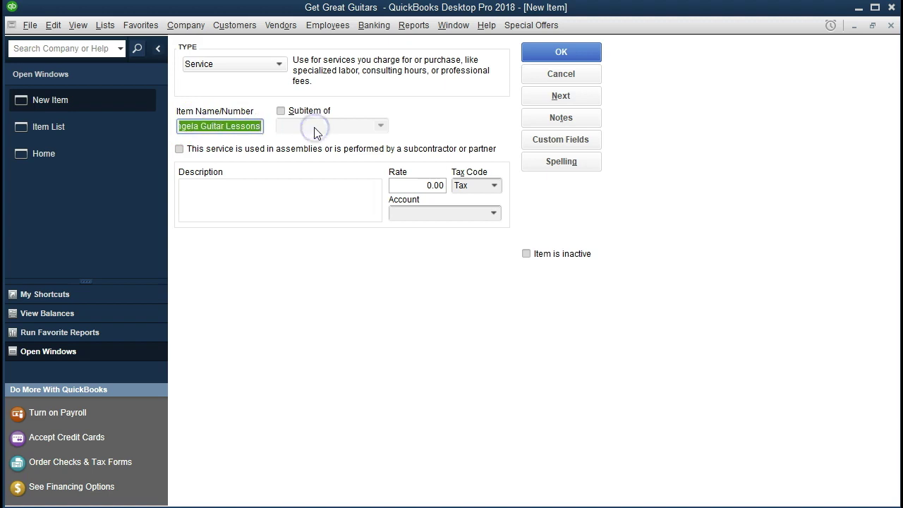
pyautogui.click(241, 199)
pyautogui.hotkey('ctrl', 'v')
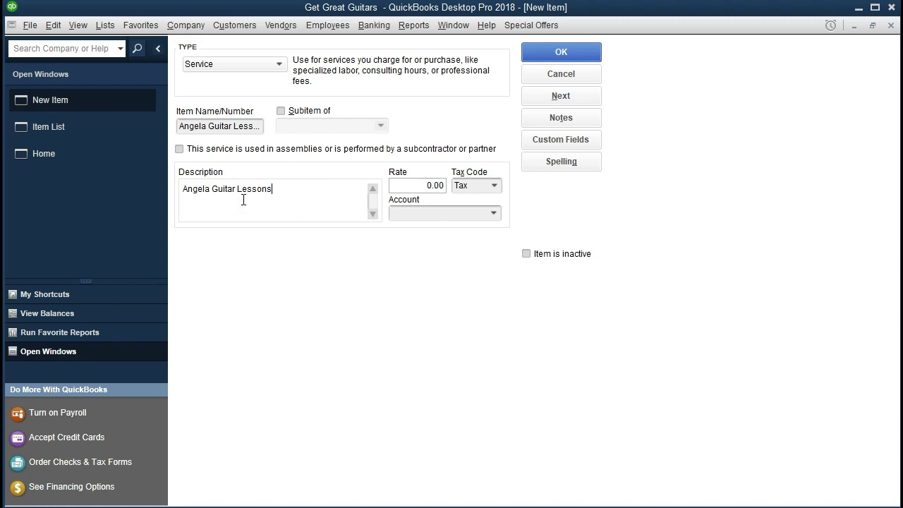
pyautogui.press('Tab')
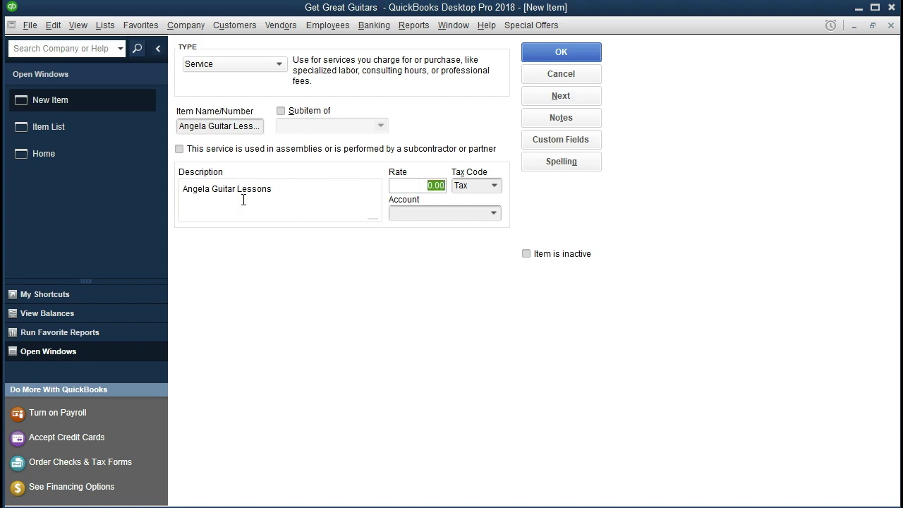
# Set the Angela Guitar Lessons rate to 150, tax code to Non and account to Service, and save the item
pyautogui.write('150')
pyautogui.press('Tab')
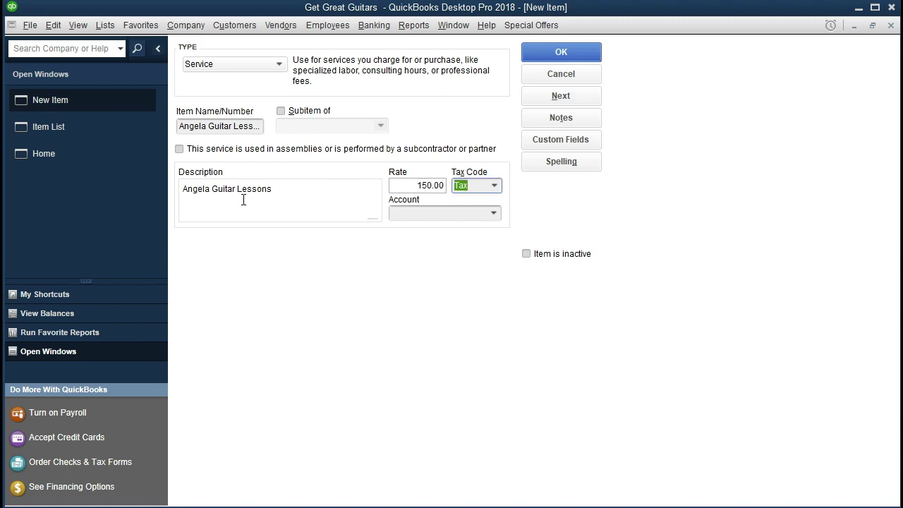
pyautogui.click(494, 185)
pyautogui.click(497, 253)
pyautogui.press('Tab')
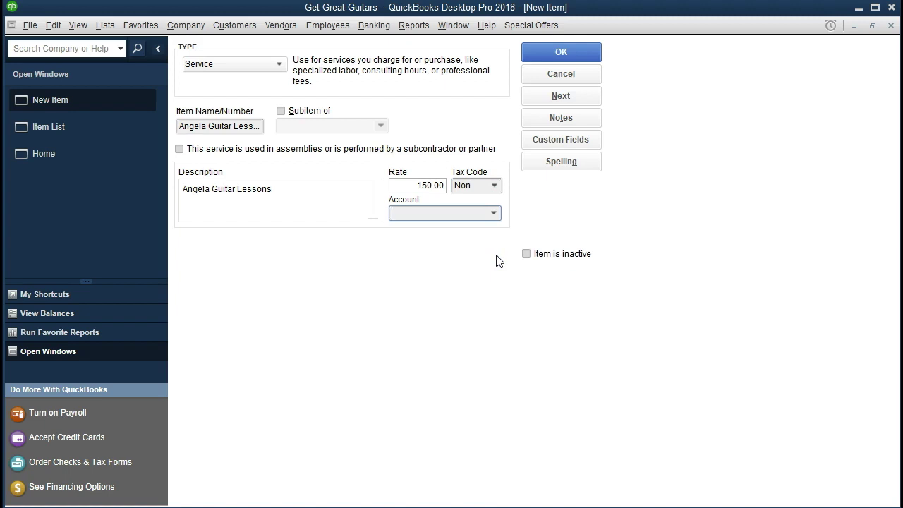
pyautogui.click(495, 215)
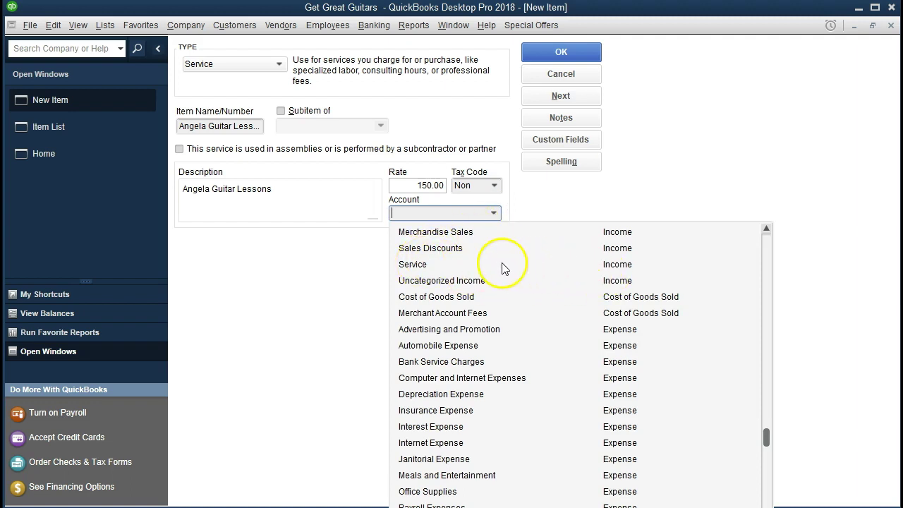
pyautogui.click(416, 265)
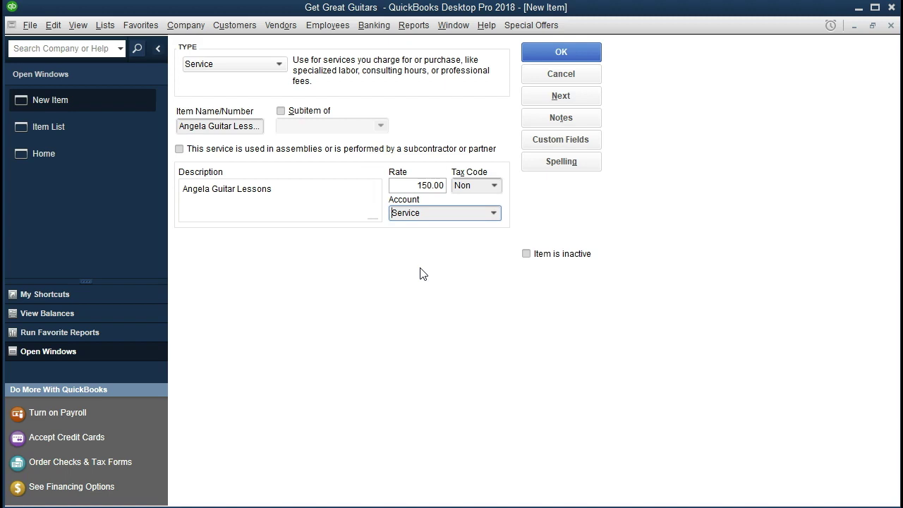
pyautogui.click(540, 53)
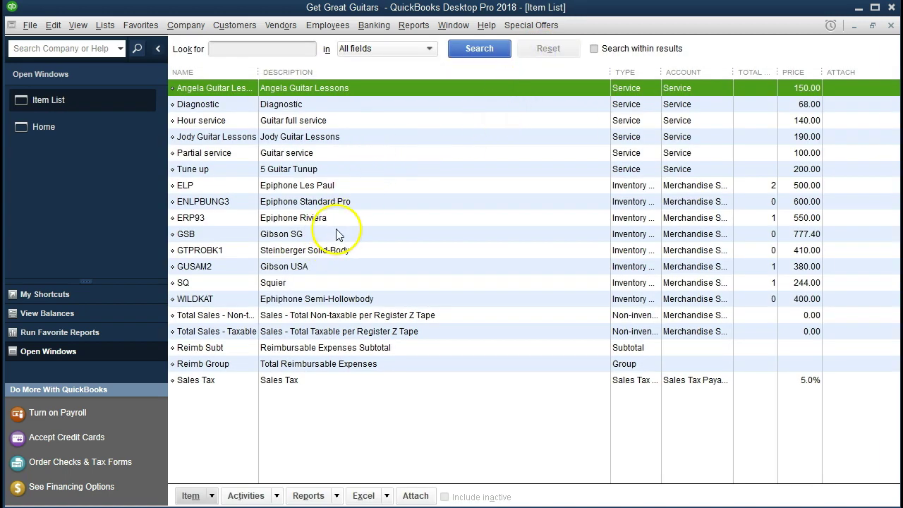
# Start another new item of type Service and name it "Rebeca Guitar Lessons"
pyautogui.click(212, 496)
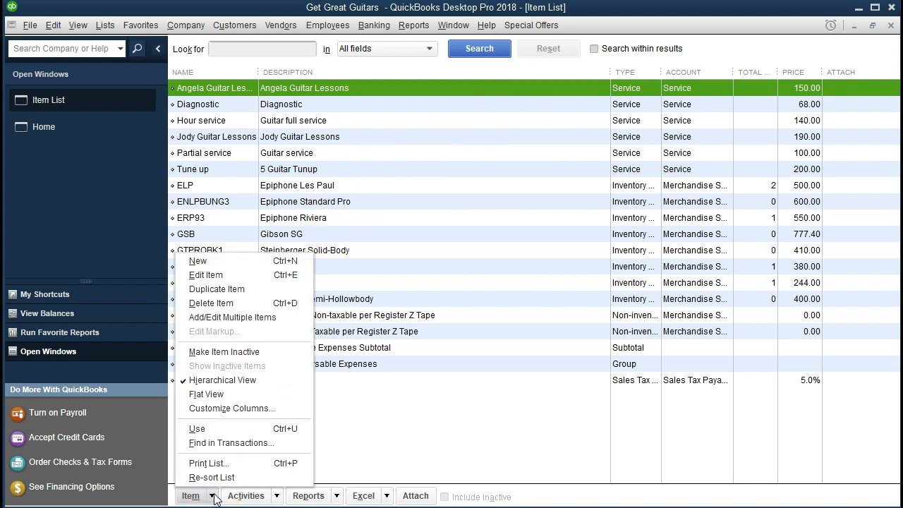
pyautogui.click(255, 270)
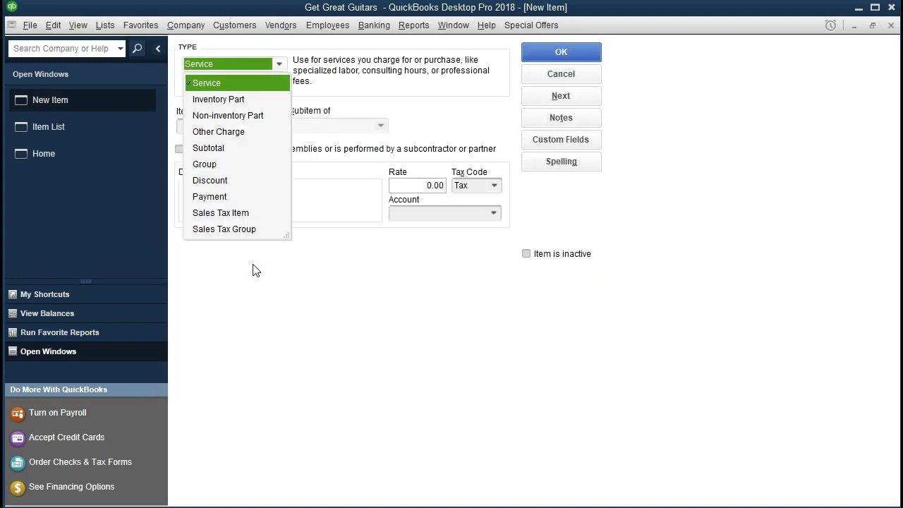
pyautogui.press('Tab')
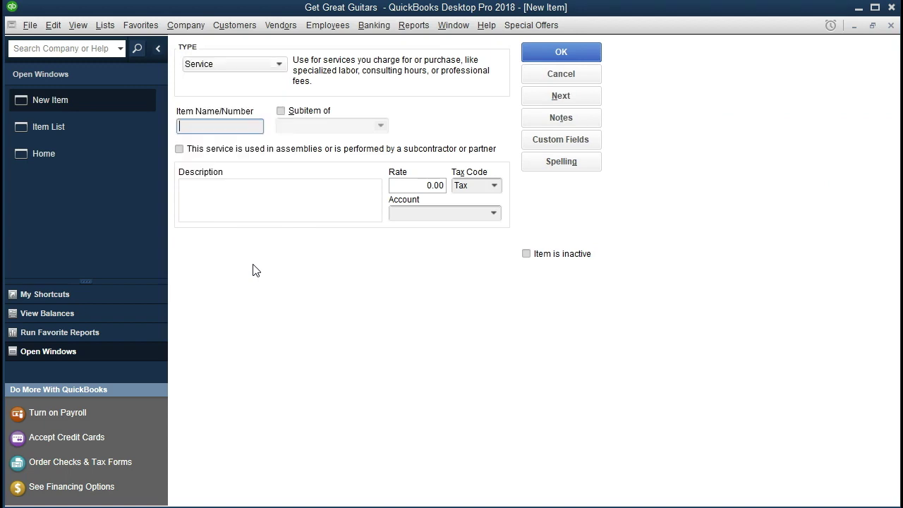
pyautogui.write('Rebeca Guitar Lessons')
# Copy the name "Rebeca Guitar Lessons" into the new item's description
pyautogui.hotkey('ctrl', 'shift', 'Left')
pyautogui.hotkey('ctrl', 'shift', 'Left')
pyautogui.hotkey('ctrl', 'shift', 'Left')
pyautogui.hotkey('ctrl', 'c')
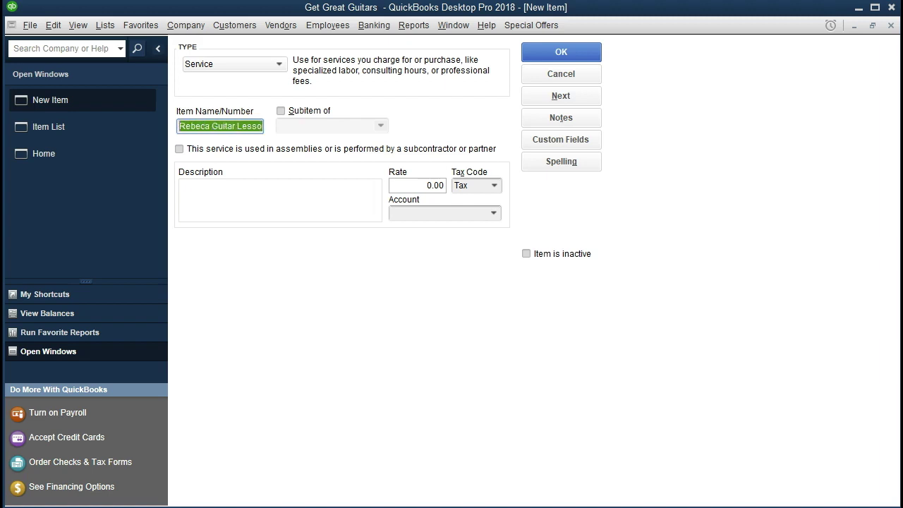
pyautogui.click(224, 202)
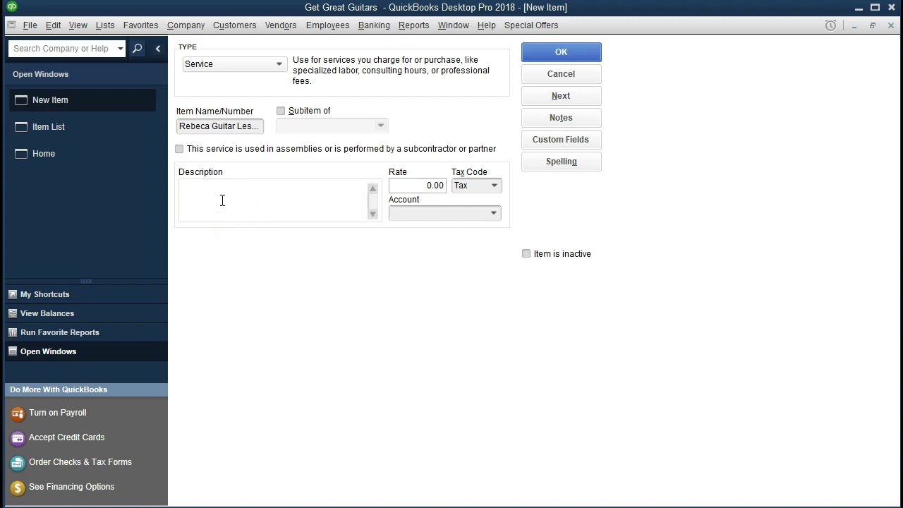
pyautogui.hotkey('ctrl', 'v')
pyautogui.press('Tab')
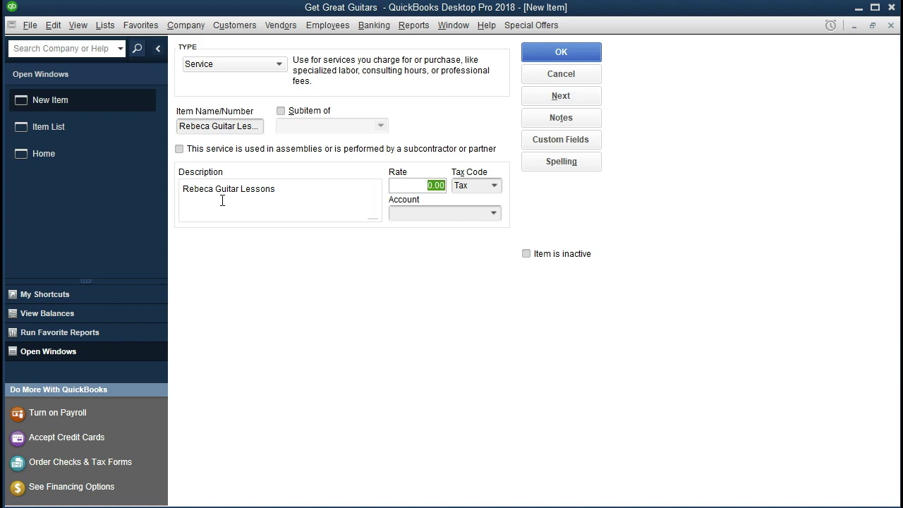
# Set the Rebeca Guitar Lessons rate to 100 and its tax code to Non
pyautogui.write('100')
pyautogui.press('Tab')
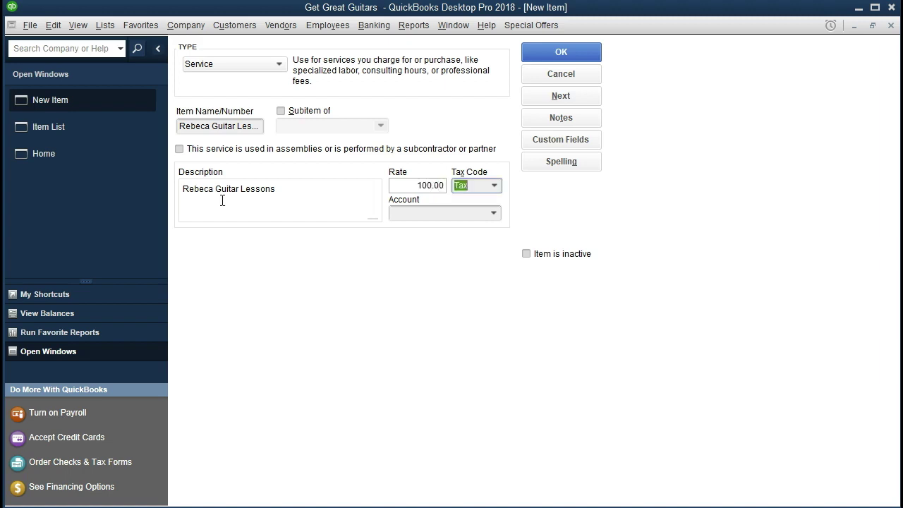
pyautogui.click(494, 186)
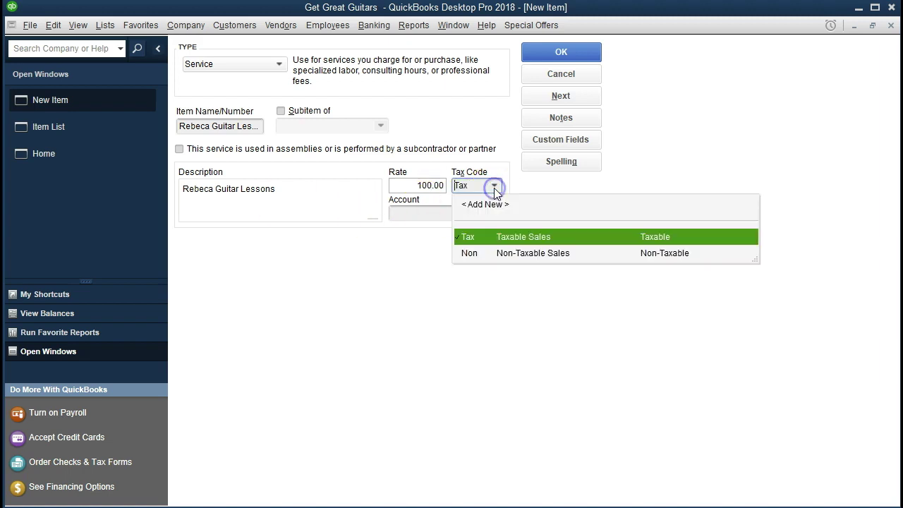
pyautogui.click(491, 255)
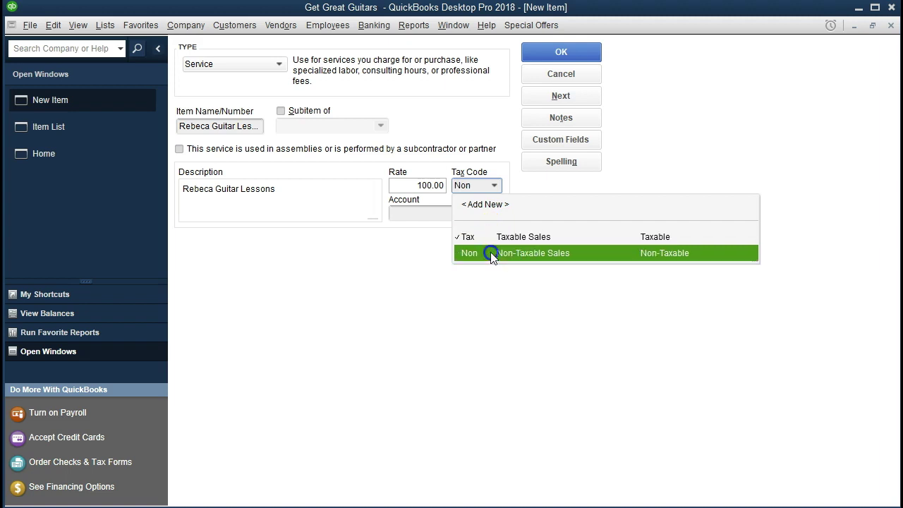
# Assign the Service income account to the Rebeca Guitar Lessons item and save it, dismissing the spelling check without changes
pyautogui.click(461, 213)
pyautogui.click(494, 214)
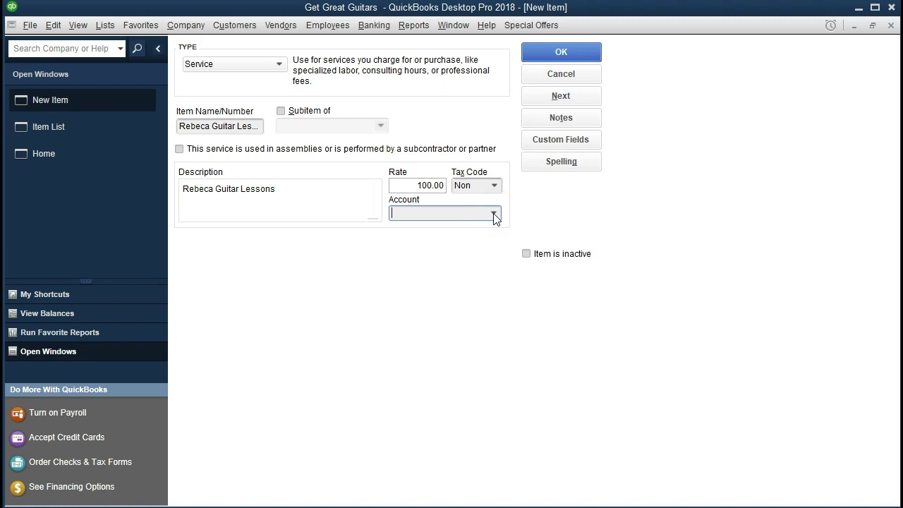
pyautogui.click(494, 214)
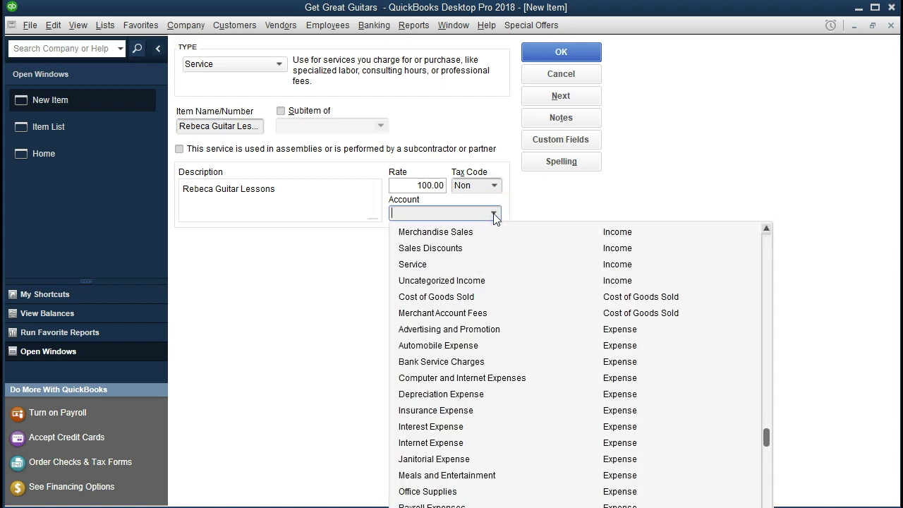
pyautogui.click(416, 264)
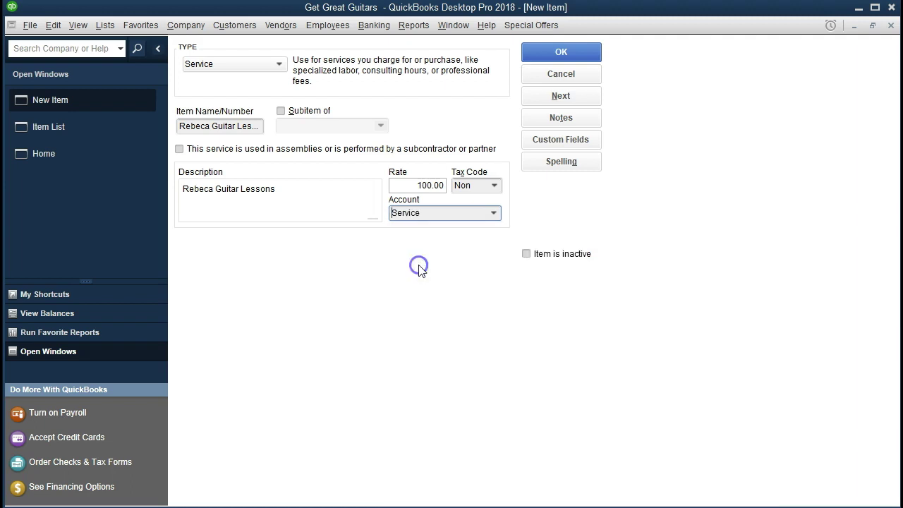
pyautogui.click(488, 214)
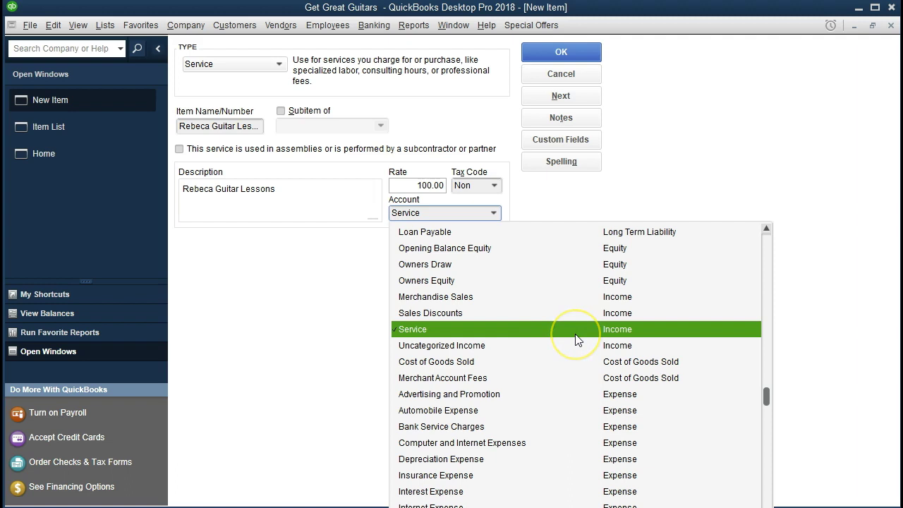
pyautogui.click(622, 206)
pyautogui.click(653, 107)
pyautogui.click(583, 54)
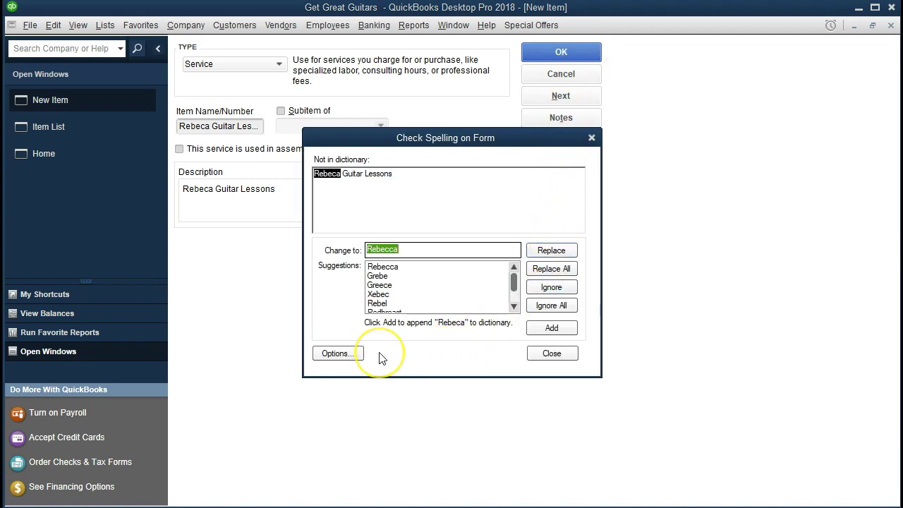
pyautogui.press('Escape')
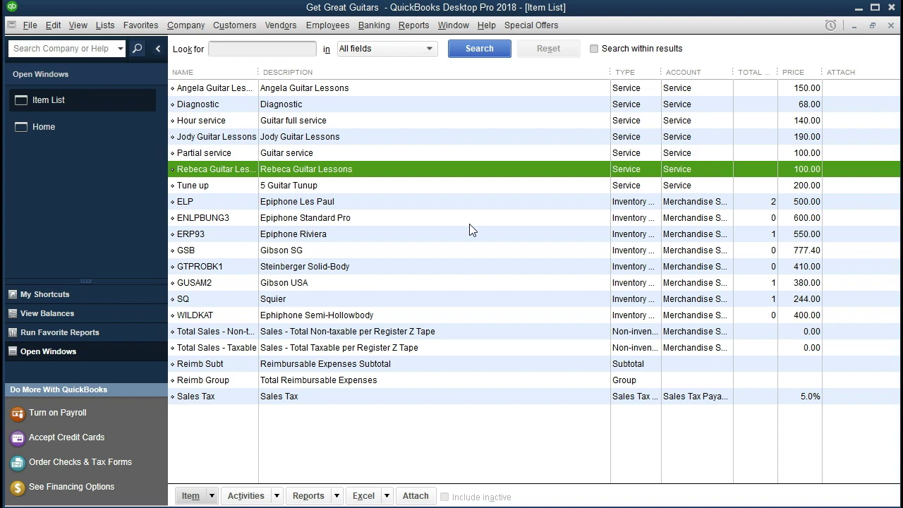
# Start a new invoice from the home page, enter the customer's full name and quick-add them to the customer list
pyautogui.click(86, 126)
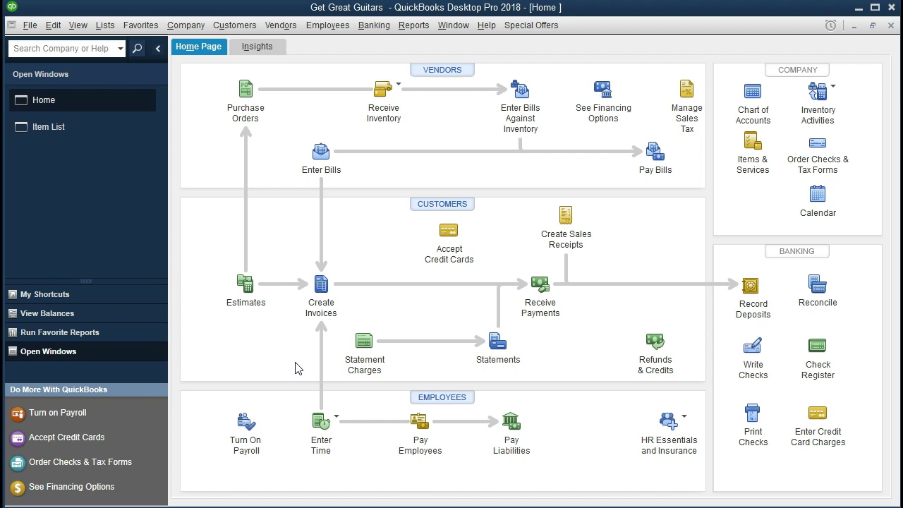
pyautogui.click(324, 289)
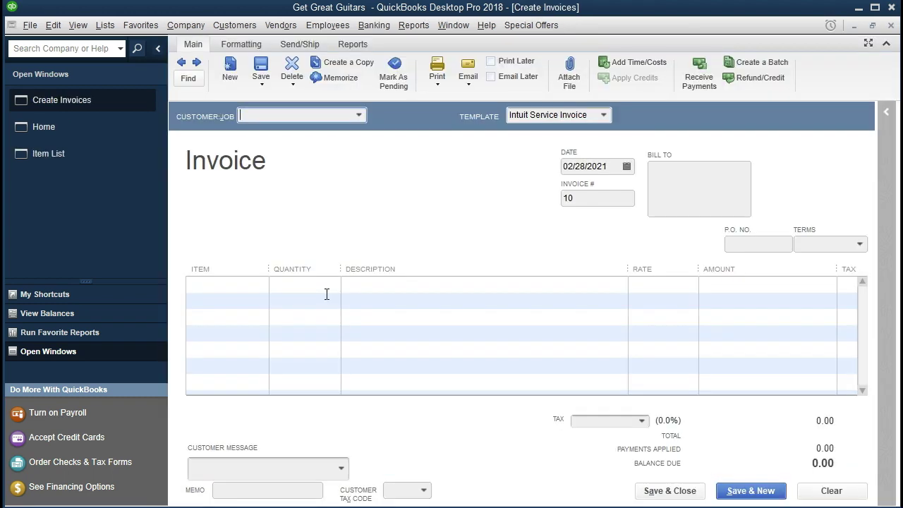
pyautogui.click(332, 183)
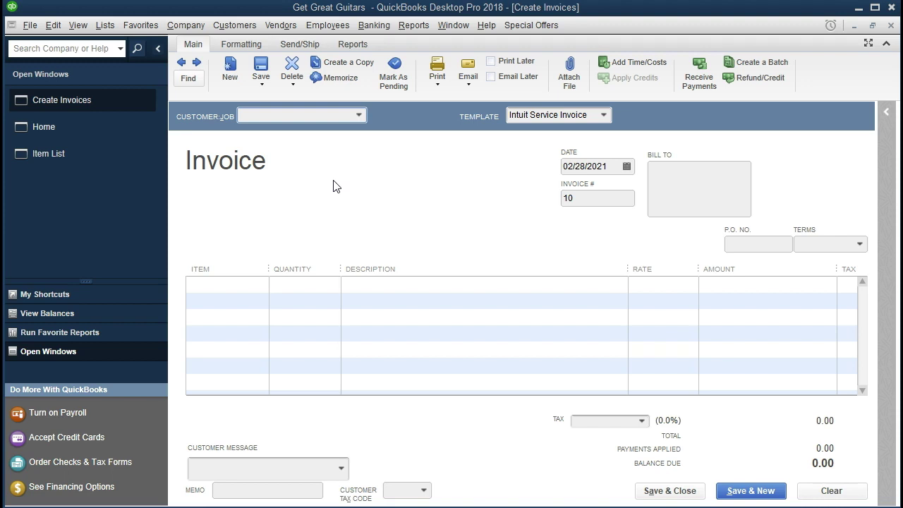
pyautogui.click(272, 114)
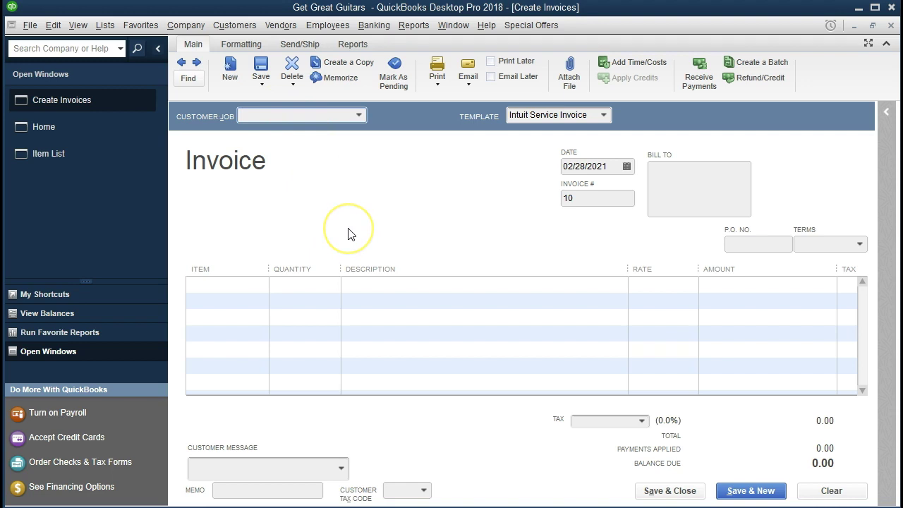
pyautogui.write('Star Lee')
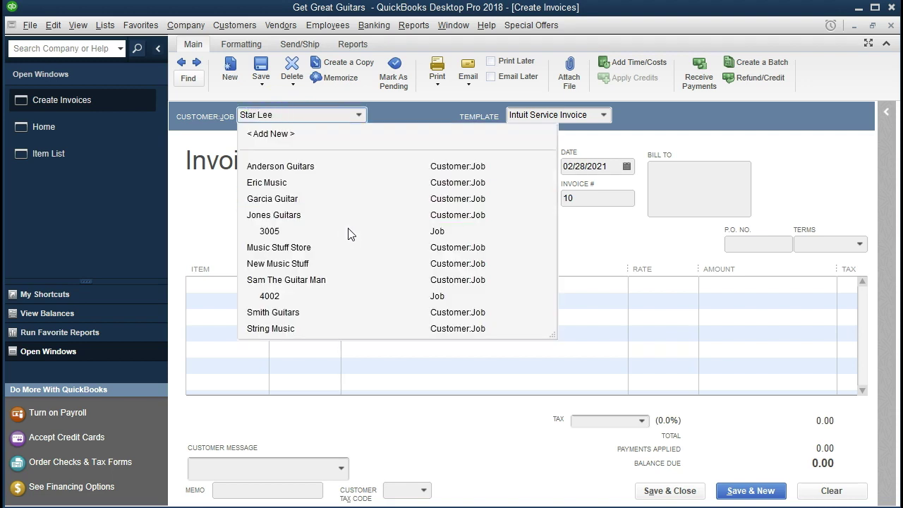
pyautogui.click(346, 252)
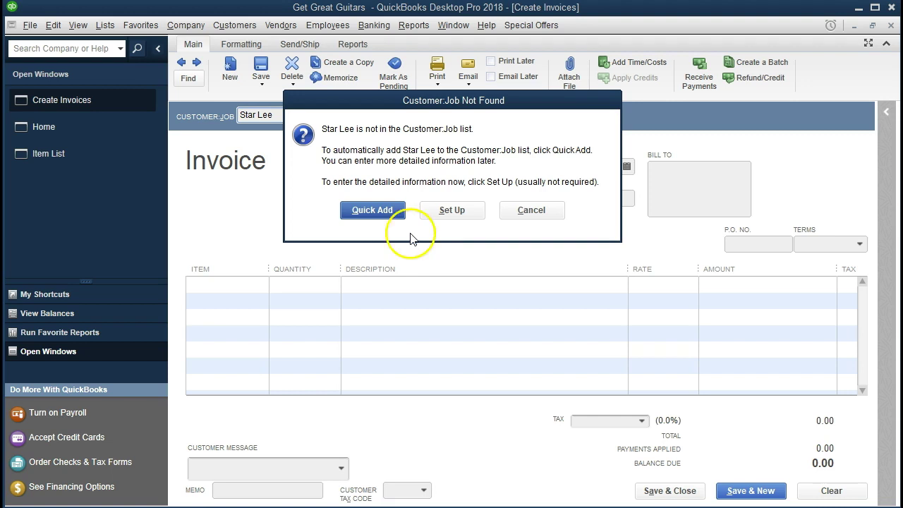
pyautogui.click(373, 210)
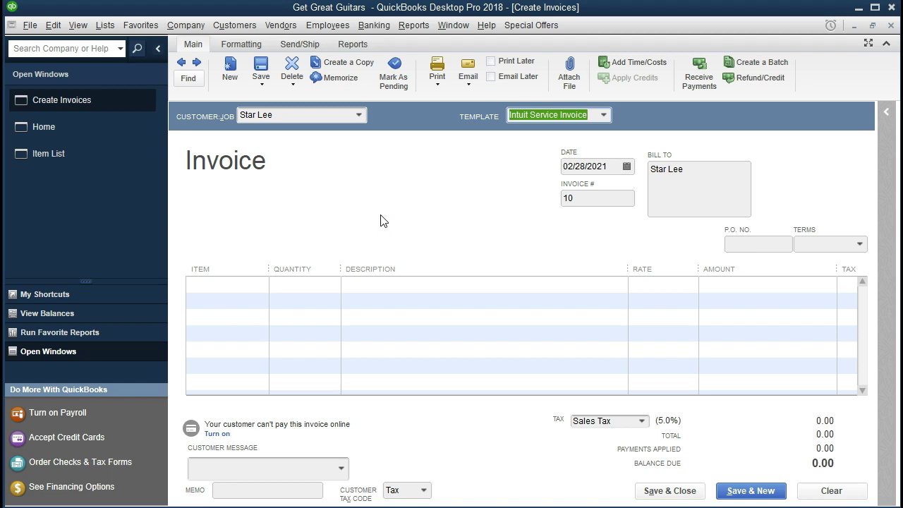
# Set the invoice's payment terms to Net 30, keeping the default template, date and invoice number
pyautogui.press('Tab')
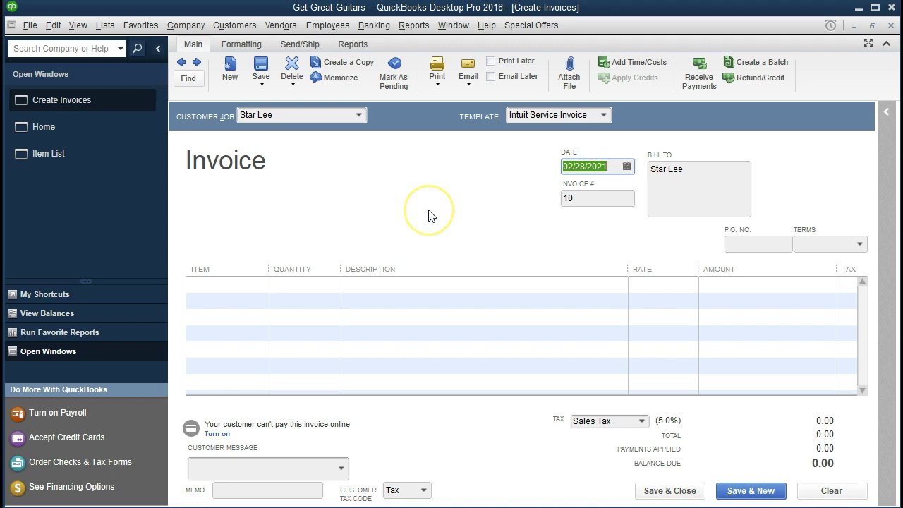
pyautogui.press('Tab')
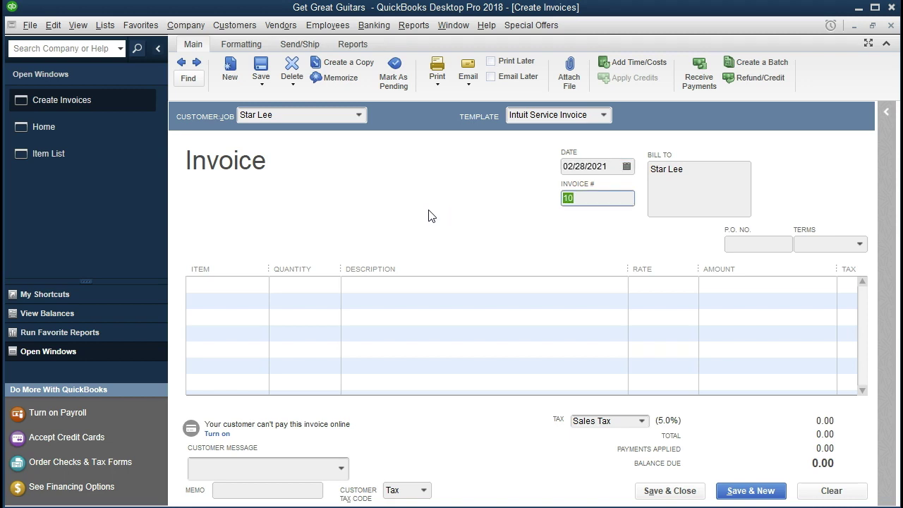
pyautogui.press('Tab')
pyautogui.press('Tab')
pyautogui.press('Tab')
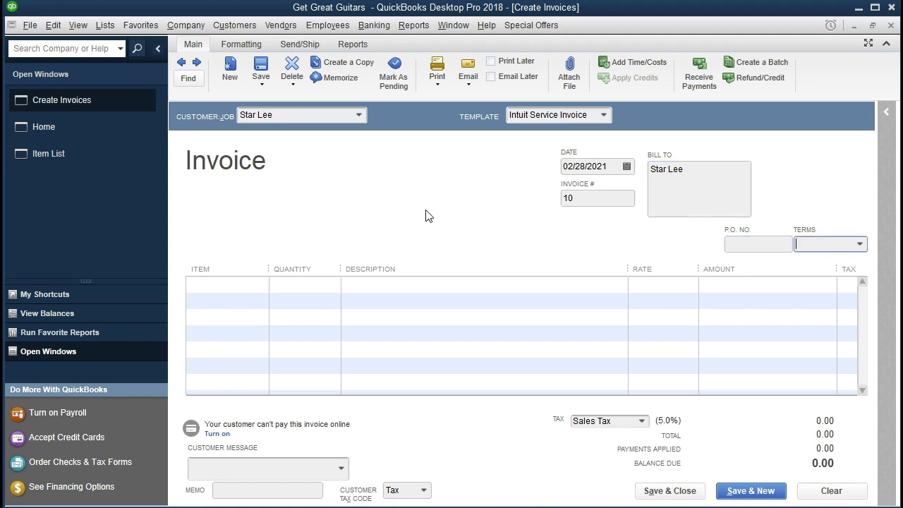
pyautogui.click(858, 245)
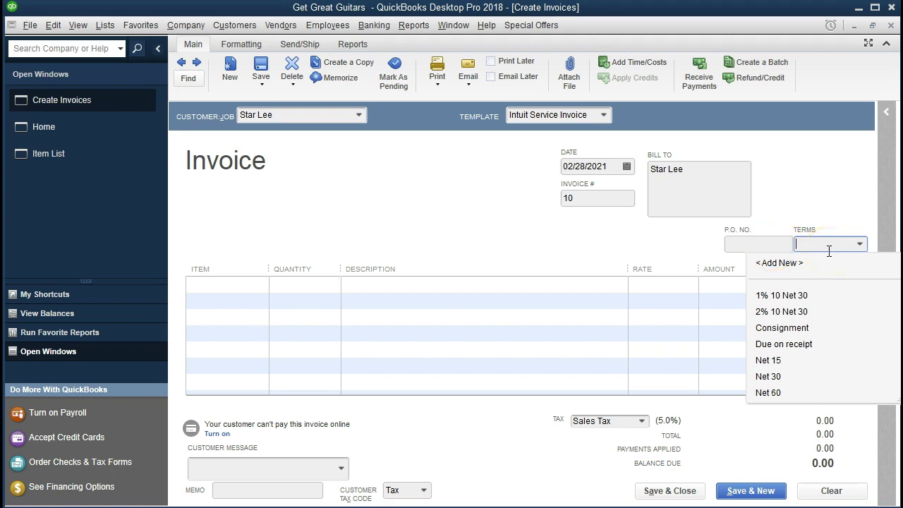
pyautogui.click(769, 376)
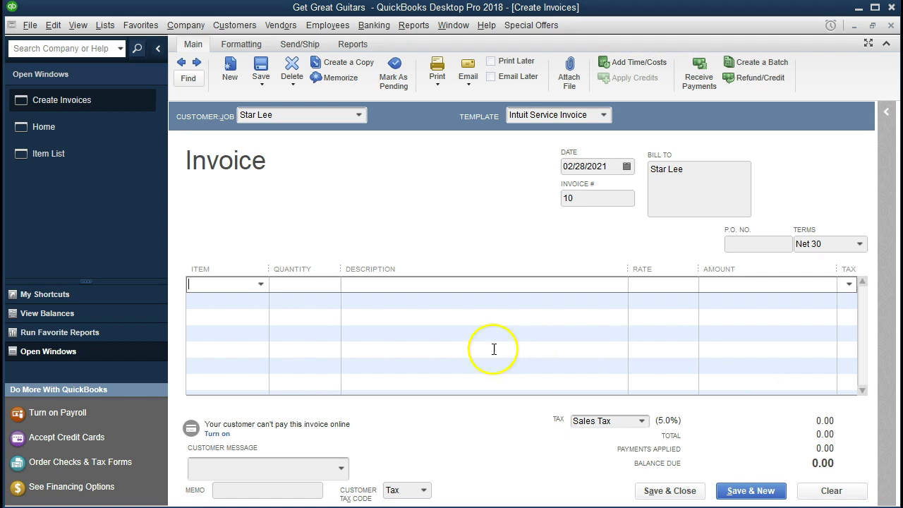
# Add a Jody Guitar Lessons line to the invoice with a quantity of 5
pyautogui.click(262, 288)
pyautogui.click(261, 284)
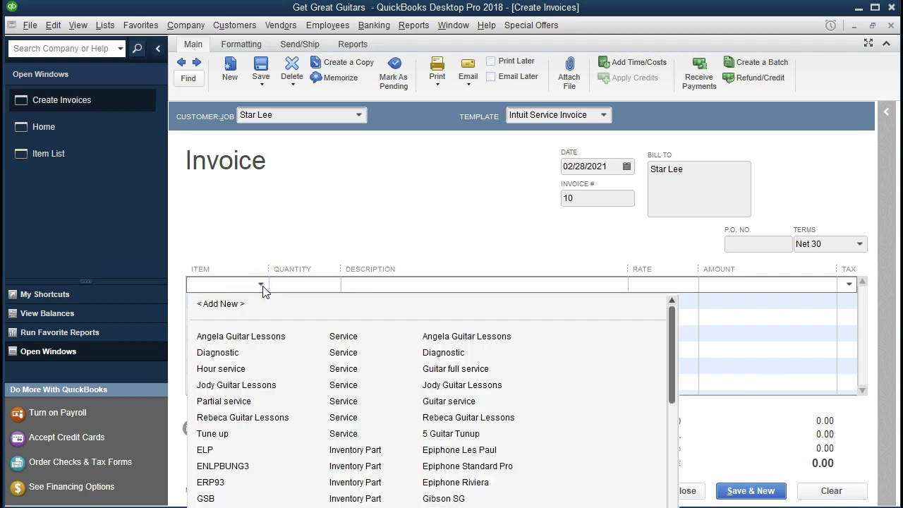
pyautogui.write('J')
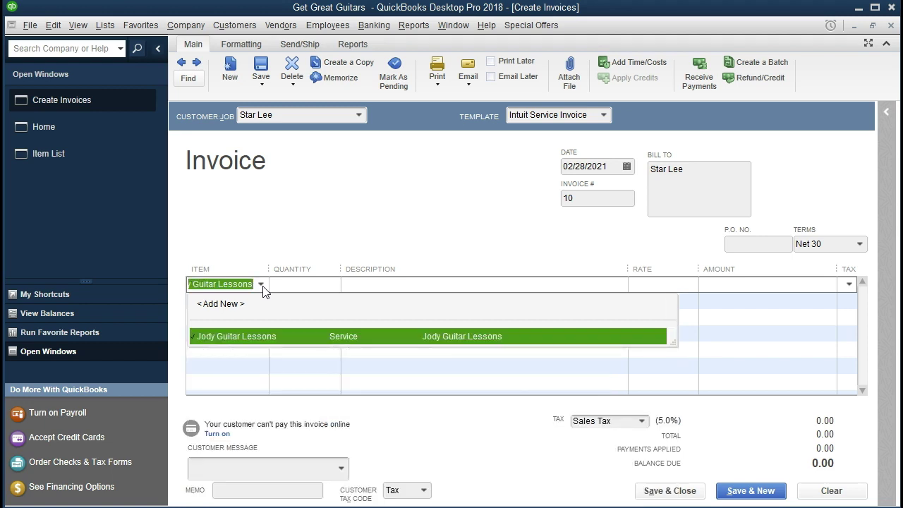
pyautogui.click(341, 349)
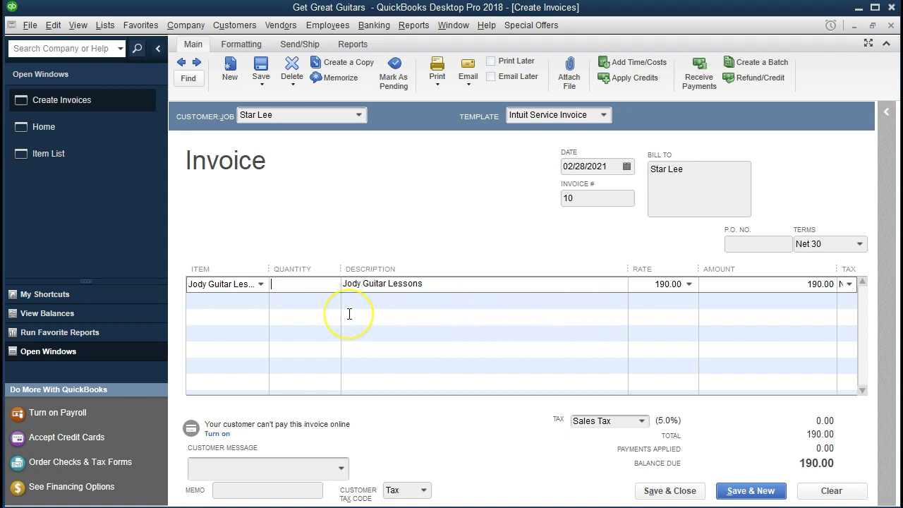
pyautogui.write('5')
pyautogui.press('Tab')
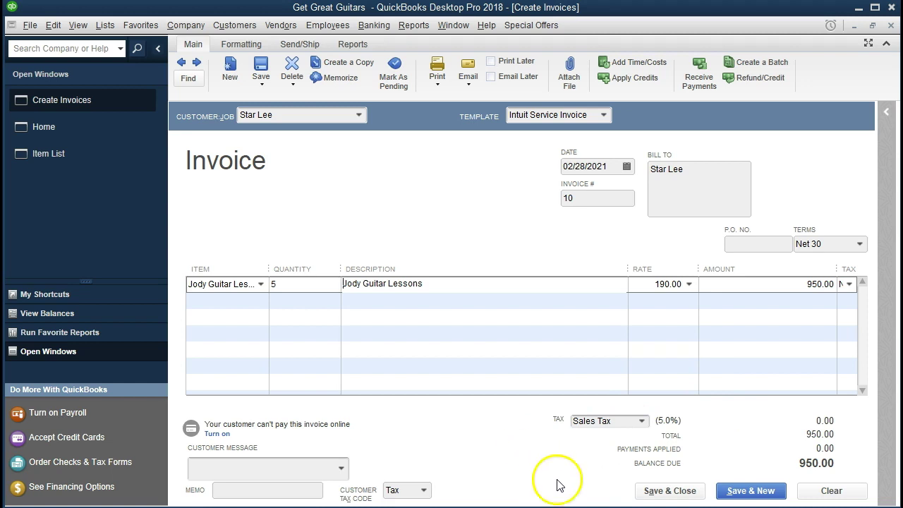
# Save the invoice and start a new one, making the customer's terms permanent and adding the flagged word to the dictionary
pyautogui.click(735, 491)
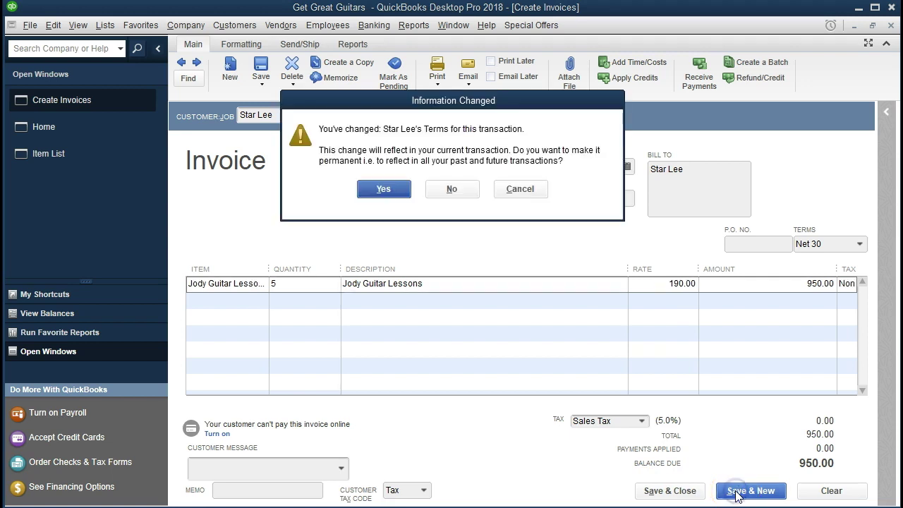
pyautogui.click(383, 191)
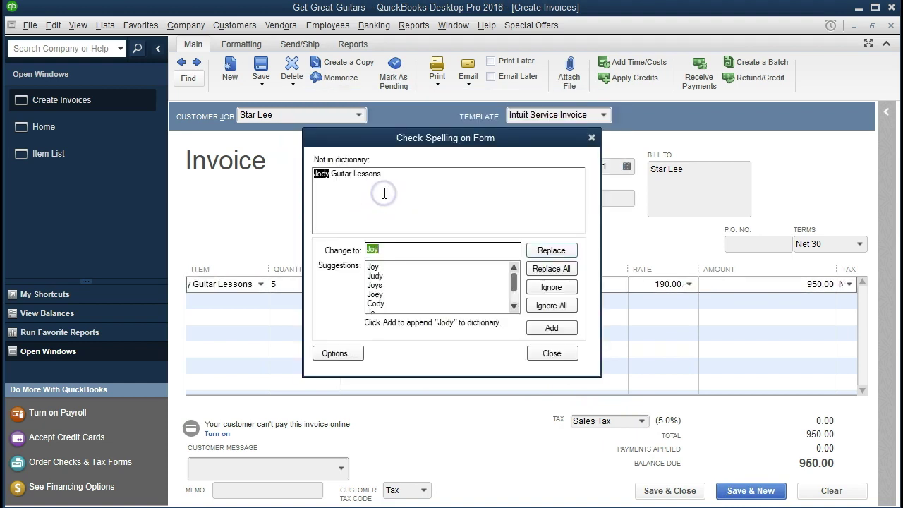
pyautogui.click(550, 327)
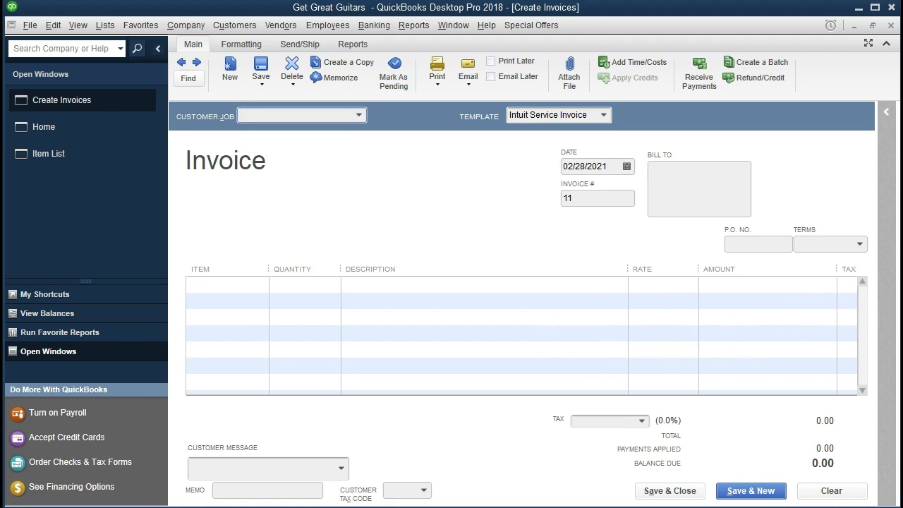
# Enter the new customer's full name on the blank invoice and quick-add them to the customer list
pyautogui.click(358, 116)
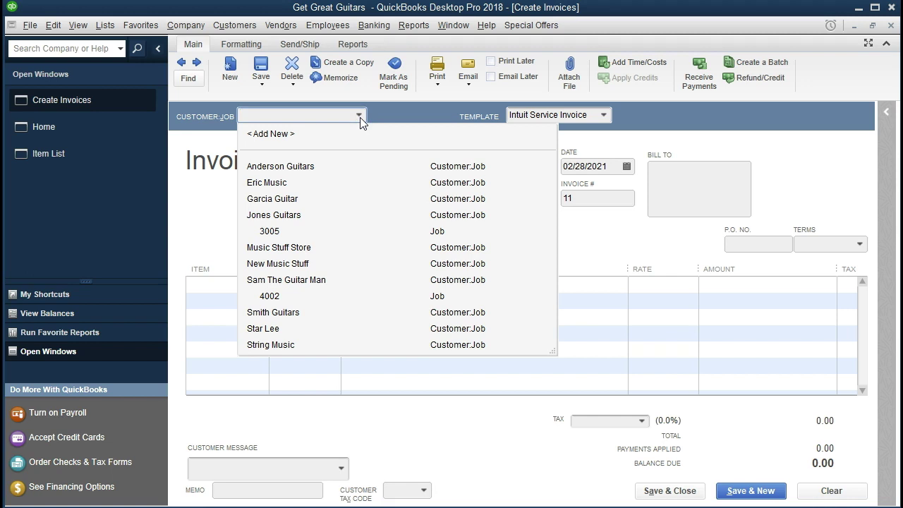
pyautogui.write('Dia')
pyautogui.write('na Marti')
pyautogui.write('nex')
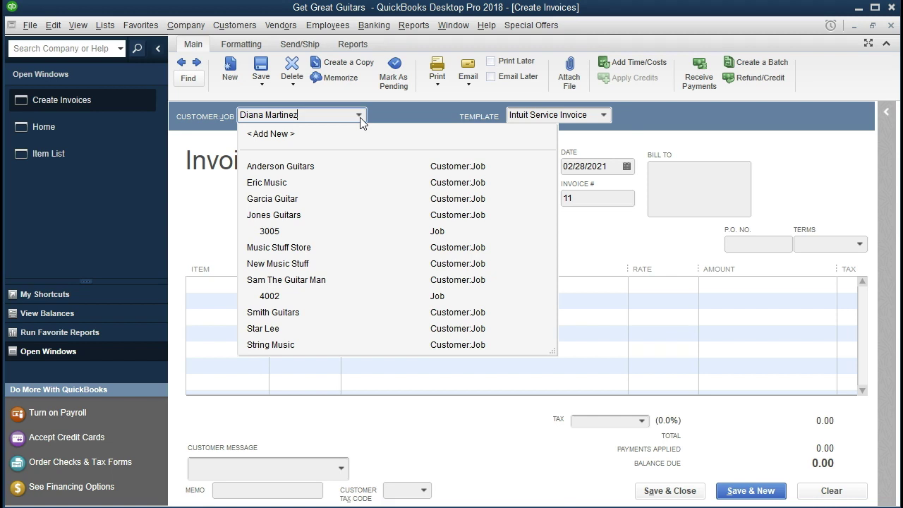
pyautogui.press('Tab')
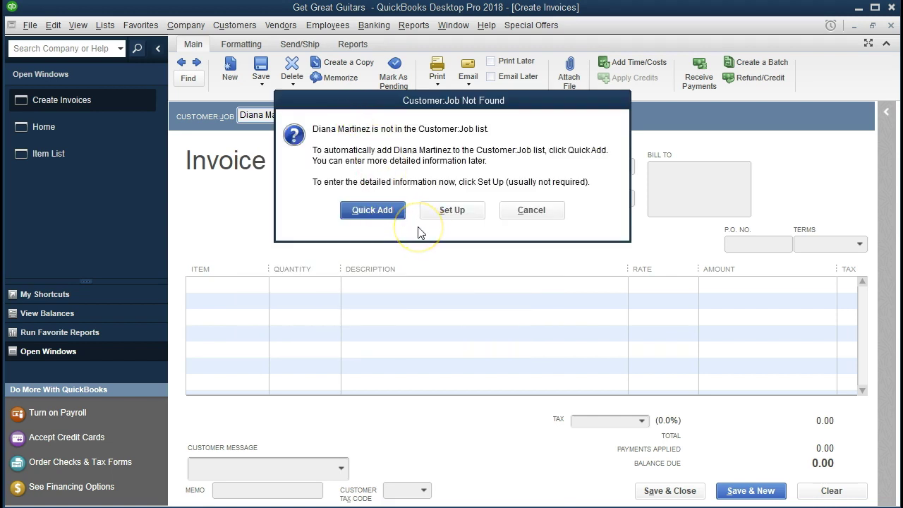
pyautogui.click(375, 211)
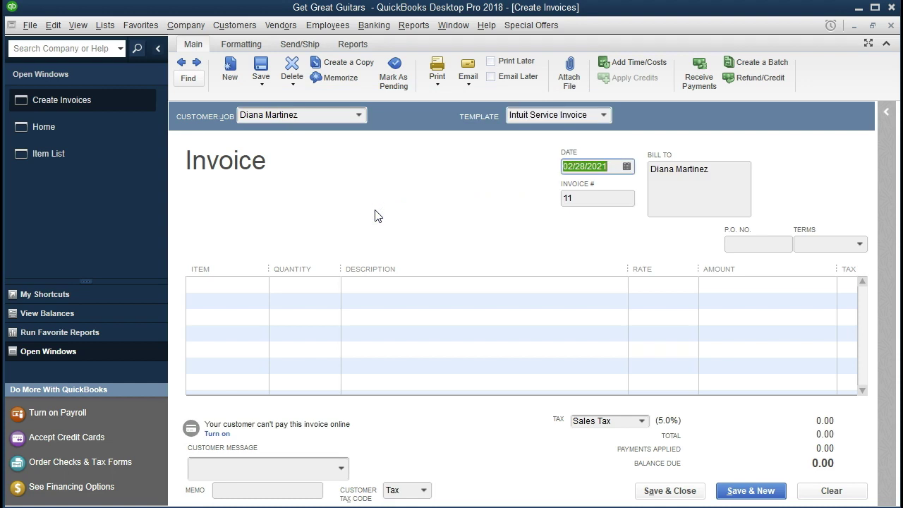
# Keep the invoice's date and number as they are and set its payment terms to Net 30
pyautogui.press('Tab')
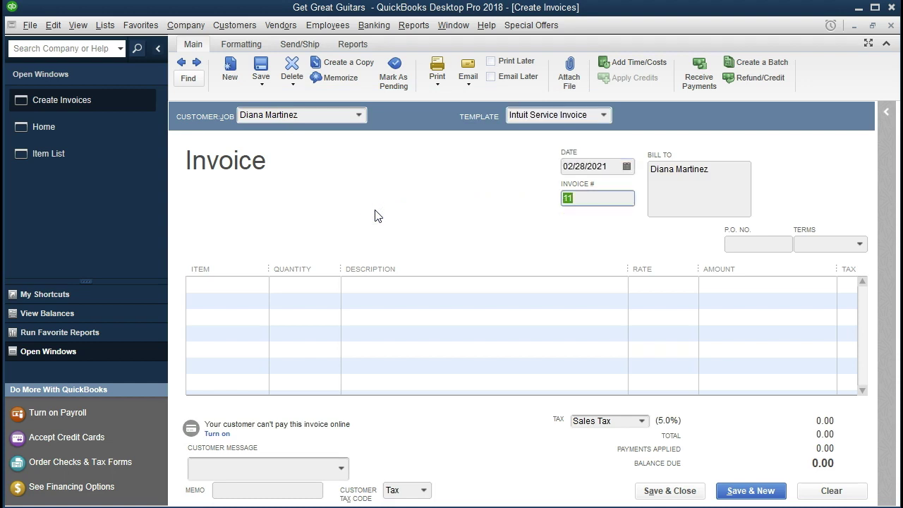
pyautogui.press('Tab')
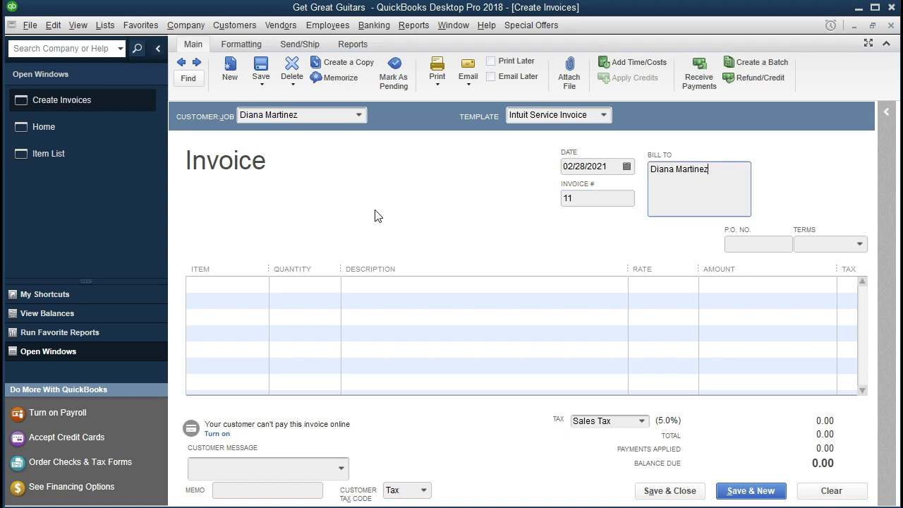
pyautogui.press('Tab')
pyautogui.press('Tab')
pyautogui.click(859, 245)
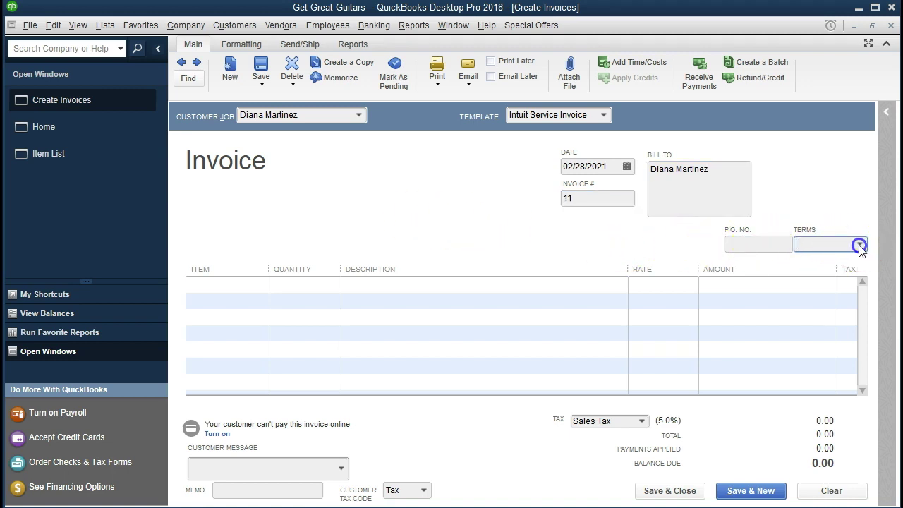
pyautogui.click(777, 376)
pyautogui.press('Tab')
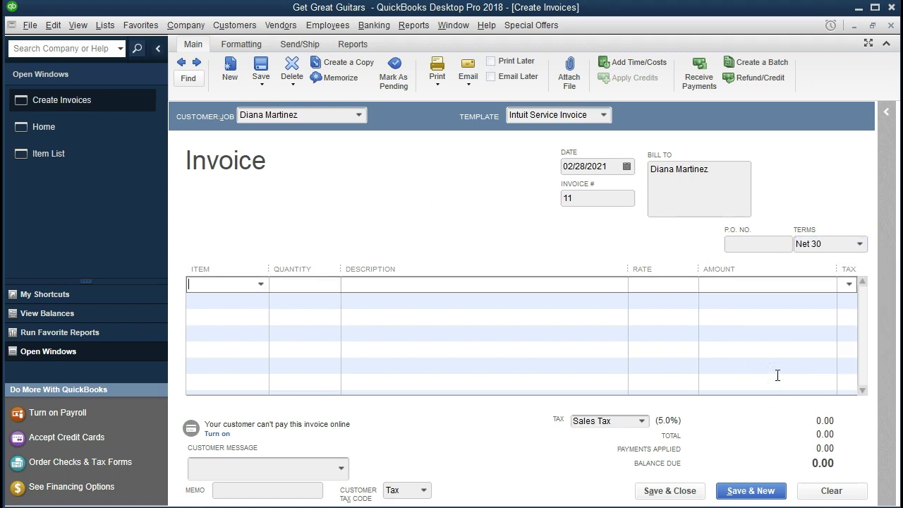
# Add a Jody Guitar Lessons line with a quantity of 5, then save and start a new invoice, making the customer's terms permanent
pyautogui.write('j')
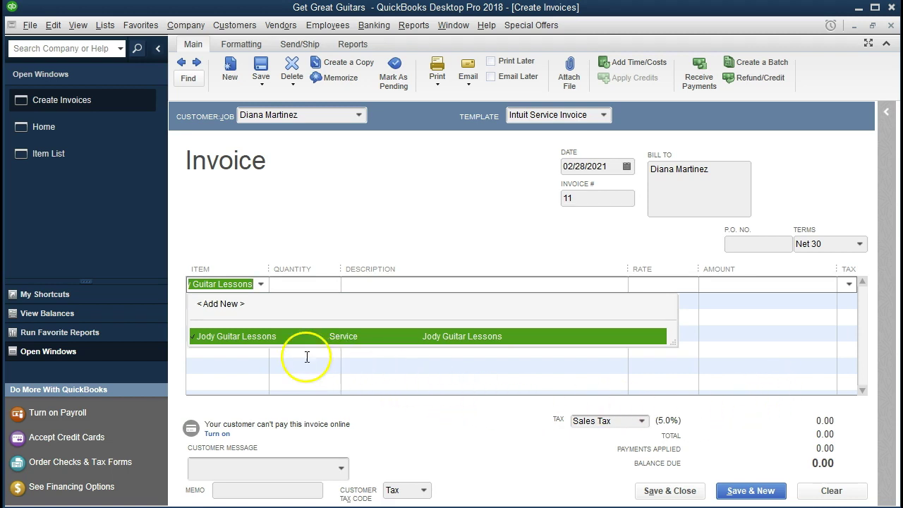
pyautogui.click(260, 284)
pyautogui.click(260, 284)
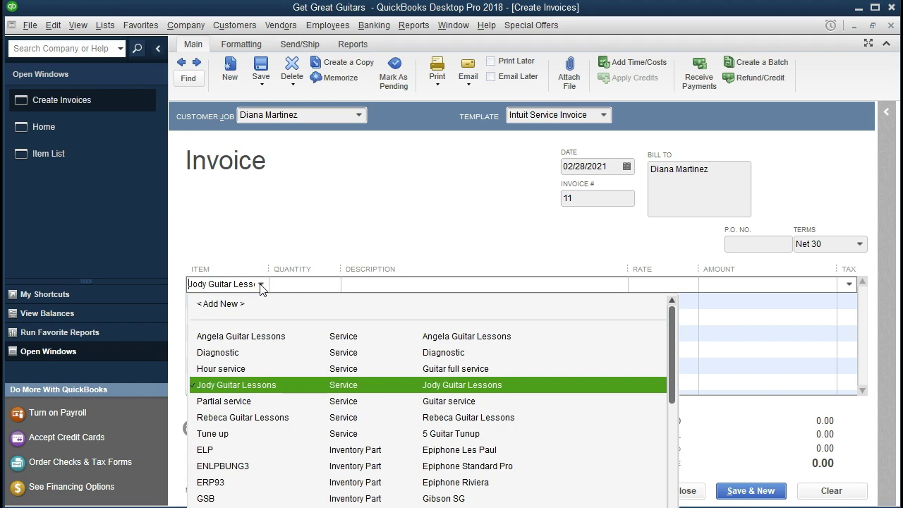
pyautogui.click(260, 284)
pyautogui.click(284, 229)
pyautogui.press('Tab')
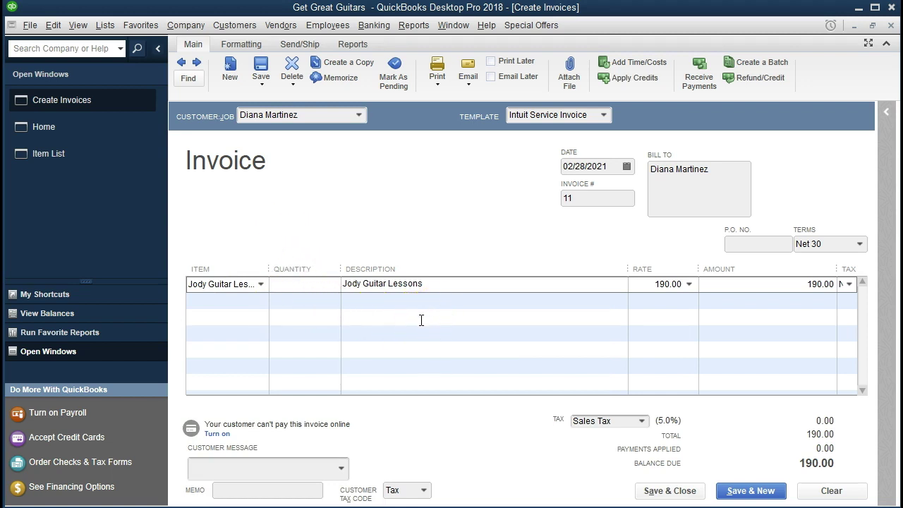
pyautogui.write('5')
pyautogui.press('Tab')
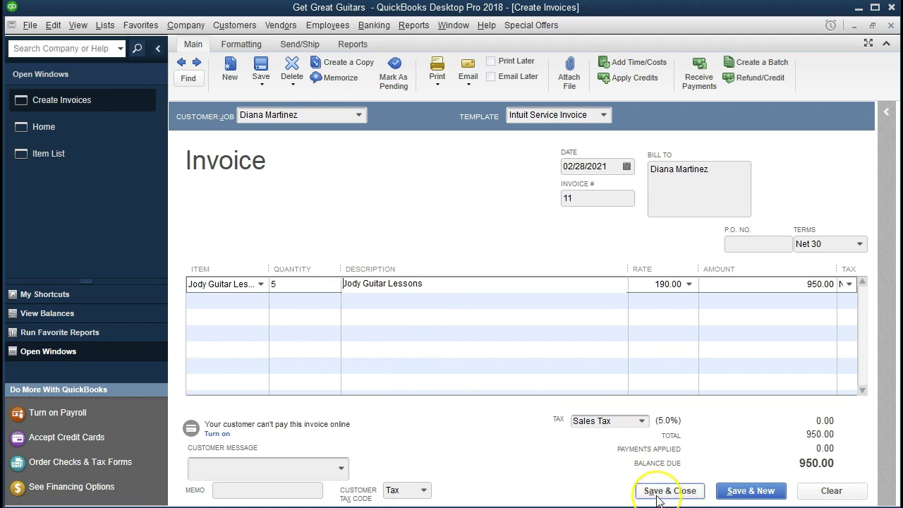
pyautogui.click(775, 494)
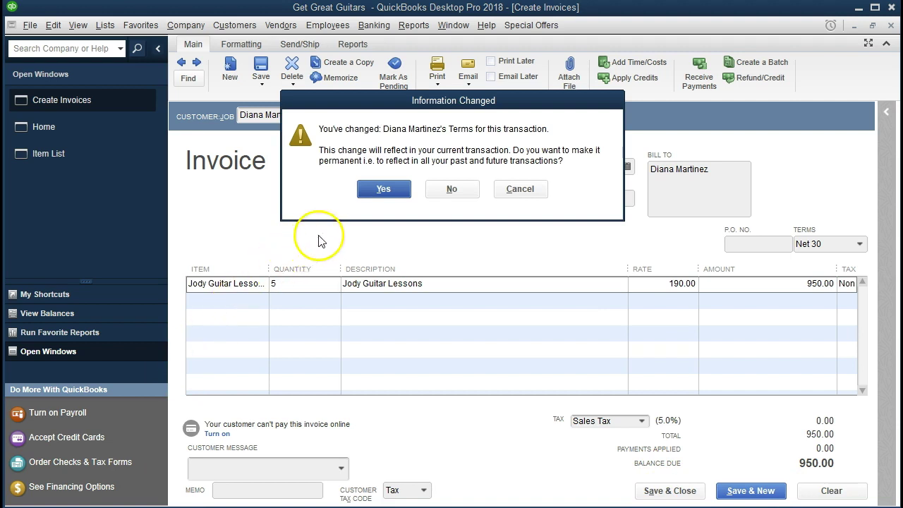
pyautogui.click(369, 190)
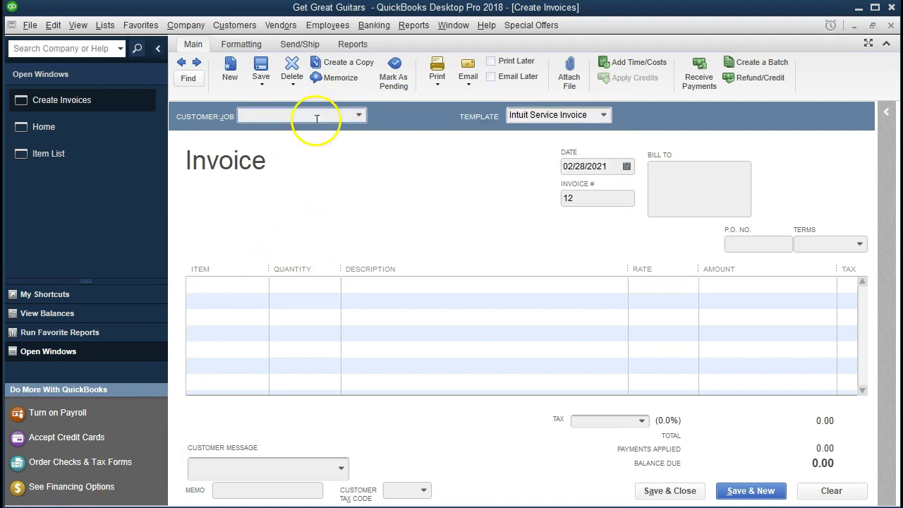
# Enter the next customer's full name on the new invoice and quick-add them to the customer list
pyautogui.click(358, 116)
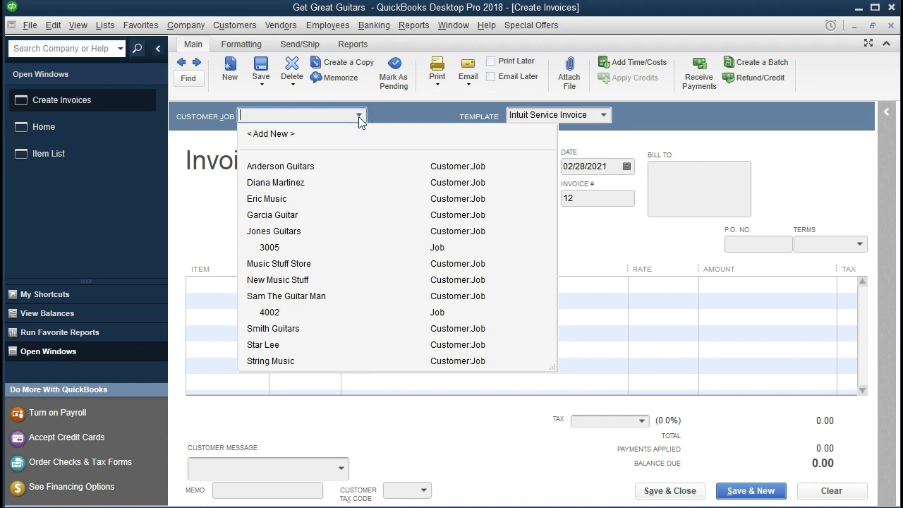
pyautogui.write('Lin')
pyautogui.press('BackSpace')
pyautogui.press('BackSpace')
pyautogui.press('BackSpace')
pyautogui.write('Lin Jackson')
pyautogui.press('Tab')
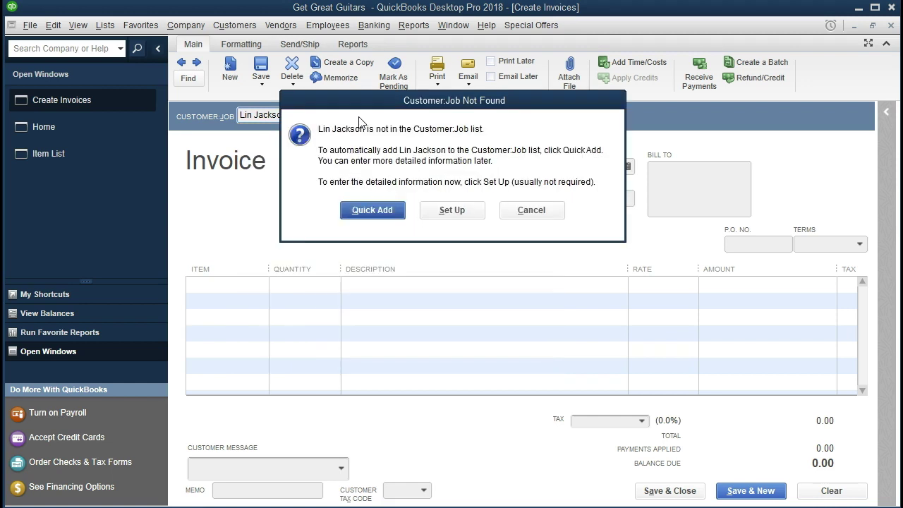
pyautogui.click(372, 211)
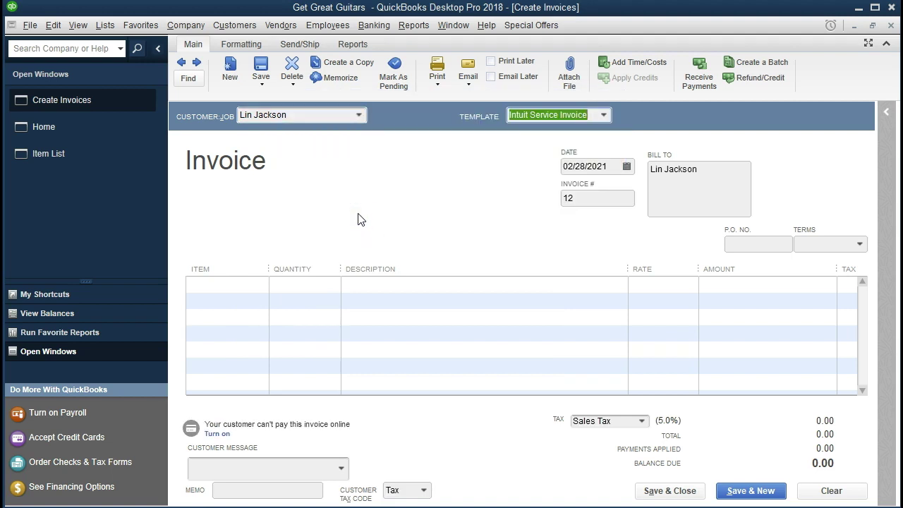
# Set this invoice's terms to Net 30, leaving the template, date and invoice number at their defaults
pyautogui.press('Tab')
pyautogui.press('Tab')
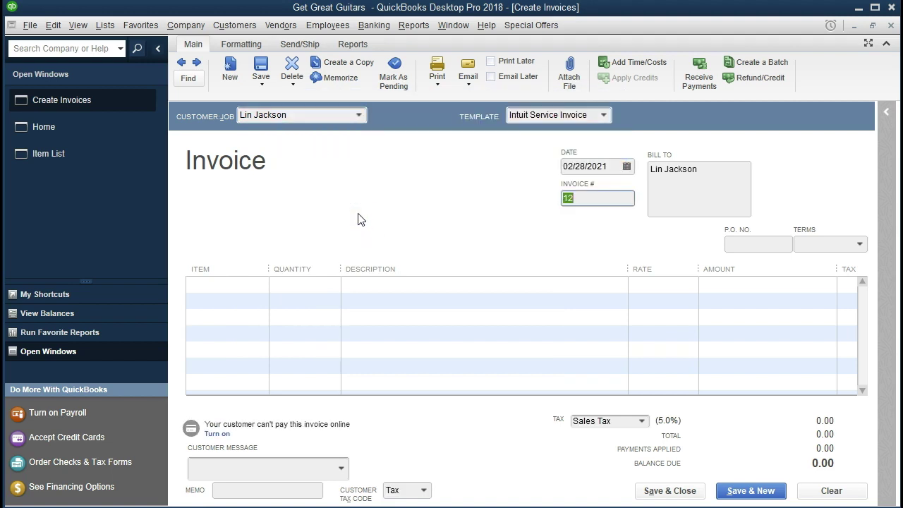
pyautogui.press('Tab')
pyautogui.press('Tab')
pyautogui.click(813, 245)
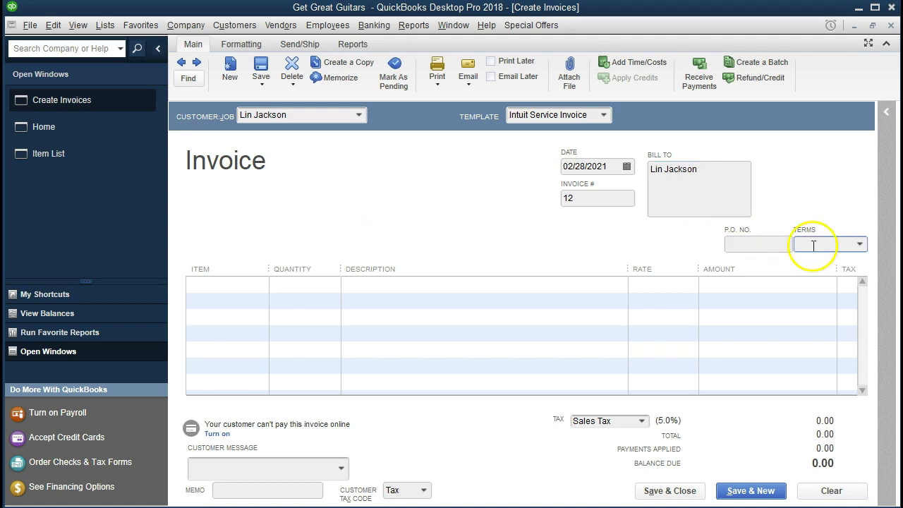
pyautogui.click(859, 244)
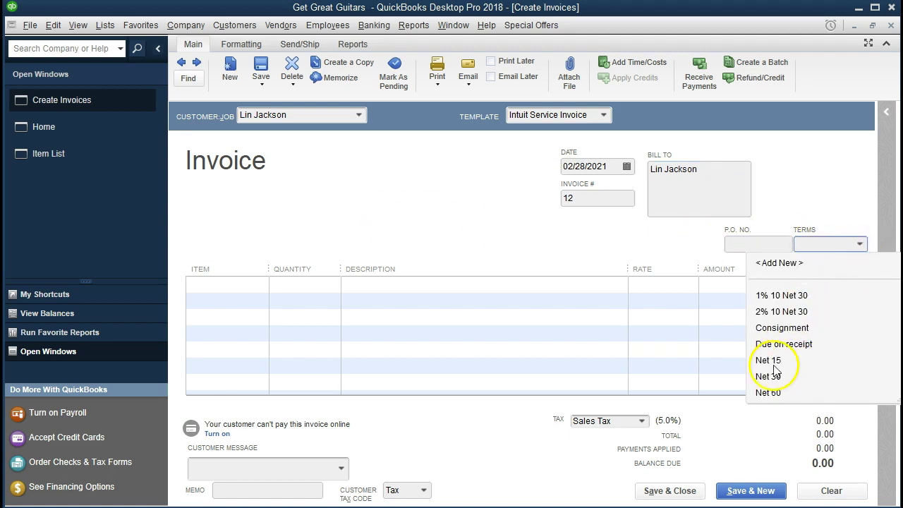
pyautogui.click(773, 370)
pyautogui.press('Tab')
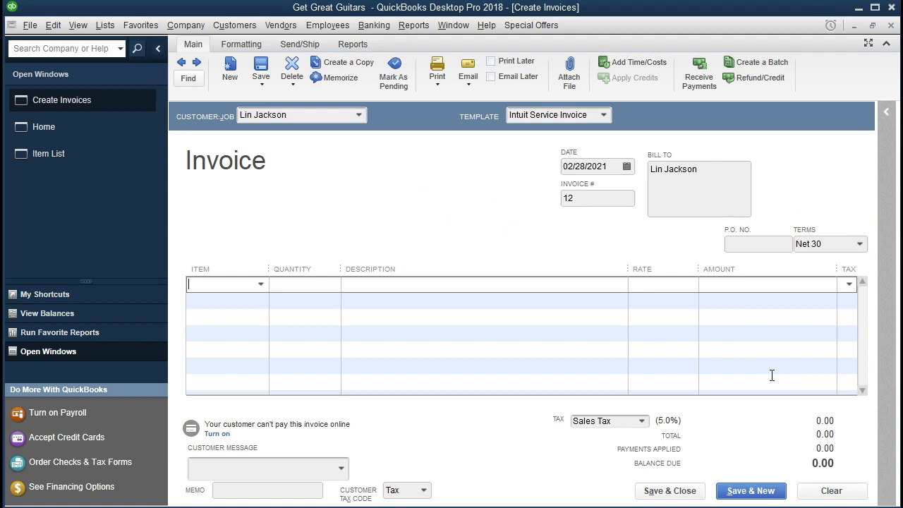
# Add a Jody Guitar Lessons line with a quantity of 10, then save and close the invoice, making the customer's terms permanent
pyautogui.write('J')
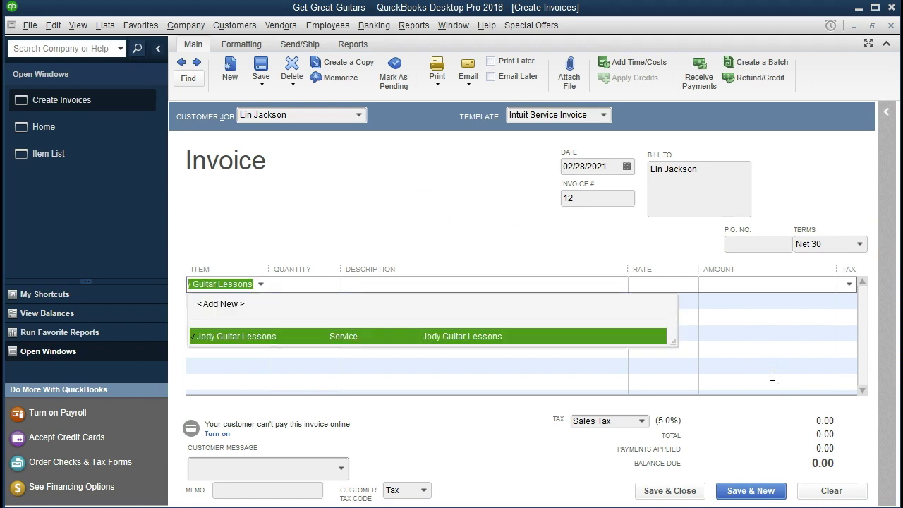
pyautogui.press('Tab')
pyautogui.write('10')
pyautogui.click(832, 345)
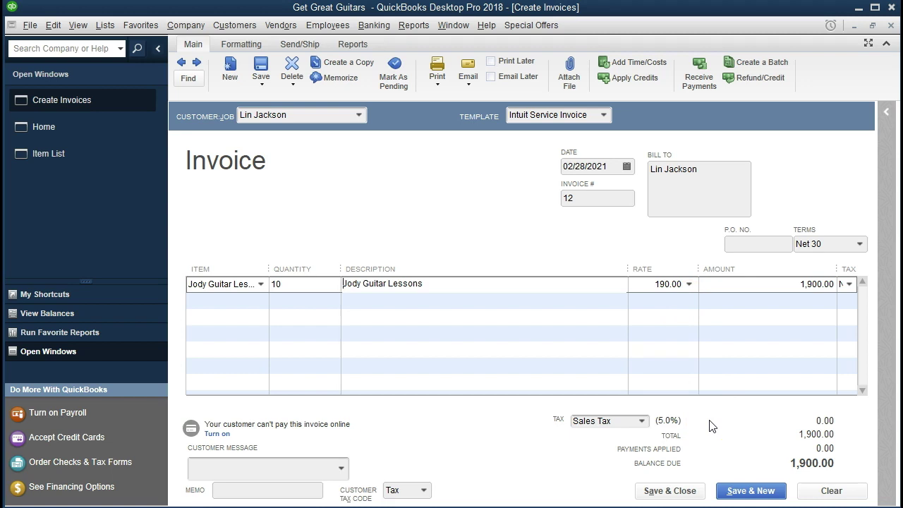
pyautogui.click(674, 491)
pyautogui.click(376, 192)
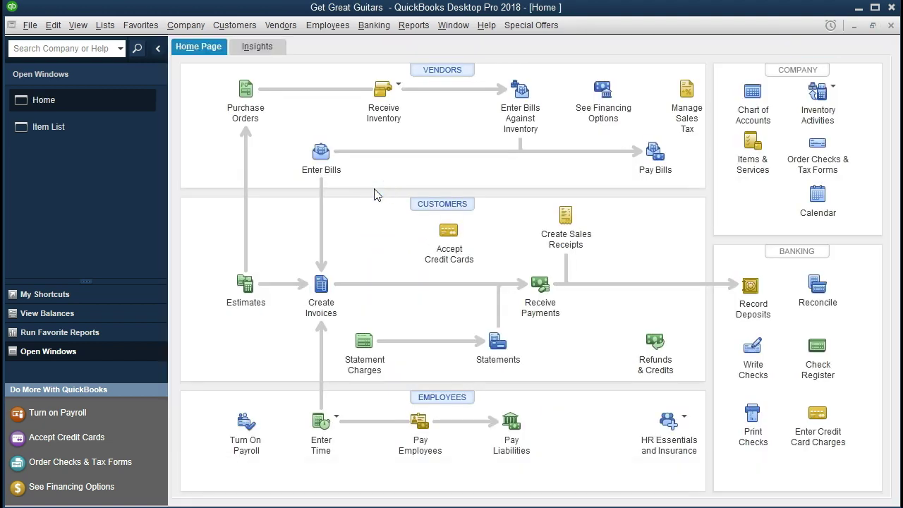
# Open the Balance Sheet Standard report from the company and financial reports
pyautogui.click(423, 31)
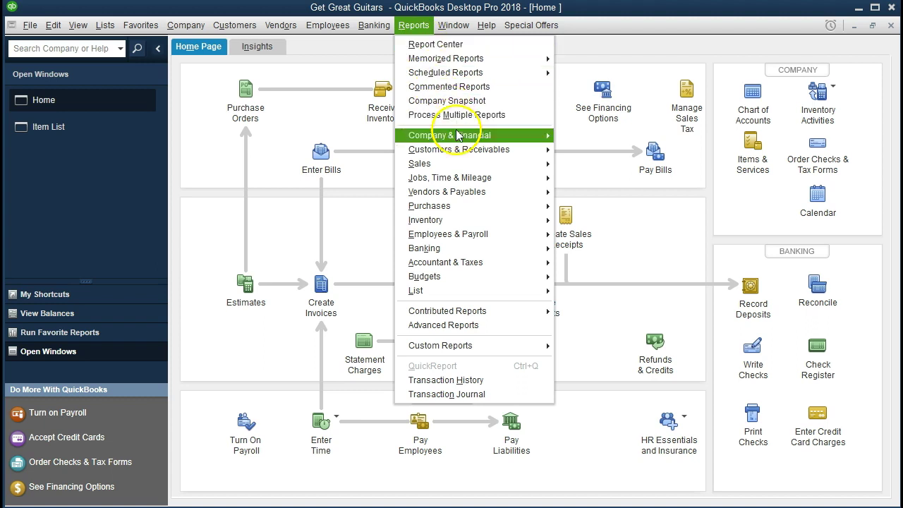
pyautogui.click(514, 137)
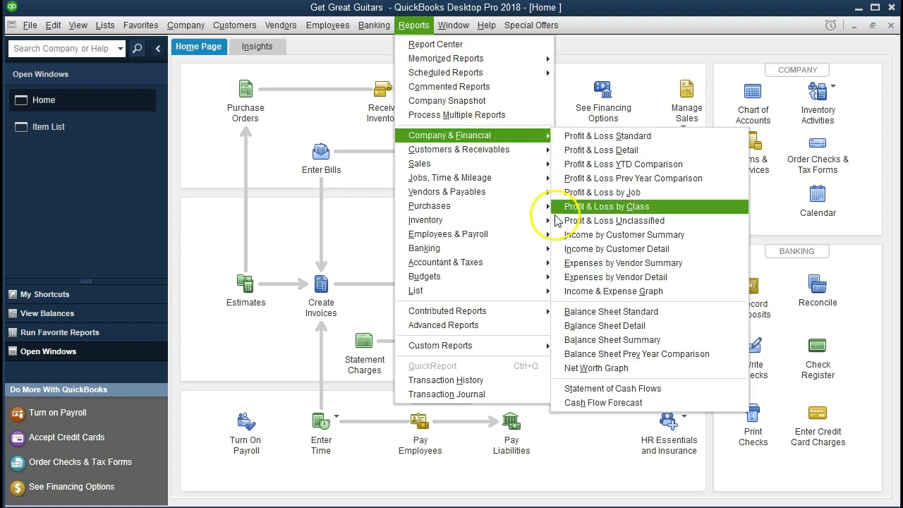
pyautogui.click(668, 319)
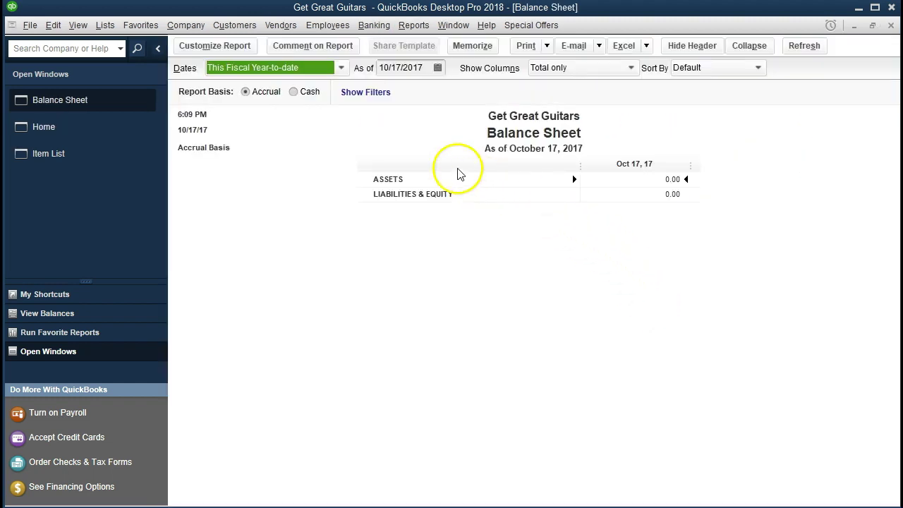
# Customize the balance sheet's date range to run from 01/01/2021 to 12/31/2021
pyautogui.click(238, 46)
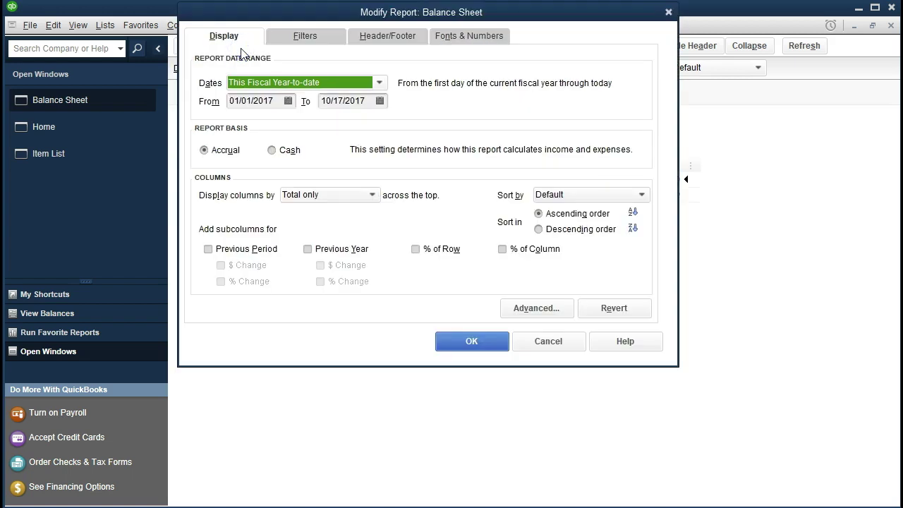
pyautogui.press('Tab')
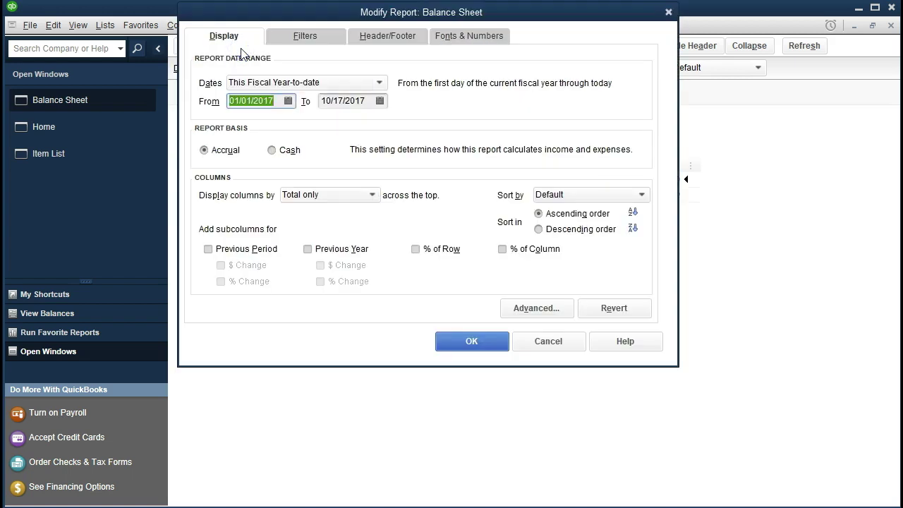
pyautogui.write('01')
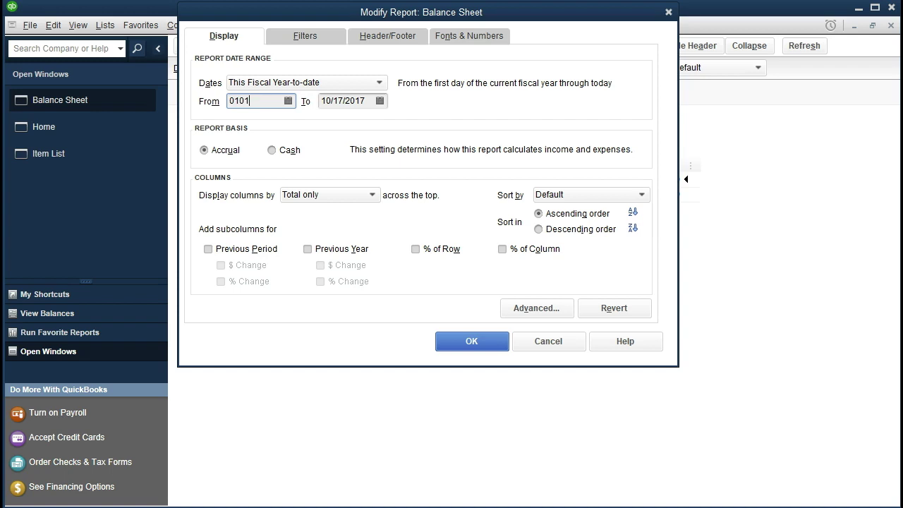
pyautogui.write('/01/2021')
pyautogui.press('Tab')
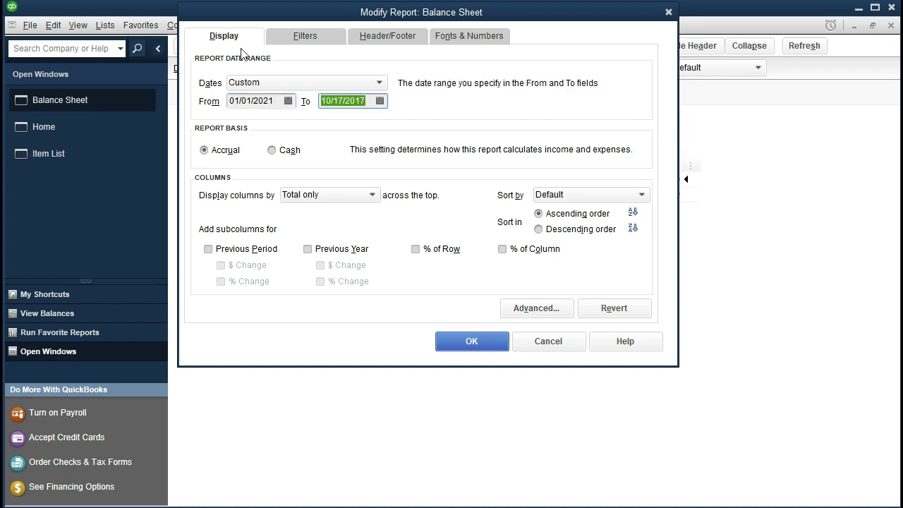
pyautogui.write('123121')
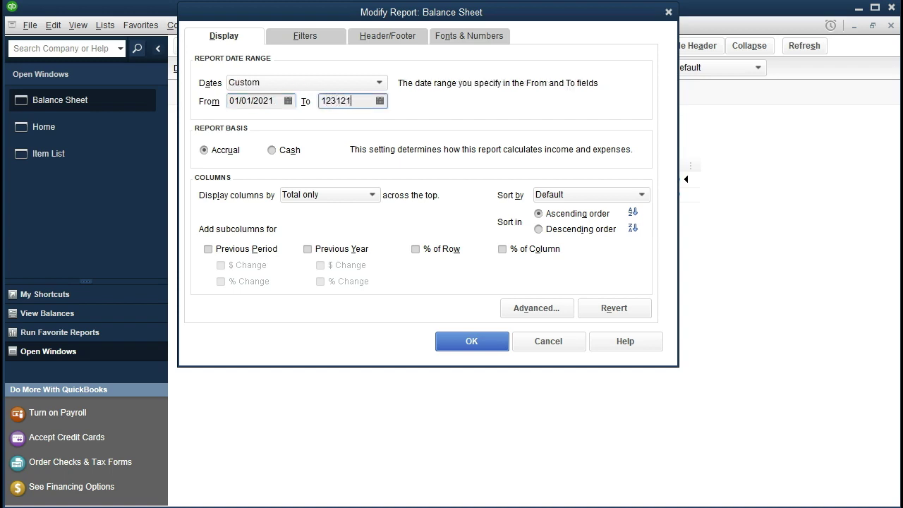
pyautogui.press('Tab')
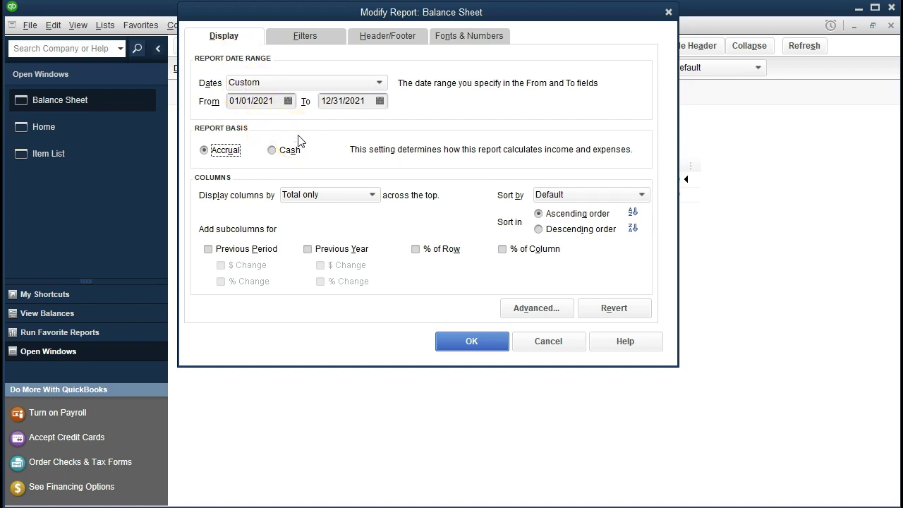
pyautogui.click(459, 342)
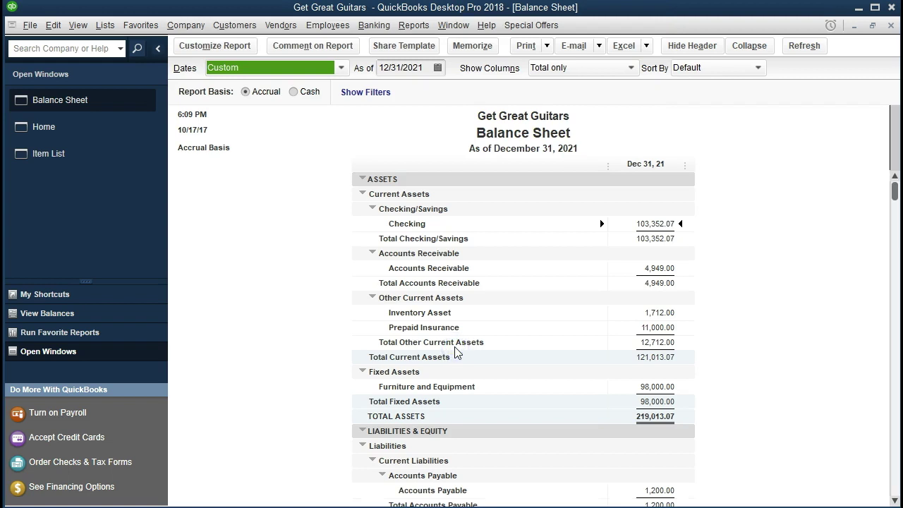
# Drill into the Accounts Receivable balance, review the first invoice dated 02/28/2021, and return to the balance sheet
pyautogui.click(636, 271)
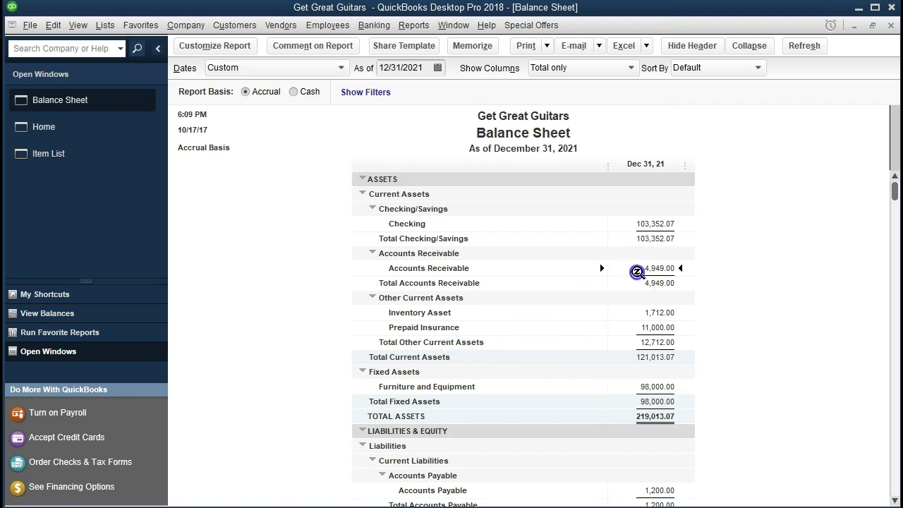
pyautogui.click(628, 269)
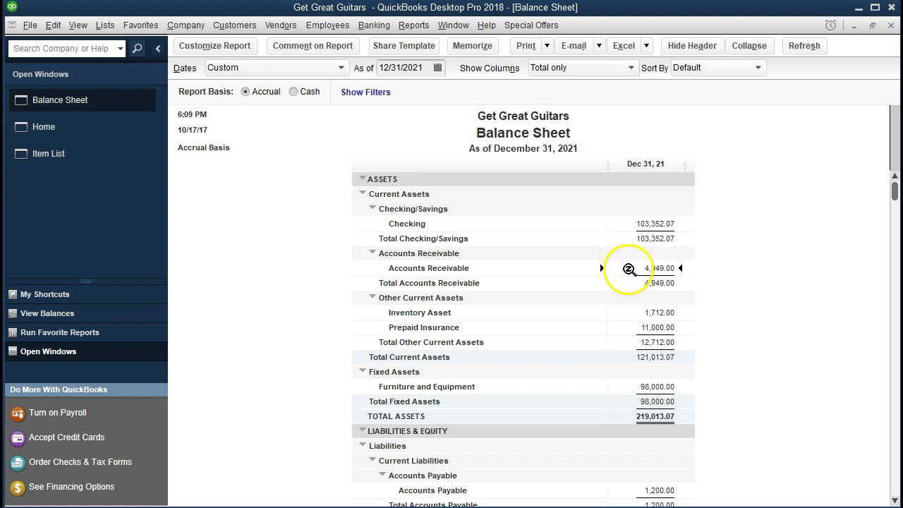
pyautogui.doubleClick(628, 269)
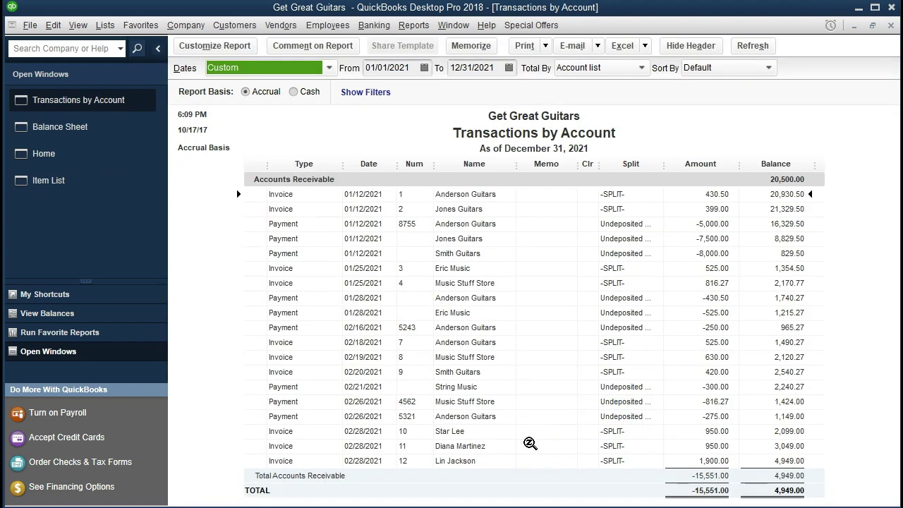
pyautogui.doubleClick(686, 431)
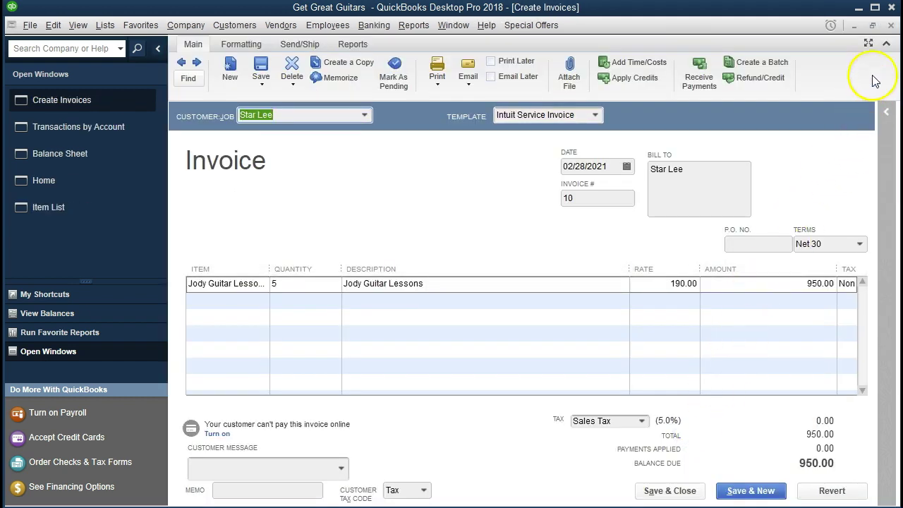
pyautogui.click(892, 26)
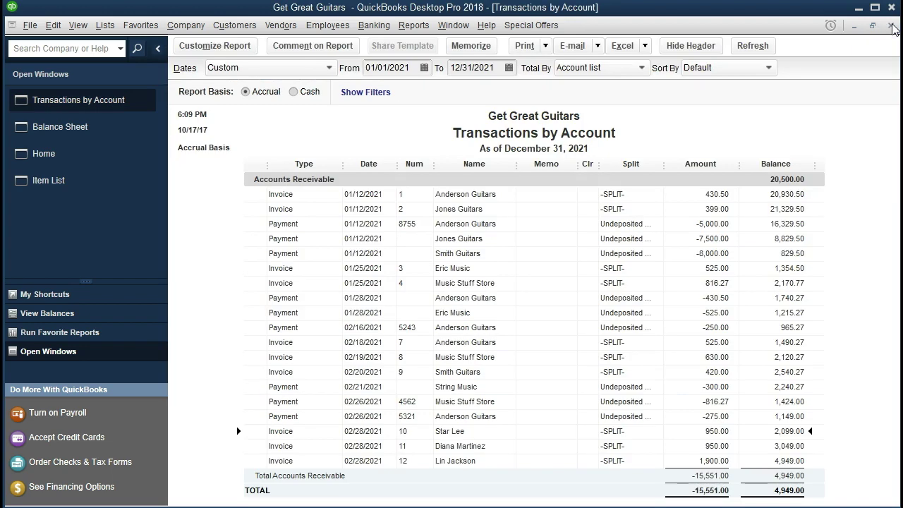
pyautogui.click(892, 26)
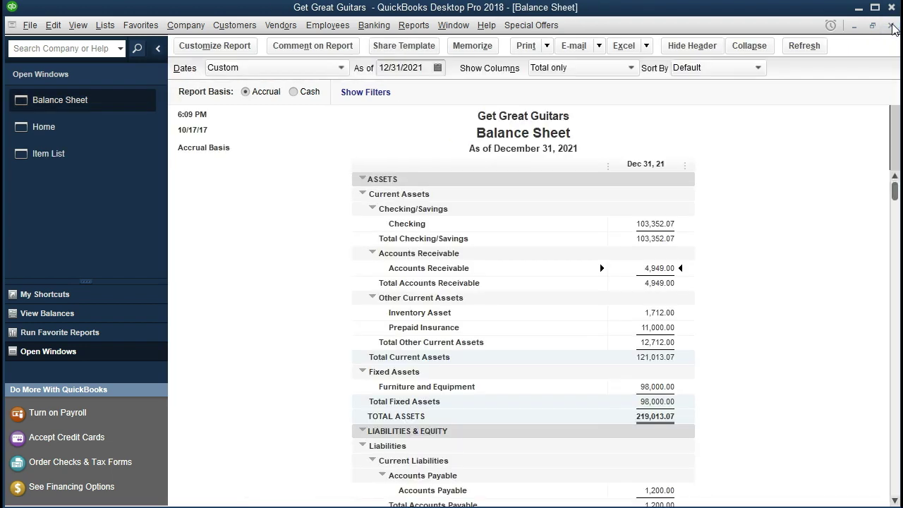
# Open the Profit & Loss Standard report and set its date range to 01/01/2021 through 12/31/2021
pyautogui.click(414, 25)
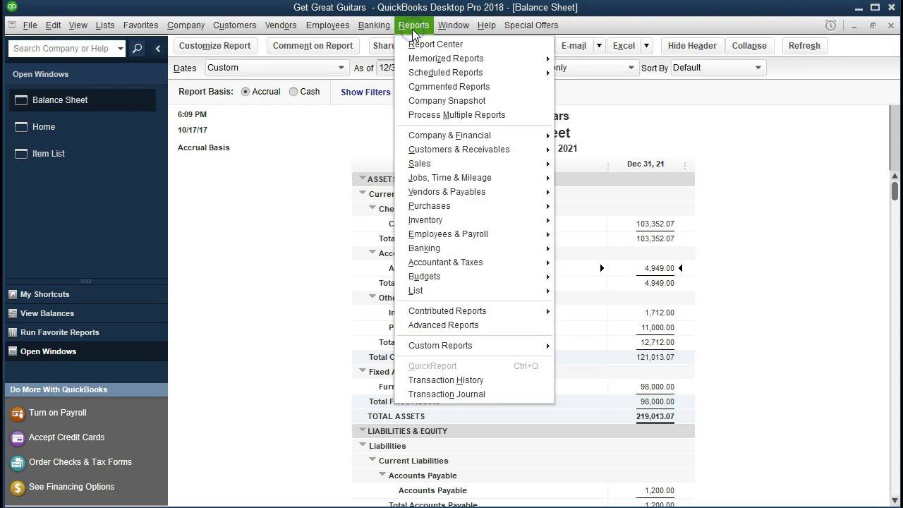
pyautogui.moveTo(522, 136)
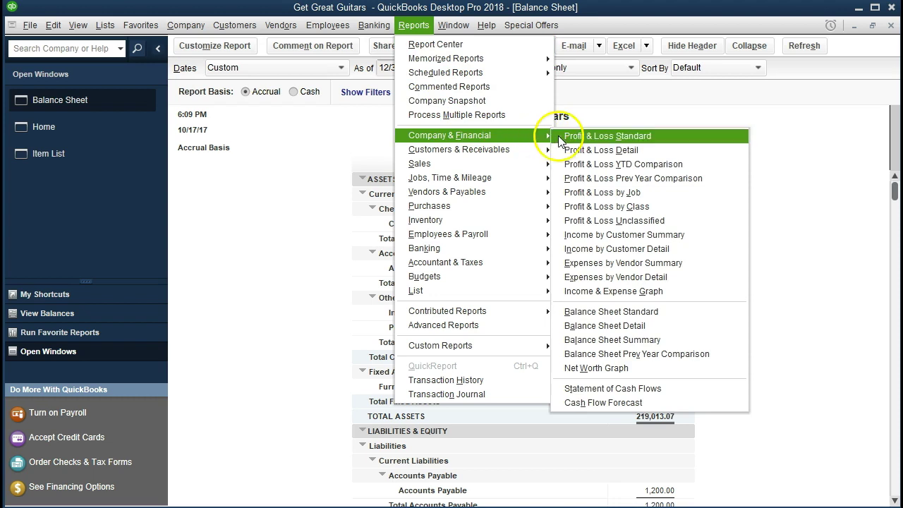
pyautogui.click(663, 139)
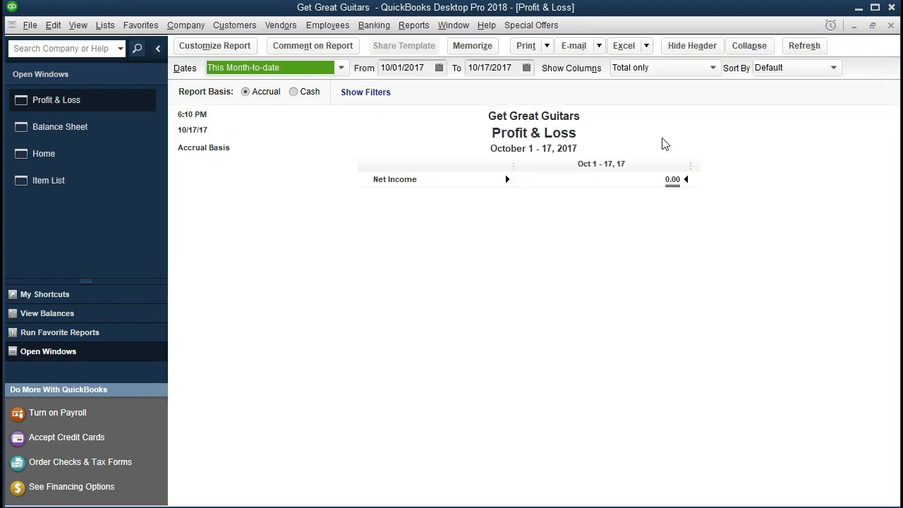
pyautogui.press('Tab')
pyautogui.write('01012021')
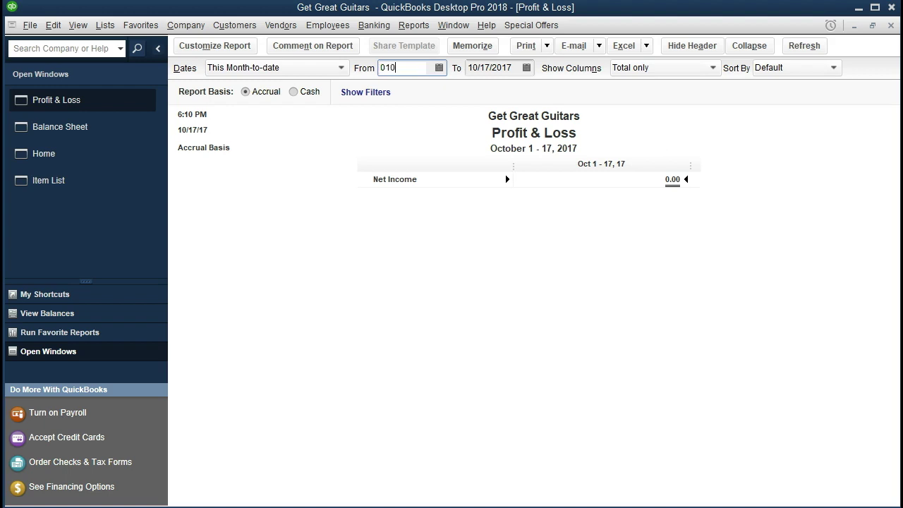
pyautogui.press('Tab')
pyautogui.write('12')
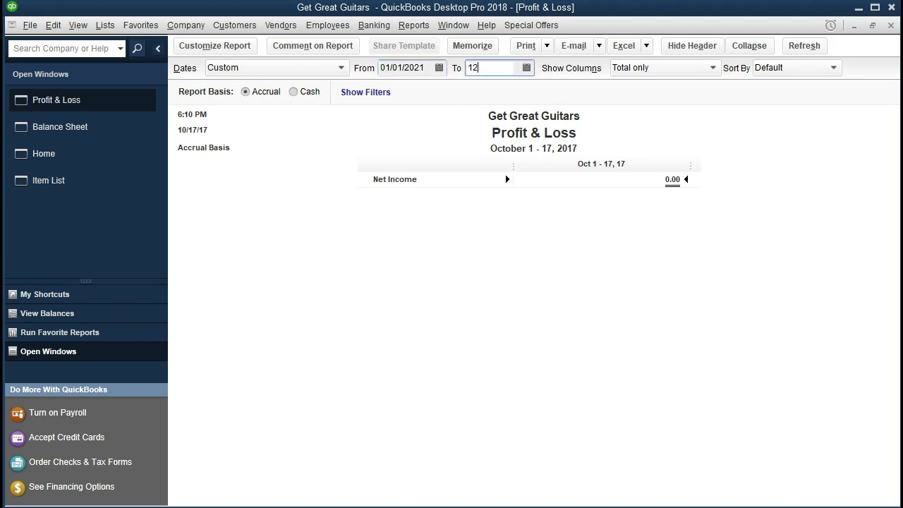
pyautogui.write('/31/2021')
pyautogui.press('Tab')
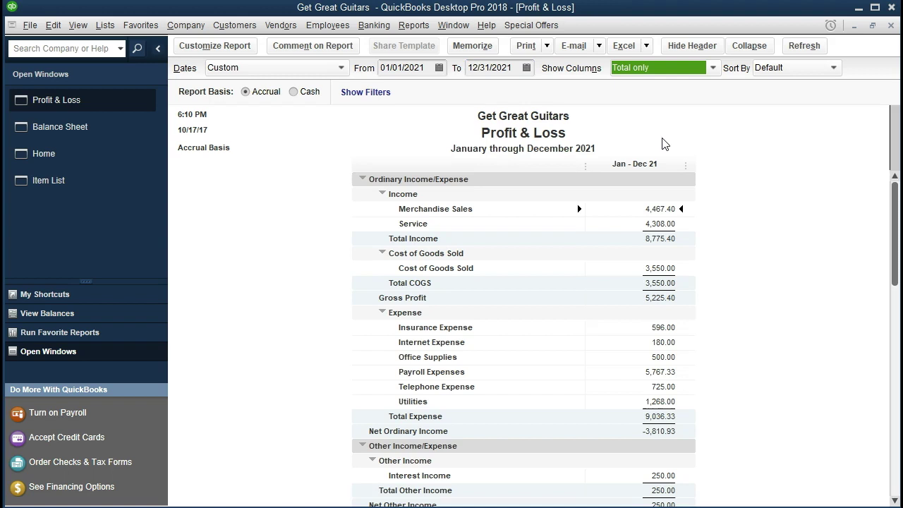
# Drill into the Service income amount, review the second invoice dated 02/28/2021, and return to the Profit & Loss report
pyautogui.click(608, 223)
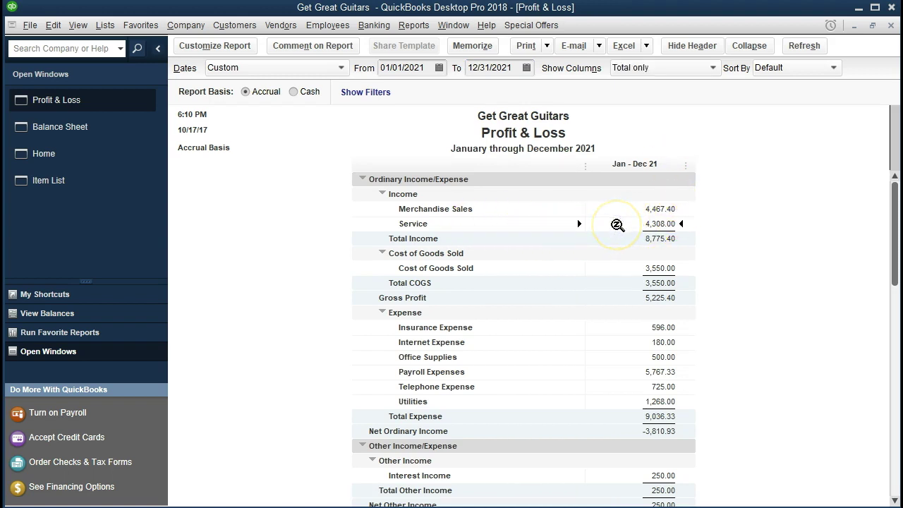
pyautogui.doubleClick(617, 224)
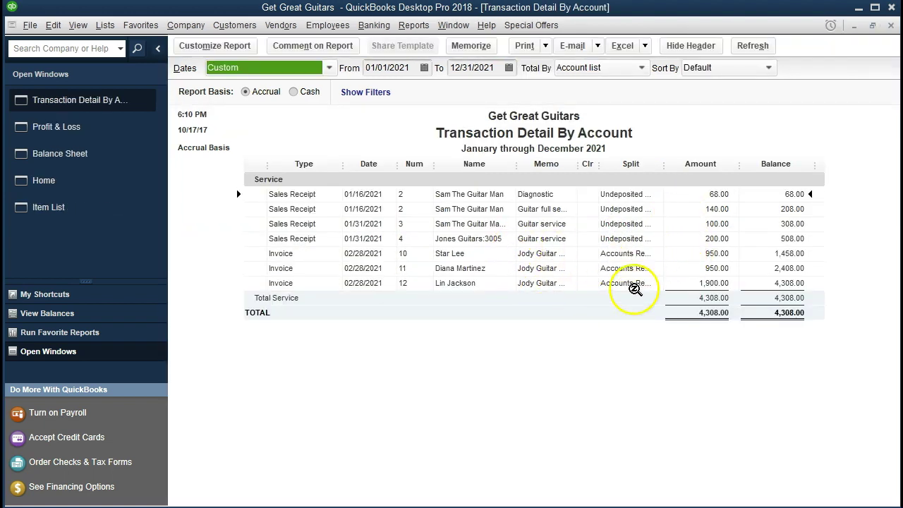
pyautogui.doubleClick(685, 268)
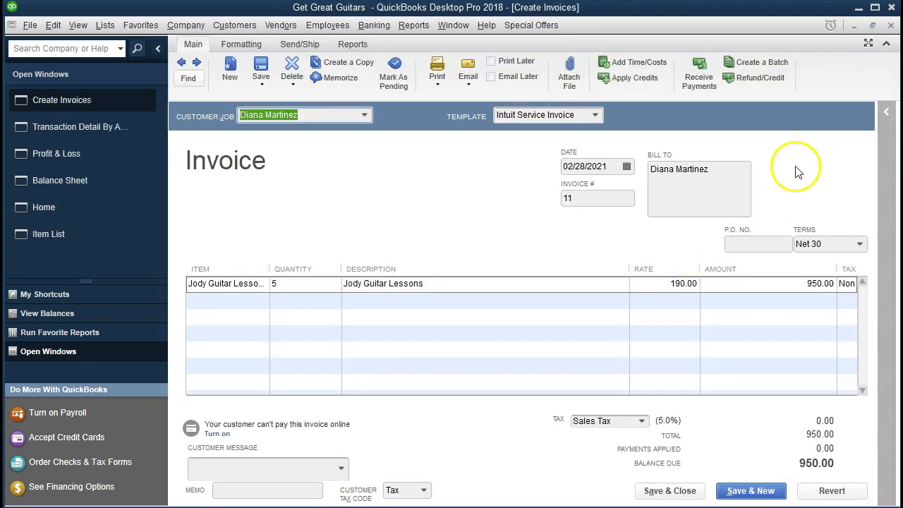
pyautogui.click(890, 26)
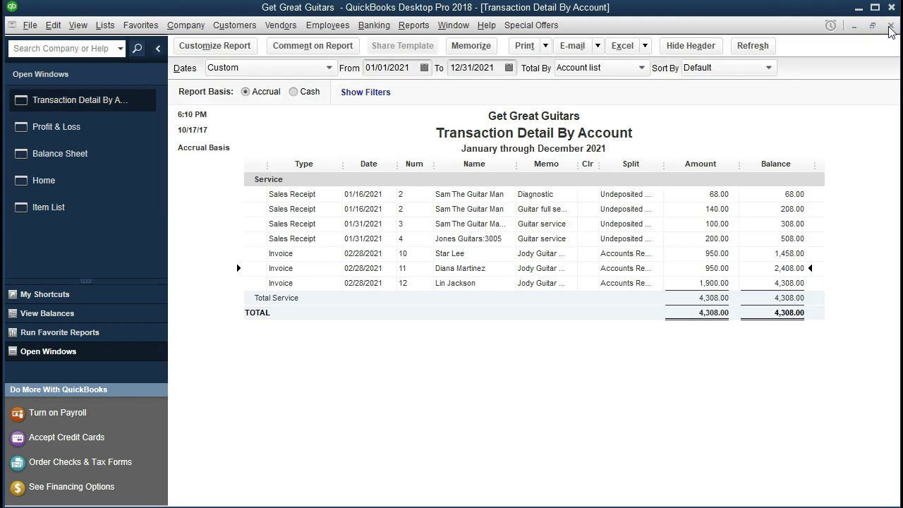
pyautogui.click(890, 26)
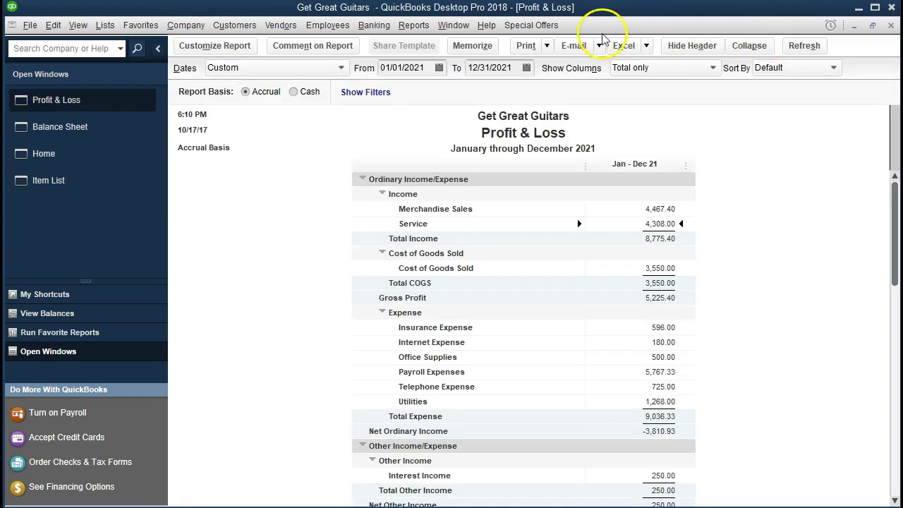
# Open the Customer Balance Detail report from the customers and receivables reports
pyautogui.click(415, 29)
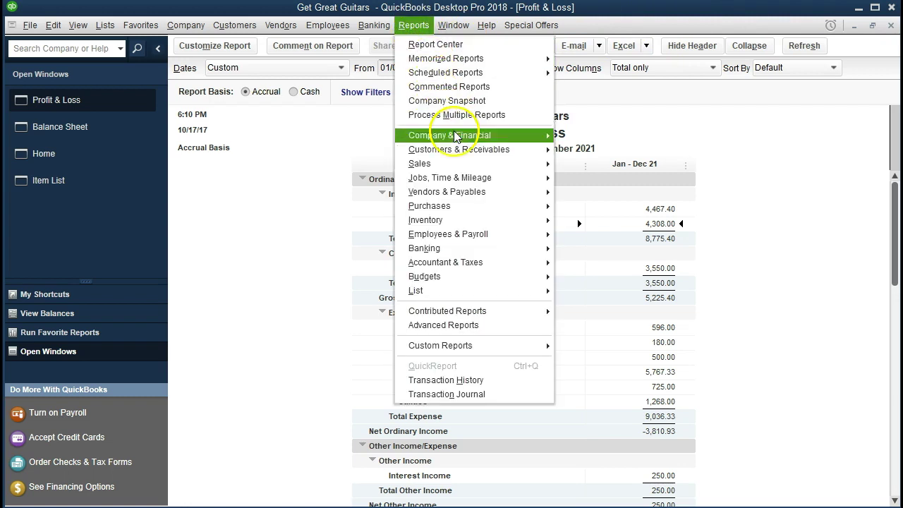
pyautogui.moveTo(543, 151)
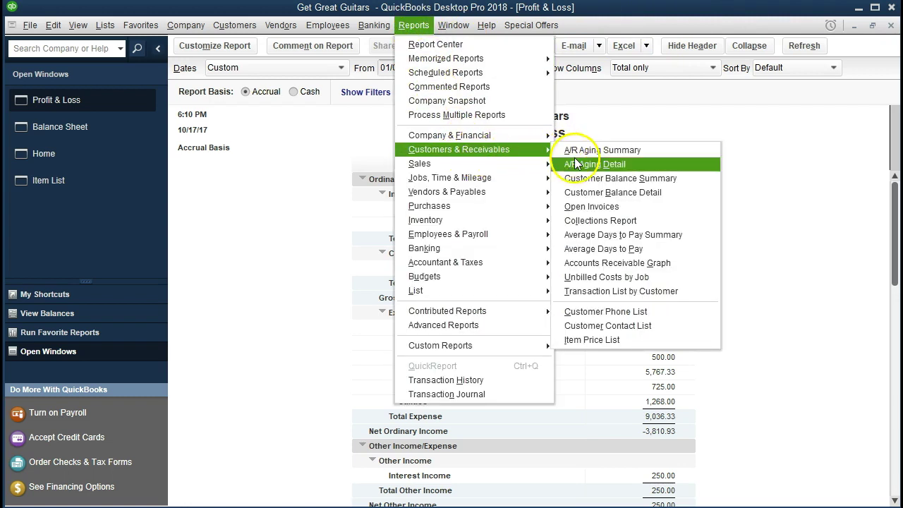
pyautogui.click(671, 191)
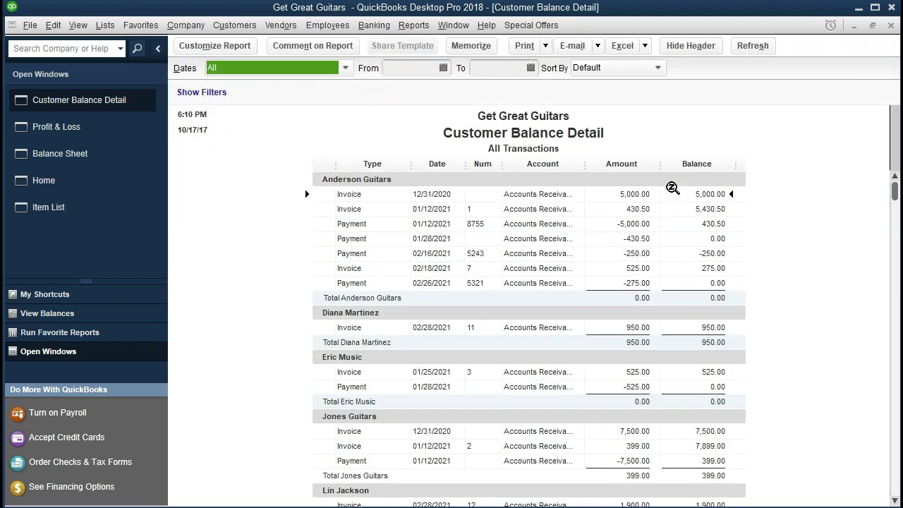
# Examine the 02/28/2021 lesson invoices and the total receivable in the Customer Balance Detail report
pyautogui.scroll(-5, 672, 189)
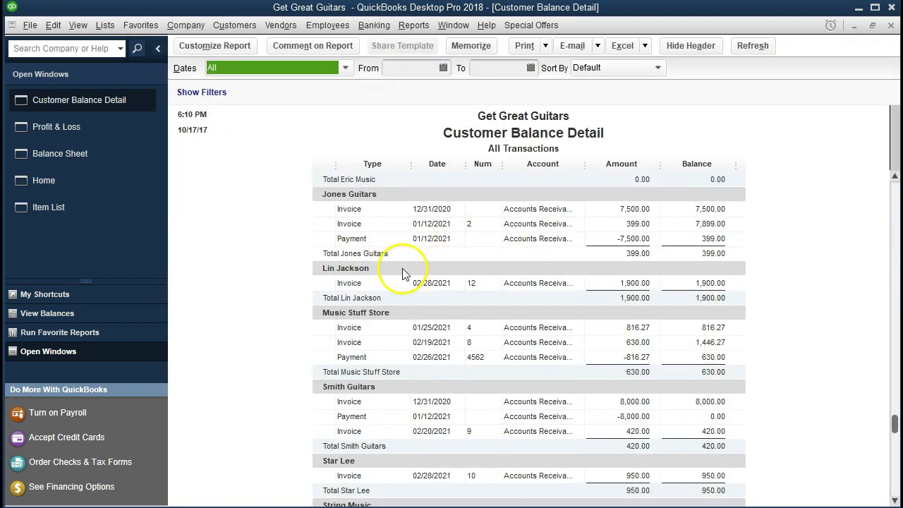
pyautogui.click(623, 283)
pyautogui.scroll(-1, 622, 281)
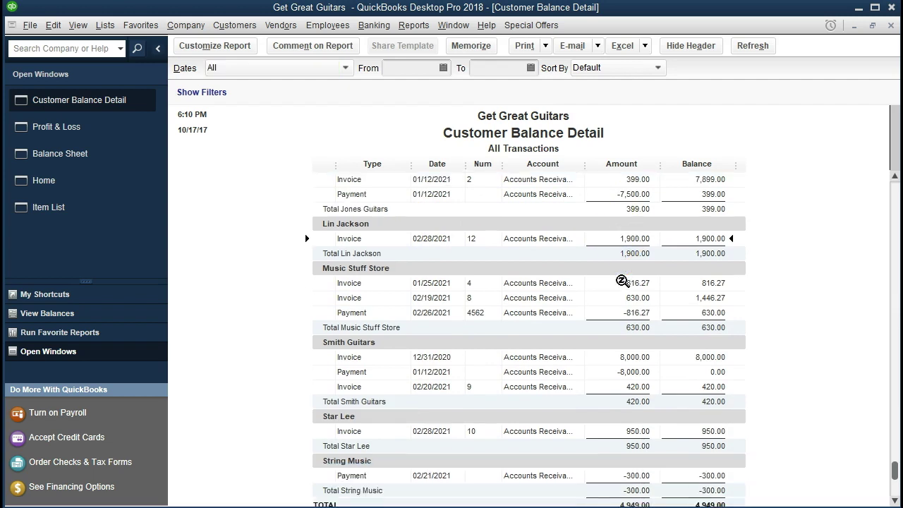
pyautogui.scroll(-1, 621, 280)
pyautogui.click(619, 415)
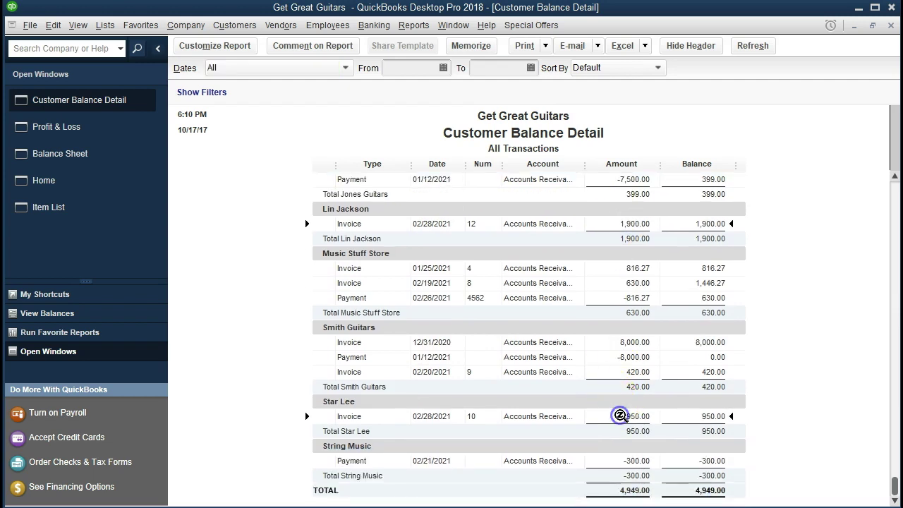
pyautogui.scroll(4, 619, 416)
pyautogui.scroll(2, 620, 415)
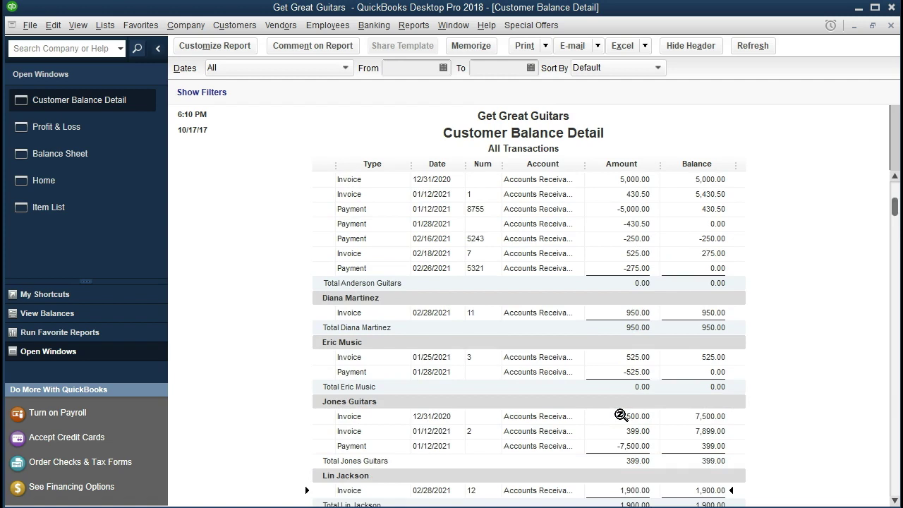
pyautogui.scroll(1, 620, 415)
pyautogui.click(626, 327)
pyautogui.doubleClick(627, 327)
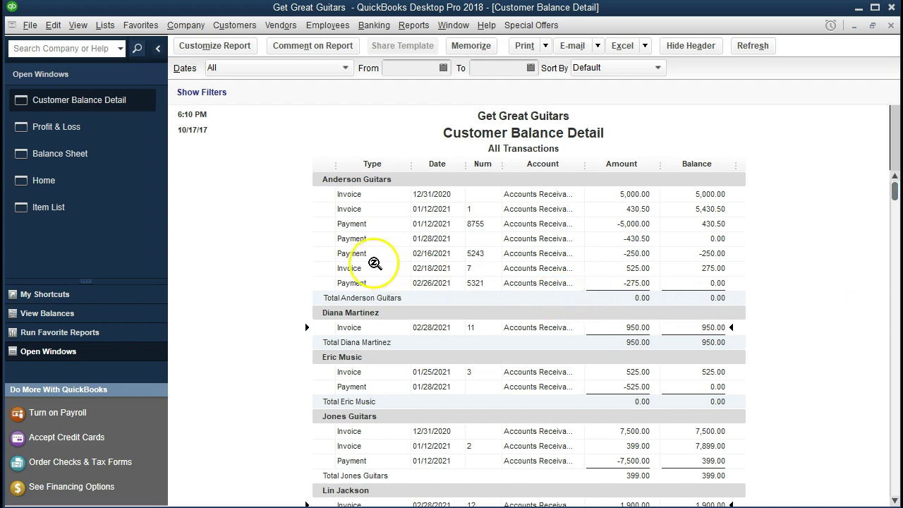
# Start a new invoice from the home page, enter a new customer's full name and quick-add the customer
pyautogui.click(116, 189)
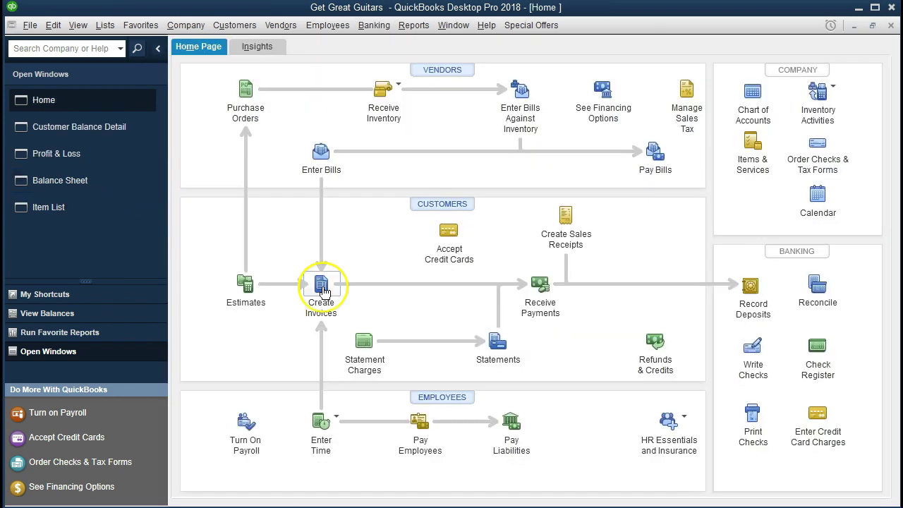
pyautogui.click(322, 287)
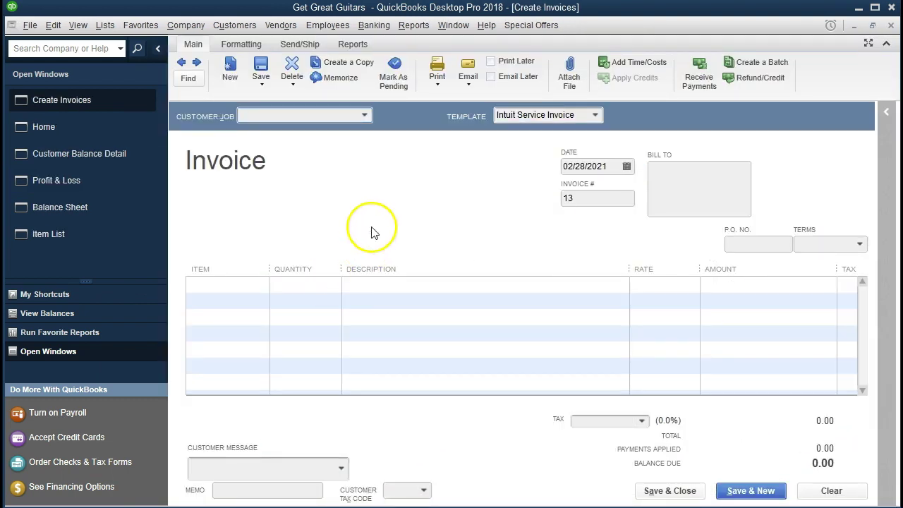
pyautogui.click(364, 115)
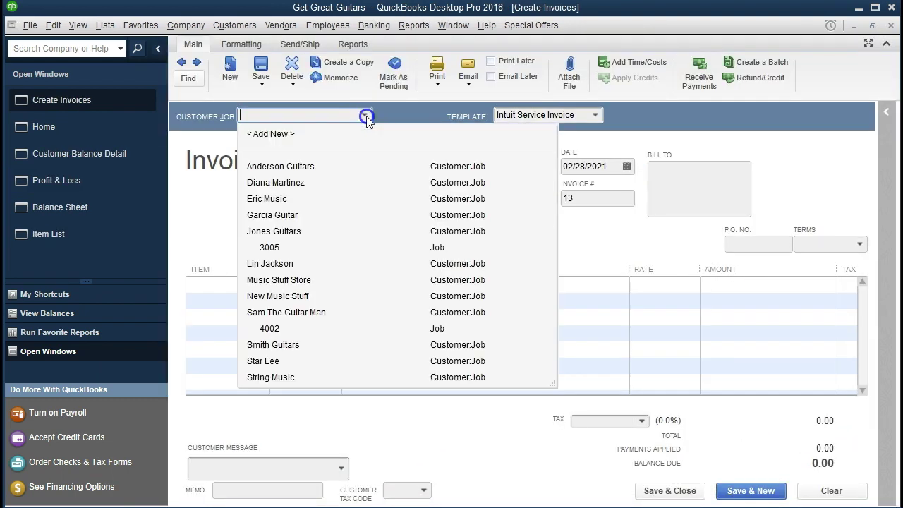
pyautogui.click(366, 115)
pyautogui.click(366, 115)
pyautogui.write('Je')
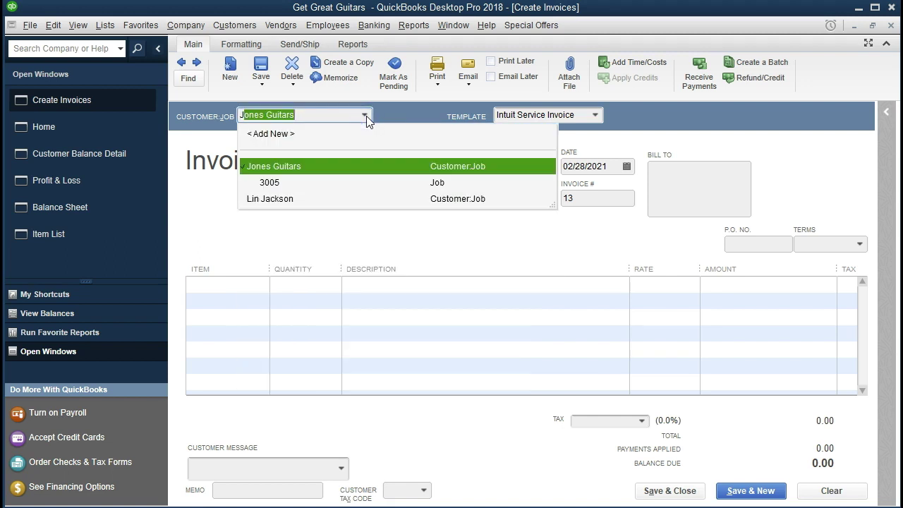
pyautogui.write('nny Jones')
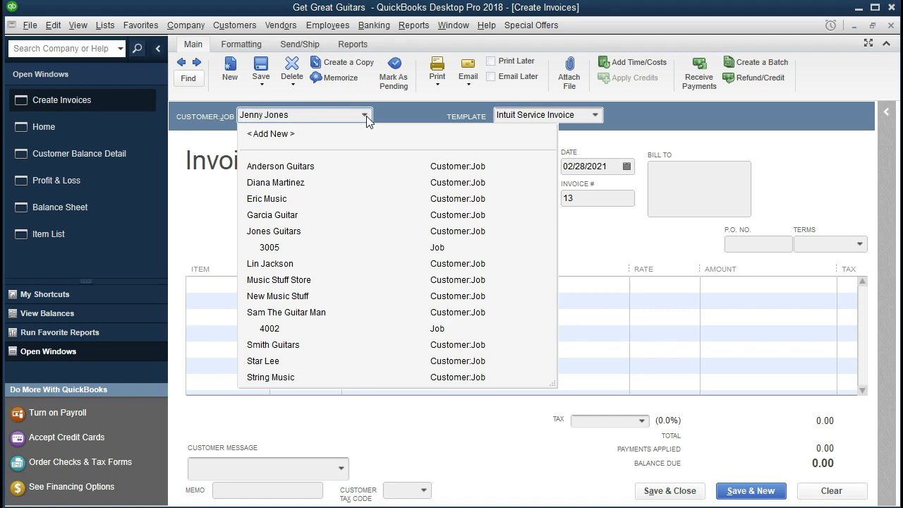
pyautogui.press('Tab')
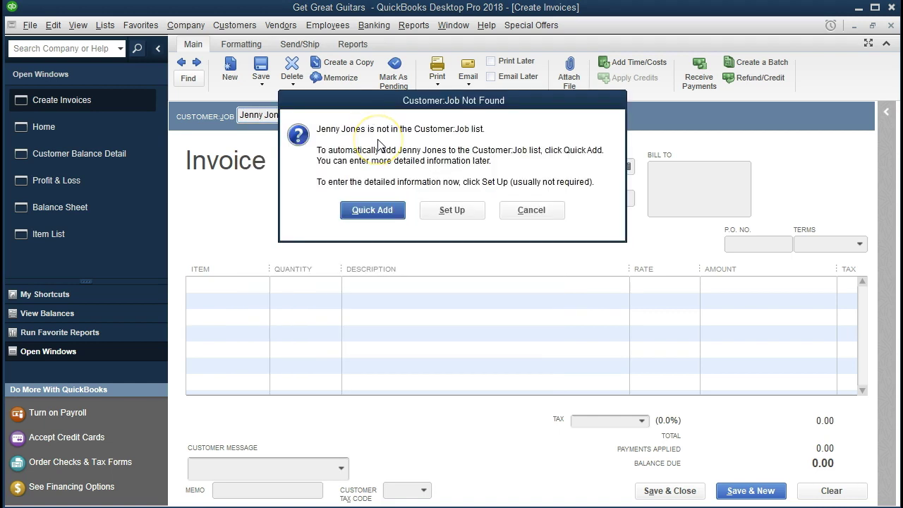
pyautogui.press('Return')
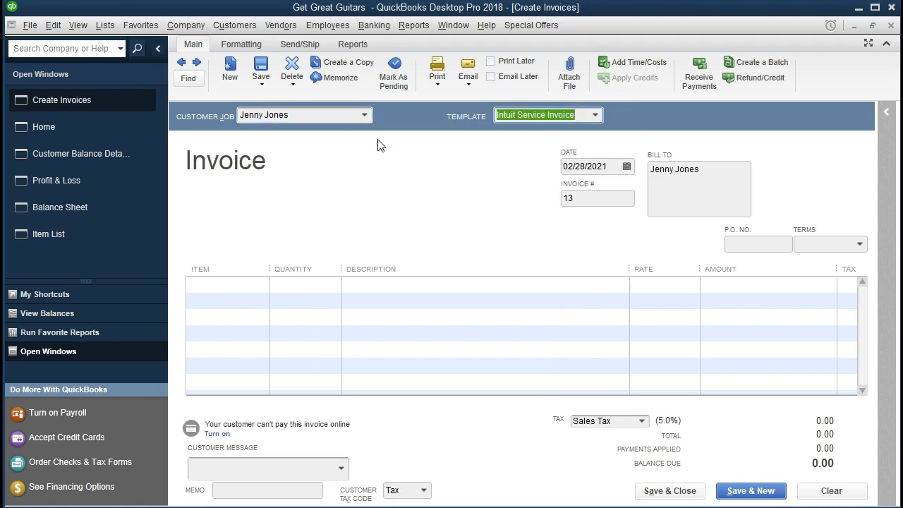
# Set the new customer's invoice terms to Net 30, keeping the default template, date and invoice number
pyautogui.press('Tab')
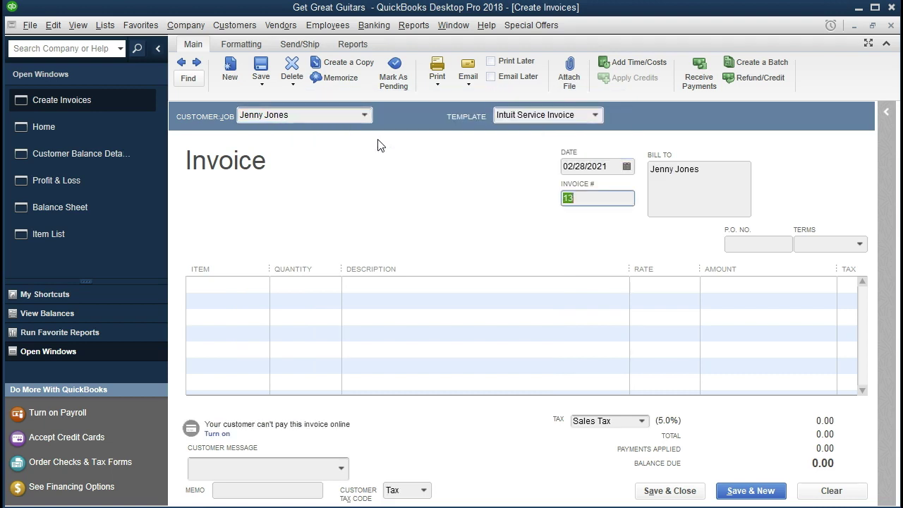
pyautogui.press('Tab')
pyautogui.press('Tab')
pyautogui.press('Tab')
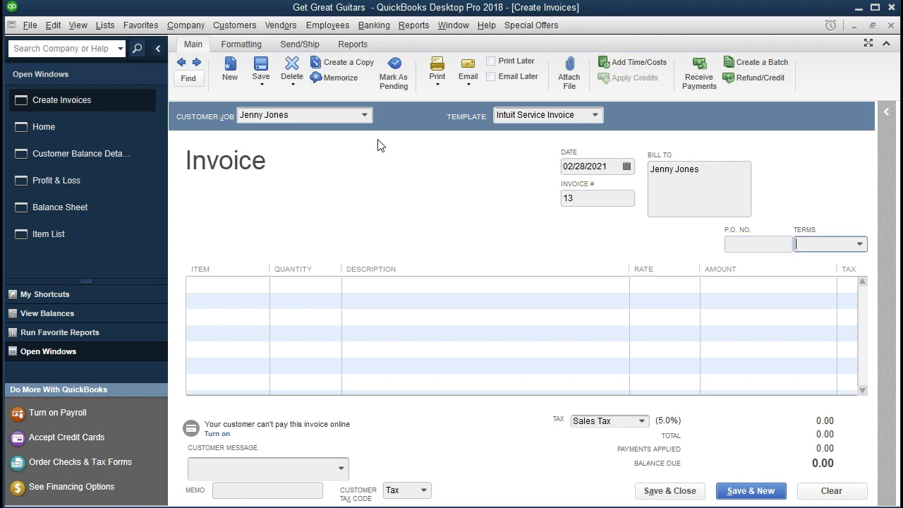
pyautogui.click(859, 243)
pyautogui.click(770, 375)
pyautogui.press('Tab')
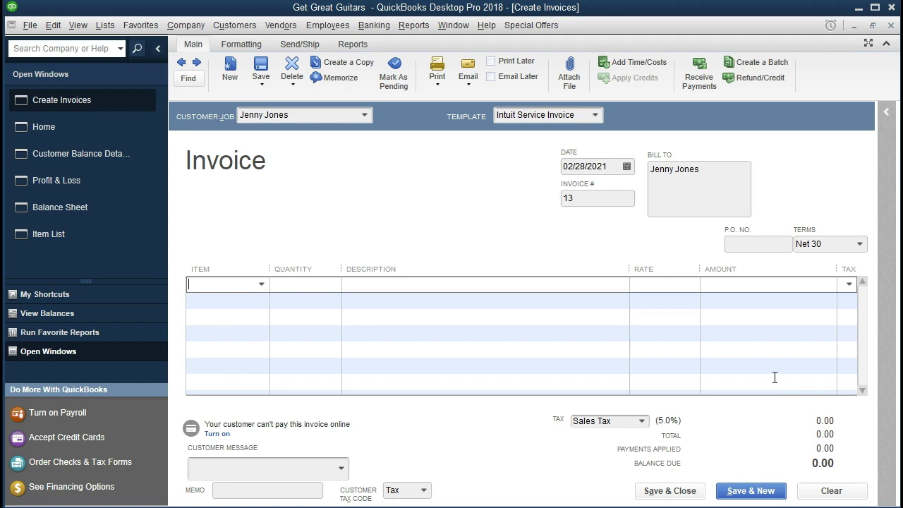
# Bill 7 Angela Guitar Lessons on the invoice, save it for a new invoice and make the customer's terms change permanent
pyautogui.write('Angela Guitar Lessons')
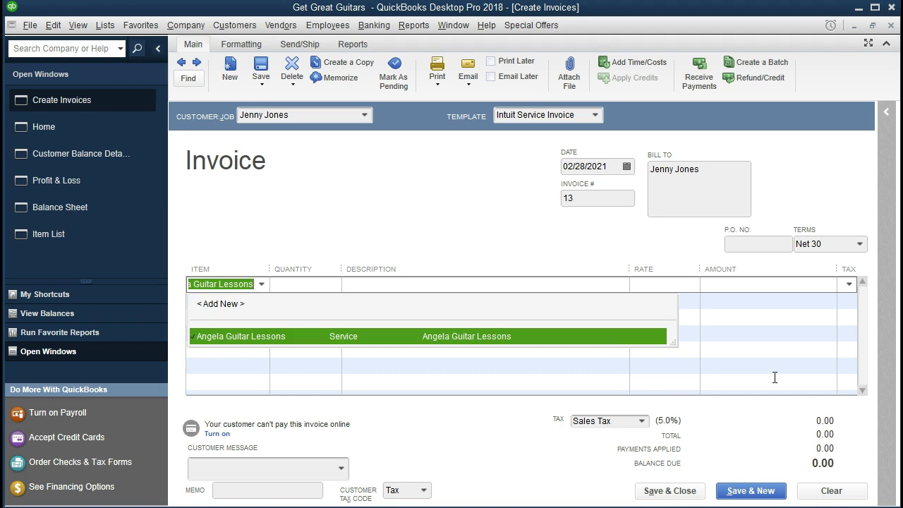
pyautogui.press('Tab')
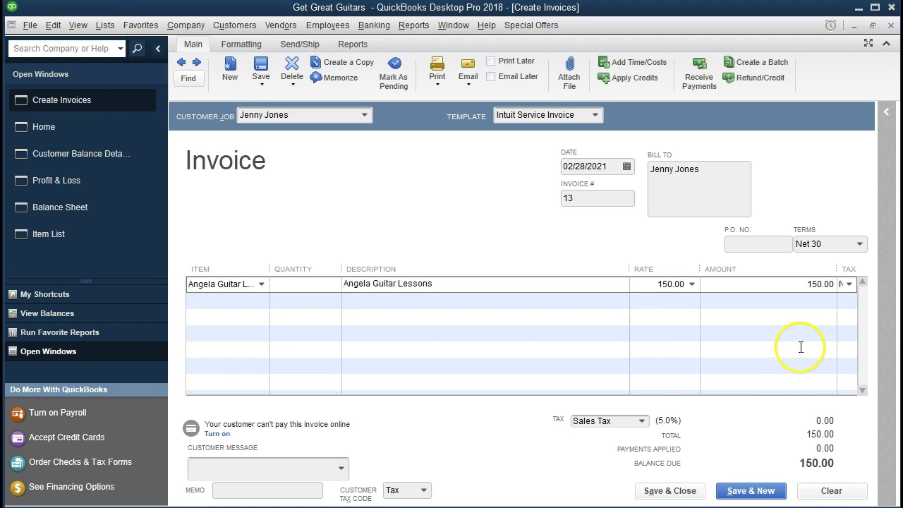
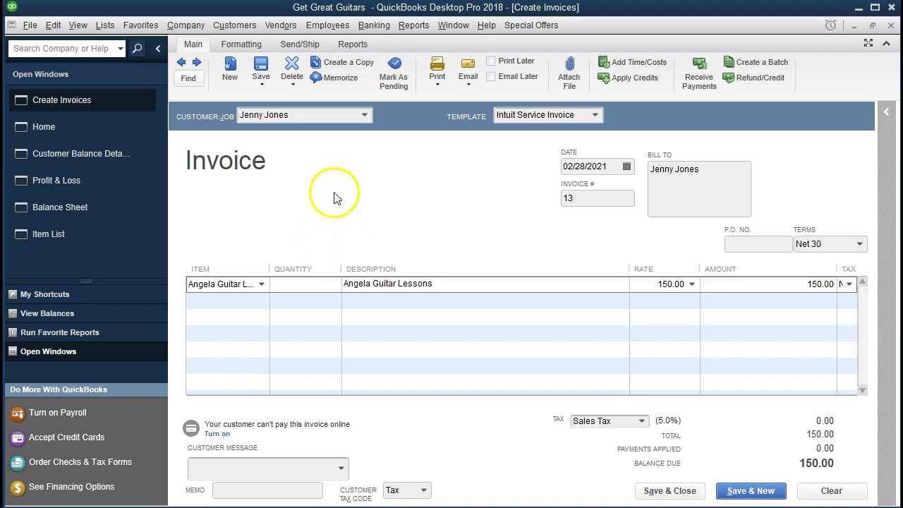
pyautogui.write('7')
pyautogui.press('Tab')
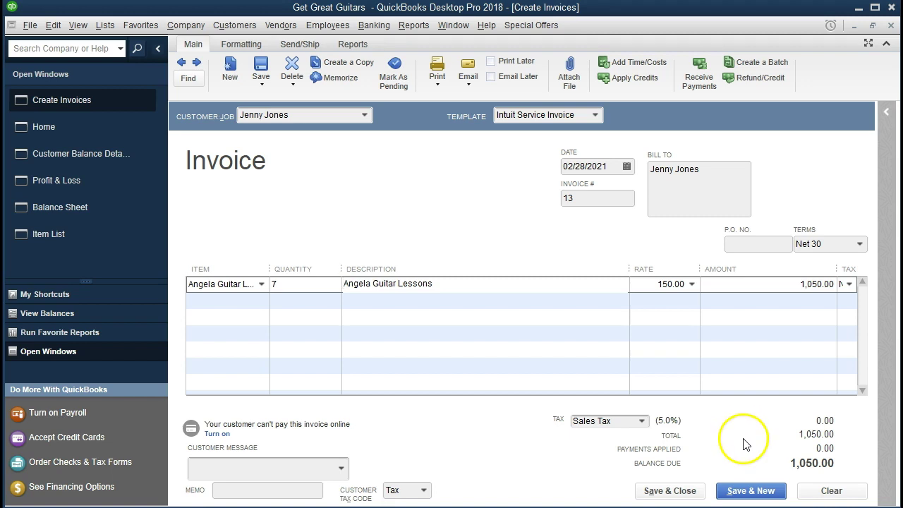
pyautogui.click(750, 495)
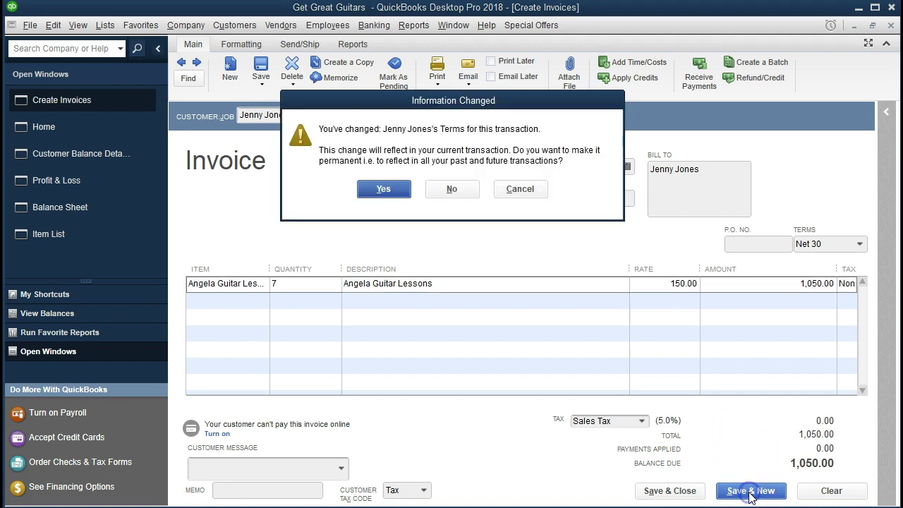
pyautogui.click(383, 189)
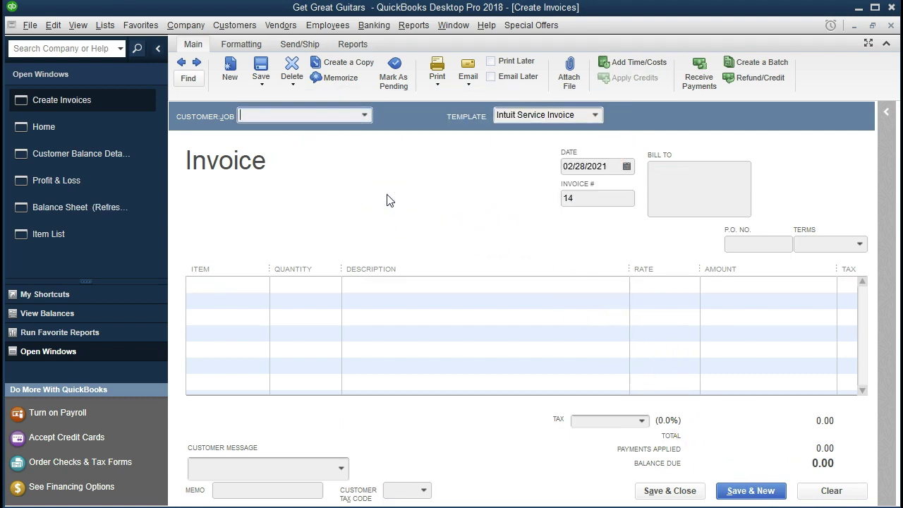
# Enter another new customer's full name on the blank invoice and quick-add the customer
pyautogui.click(366, 113)
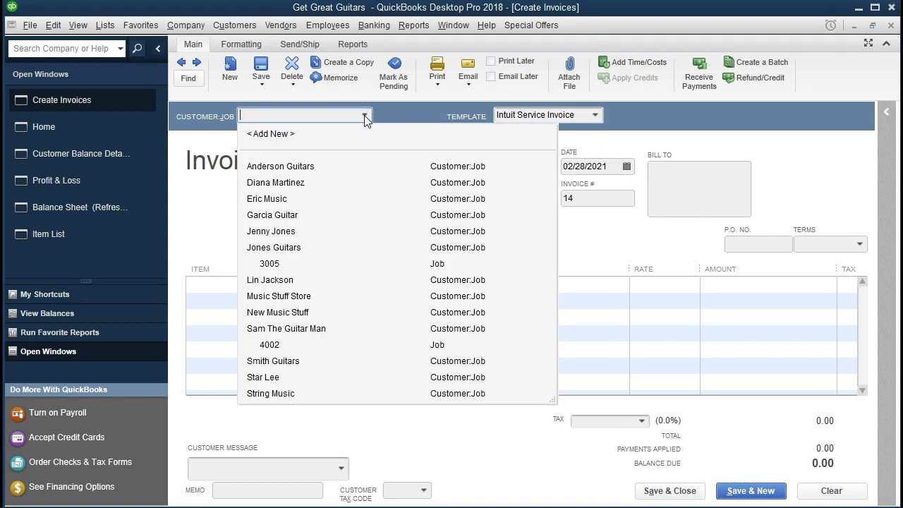
pyautogui.write('Diana Miller')
pyautogui.press('Tab')
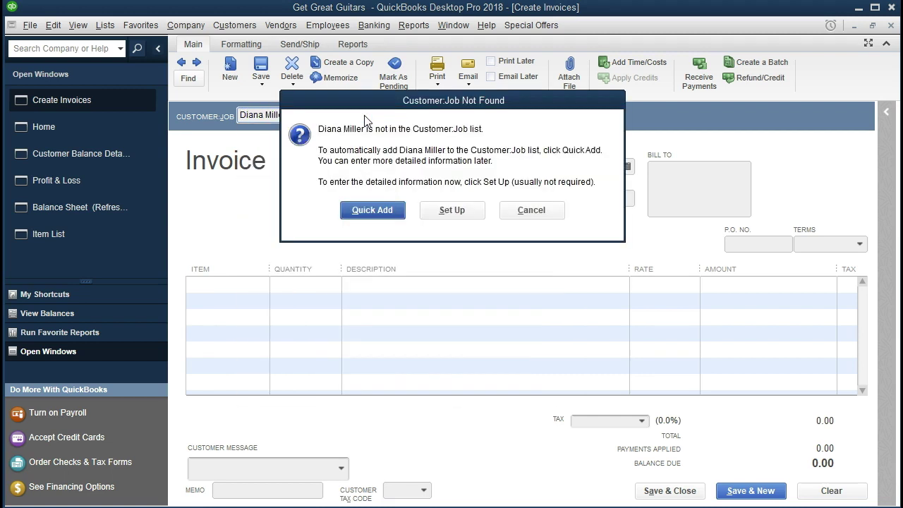
pyautogui.click(371, 210)
# Keep the 02/28/2021 invoice date and default number, and set this customer's terms to Net 30
pyautogui.press('Tab')
pyautogui.press('Tab')
pyautogui.press('Tab')
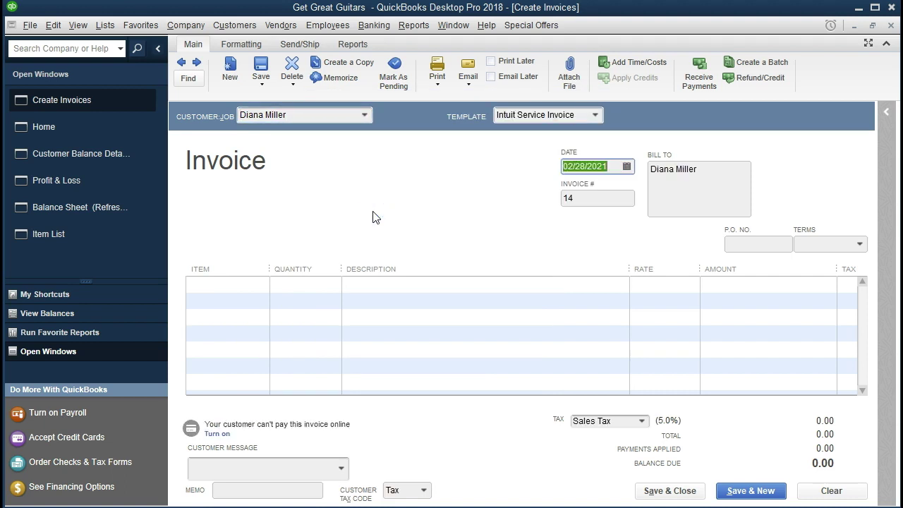
pyautogui.press('Tab')
pyautogui.press('Tab')
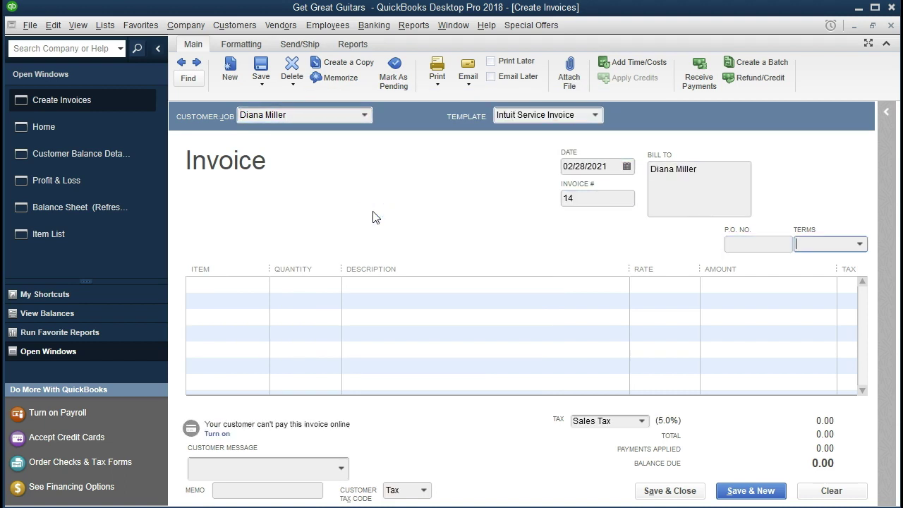
pyautogui.click(859, 243)
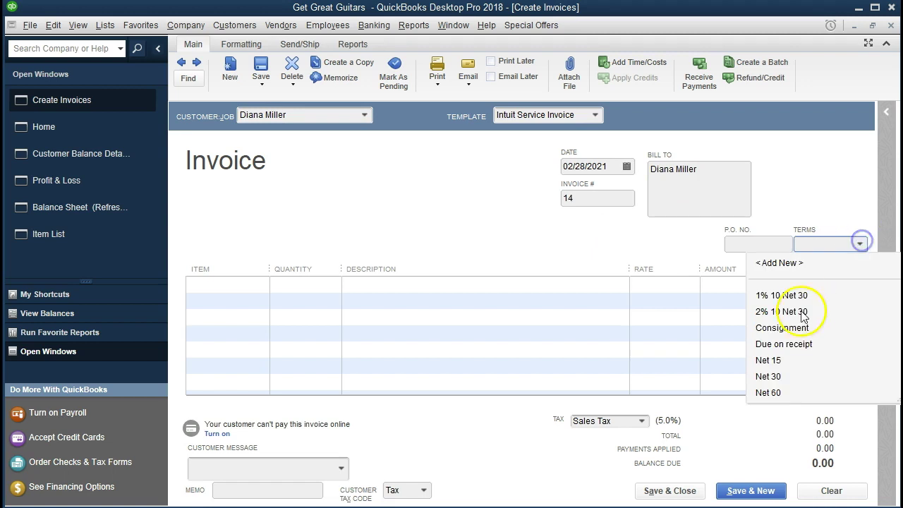
pyautogui.click(769, 376)
pyautogui.press('Tab')
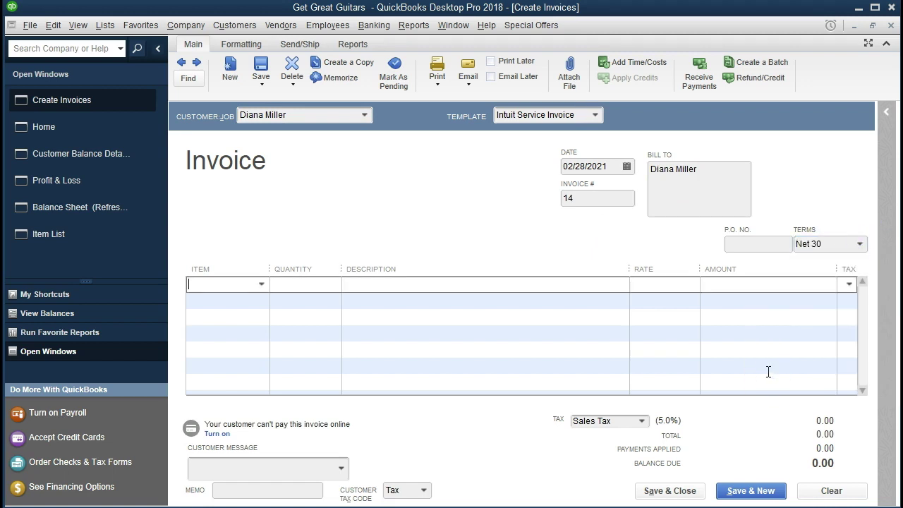
# Add Angela Guitar Lessons with quantity 6, save the invoice for a new one and make the terms change permanent
pyautogui.click(261, 285)
pyautogui.click(261, 284)
pyautogui.click(261, 284)
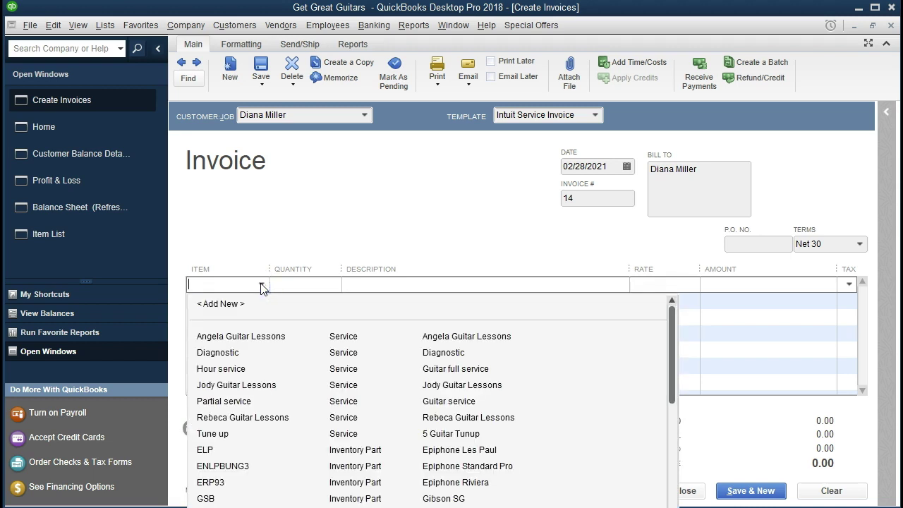
pyautogui.write('a Guitar Lessons')
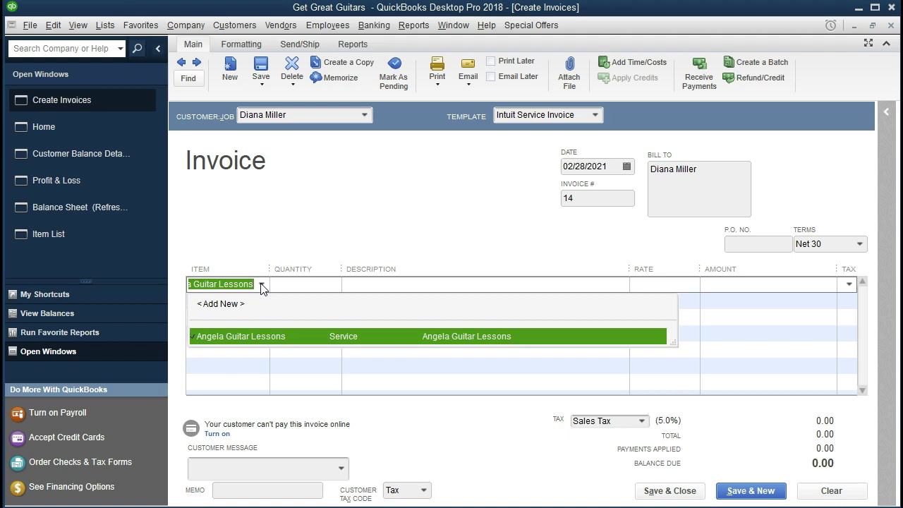
pyautogui.press('Tab')
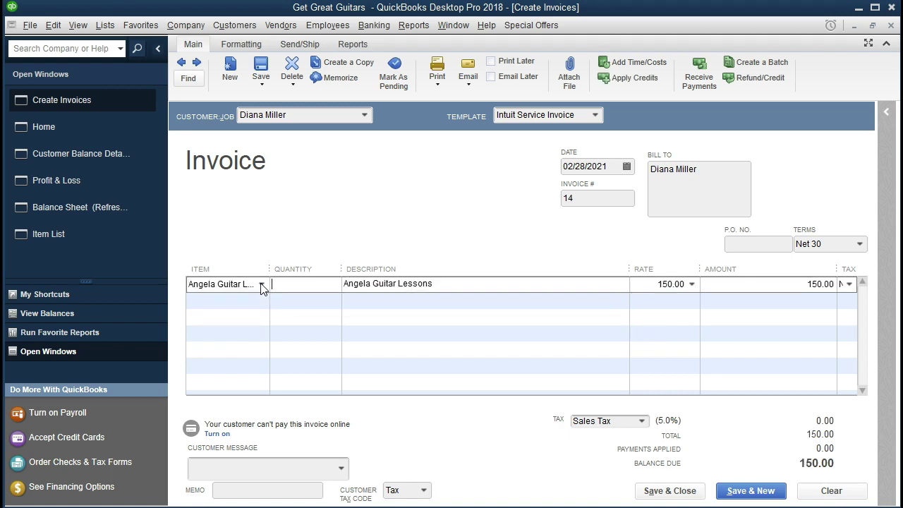
pyautogui.write('6')
pyautogui.press('Tab')
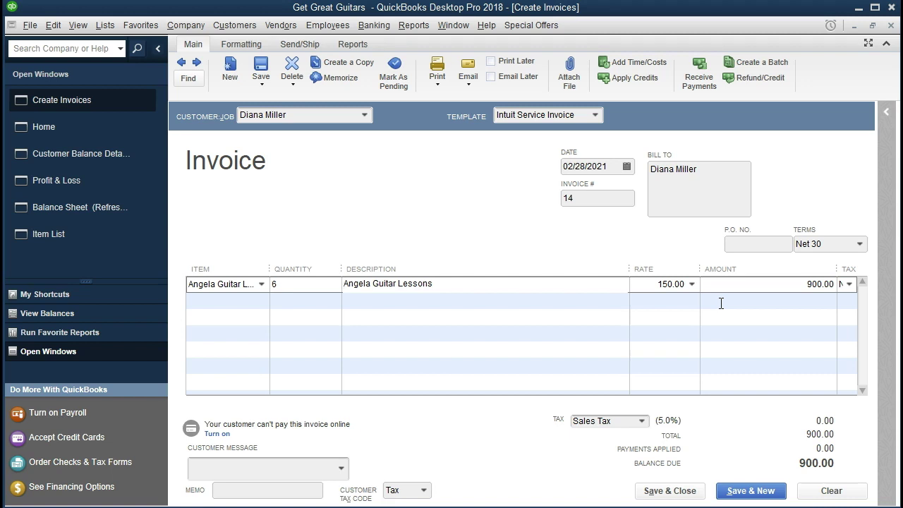
pyautogui.click(762, 496)
pyautogui.click(383, 188)
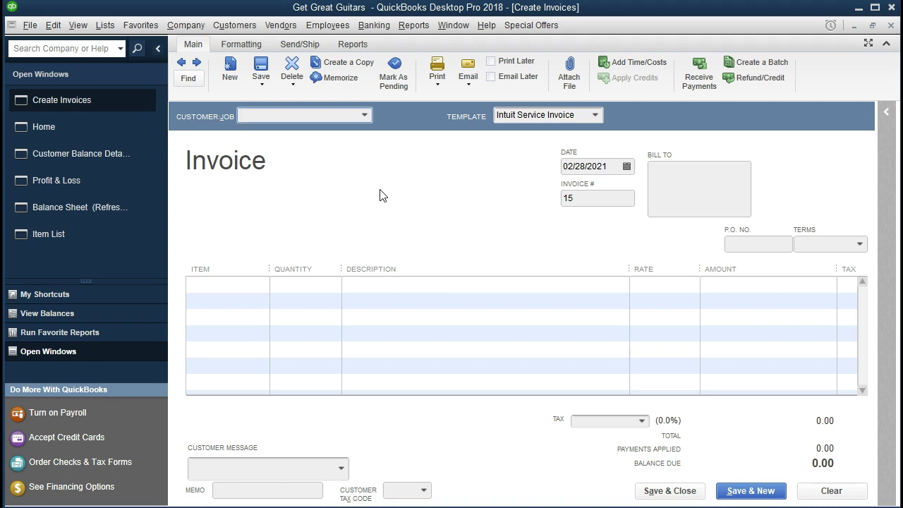
# Enter the third new customer's full name on the next blank invoice and quick-add the customer
pyautogui.click(365, 115)
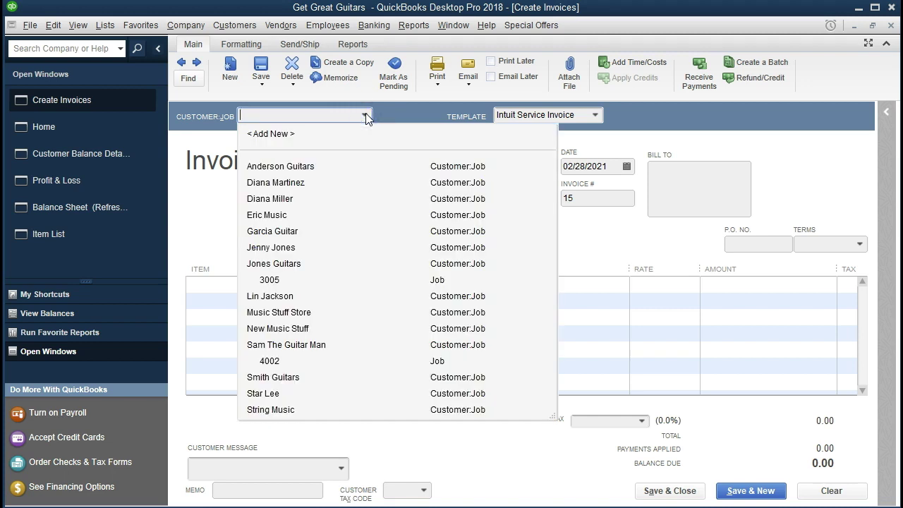
pyautogui.write('Jill Gonzalez')
pyautogui.press('Tab')
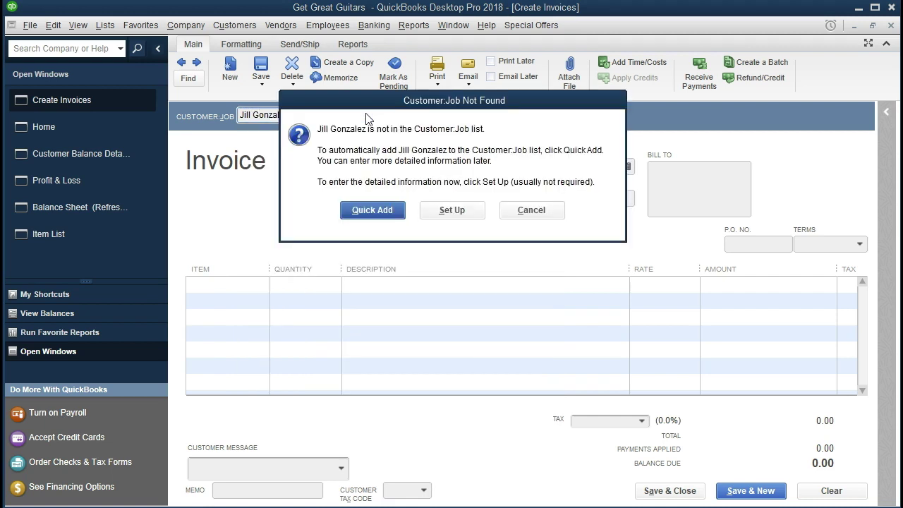
pyautogui.click(359, 212)
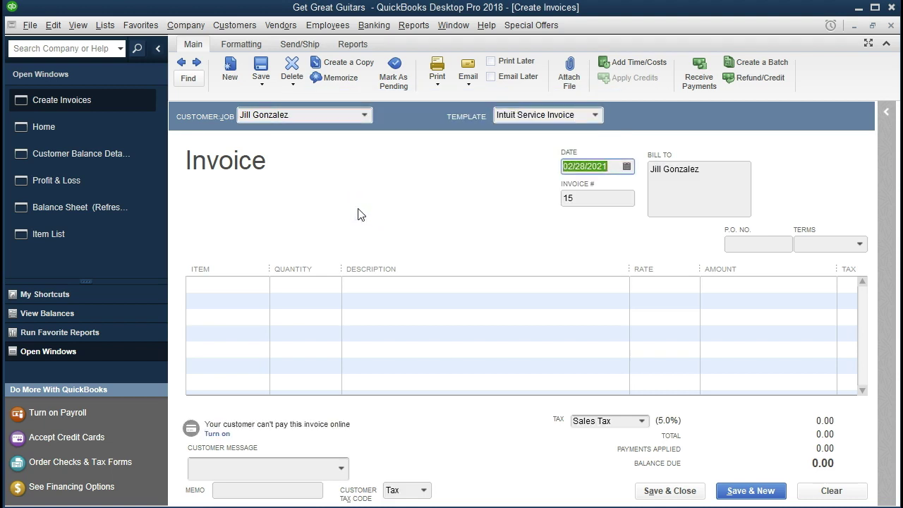
# Set the third customer's invoice terms to Net 30, keeping the 02/28/2021 date and default invoice number
pyautogui.press('Tab')
pyautogui.press('Tab')
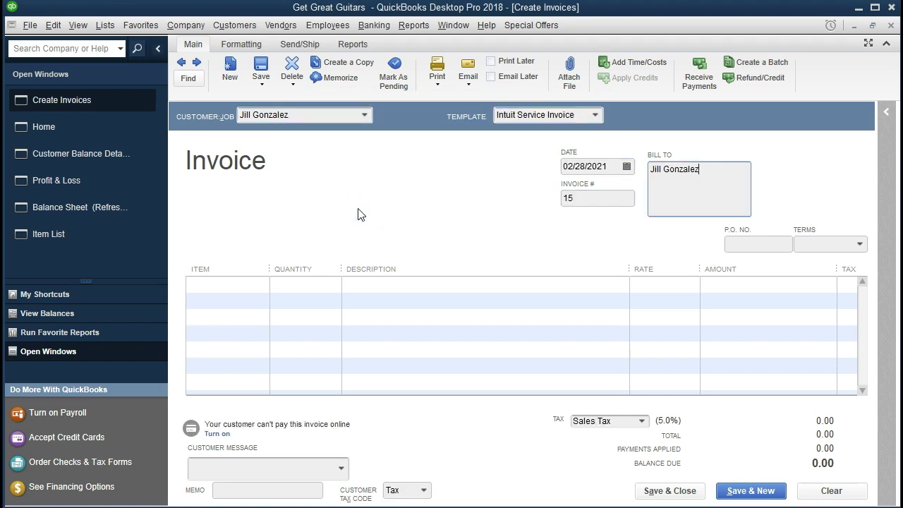
pyautogui.press('Tab')
pyautogui.press('Tab')
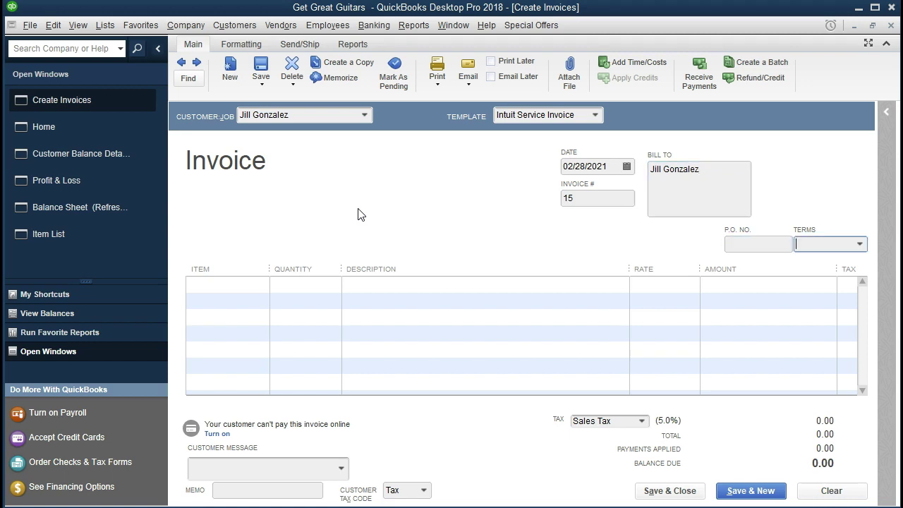
pyautogui.click(858, 246)
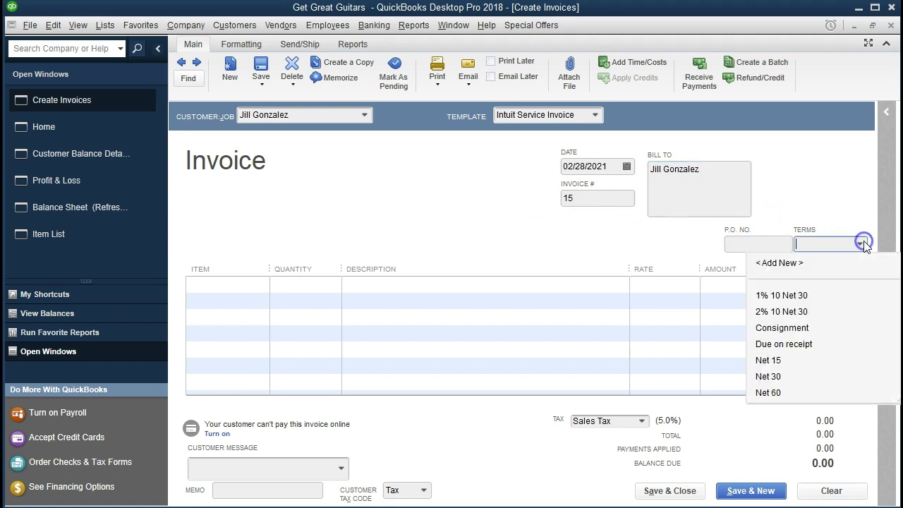
pyautogui.click(769, 375)
pyautogui.press('Tab')
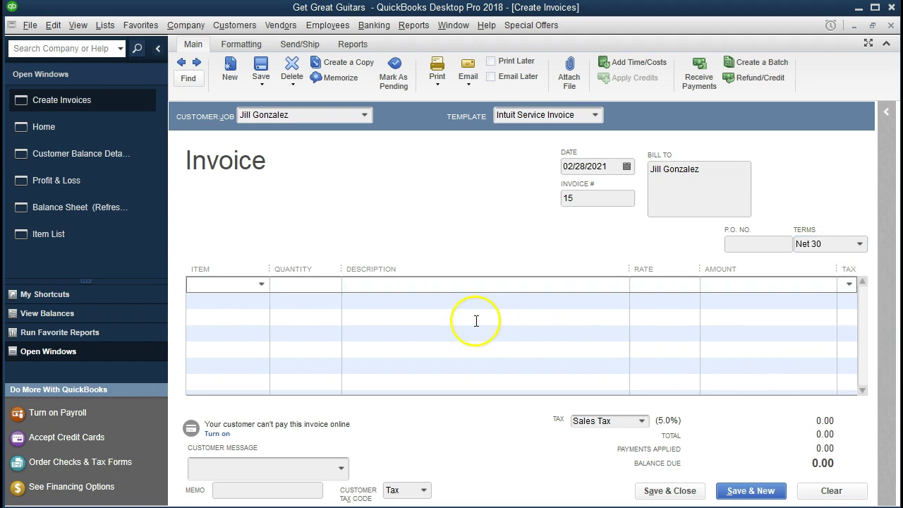
# Add Angela Guitar Lessons with quantity 9, save and close the invoice, and make the customer's terms change permanent
pyautogui.click(260, 283)
pyautogui.click(260, 284)
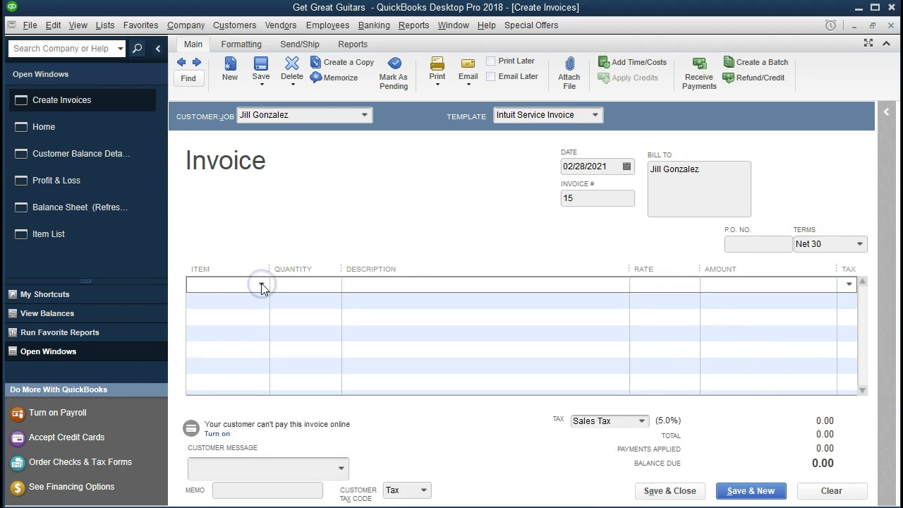
pyautogui.click(261, 284)
pyautogui.press('Tab')
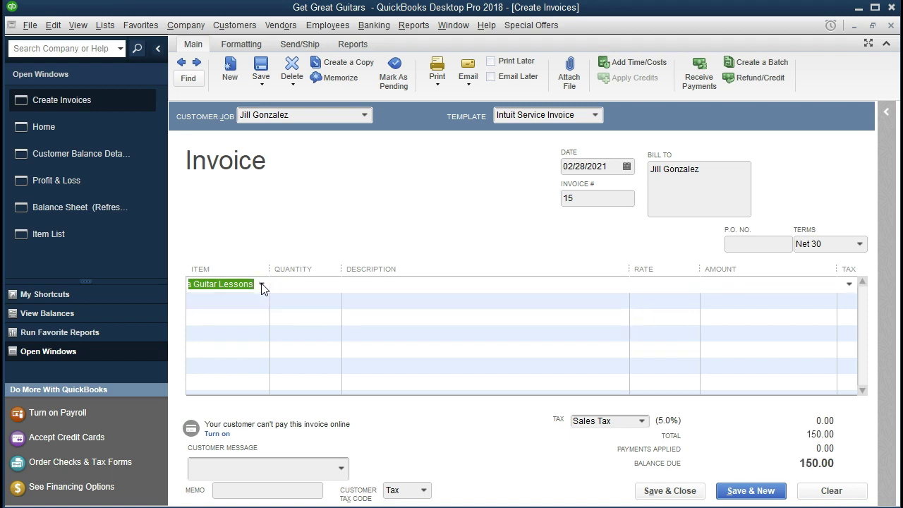
pyautogui.write('9')
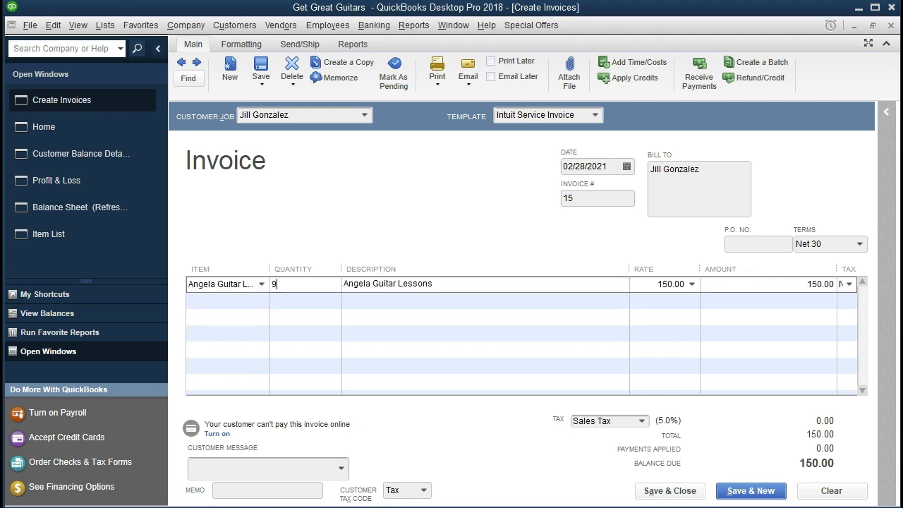
pyautogui.press('Tab')
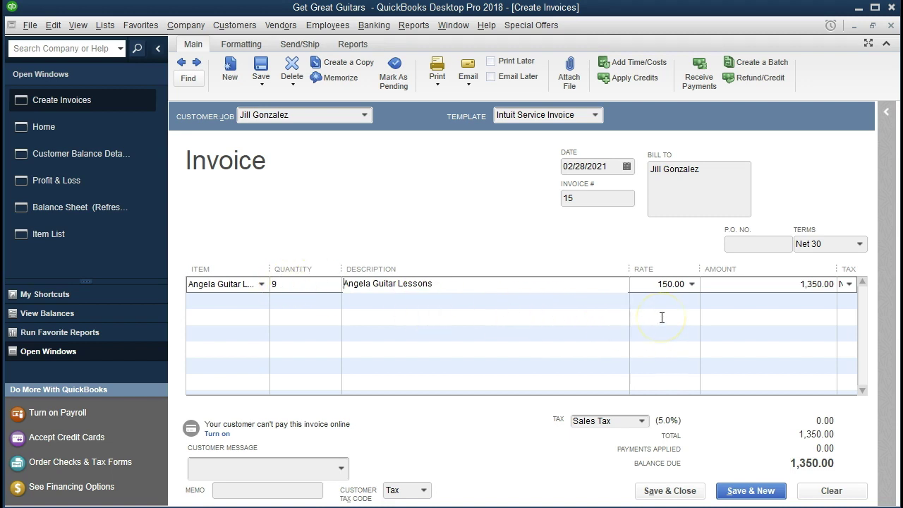
pyautogui.click(667, 491)
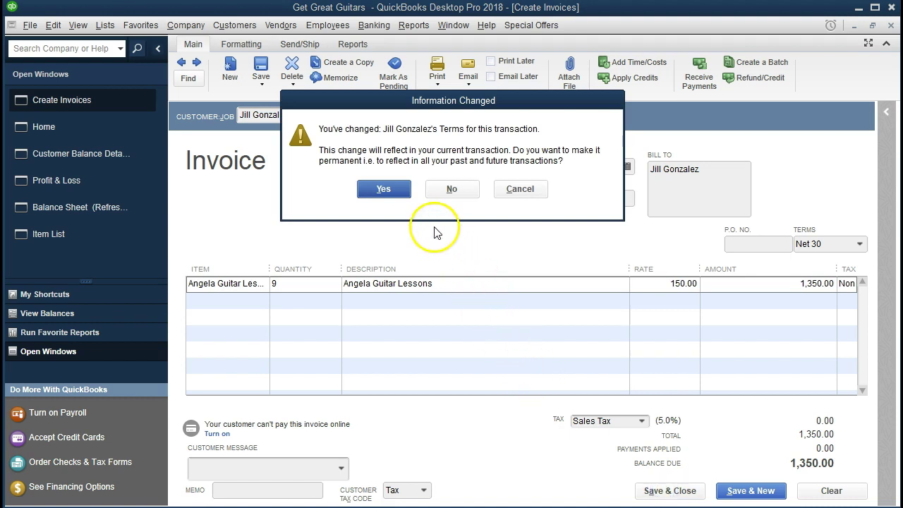
pyautogui.click(383, 189)
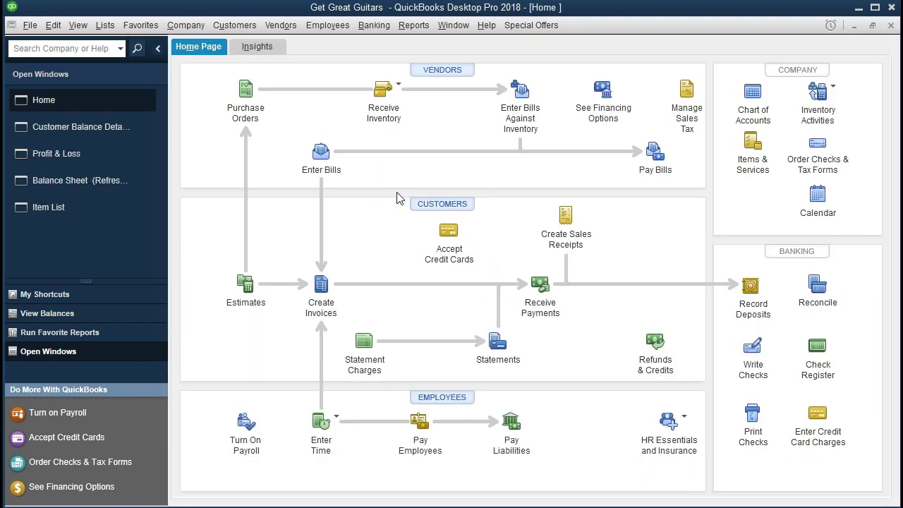
# Drill into Accounts Receivable from the Balance Sheet and review the first of the three new lesson invoices, closing it without changes
pyautogui.click(104, 182)
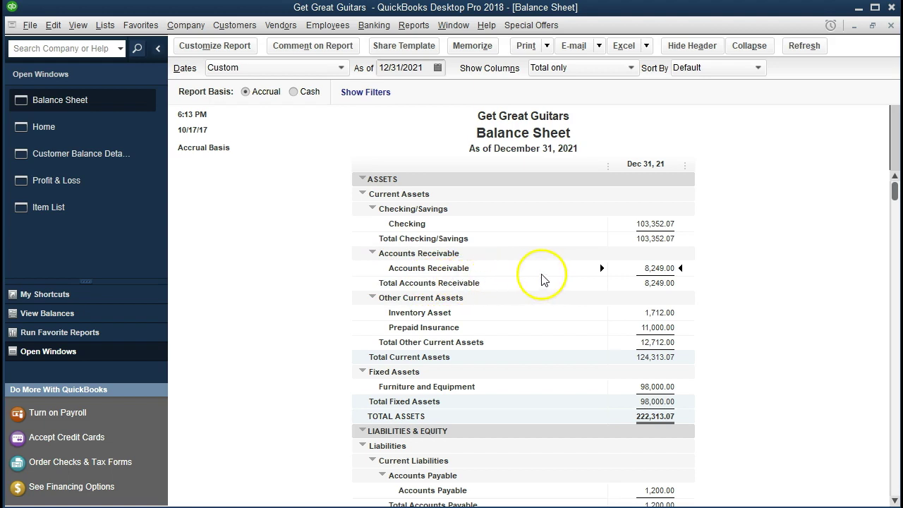
pyautogui.doubleClick(654, 267)
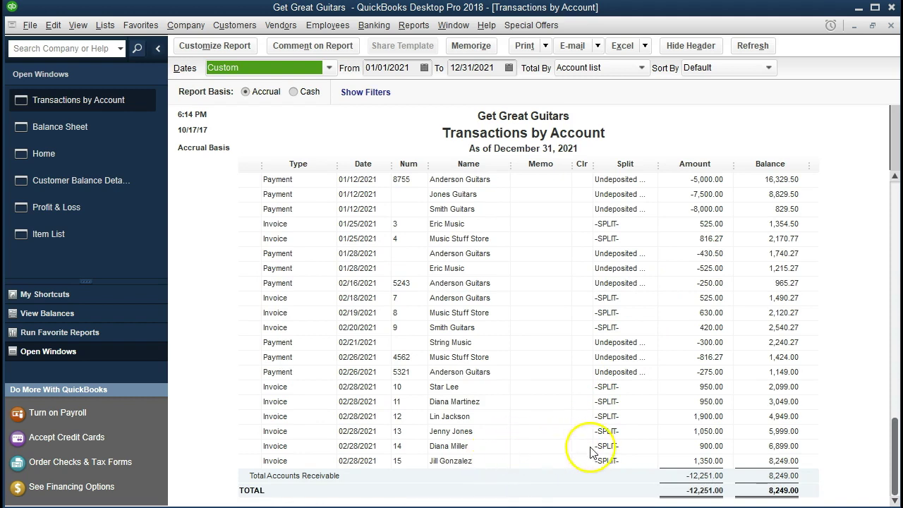
pyautogui.doubleClick(698, 436)
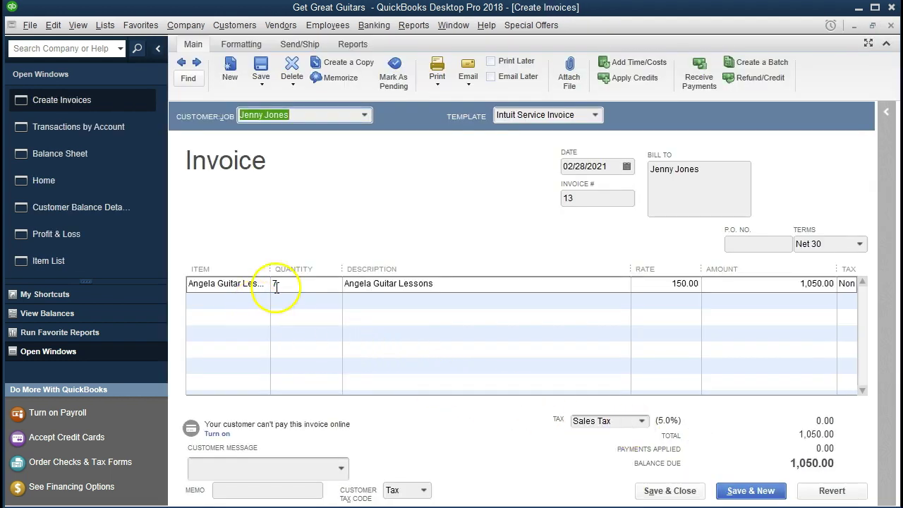
pyautogui.click(890, 27)
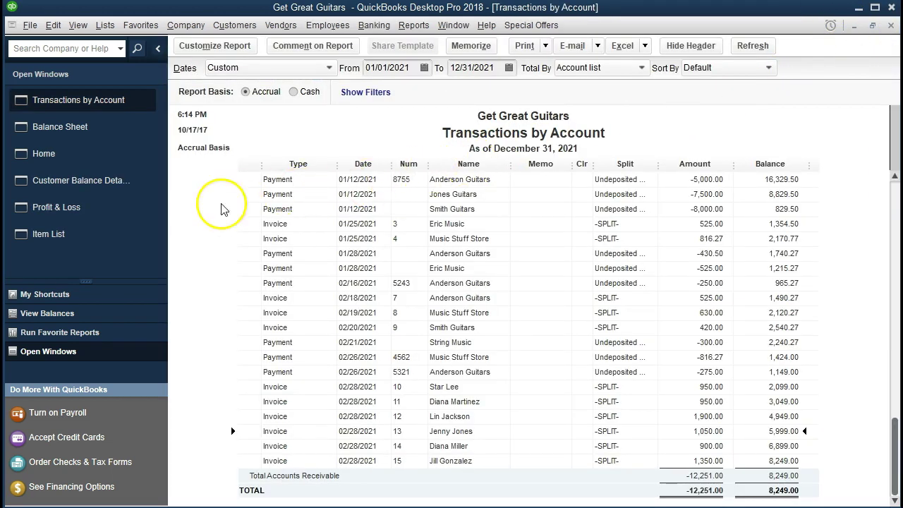
# Drill into Service income on the Profit & Loss report to review the lesson invoices, and close the transaction detail
pyautogui.click(101, 209)
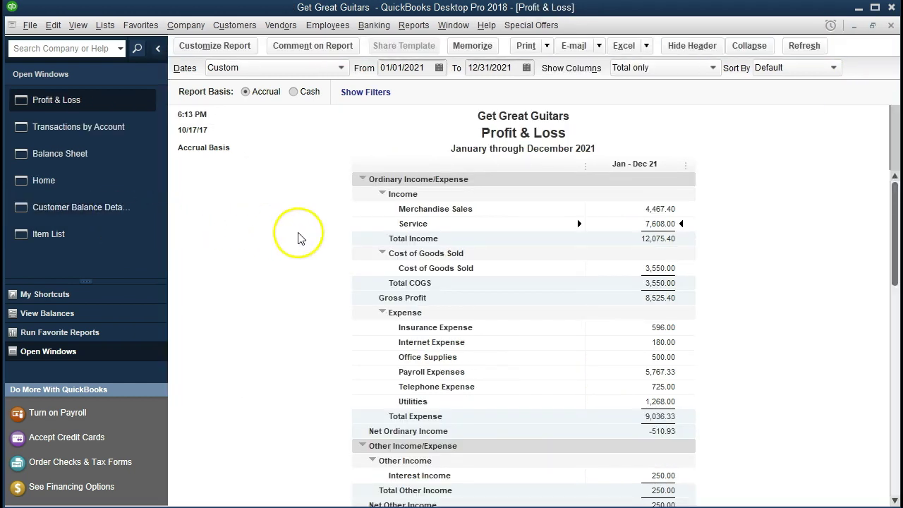
pyautogui.doubleClick(642, 219)
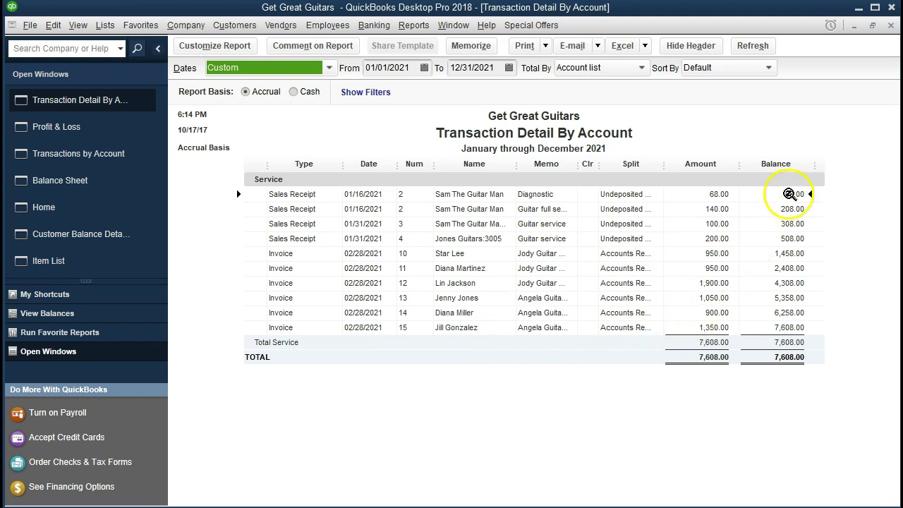
pyautogui.click(890, 25)
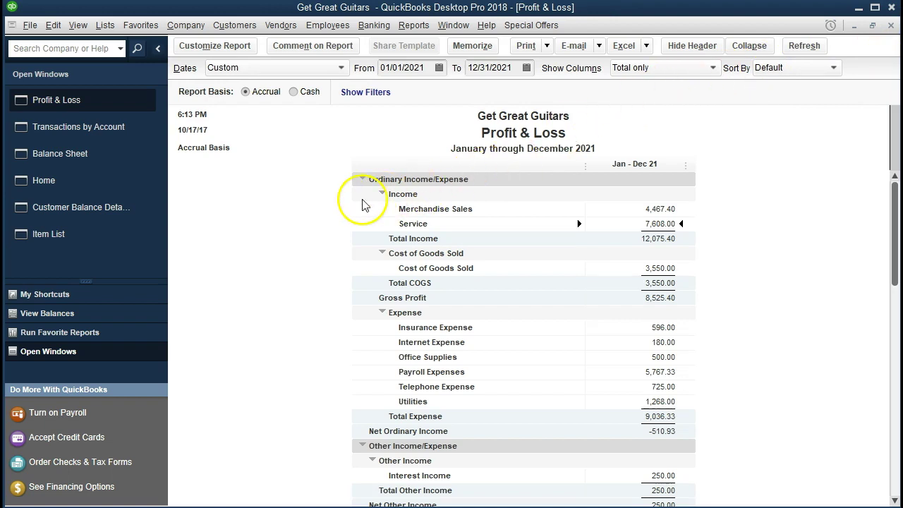
# Review the new customers' invoices and the total in Customer Balance Detail, and compare it with Accounts Receivable on the Balance Sheet
pyautogui.click(141, 209)
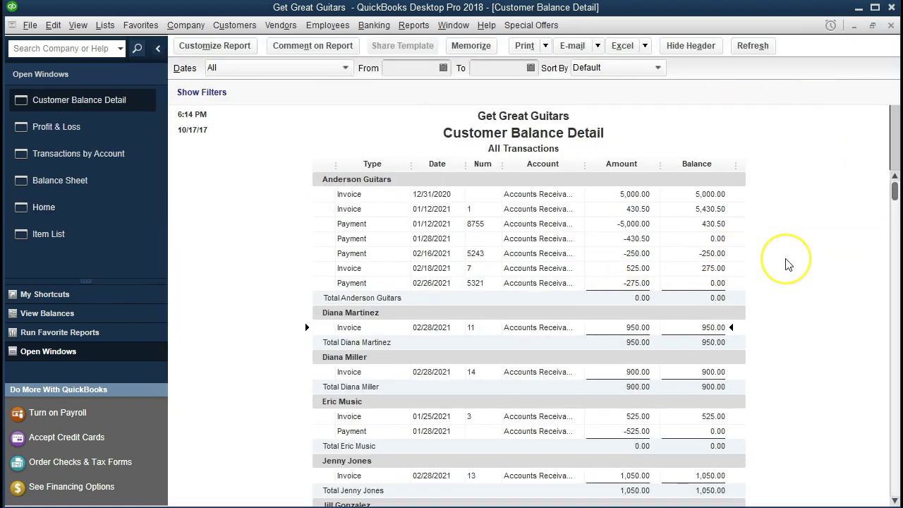
pyautogui.scroll(-3, 787, 264)
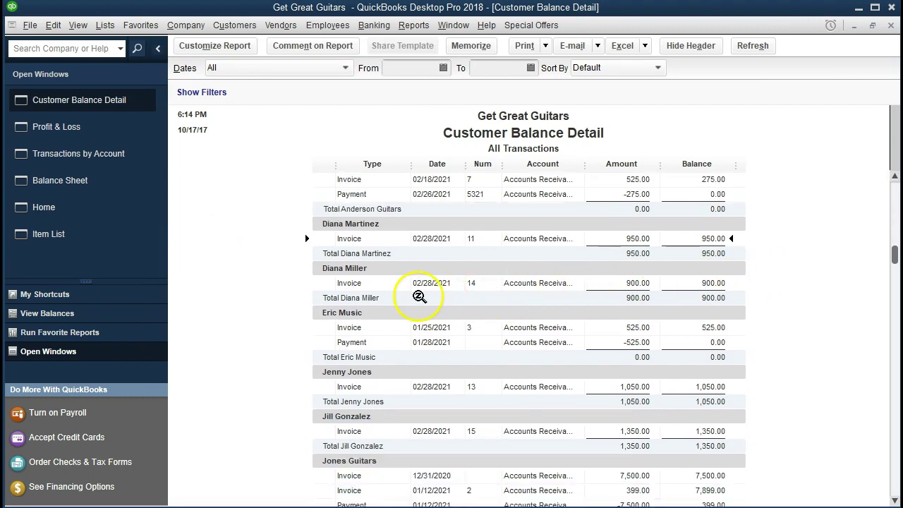
pyautogui.click(628, 286)
pyautogui.scroll(-2, 633, 300)
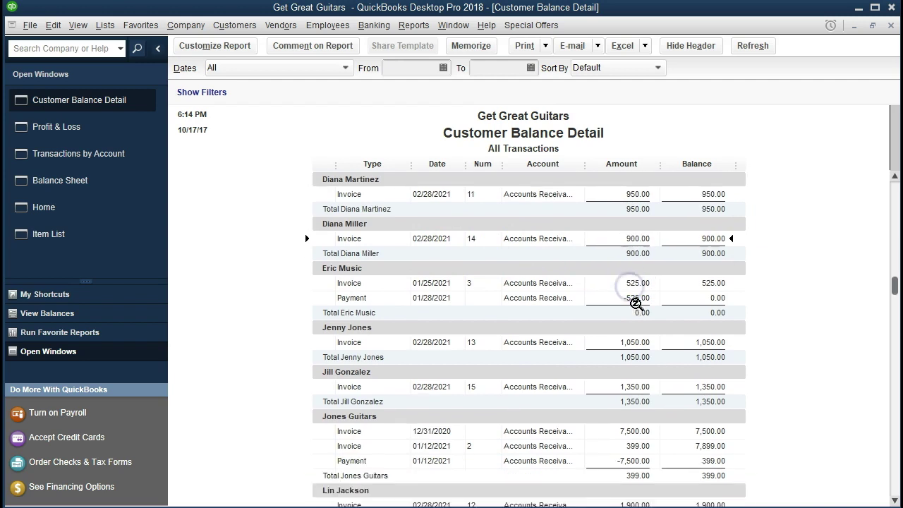
pyautogui.click(634, 299)
pyautogui.scroll(-1, 634, 299)
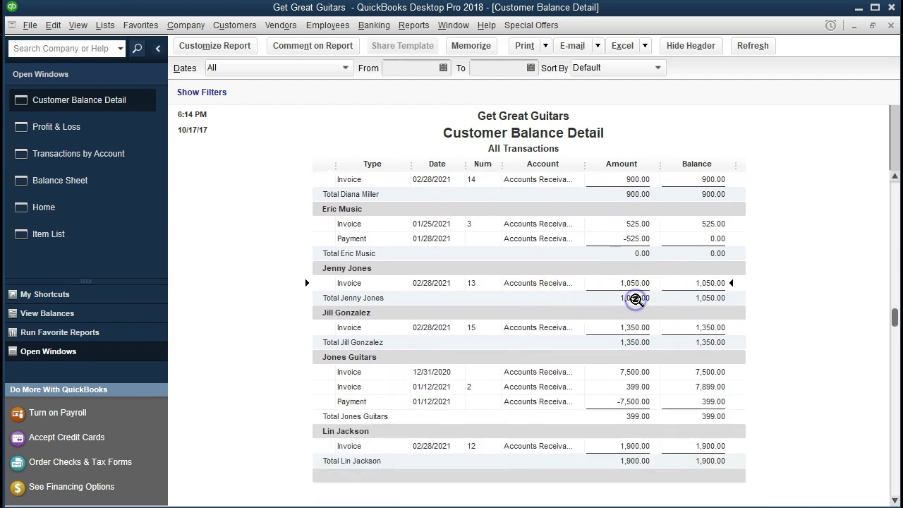
pyautogui.scroll(-1, 635, 299)
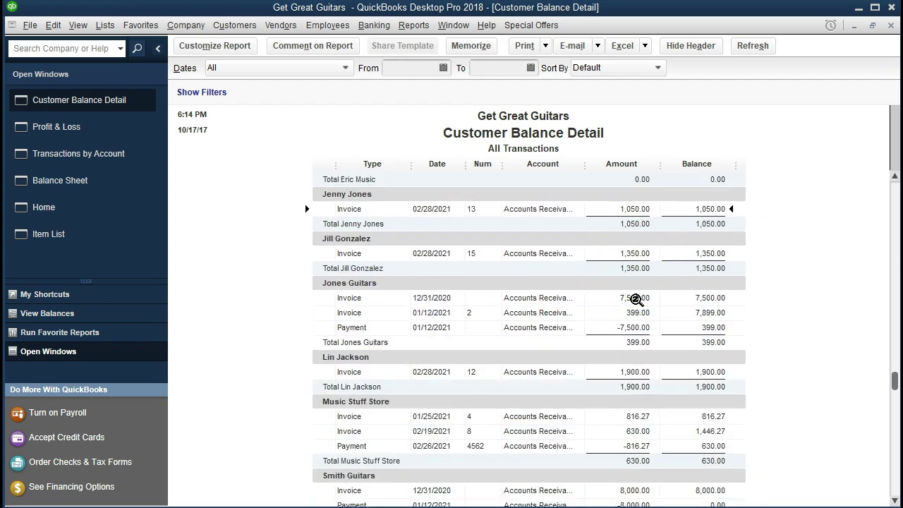
pyautogui.scroll(-1, 636, 302)
pyautogui.scroll(-3, 638, 324)
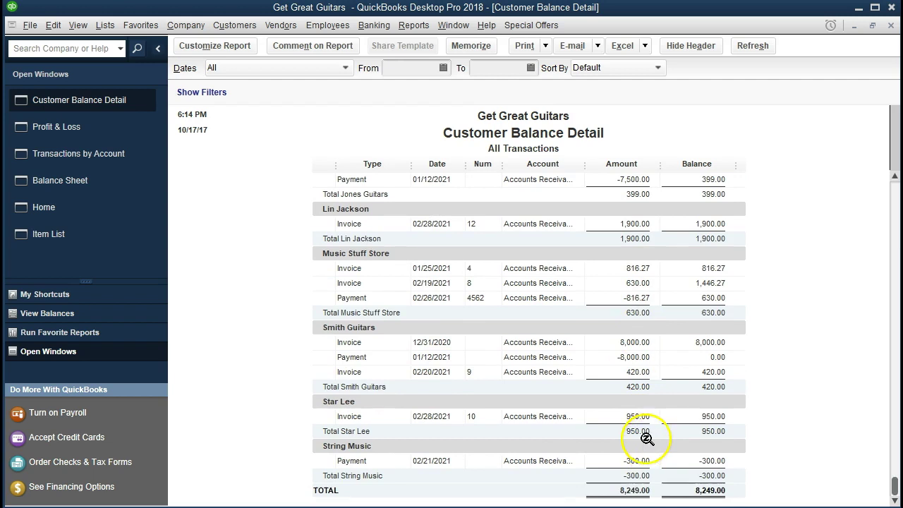
pyautogui.click(717, 490)
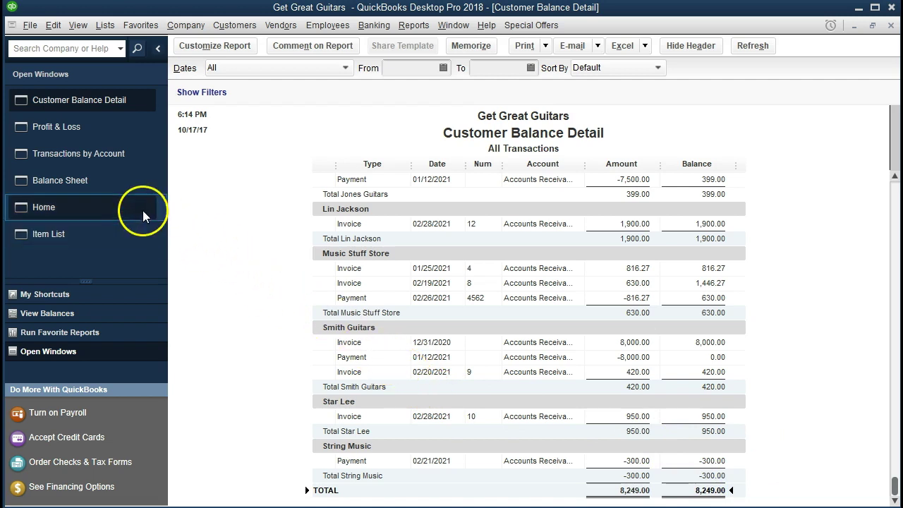
pyautogui.click(124, 189)
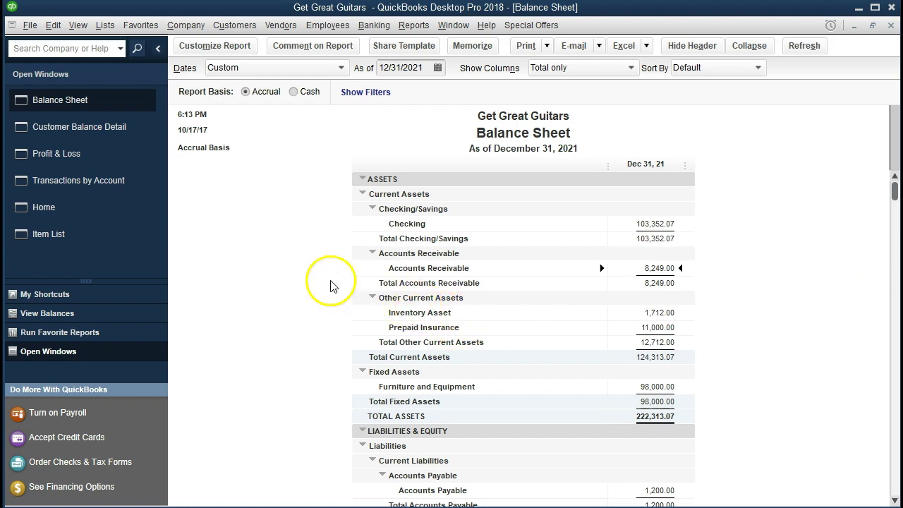
# Start a new invoice from the home page, enter the fourth new customer's full name, and quick-add the customer
pyautogui.click(83, 207)
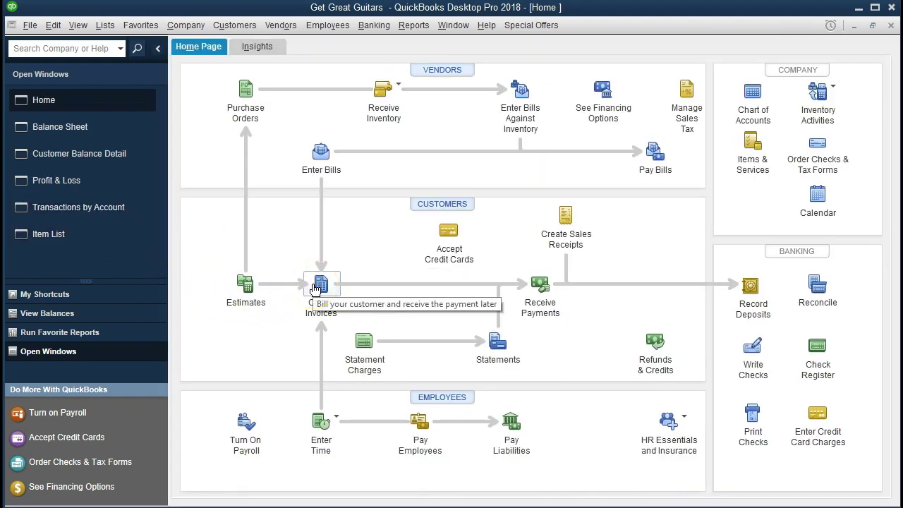
pyautogui.click(315, 286)
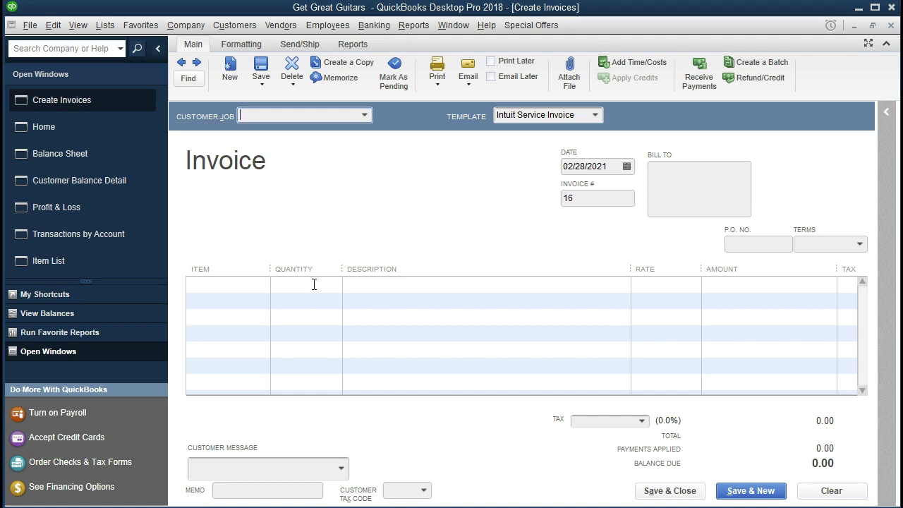
pyautogui.click(364, 116)
pyautogui.click(364, 114)
pyautogui.write('No')
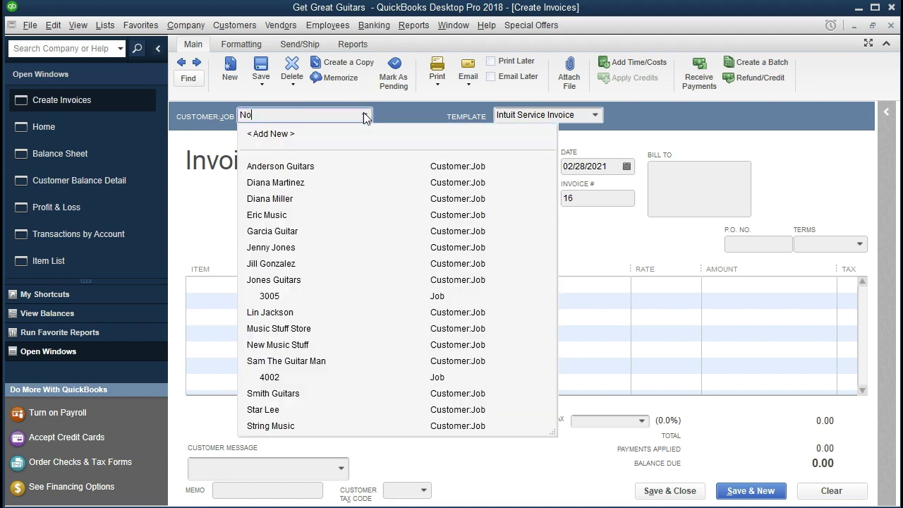
pyautogui.write('ah Davis')
pyautogui.press('Tab')
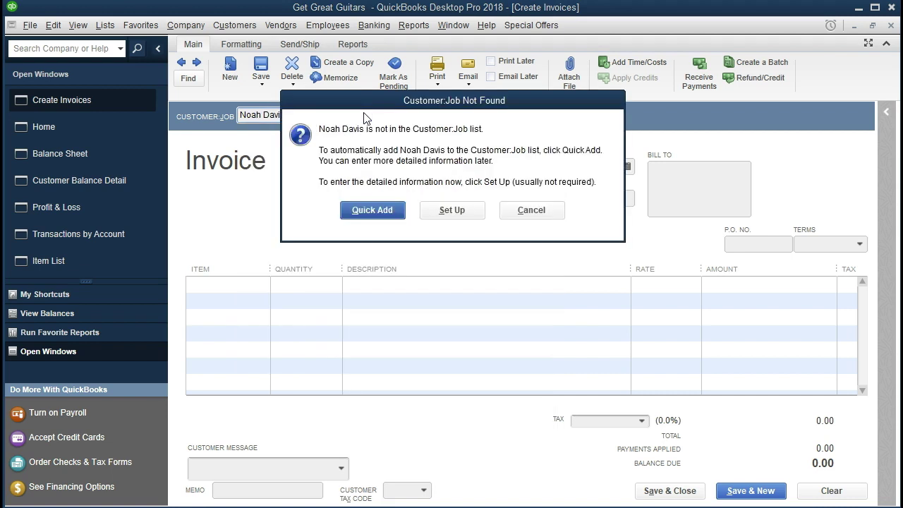
pyautogui.click(381, 212)
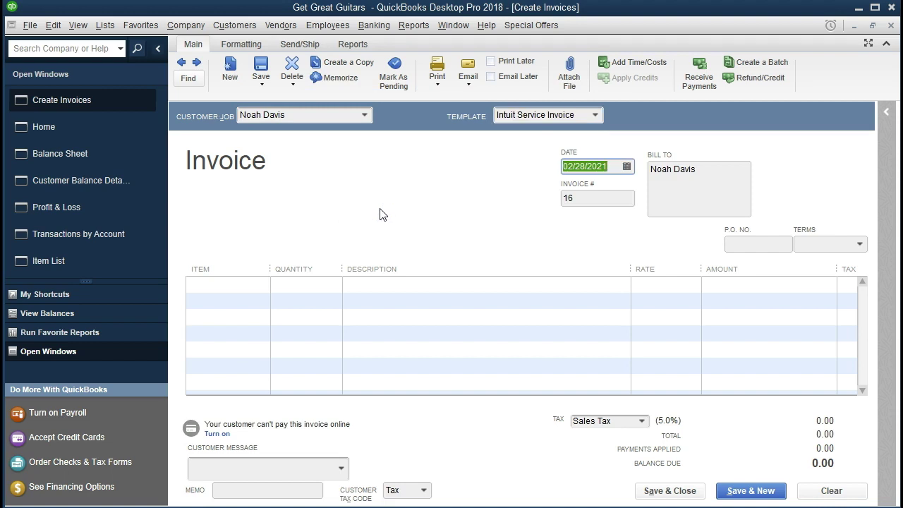
# Set the fourth customer's invoice terms to Net 30, keeping the 02/28/2021 date and default invoice number
pyautogui.press('Tab')
pyautogui.press('Tab')
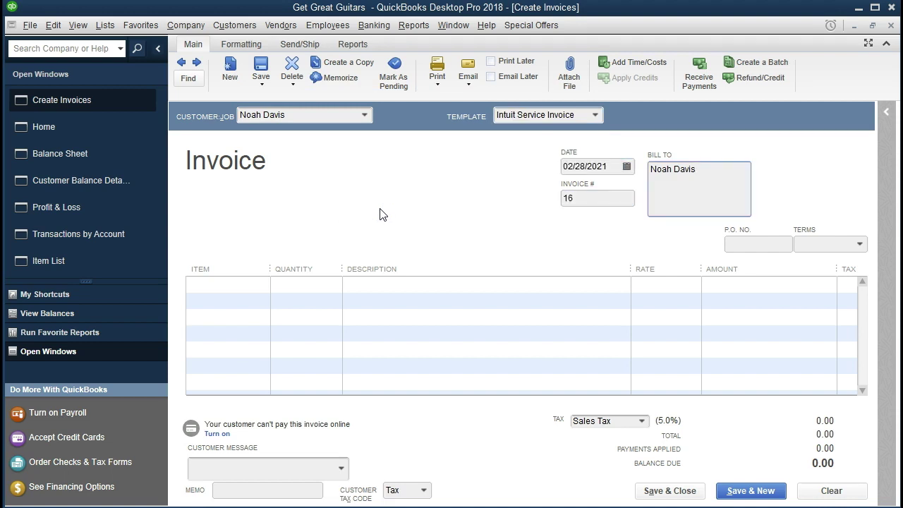
pyautogui.press('Tab')
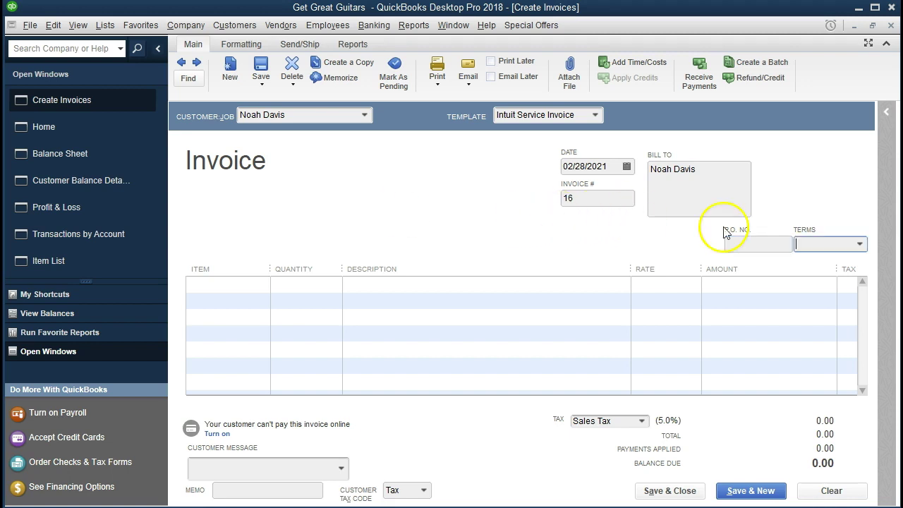
pyautogui.click(859, 243)
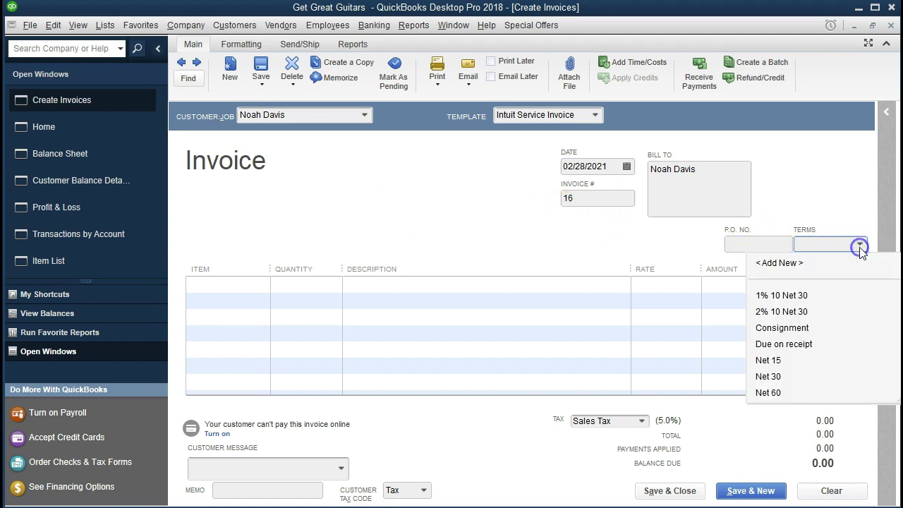
pyautogui.click(783, 373)
pyautogui.press('Tab')
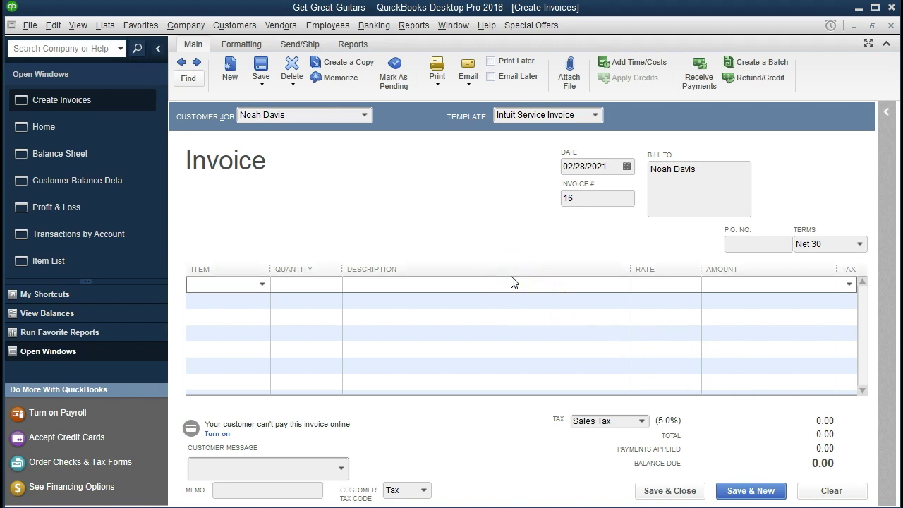
# Add Rebeca Guitar Lessons to the fourth customer's invoice with quantity 8
pyautogui.write('r')
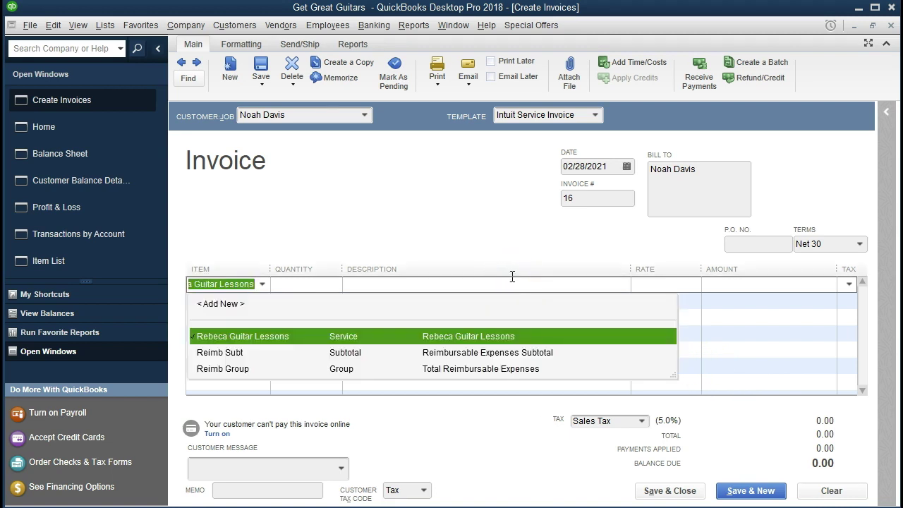
pyautogui.press('Tab')
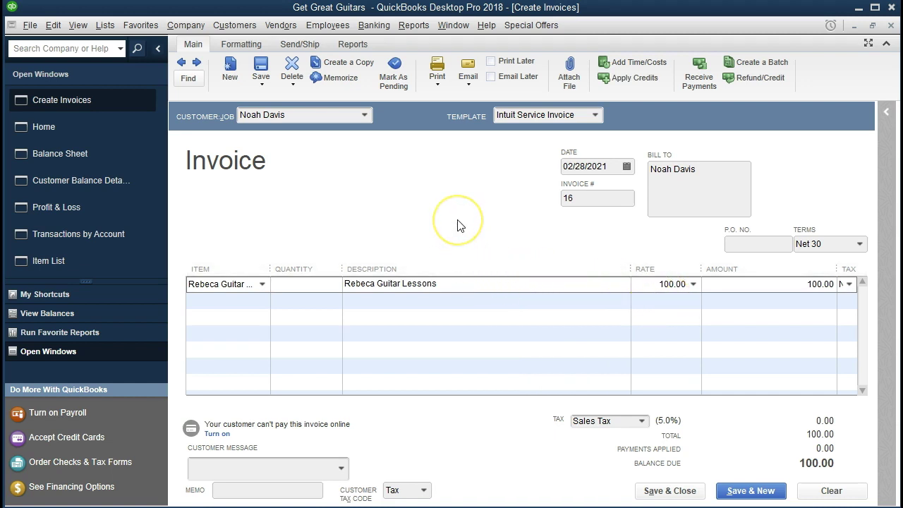
pyautogui.write('8')
pyautogui.press('Tab')
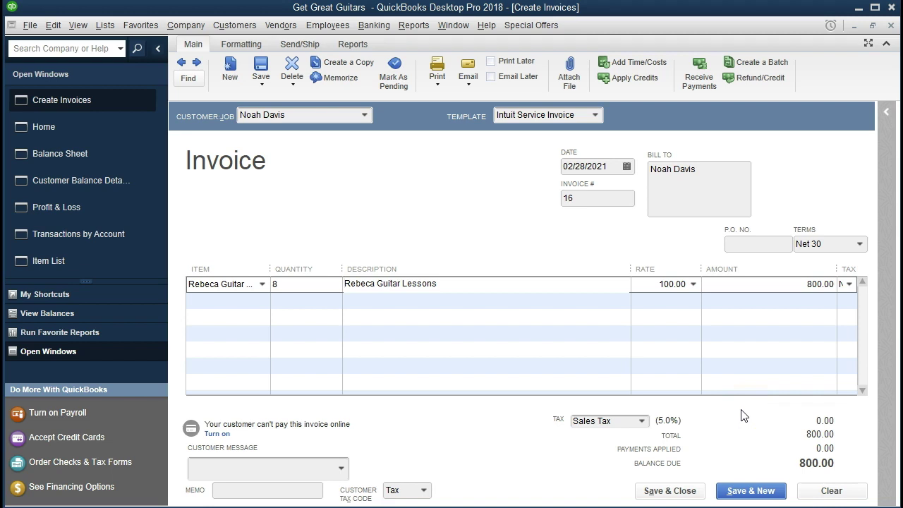
# Save the invoice and start a new one, making the terms change permanent and adding "Rebeca" to the spelling dictionary
pyautogui.click(750, 492)
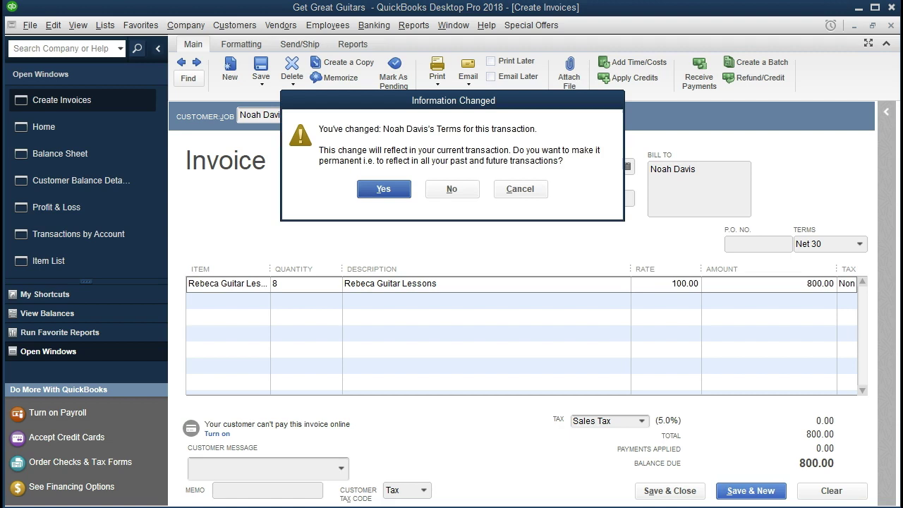
pyautogui.click(383, 188)
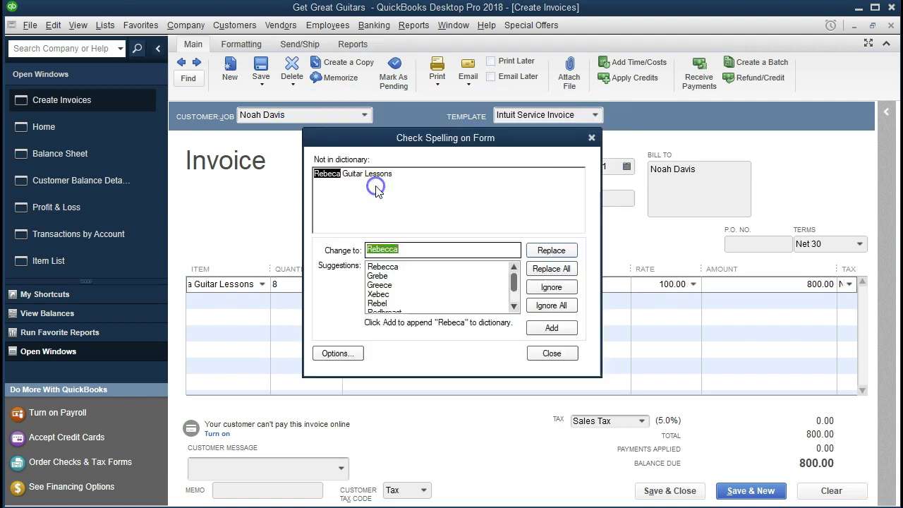
pyautogui.click(541, 328)
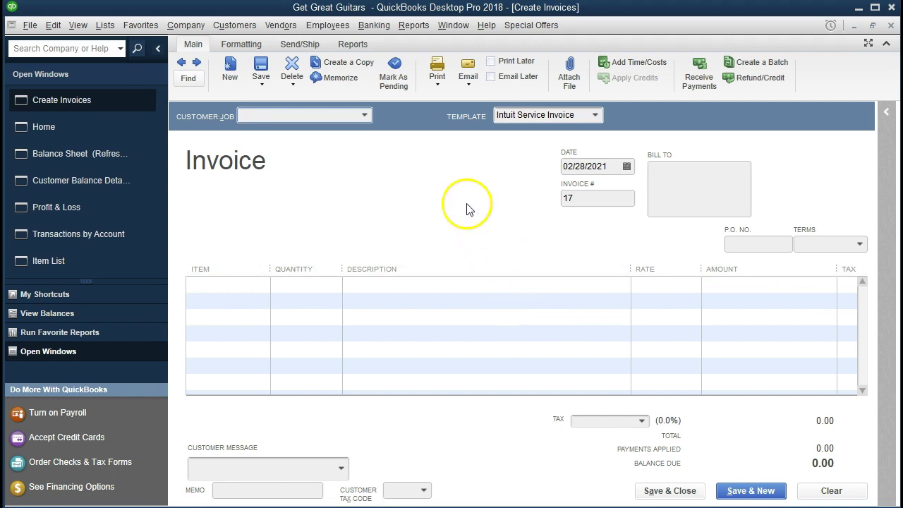
# Enter the fifth new customer's full name on the blank invoice and quick-add the customer
pyautogui.click(364, 116)
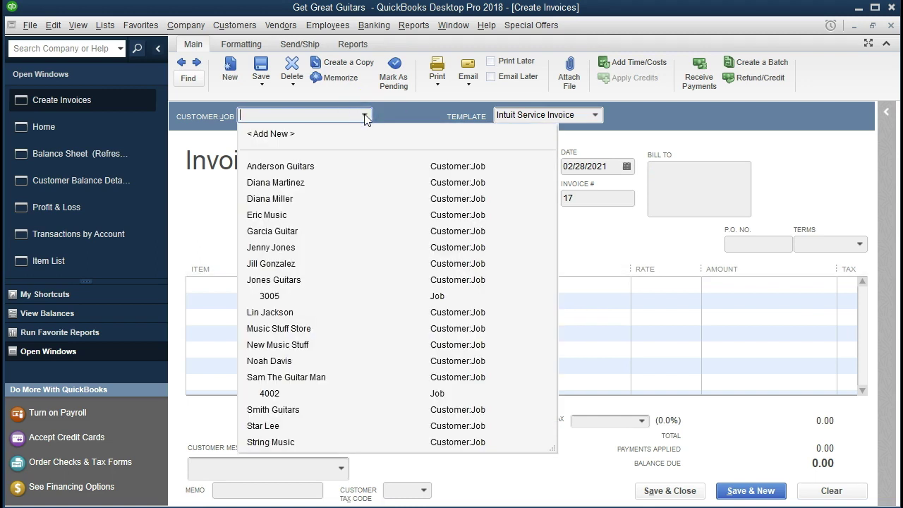
pyautogui.write('Grace Matthew')
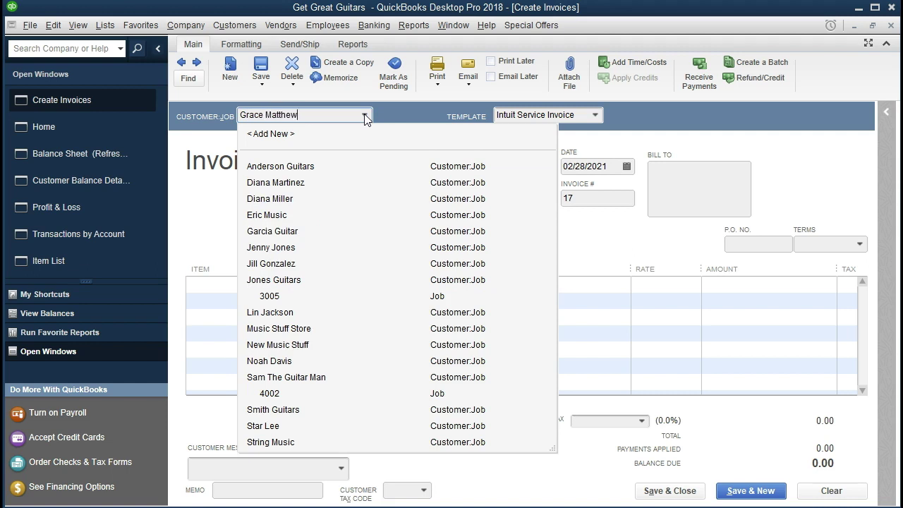
pyautogui.press('Tab')
pyautogui.click(385, 205)
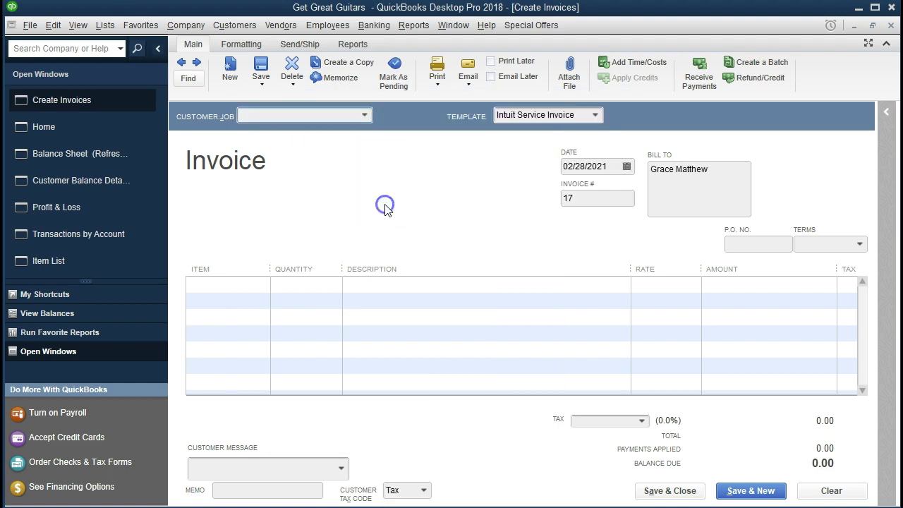
# Set the fifth customer's invoice terms to Net 30, keeping the 02/28/2021 date and default invoice number
pyautogui.press('Tab')
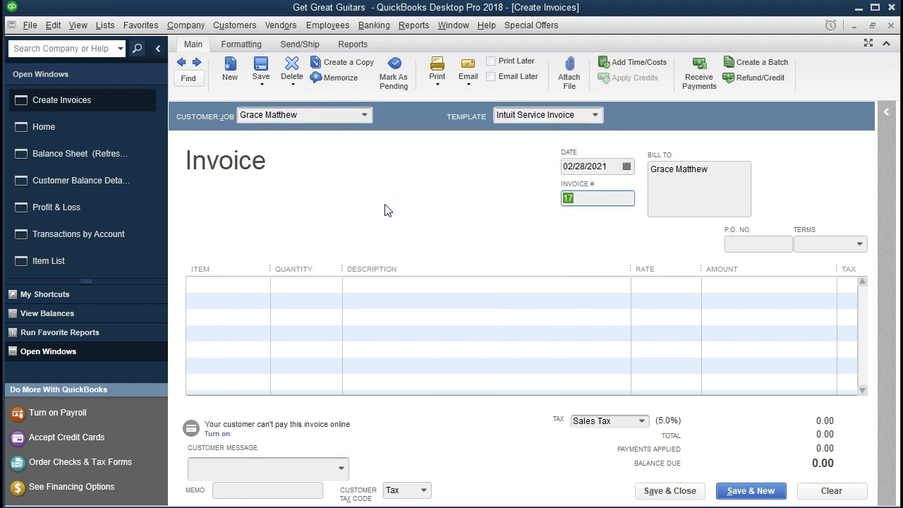
pyautogui.press('Tab')
pyautogui.press('Tab')
pyautogui.press('Tab')
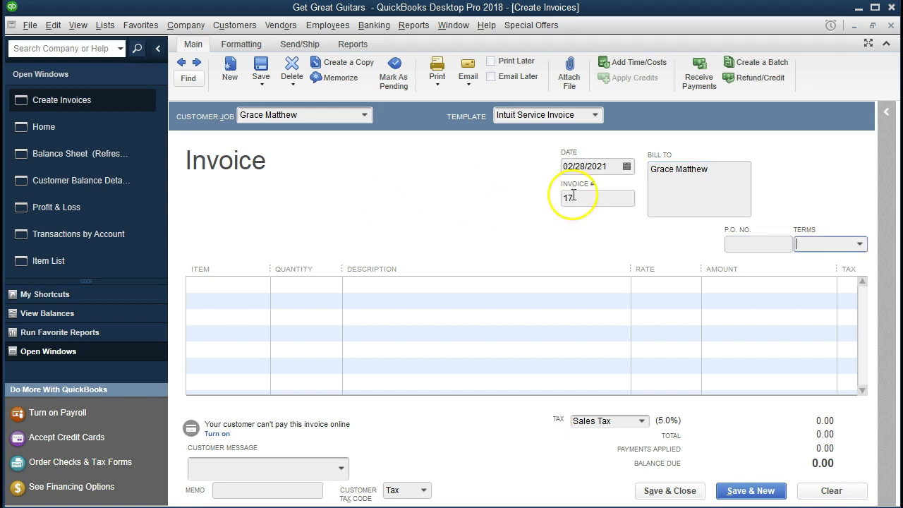
pyautogui.click(852, 242)
pyautogui.click(774, 374)
pyautogui.press('Tab')
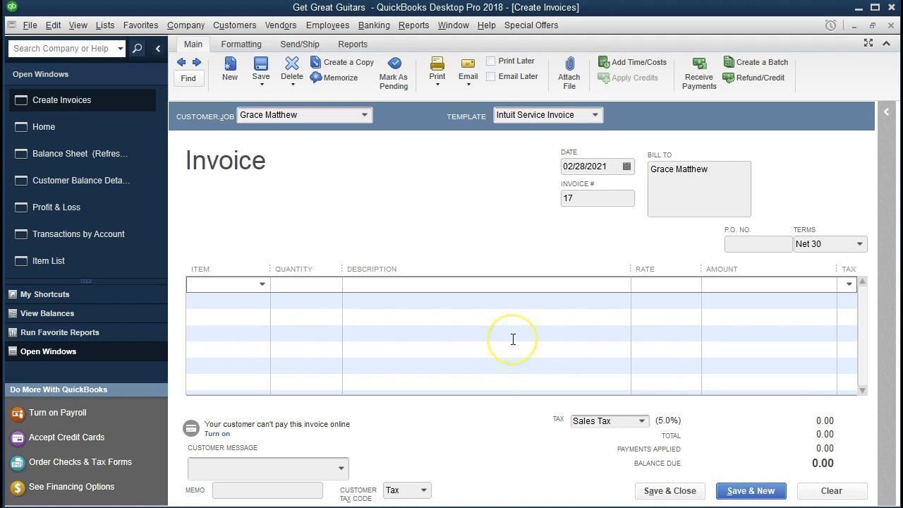
# Add Rebeca Guitar Lessons with quantity 6 to the fifth customer's invoice, and save it with the terms change made permanent, starting a new invoice
pyautogui.click(262, 284)
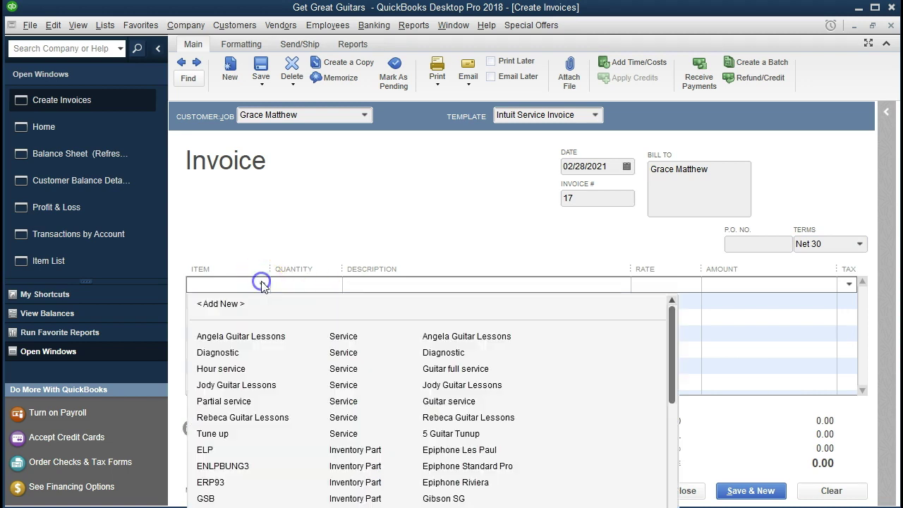
pyautogui.write('Reb')
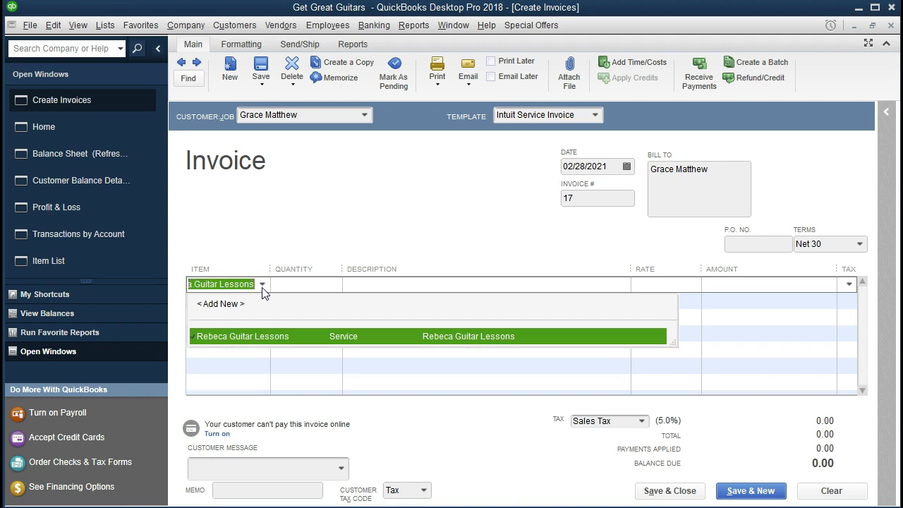
pyautogui.press('Tab')
pyautogui.click(307, 297)
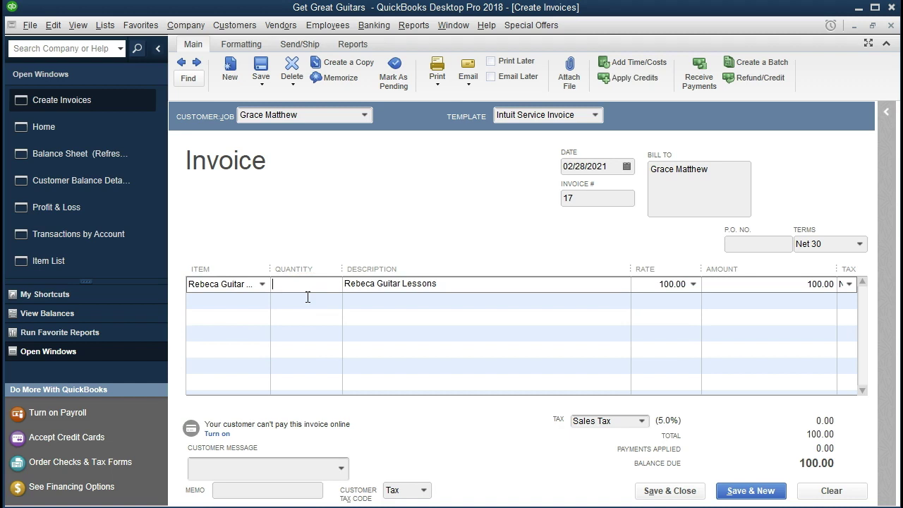
pyautogui.click(313, 311)
pyautogui.click(308, 306)
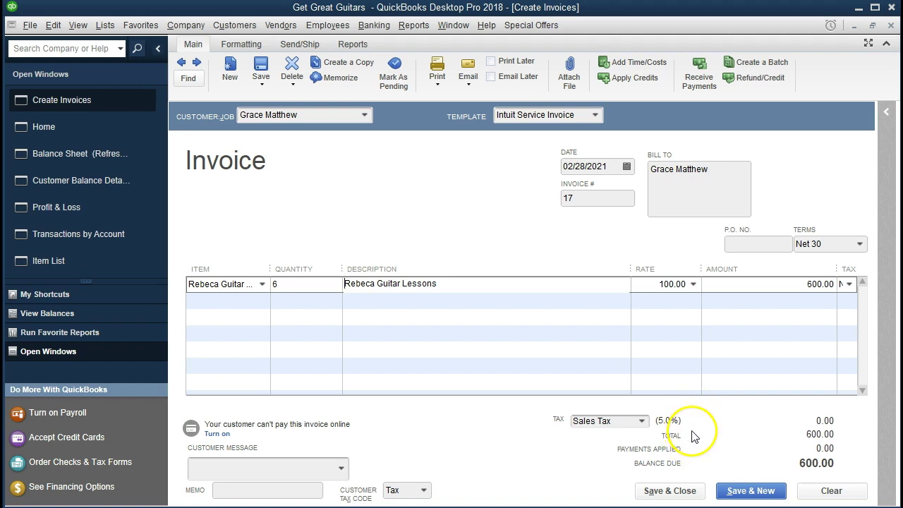
pyautogui.click(737, 496)
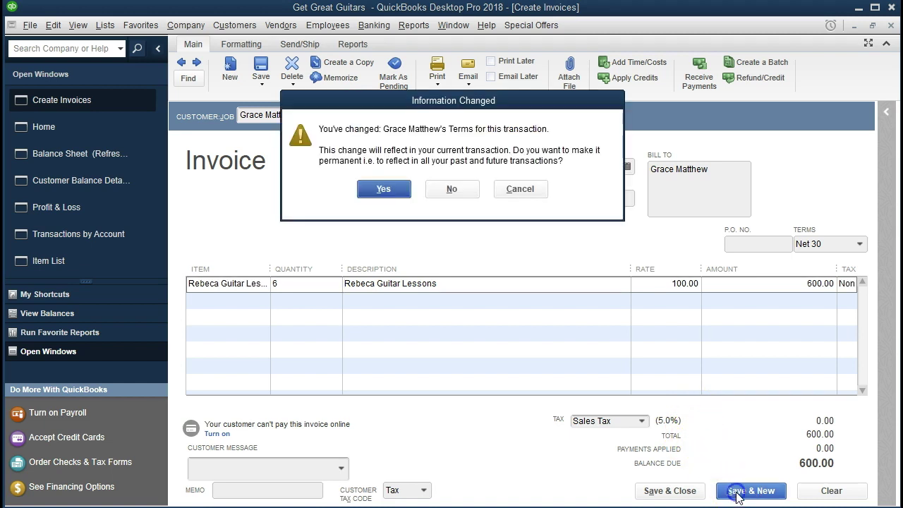
pyautogui.click(381, 190)
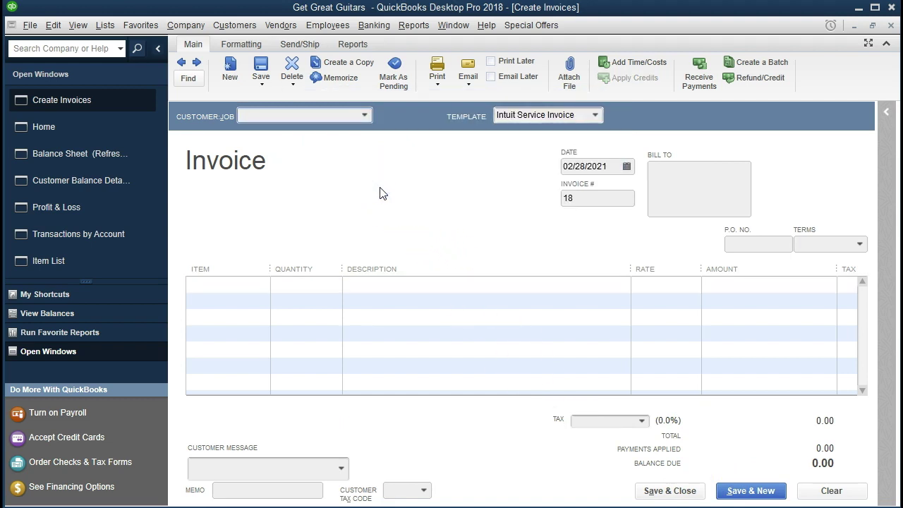
# Enter the sixth new customer's full name on the blank invoice and quick-add the customer
pyautogui.click(363, 116)
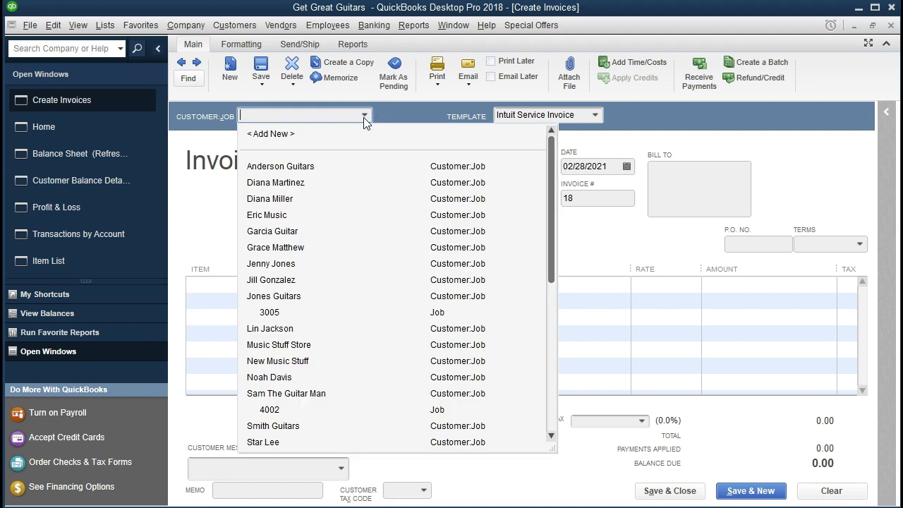
pyautogui.write('Pam Smith')
pyautogui.press('Tab')
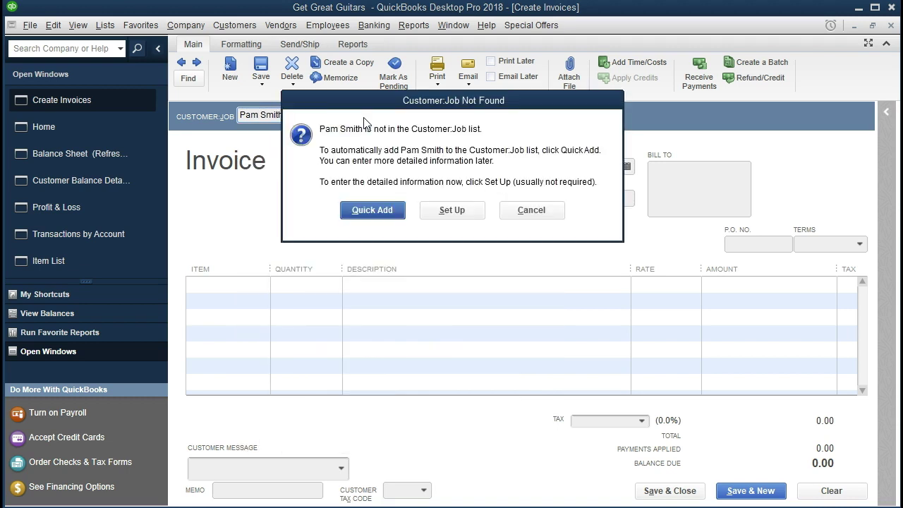
pyautogui.press('Return')
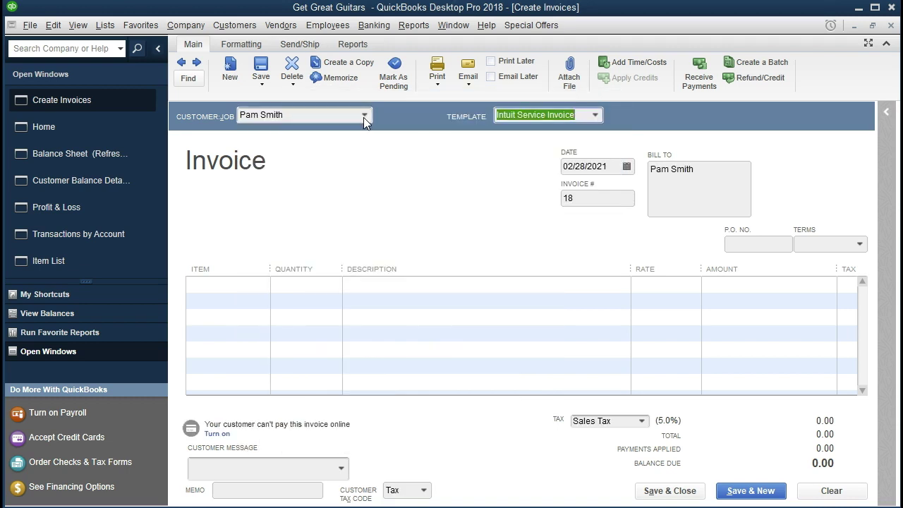
# Set the sixth customer's invoice terms to Net 30, keeping the 02/28/2021 date and default invoice number
pyautogui.press('Tab')
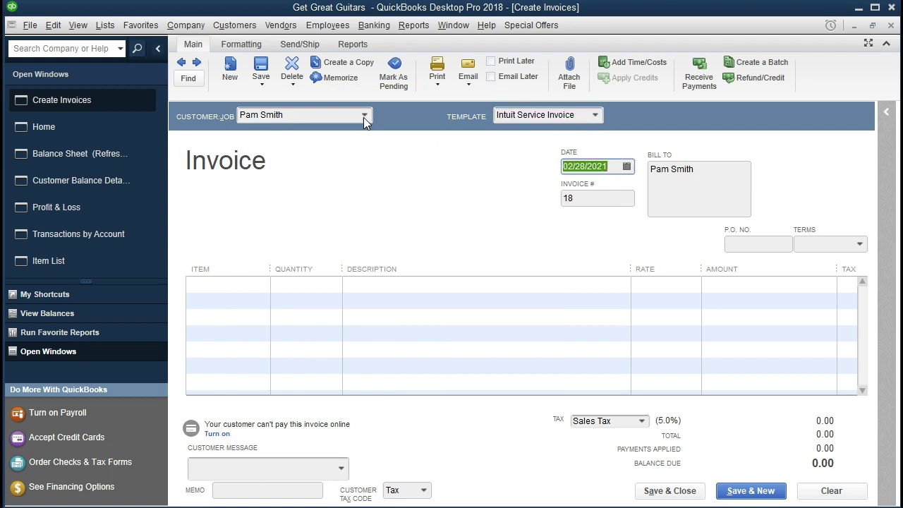
pyautogui.press('Tab')
pyautogui.press('Tab')
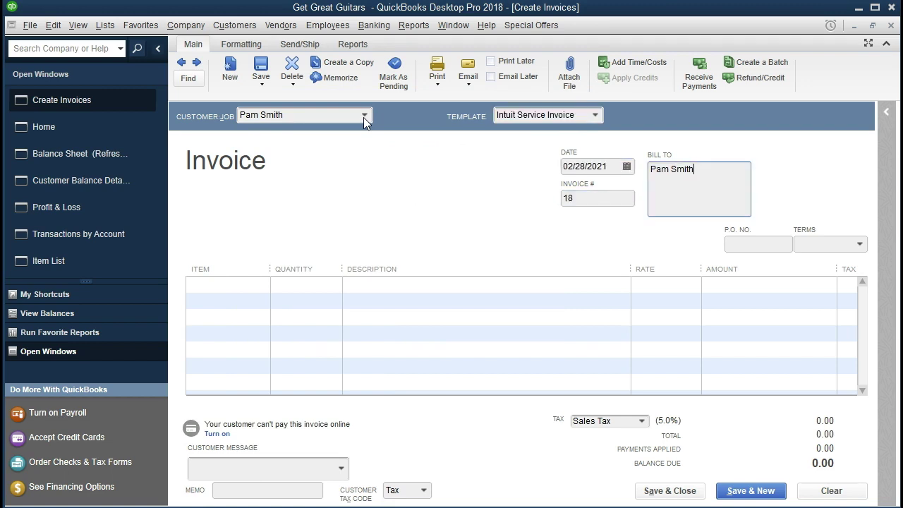
pyautogui.press('Tab')
pyautogui.press('Tab')
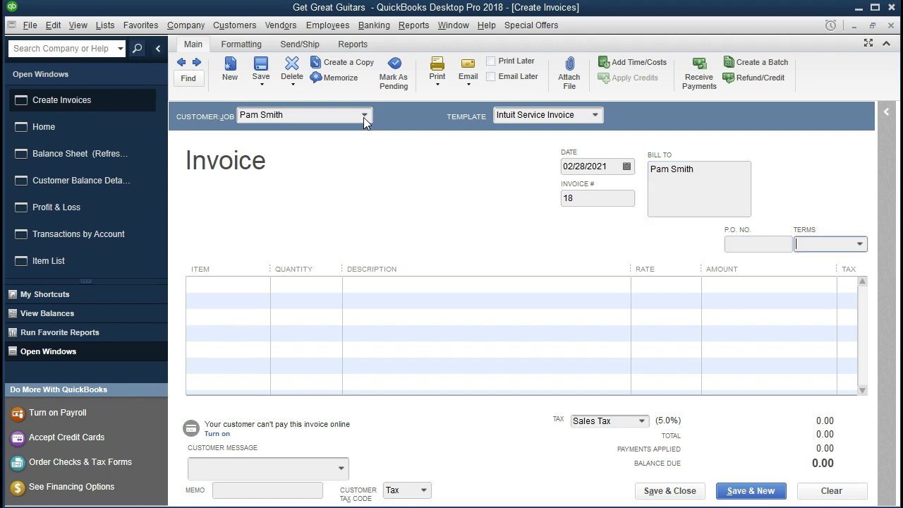
pyautogui.click(857, 244)
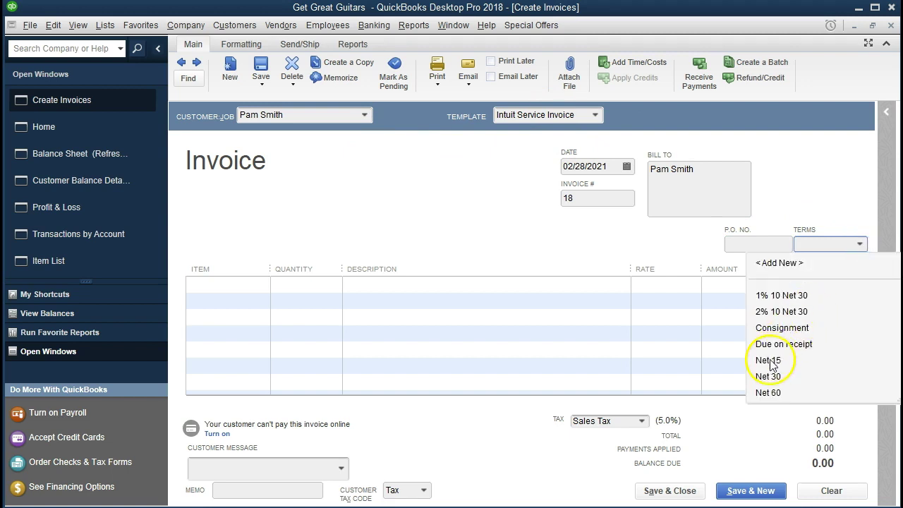
pyautogui.click(766, 375)
pyautogui.press('Tab')
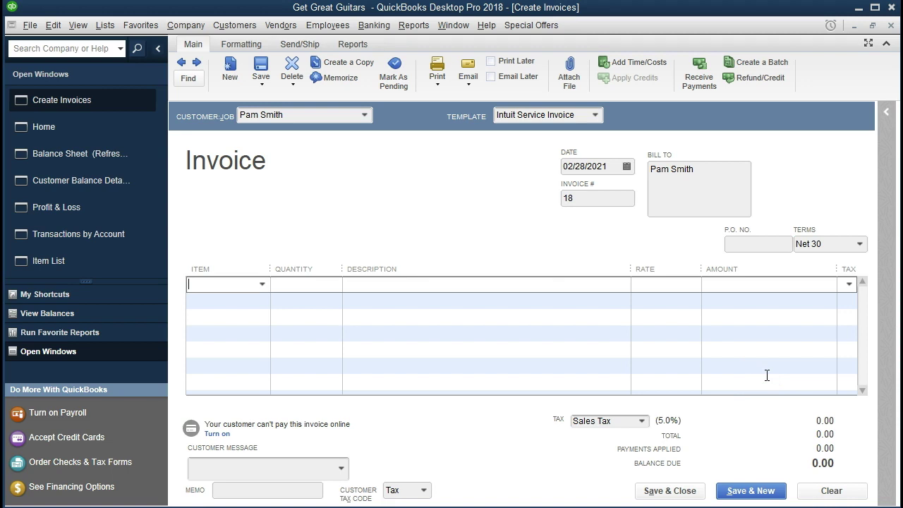
# Add Rebeca Guitar Lessons with quantity 8 to the sixth customer's invoice, then save and close it with the terms change made permanent
pyautogui.write('R')
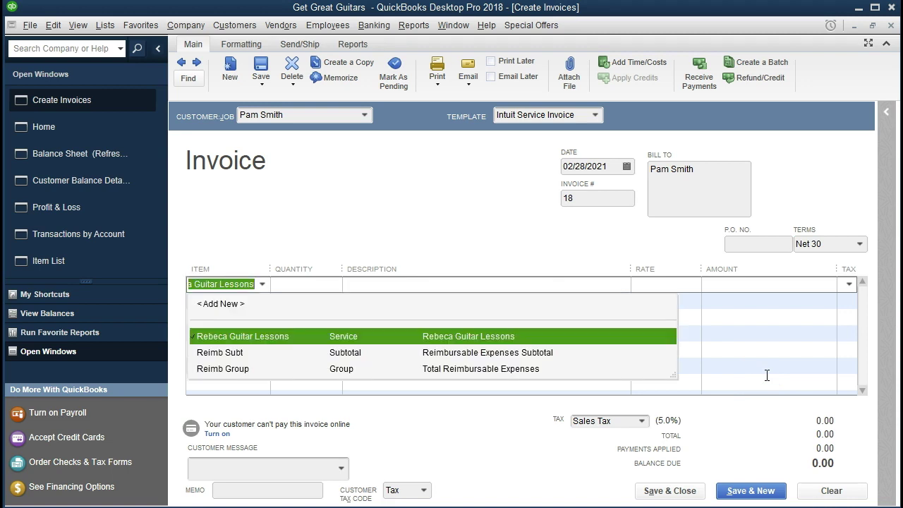
pyautogui.click(500, 342)
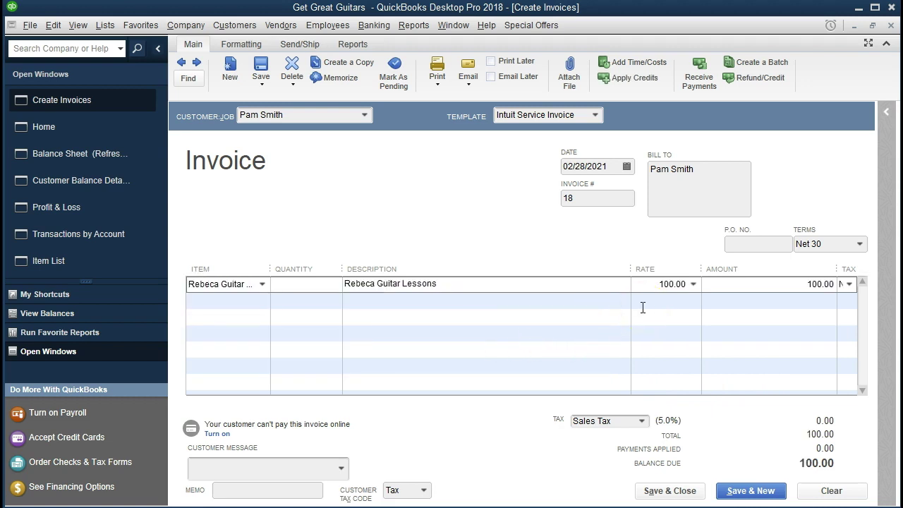
pyautogui.click(667, 283)
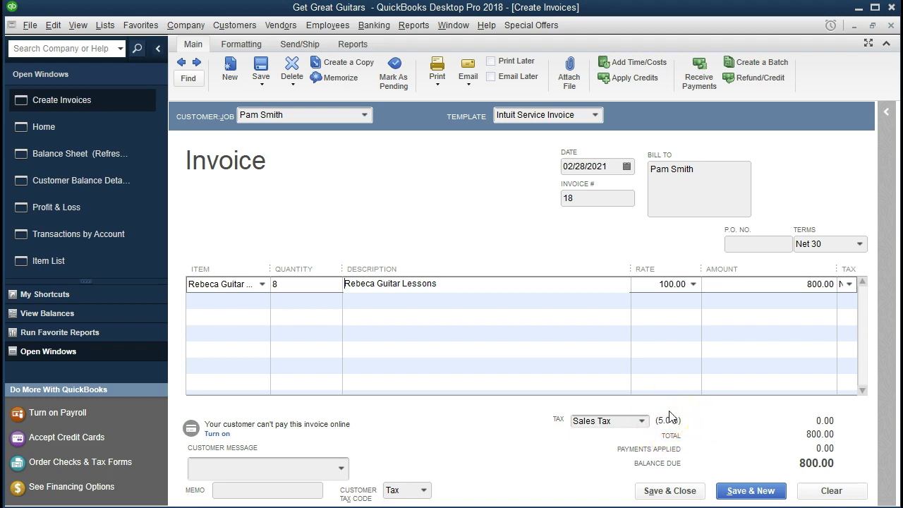
pyautogui.click(670, 491)
pyautogui.click(384, 190)
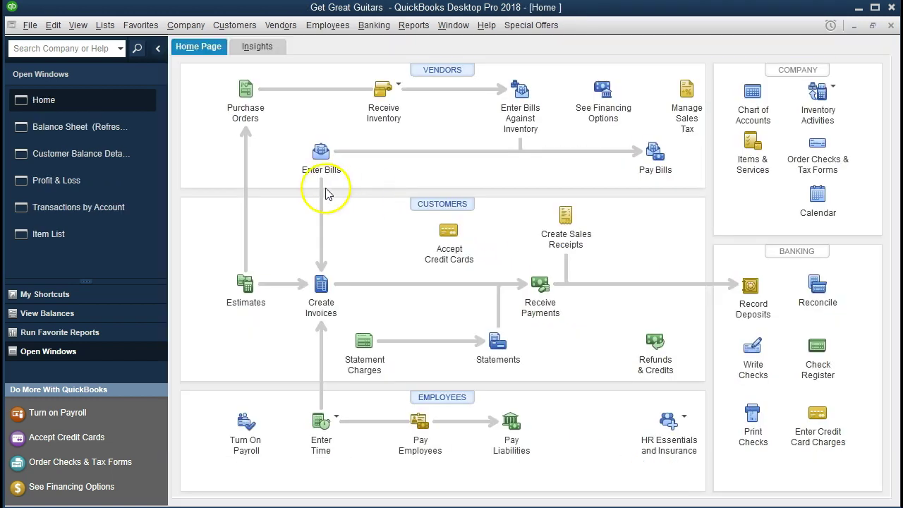
# Examine the Accounts Receivable transactions behind the Balance Sheet, including the sixth customer's source invoice, and return to the Balance Sheet
pyautogui.click(131, 134)
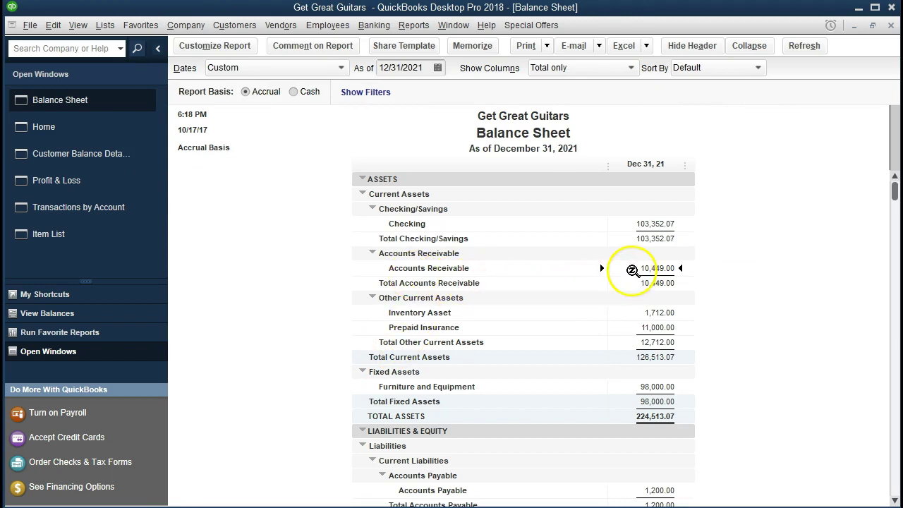
pyautogui.doubleClick(621, 268)
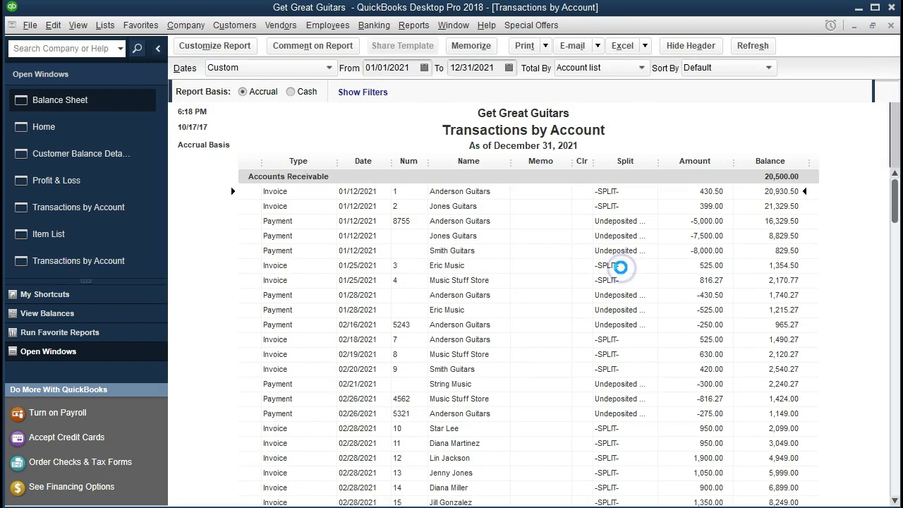
pyautogui.scroll(-4, 622, 268)
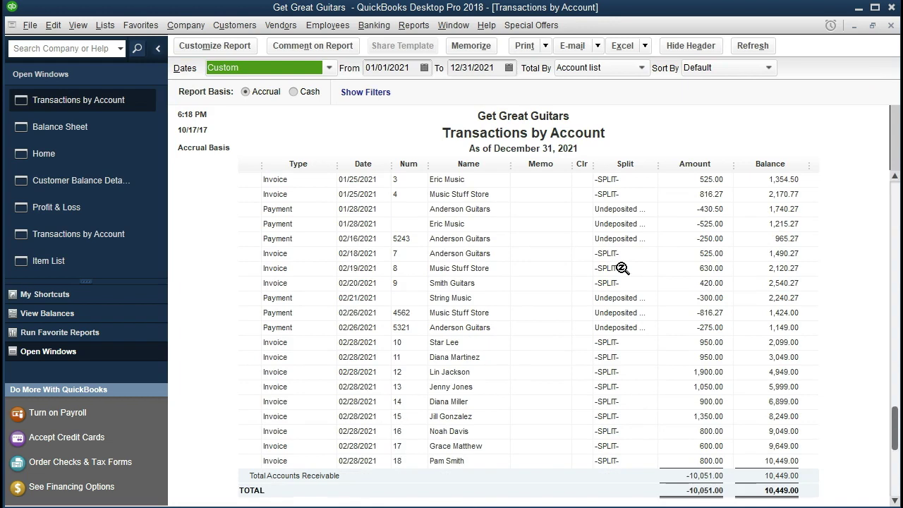
pyautogui.click(468, 429)
pyautogui.click(468, 447)
pyautogui.click(464, 459)
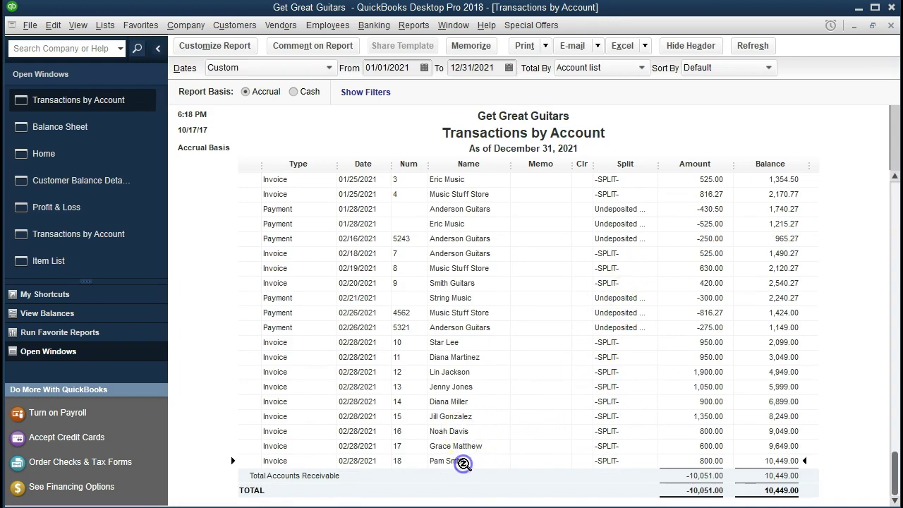
pyautogui.doubleClick(678, 461)
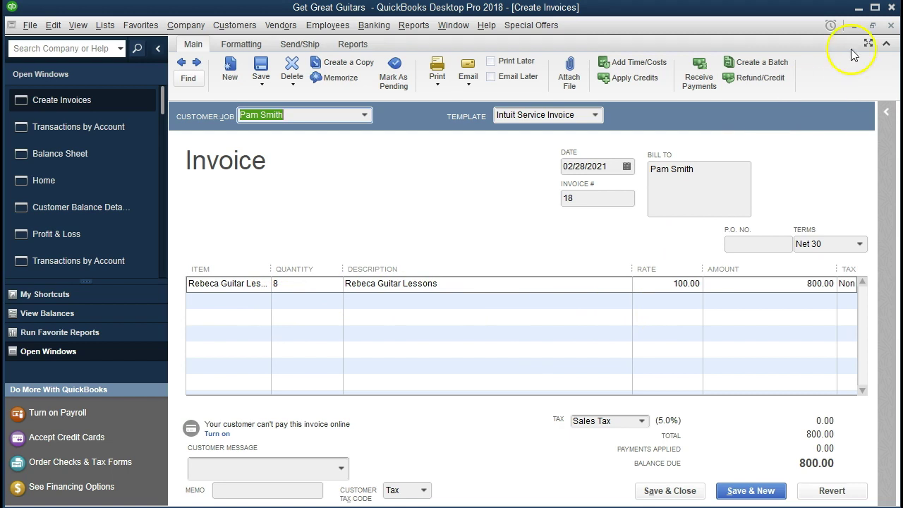
pyautogui.click(891, 27)
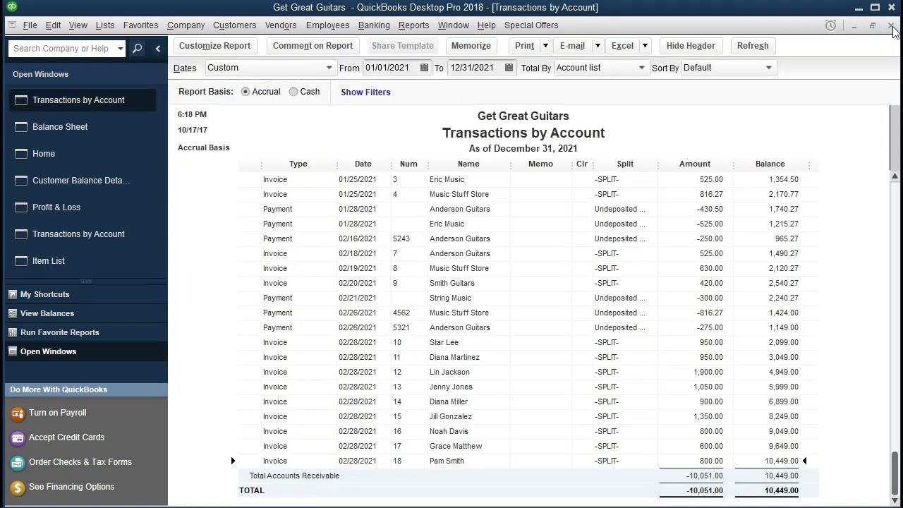
pyautogui.click(891, 27)
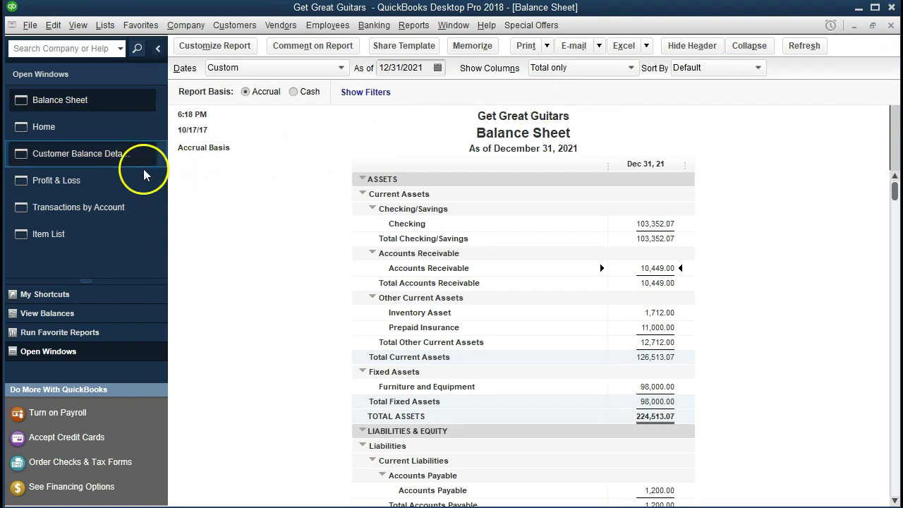
# Examine the Service income transactions behind the Profit & Loss, including the fifth customer's source invoice, and return to the Profit & Loss
pyautogui.click(111, 178)
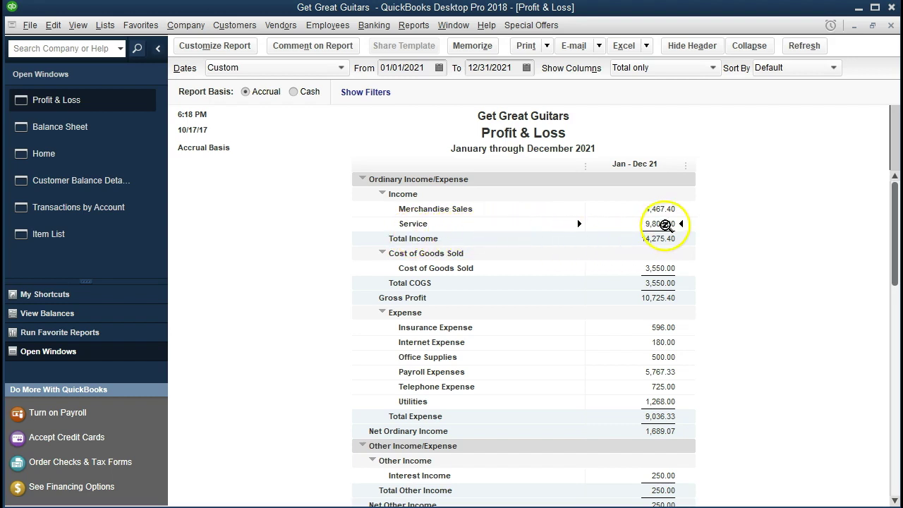
pyautogui.doubleClick(665, 224)
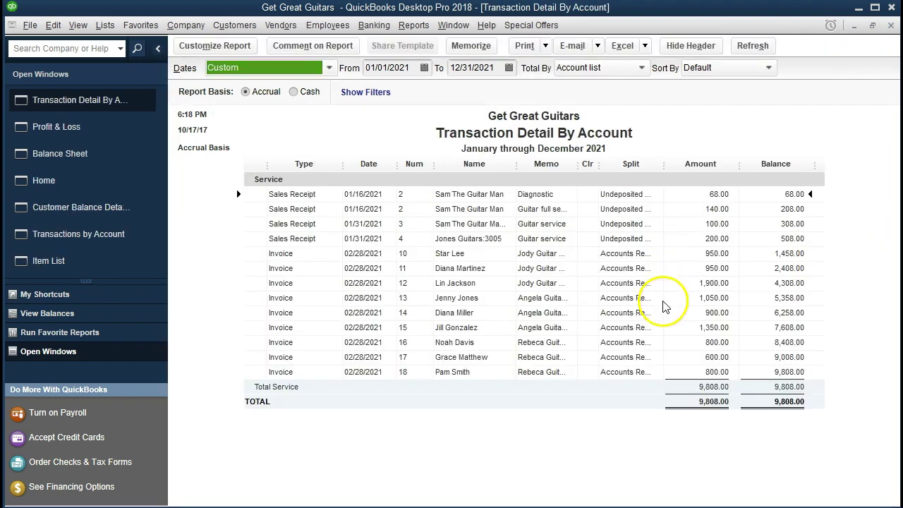
pyautogui.click(682, 343)
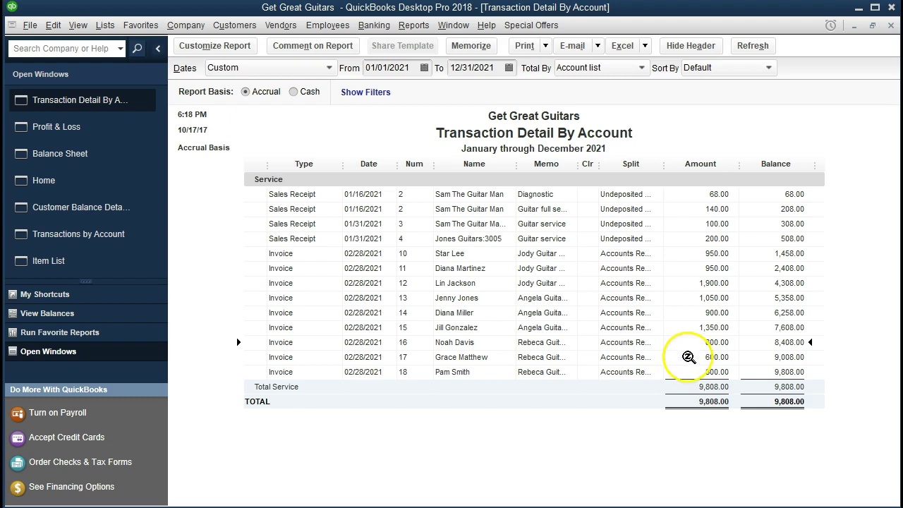
pyautogui.click(687, 368)
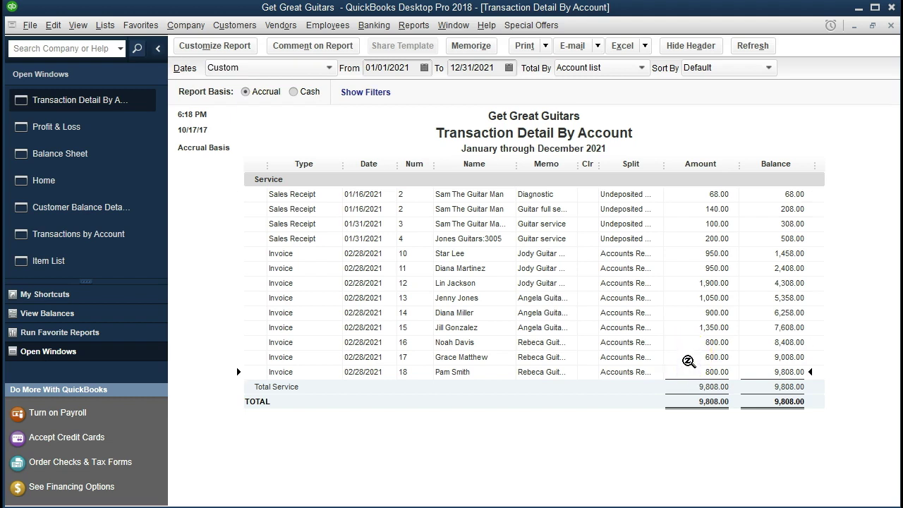
pyautogui.doubleClick(688, 357)
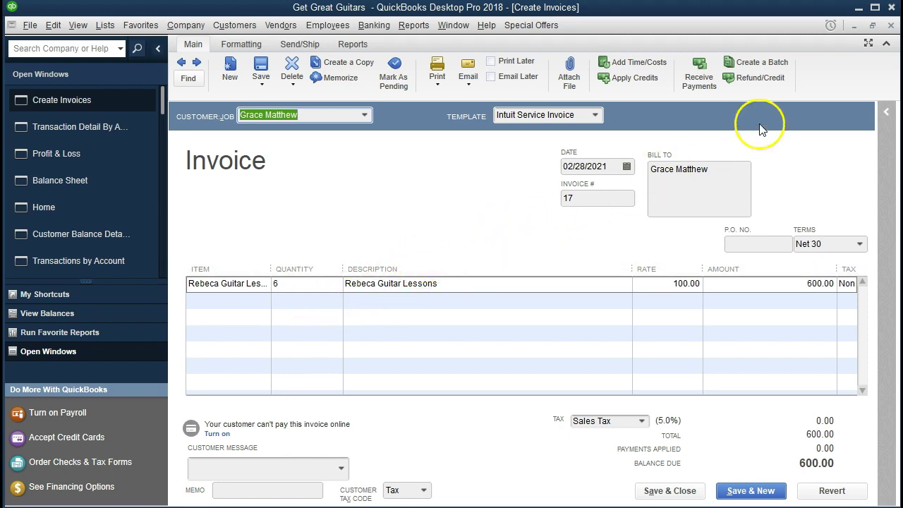
pyautogui.click(890, 25)
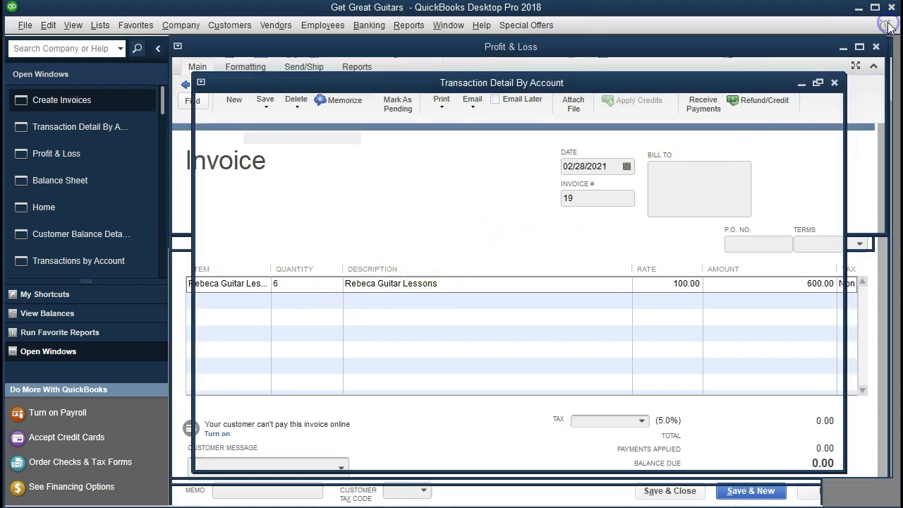
pyautogui.click(890, 24)
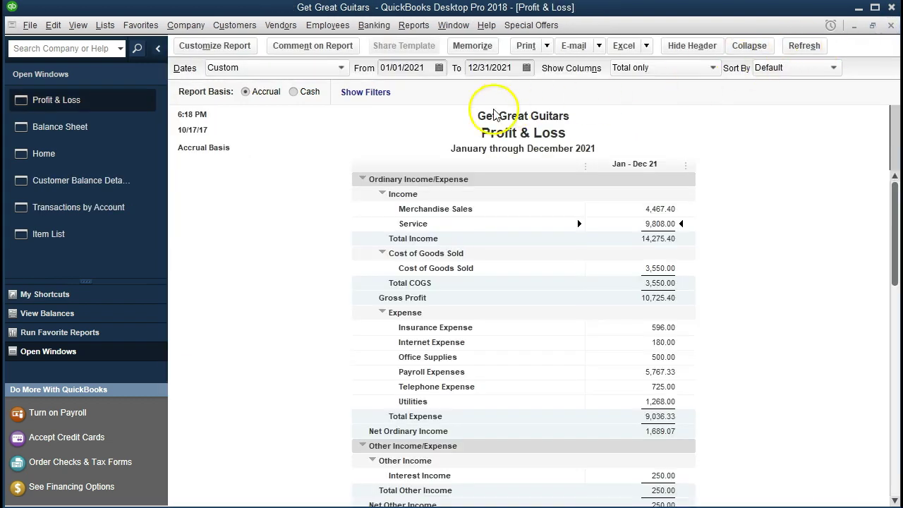
# Check the new customers' balances and the overall total in Customer Balance Detail against Accounts Receivable on the Balance Sheet
pyautogui.click(124, 180)
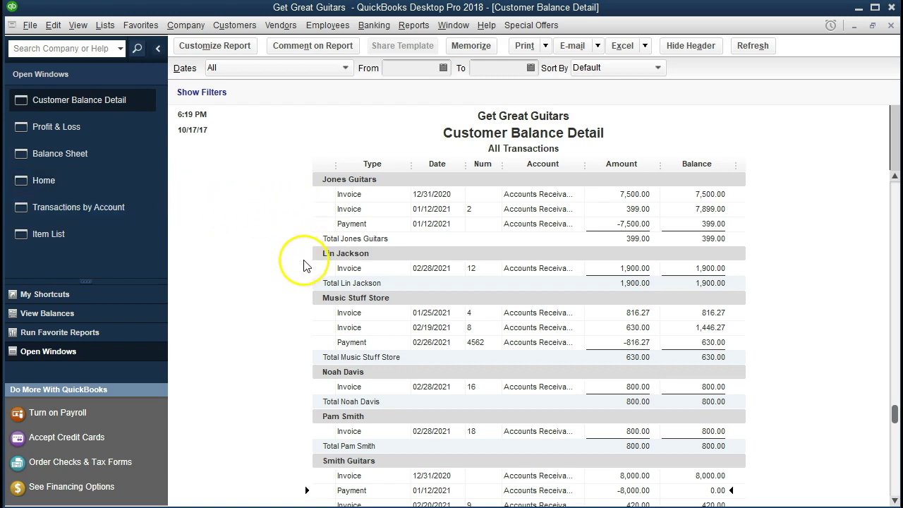
pyautogui.scroll(-1, 300, 282)
pyautogui.scroll(-1, 278, 359)
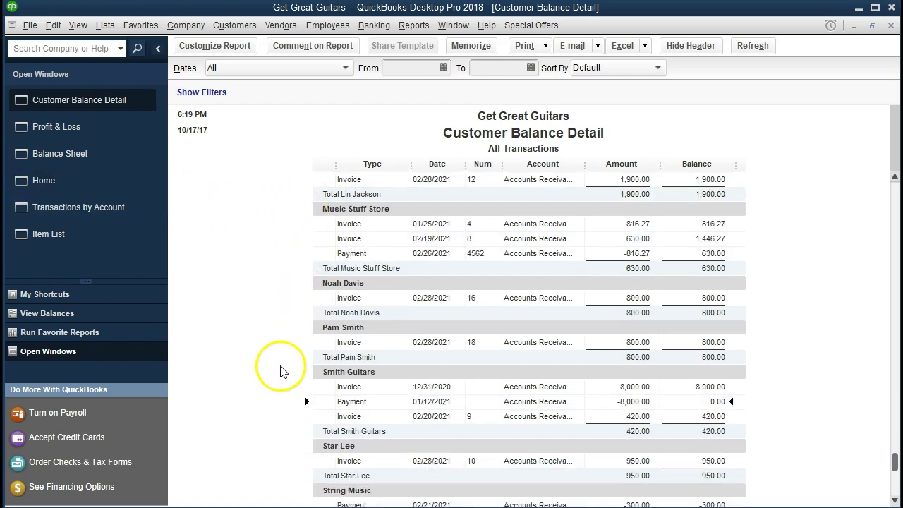
pyautogui.scroll(-1, 264, 389)
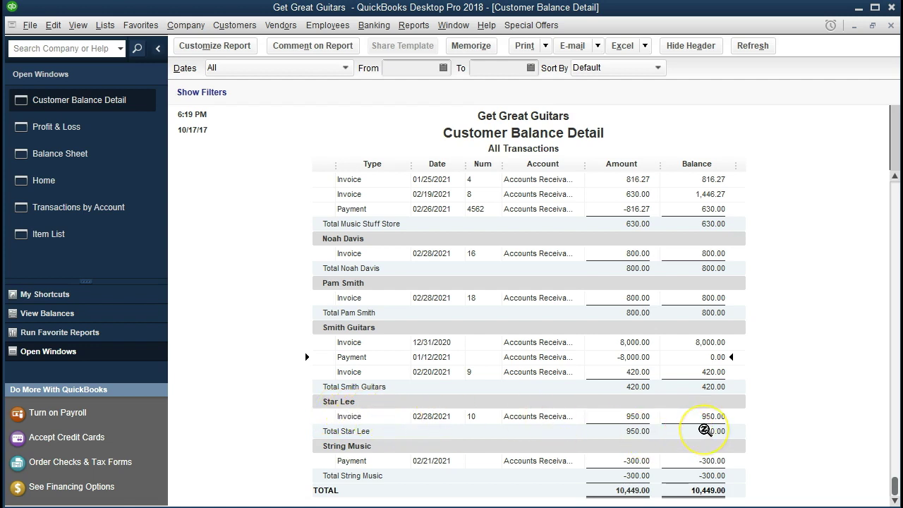
pyautogui.scroll(15, 704, 430)
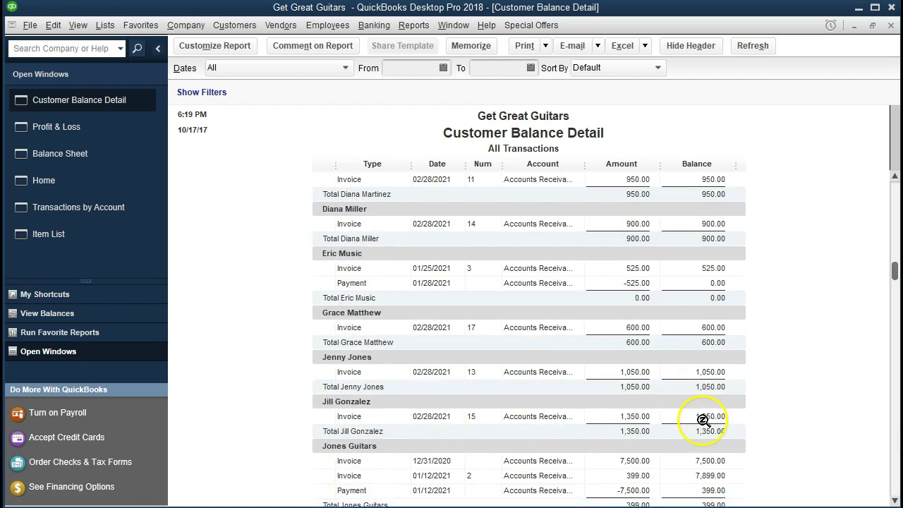
pyautogui.scroll(-15, 700, 414)
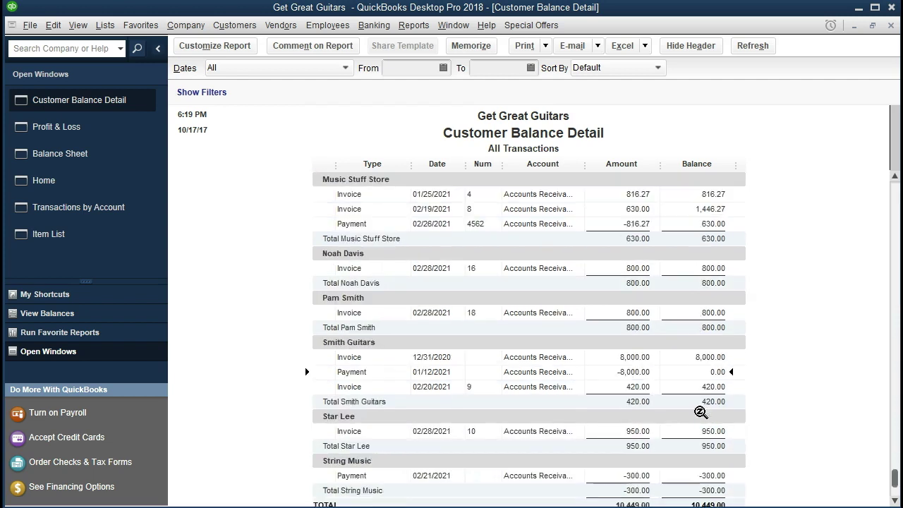
pyautogui.click(702, 488)
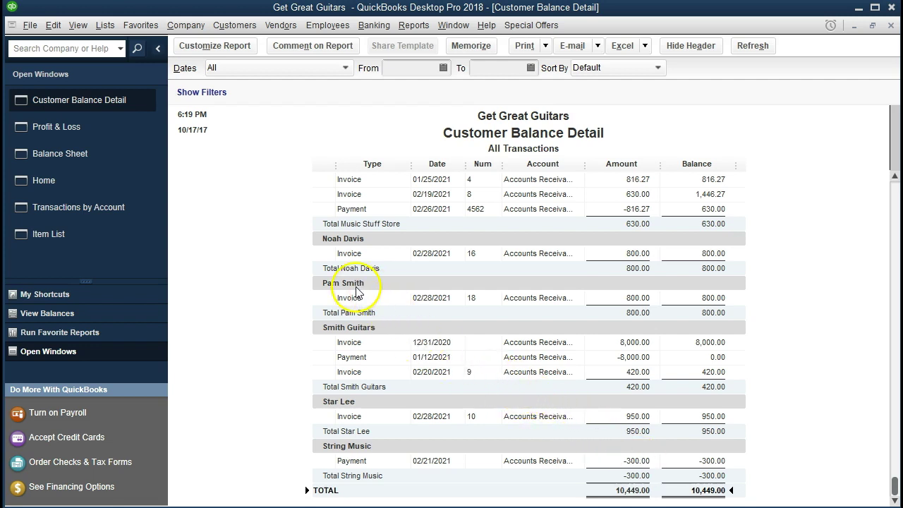
pyautogui.click(144, 162)
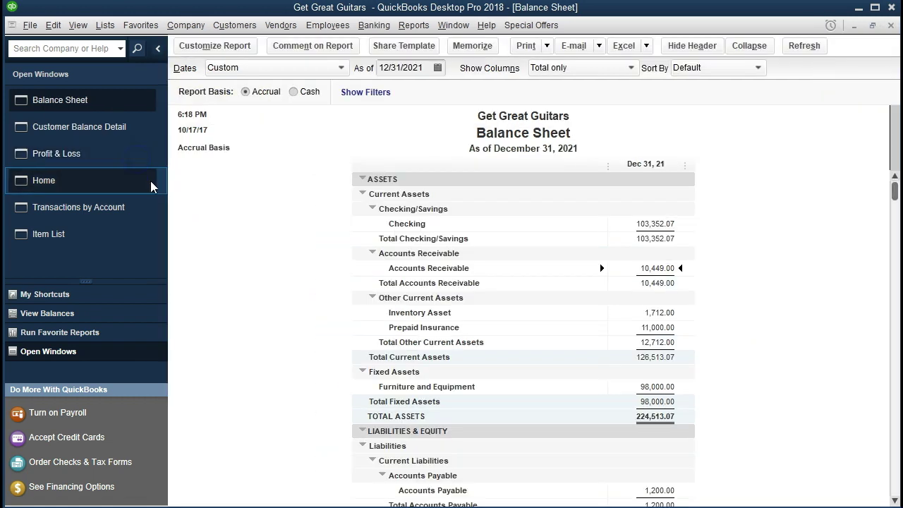